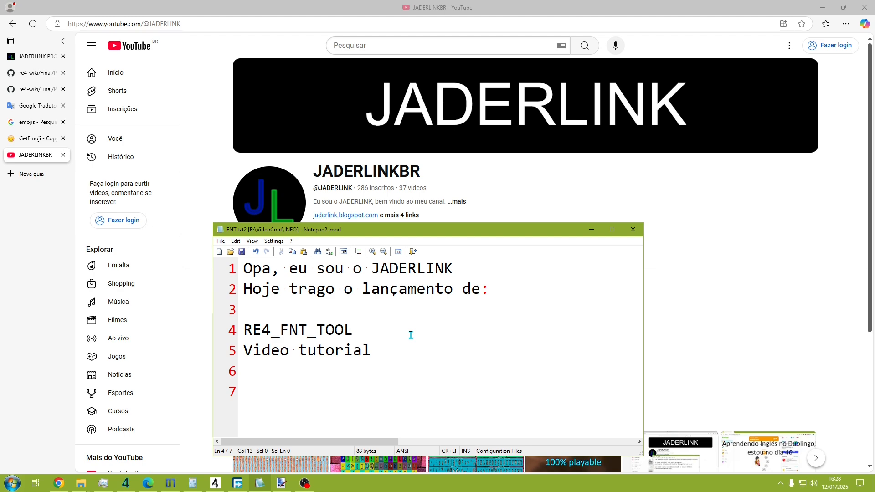
- Switch to the Excalidraw notes in Chrome and review the FNT structure, tool descriptions, game versions and common_p.fnt languages
left_click(59, 484)
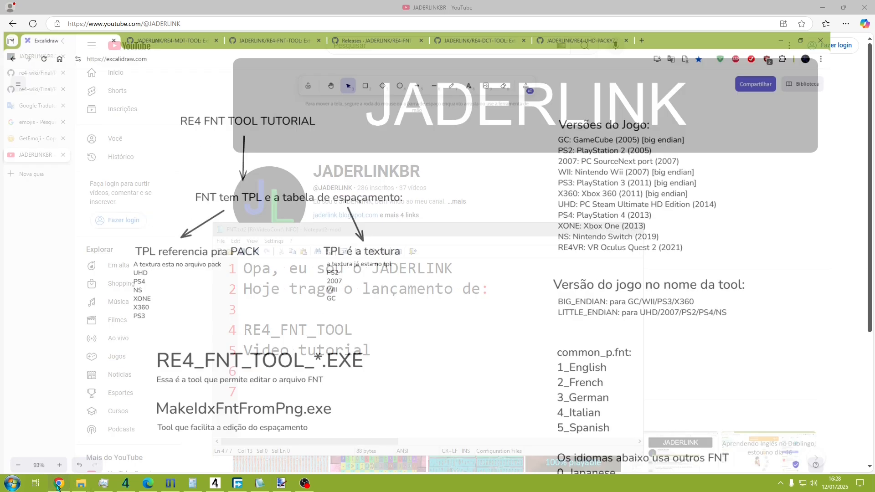
mouse_move(340, 222)
left_mouse_down()
mouse_move(351, 260)
mouse_move(338, 216)
left_mouse_up()
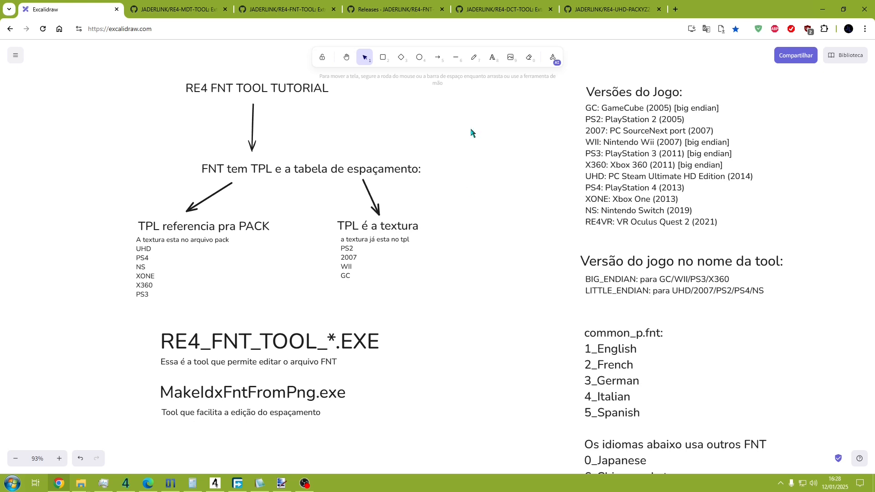
scroll(152, 257, "up", 1)
scroll(153, 257, "up", 2)
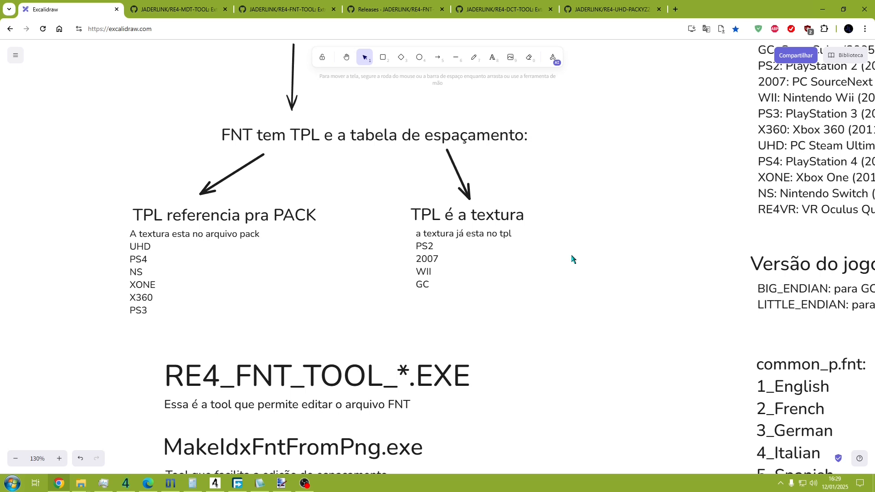
scroll(451, 270, "down", 3, "ctrl")
scroll(451, 270, "down", 3)
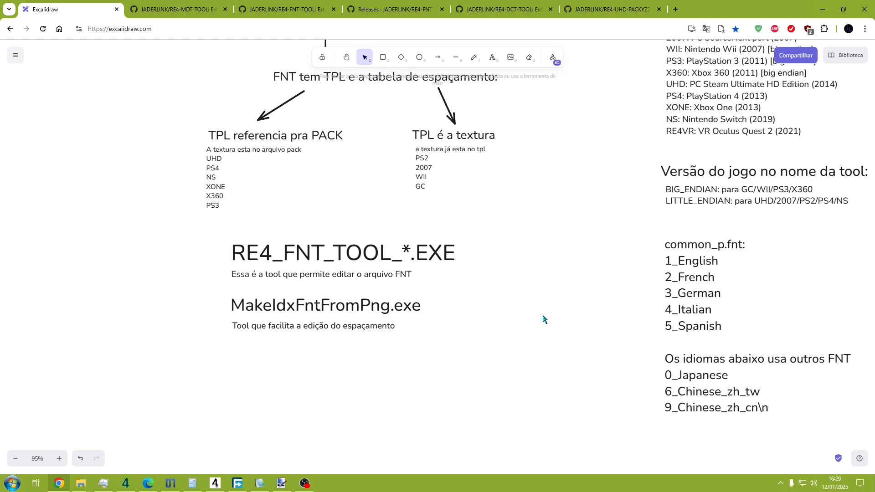
left_click_drag(638, 207, 417, 340)
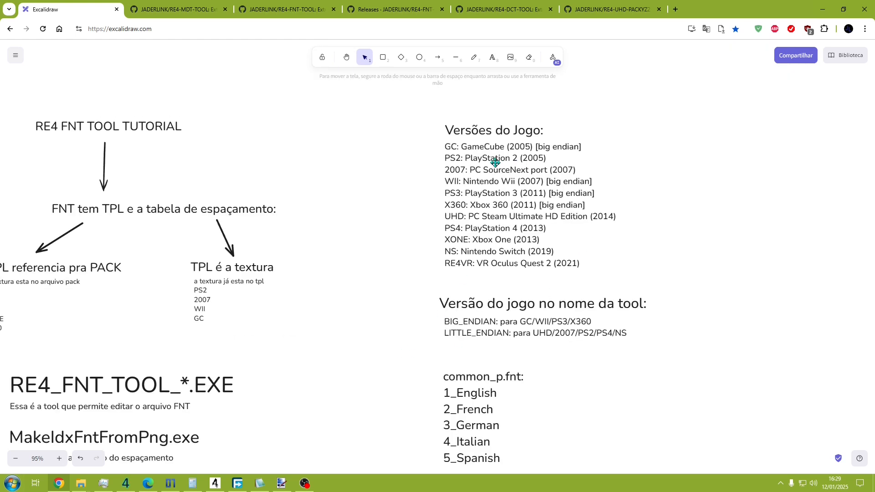
left_click_drag(487, 192, 485, 189)
scroll(445, 162, "down", 2)
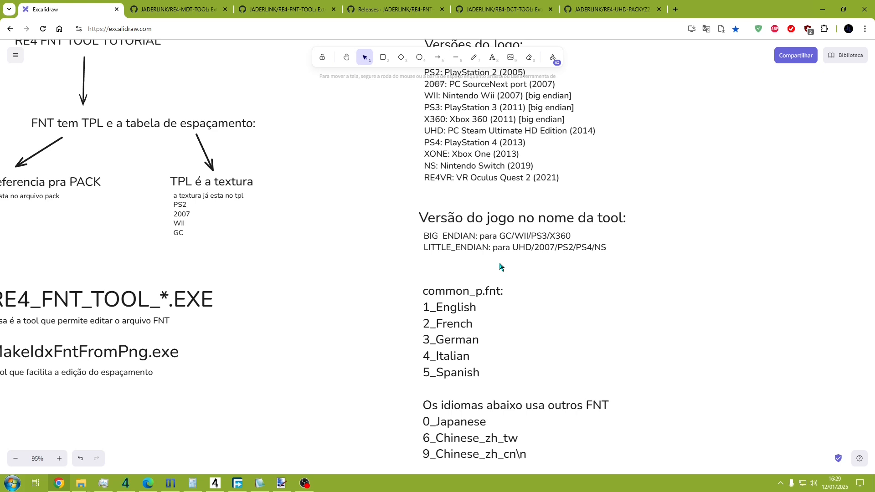
scroll(500, 266, "down", 2)
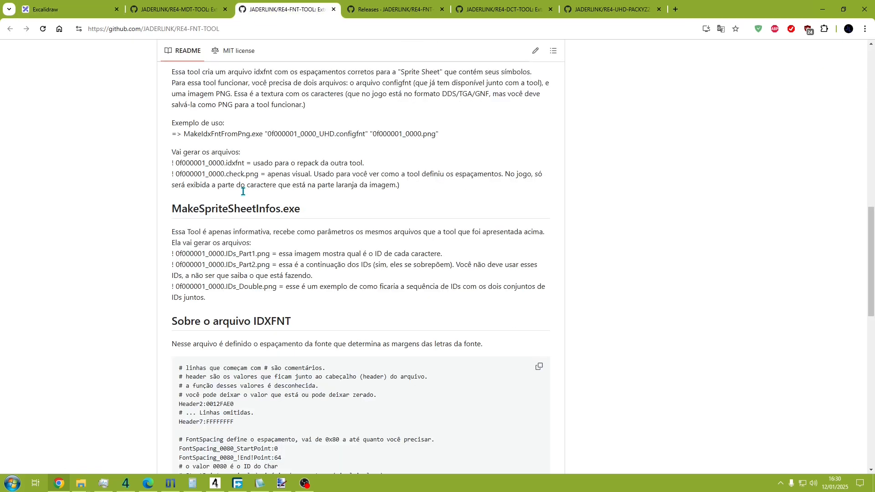
- Open the RE4-FNT-TOOL releases page on GitHub and view the V.1.2 release assets
scroll(243, 191, "up", 14)
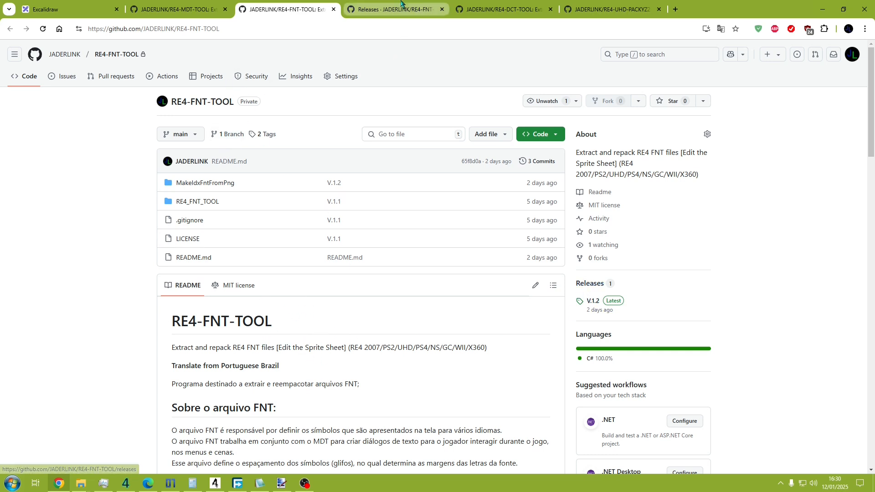
left_click(390, 9)
scroll(376, 345, "down", 1)
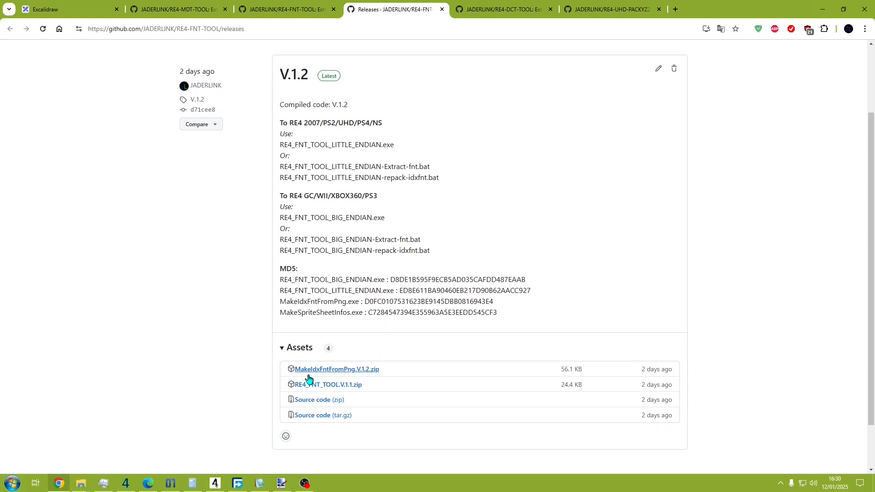
- In the FONT folder, extract RE4_FNT_TOOL.V.1.1.zip and MakeIdxFntFromPng.V.1.2.zip, each into a folder of its own name
mouse_move(82, 482)
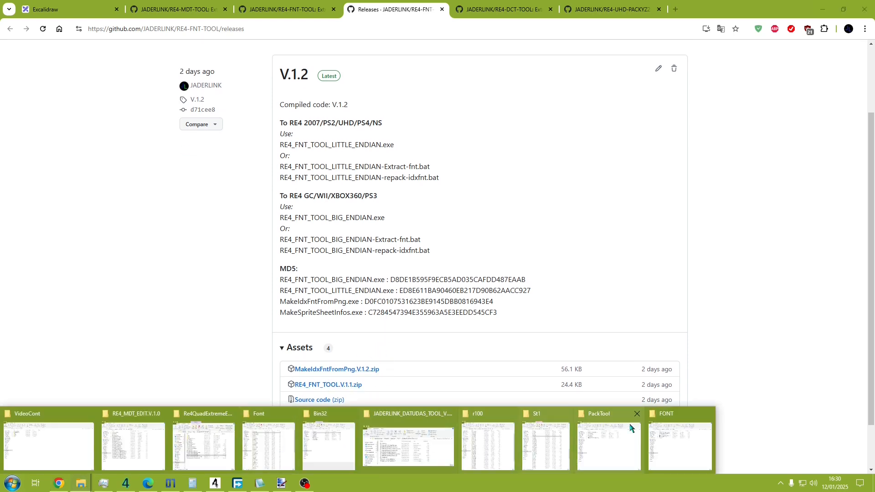
left_click(667, 431)
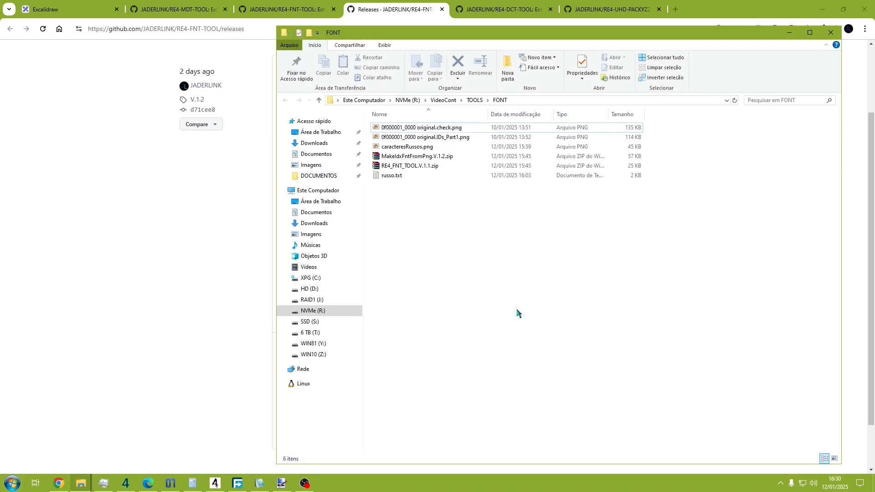
right_click(425, 166)
mouse_move(547, 210)
left_click(633, 245)
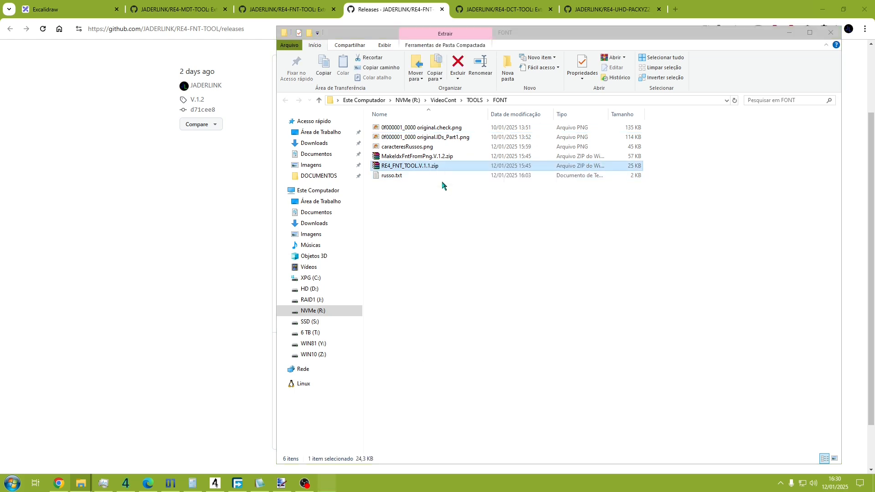
right_click(423, 161)
left_click(652, 240)
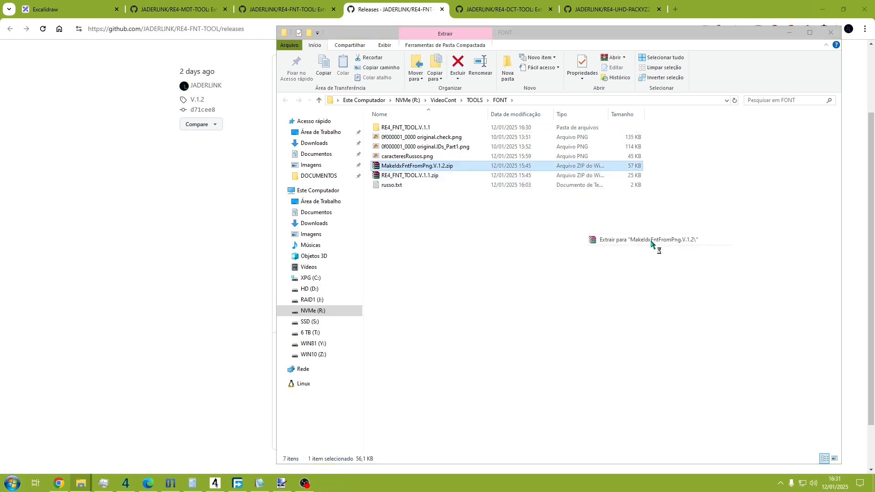
- Open the extracted RE4_FNT_TOOL.V.1.1 and MakeIdxFntFromPng.V.1.2 folders in new windows
right_click(417, 138)
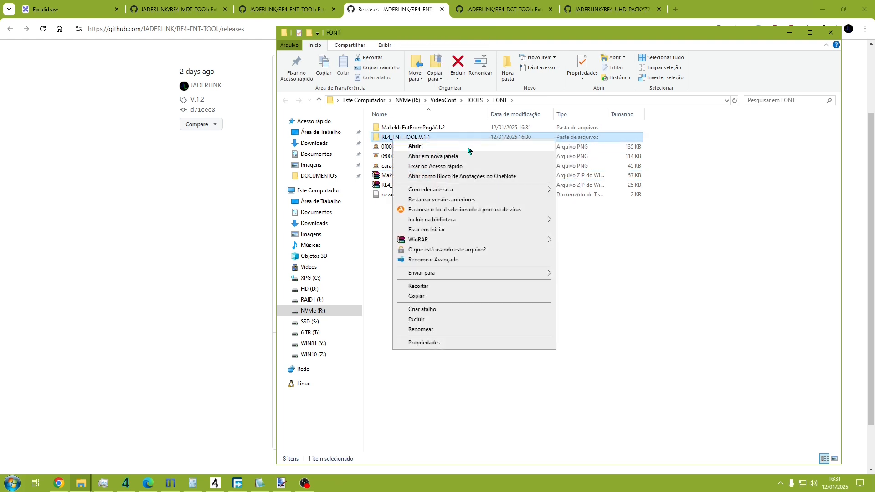
left_click(456, 154)
right_click(425, 128)
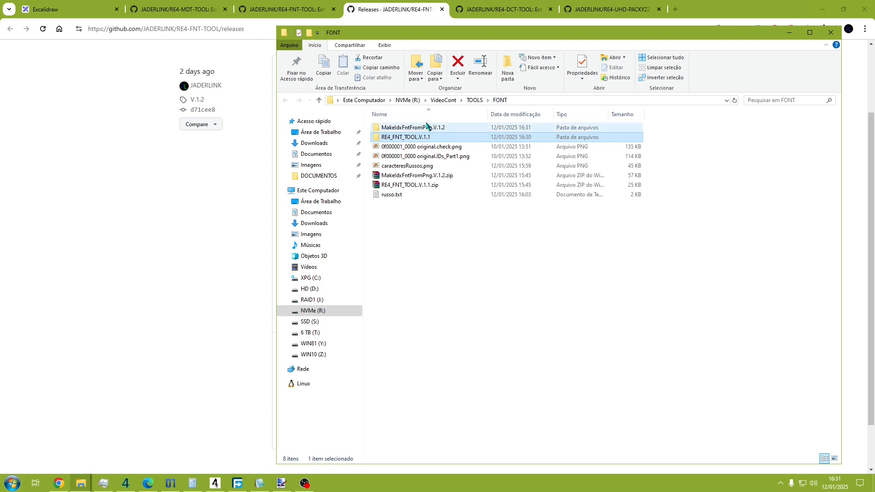
left_click(473, 142)
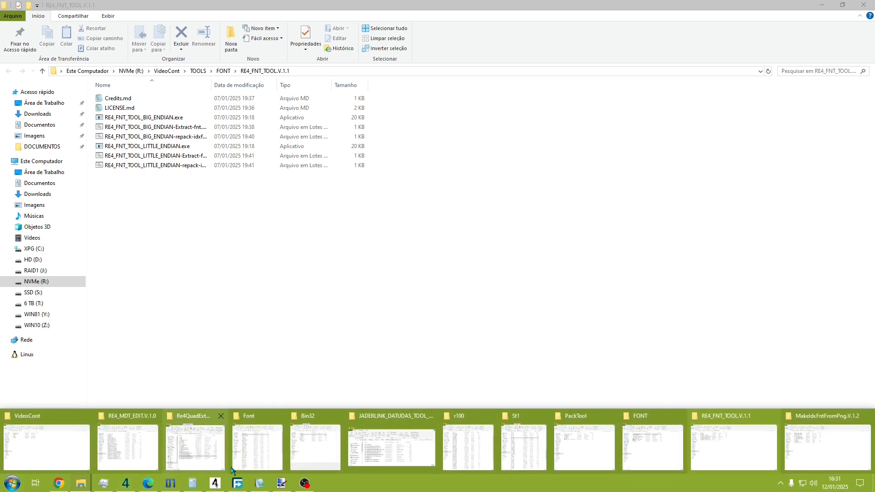
- Go to the RE4UHD game's BIO4\Font folder and select common_p.fnt
mouse_move(269, 446)
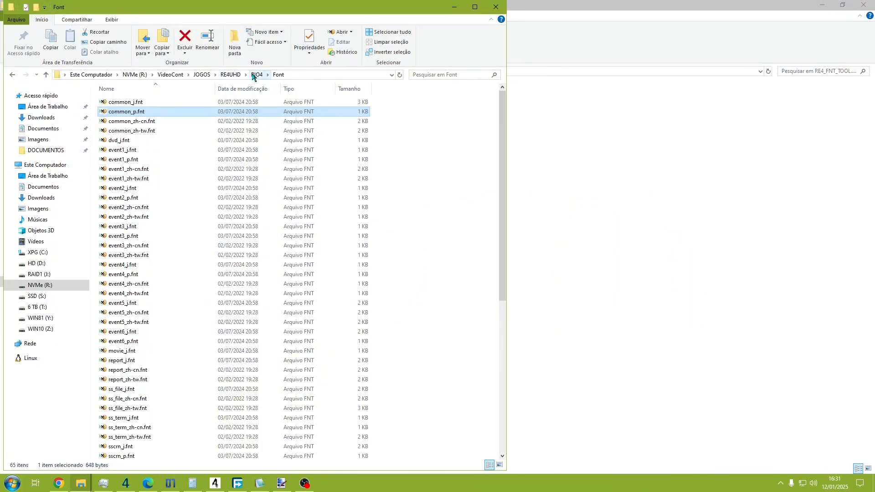
left_click(257, 75)
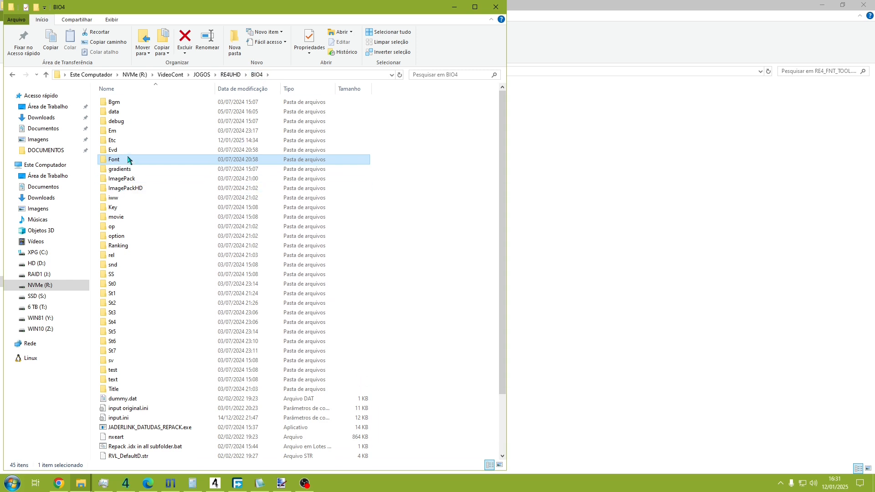
double_click(118, 160)
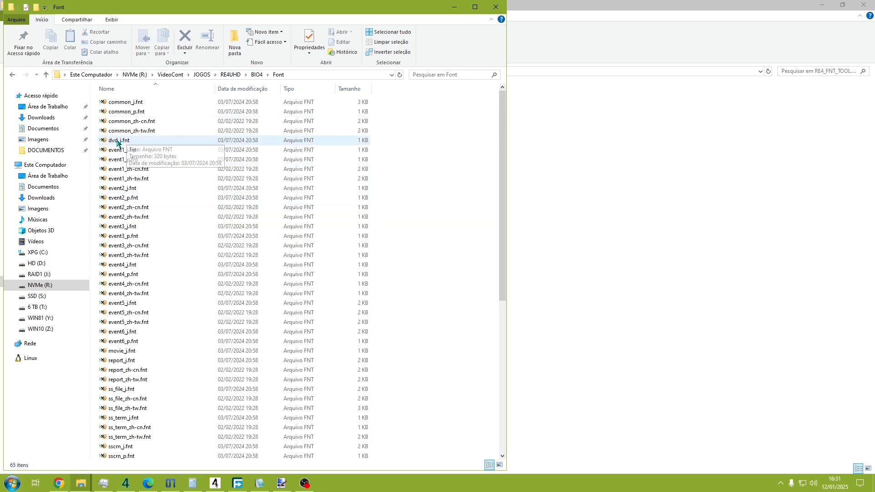
left_click(122, 121)
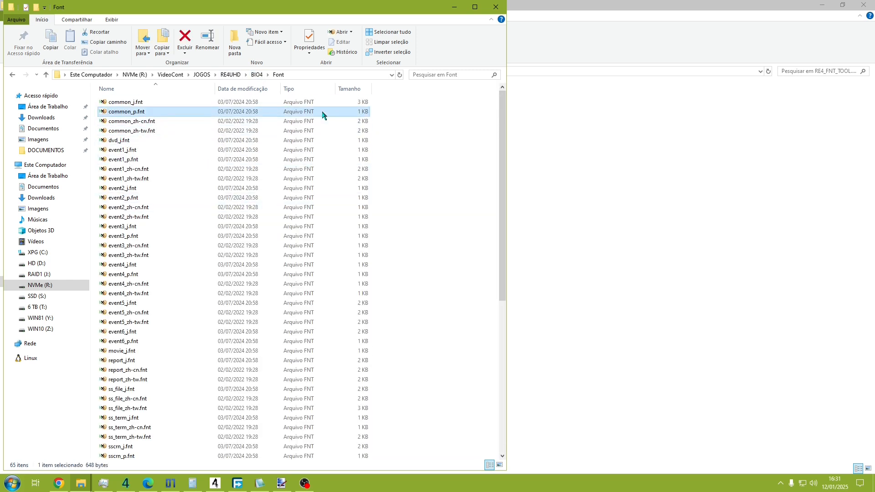
left_click(121, 113)
- Extract common_p.fnt by passing it to the RE4_FNT_TOOL_LITTLE_ENDIAN extract batch file, and return to the Font folder
left_click(81, 483)
left_click(732, 449)
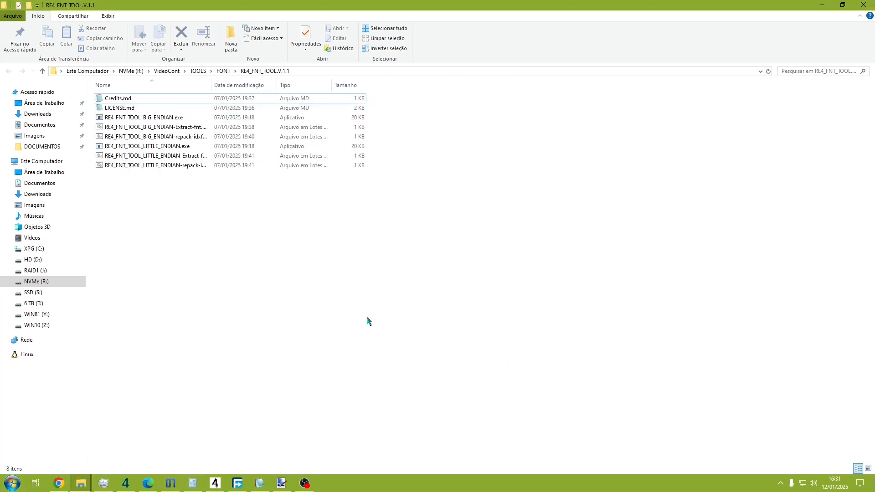
key("alt+Tab")
key("alt+Tab")
left_click_drag(114, 112, 163, 155)
key("Return")
key("alt+Tab")
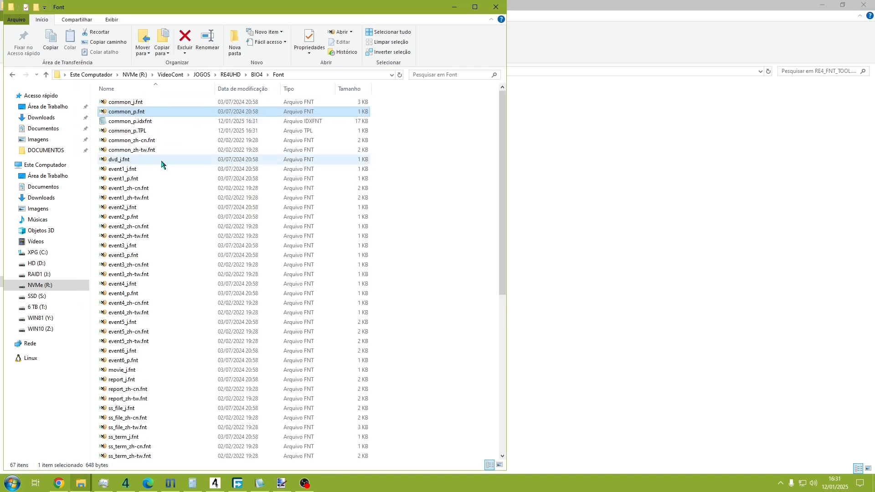
- Inspect the extracted common_p.idxfnt in Notepad2 and the original common_p.fnt in the HxD hex editor
left_click(130, 122)
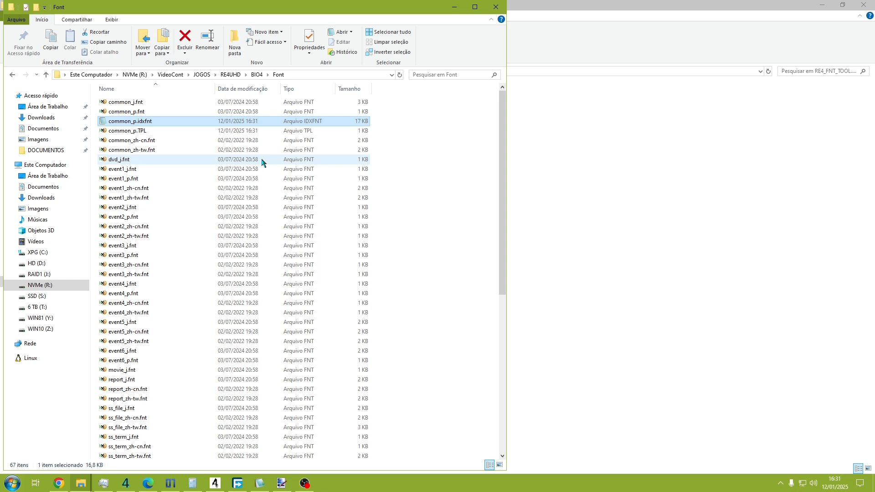
key("Down")
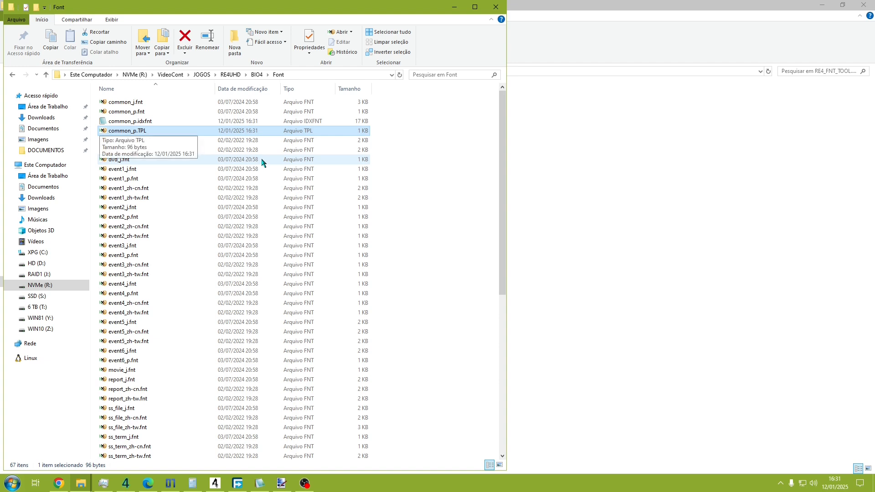
double_click(151, 121)
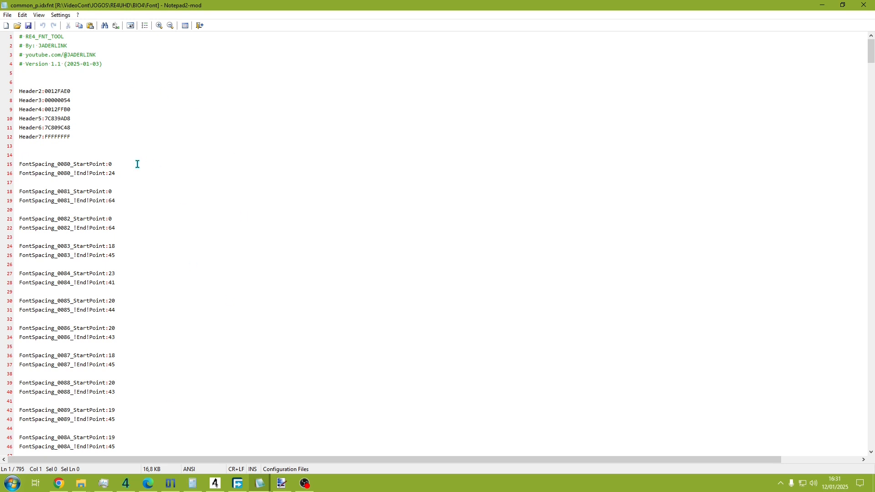
key("alt+Tab")
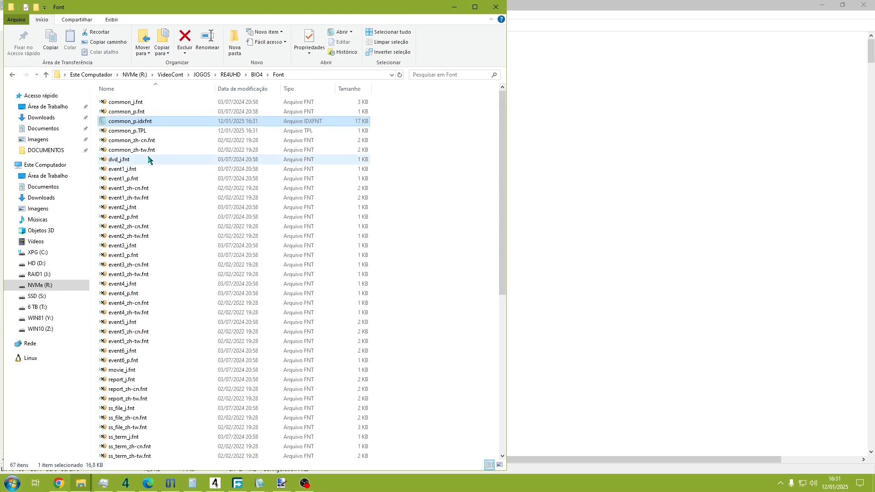
double_click(124, 112)
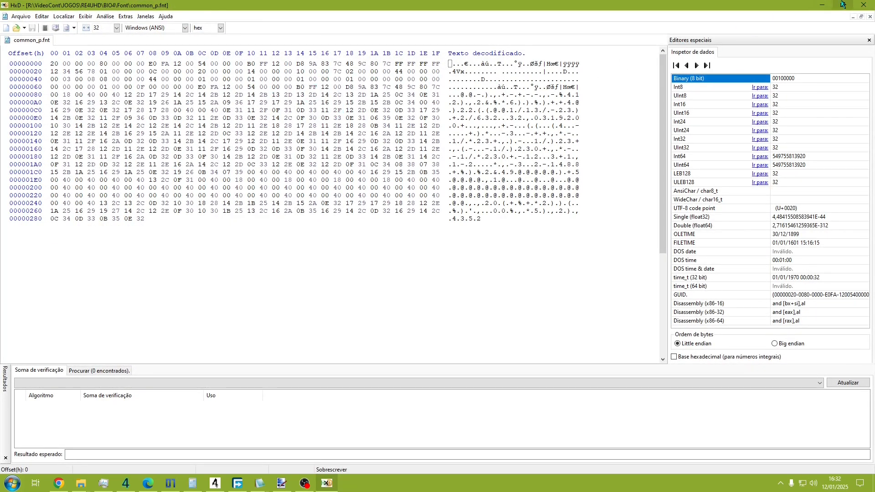
left_click(822, 4)
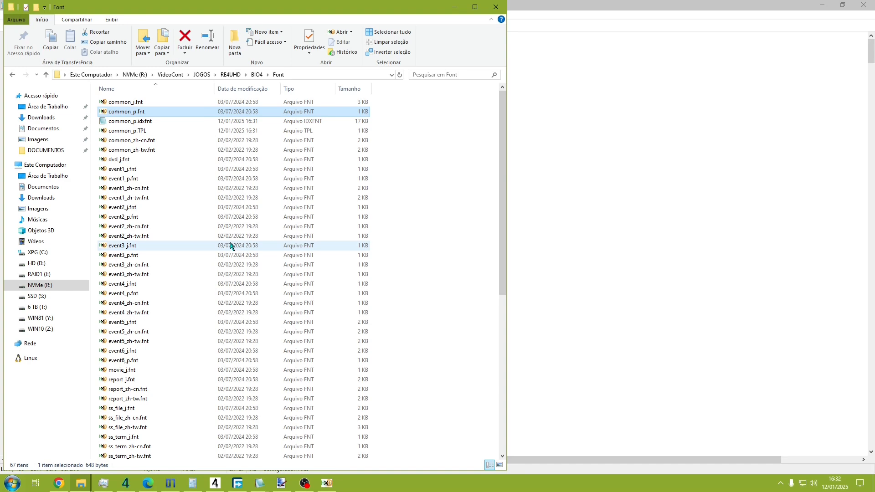
left_click(157, 121)
- Go to the game's BIO4\ImagePackHD folder and locate 0f000001.pack
left_click(73, 486)
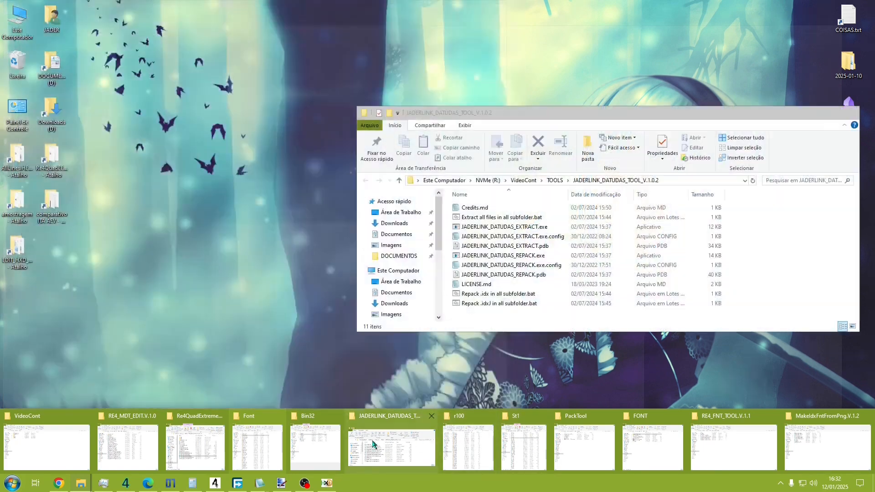
left_click(258, 446)
key("BackSpace")
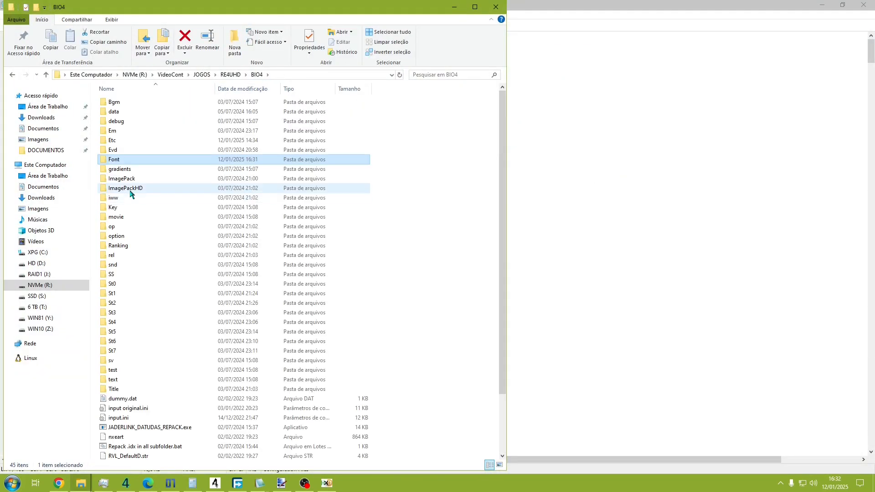
left_click(130, 190)
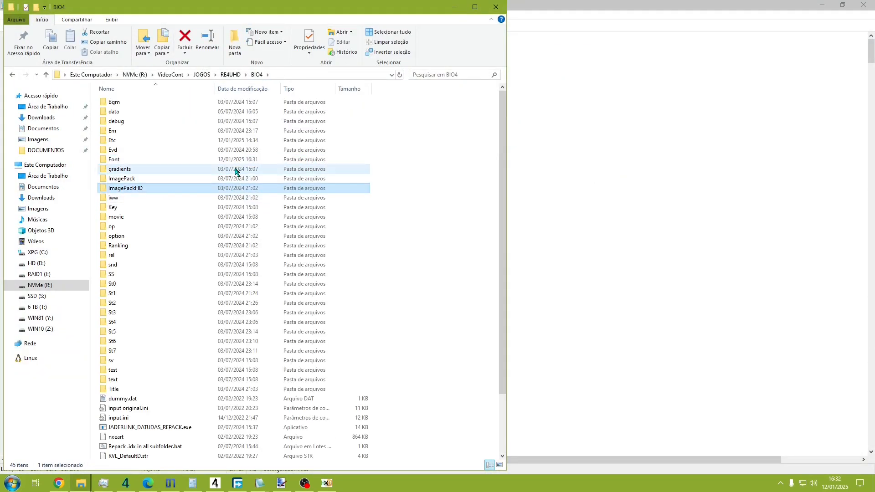
key("Return")
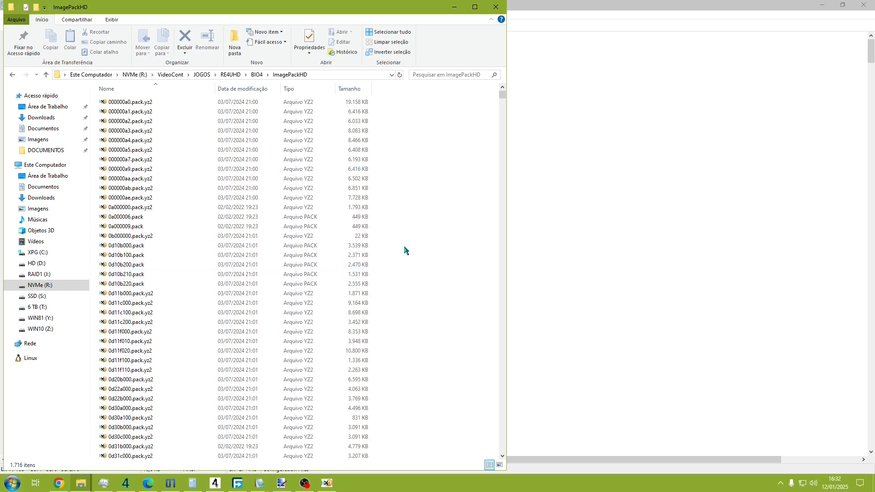
type("0f000001")
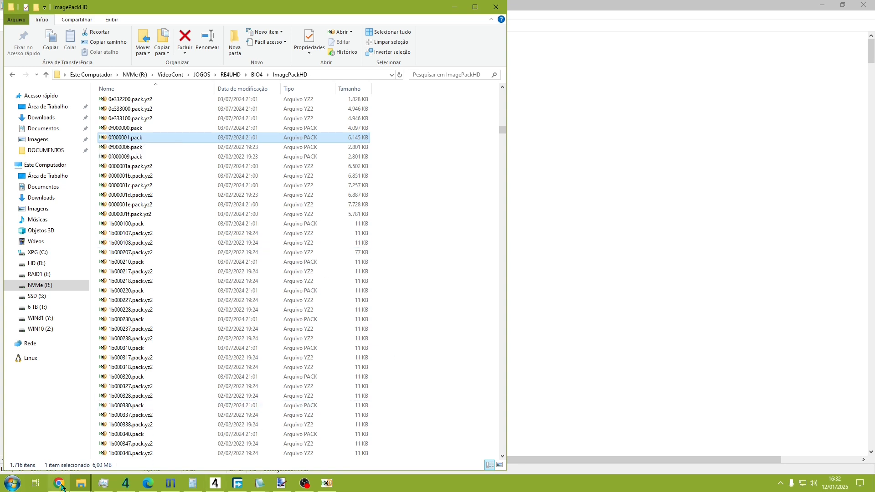
- Copy 0f000001.pack into the PackTool folder and extract it with unpack-all.bat
mouse_move(76, 487)
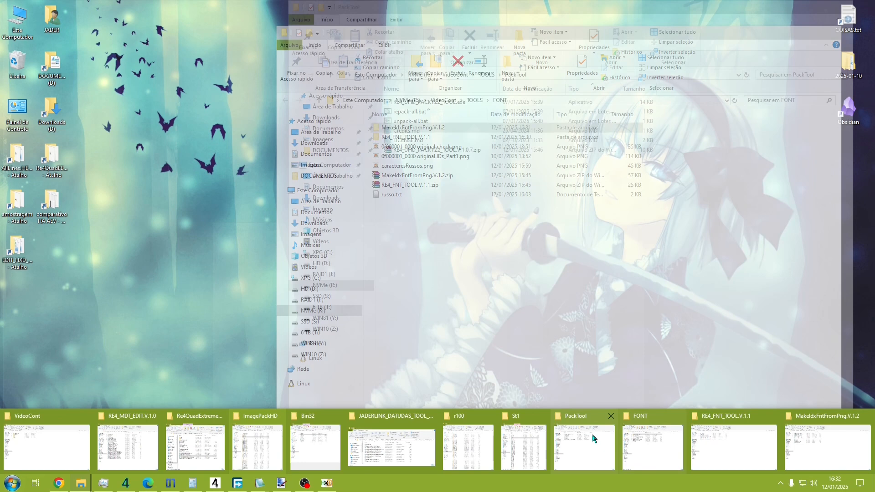
left_click(593, 439)
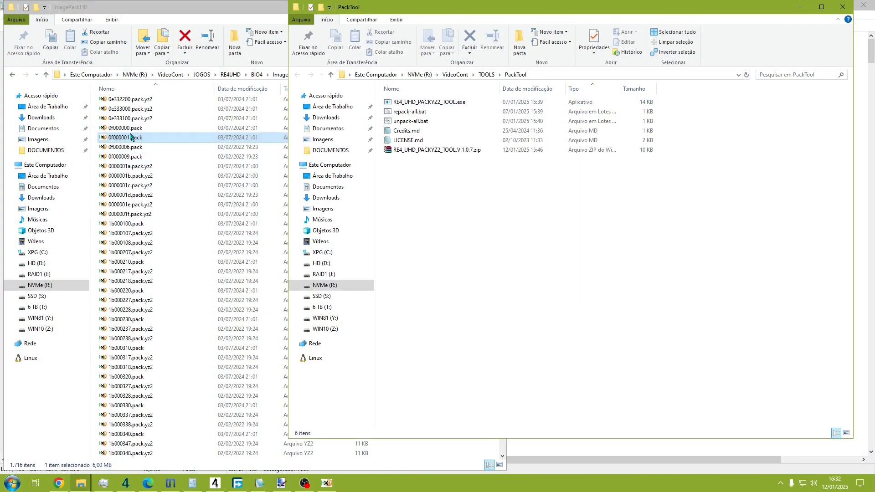
left_click_drag(123, 137, 466, 243)
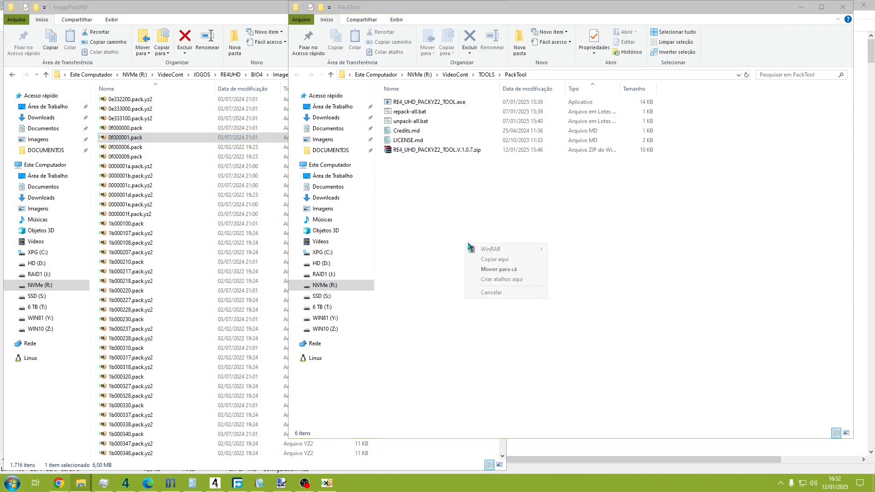
left_click(491, 260)
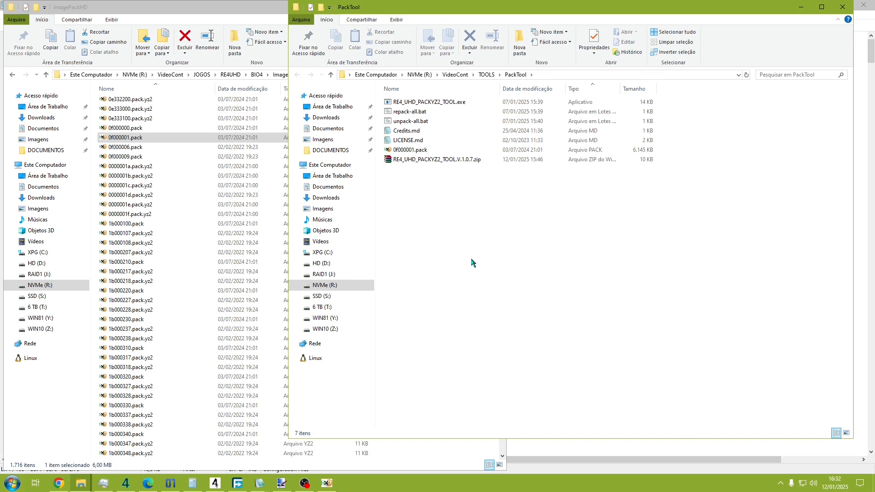
double_click(418, 122)
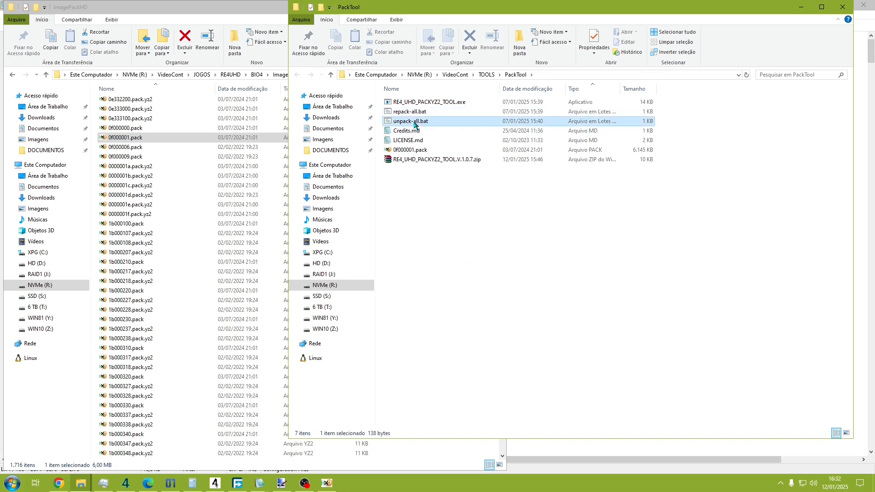
key("Return")
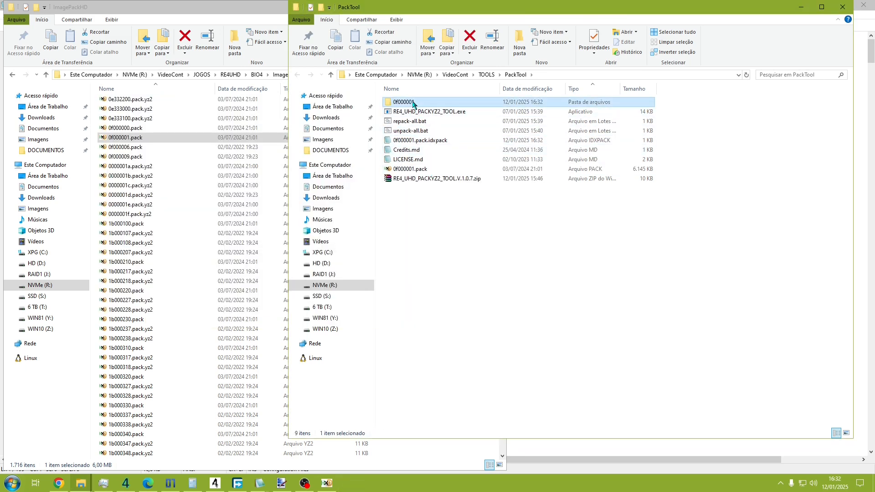
- View the extracted 0000.tga from the 0f000001 folder in the image viewer, and close it
double_click(408, 102)
left_click(410, 102)
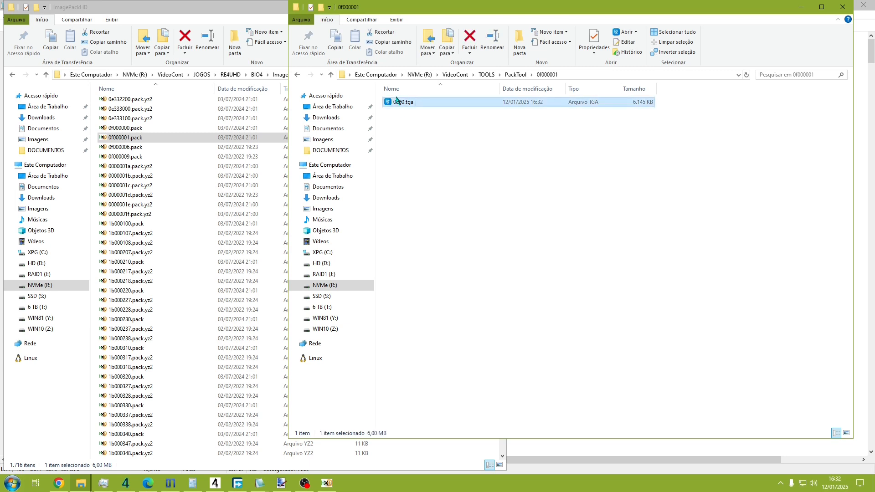
double_click(397, 101)
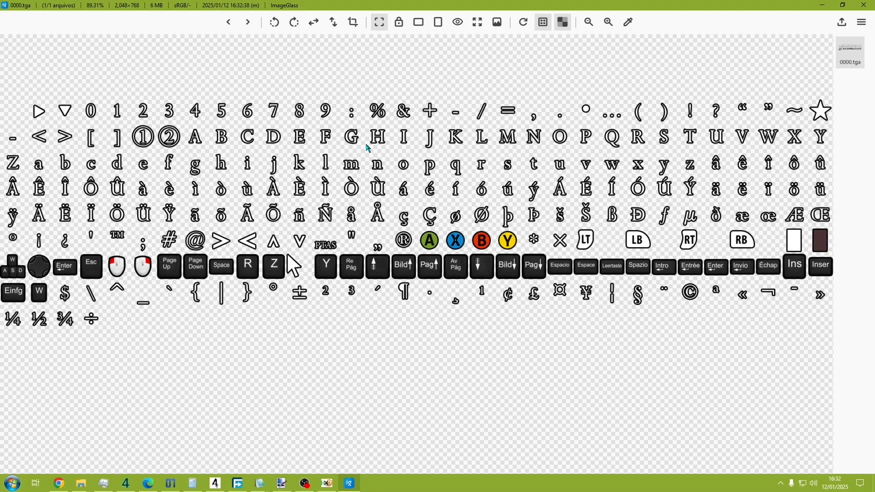
left_click(864, 5)
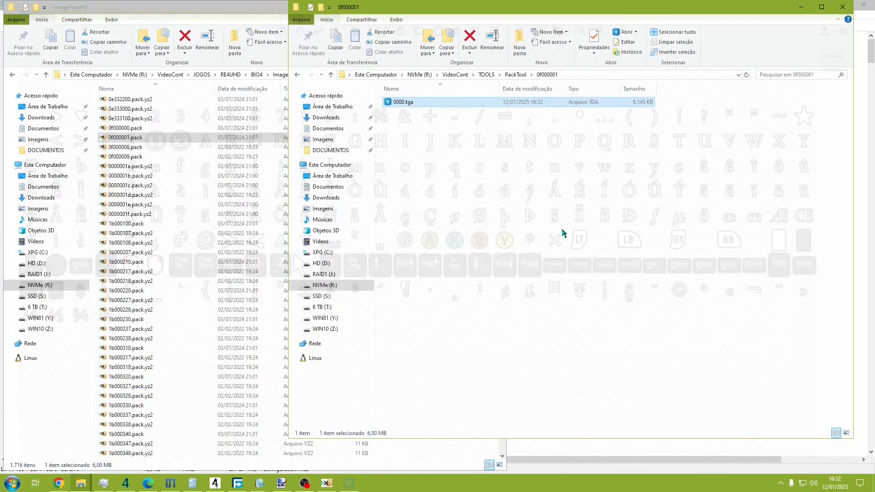
- Open 0000.tga in paint.net and add an empty layer beneath the Plano de fundo layer
right_click(401, 105)
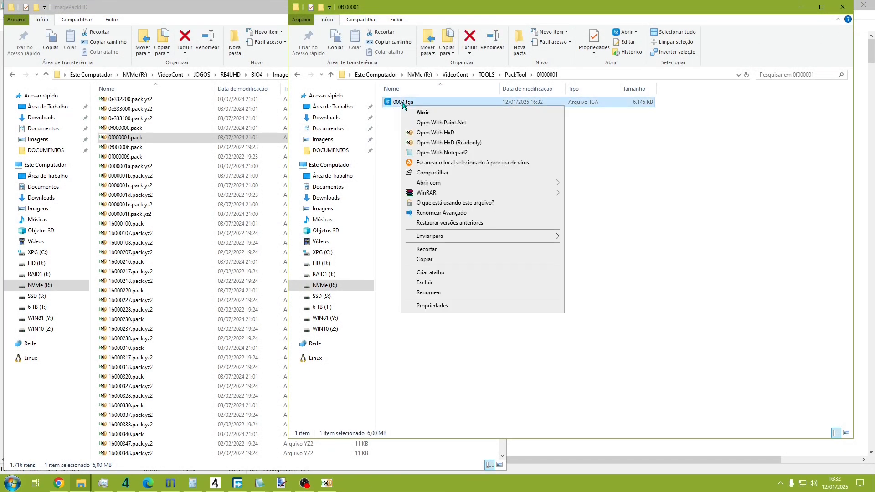
left_click(450, 123)
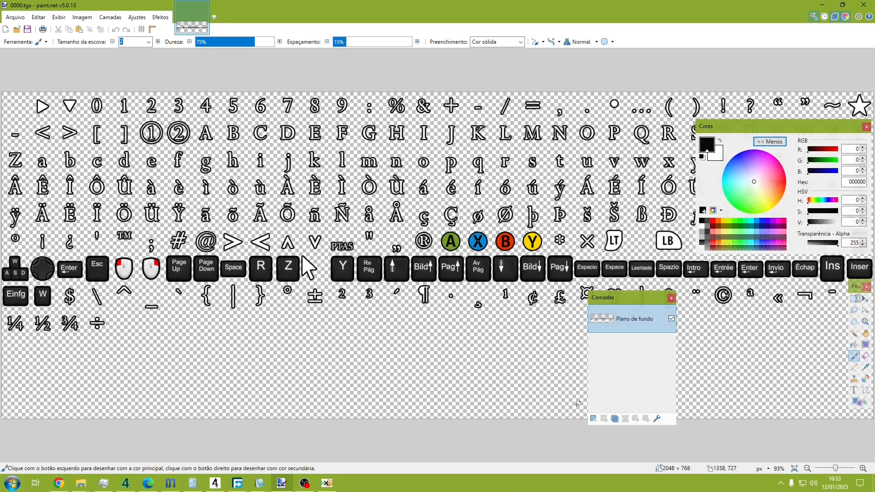
left_click(594, 418)
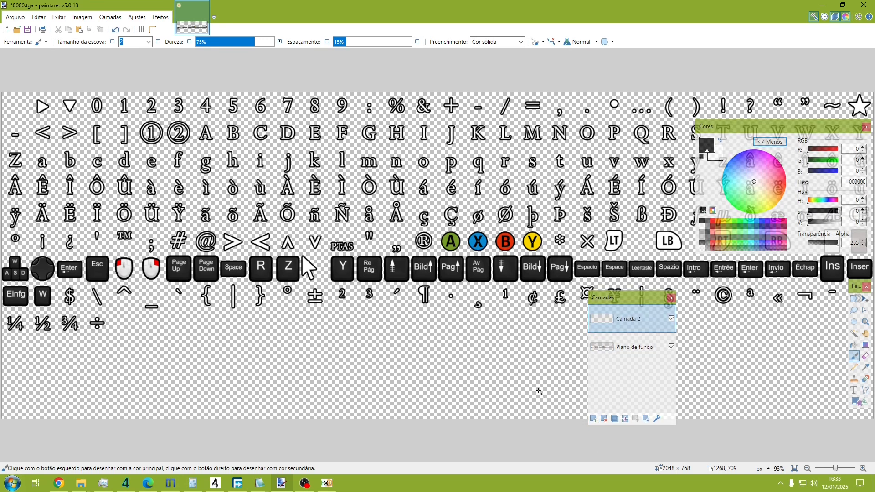
left_click(646, 419)
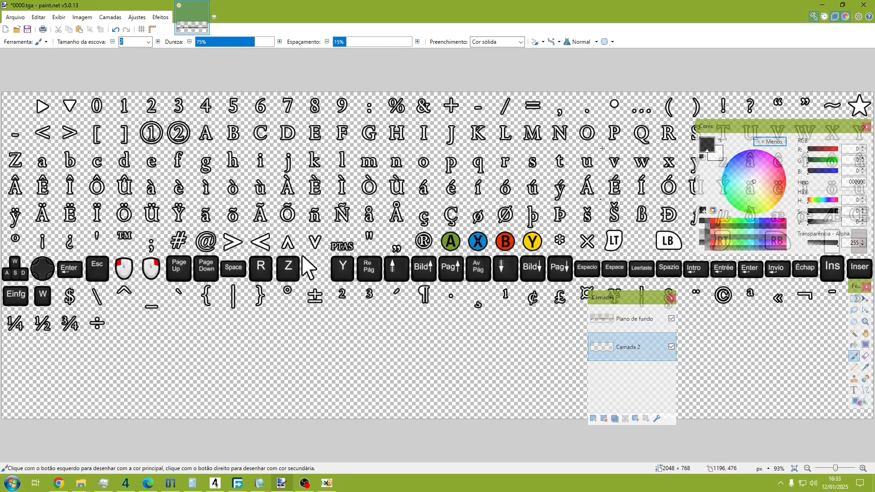
- Open 0f000001_0000 original.check.png and 0f000001_0000 original.IDs_Part1.png from the TOOLS\FONT folder in paint.net
key("alt+Tab")
key("alt+Tab")
mouse_move(85, 485)
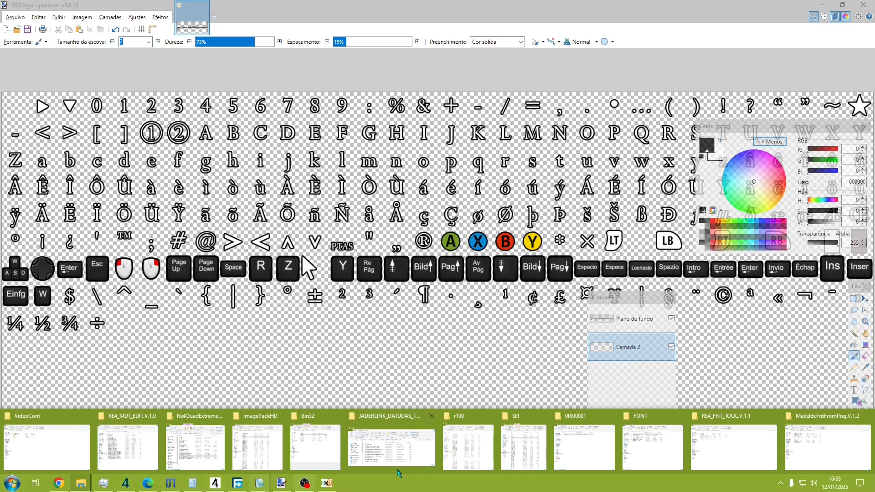
left_click(652, 445)
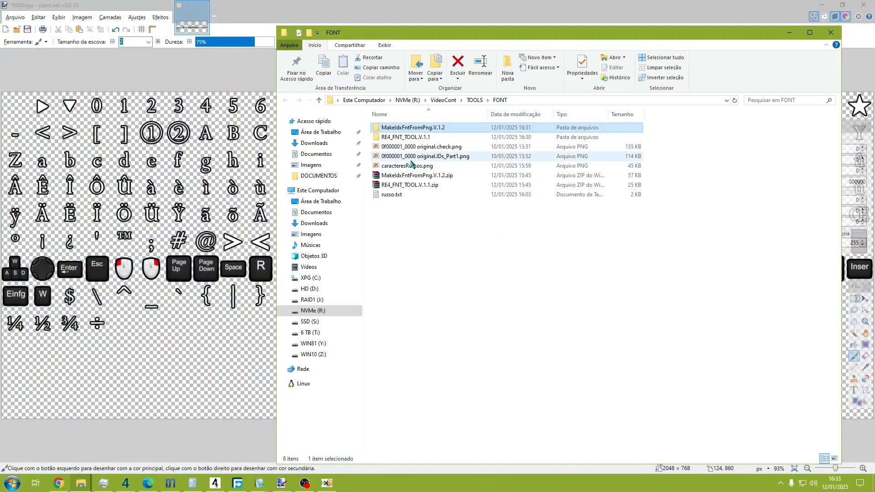
left_click(440, 156)
left_click(433, 147, "ctrl")
right_click(431, 150)
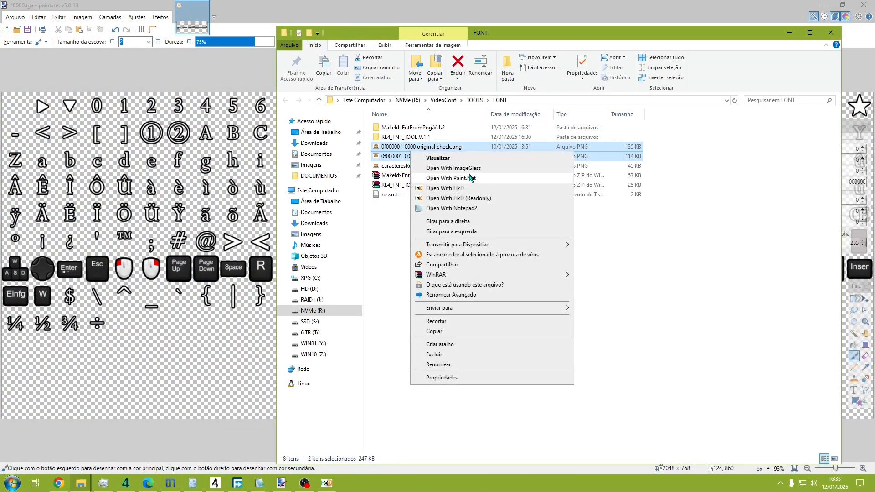
left_click(451, 178)
- Copy the whole original.check.png image onto the empty layer beneath the font texture in 0000.tga
left_click(233, 19)
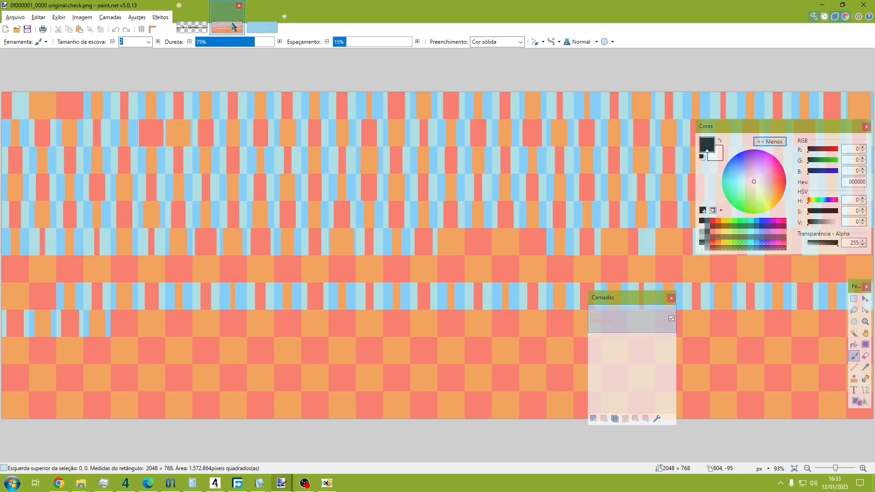
left_click(192, 21)
key("ctrl+v")
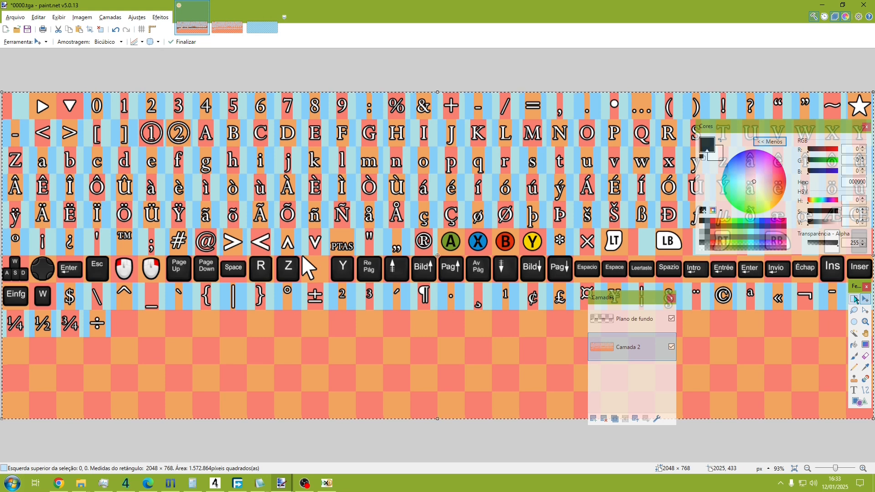
left_click(855, 298)
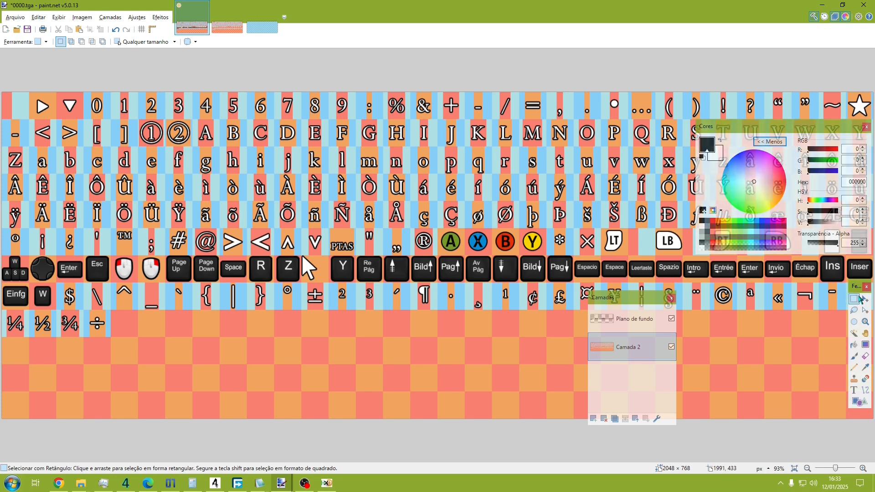
- Examine the coloured character cells behind the glyphs up close, marking out the 64 × 64 px cell of the right-pointing triangle
scroll(37, 148, "up", 3)
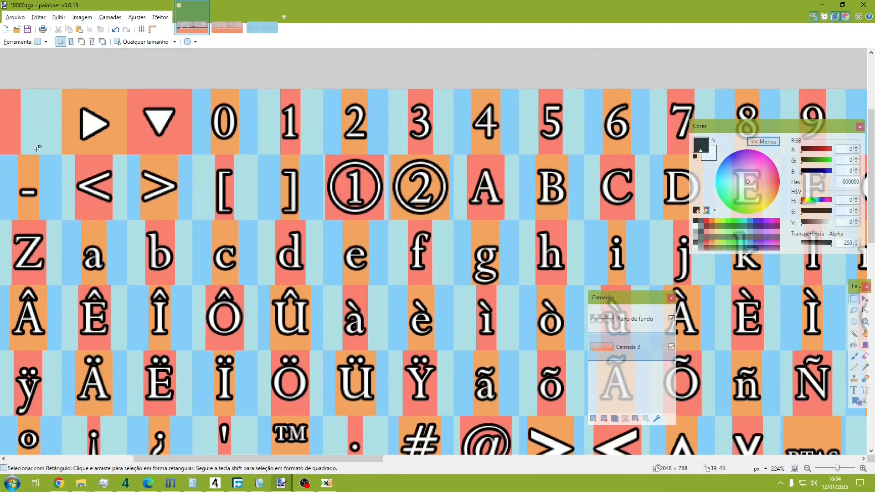
scroll(38, 148, "up", 4)
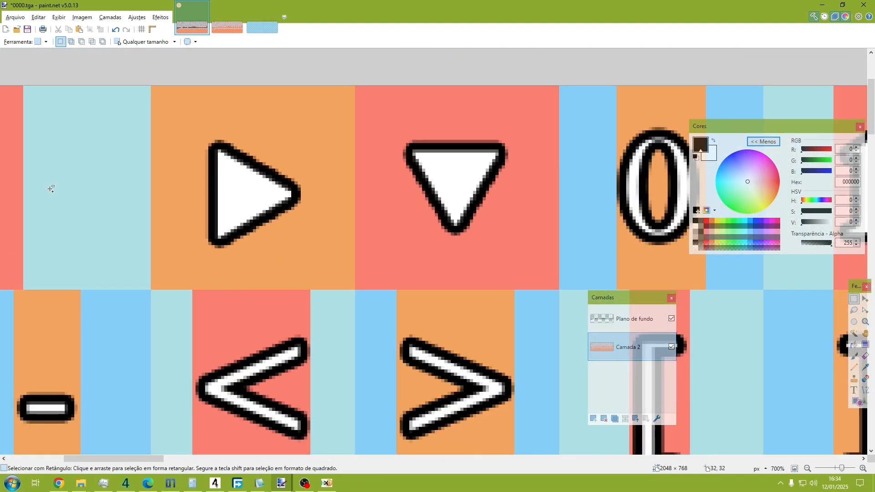
scroll(51, 189, "up", 2)
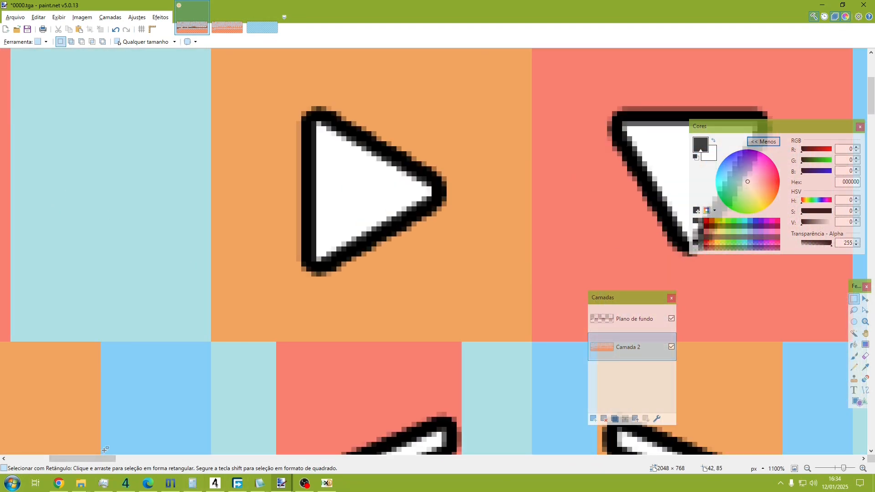
scroll(410, 310, "up", 3)
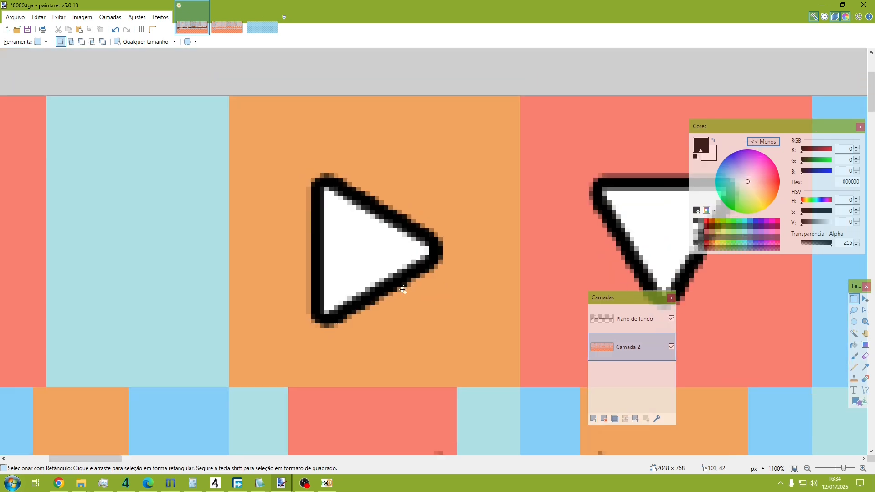
scroll(403, 289, "down", 1)
left_click_drag(253, 120, 507, 376)
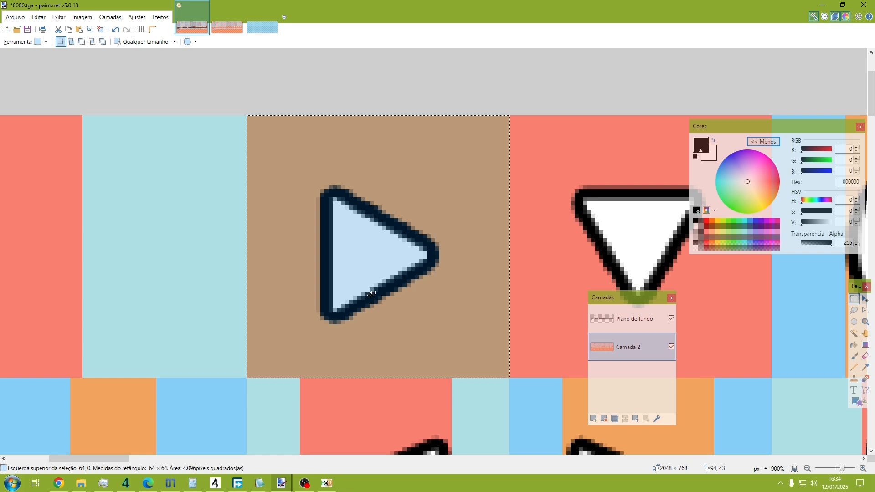
left_click(463, 278)
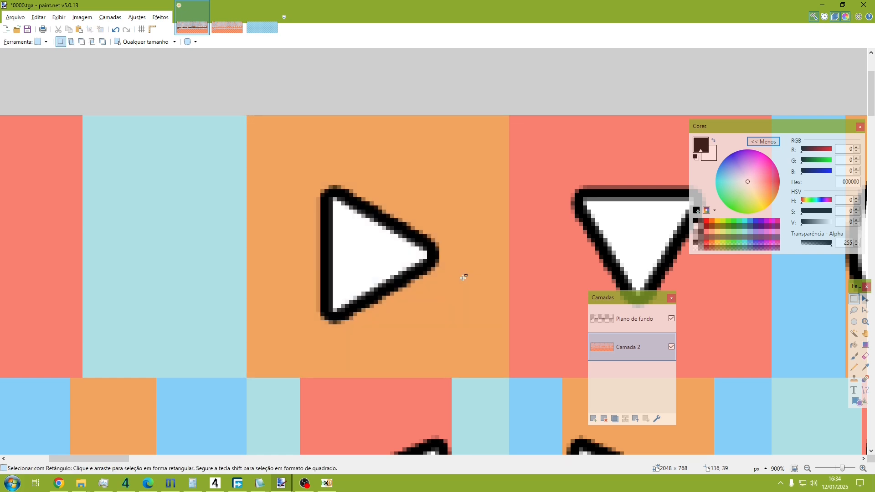
scroll(463, 277, "down", 8)
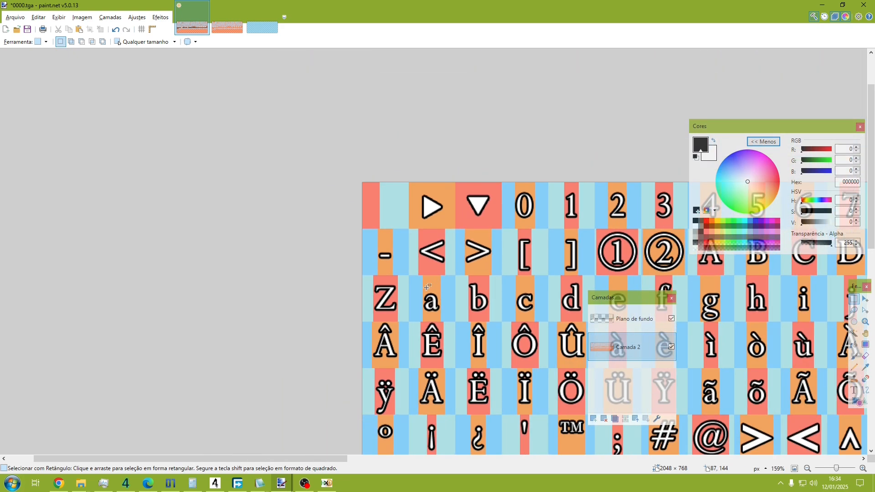
scroll(319, 460, "down", 3)
scroll(389, 461, "down", 3)
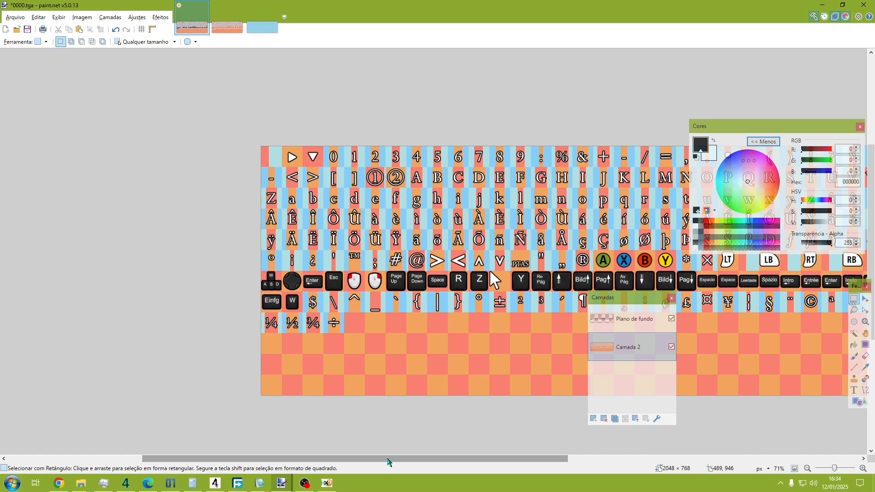
left_click_drag(388, 462, 443, 449)
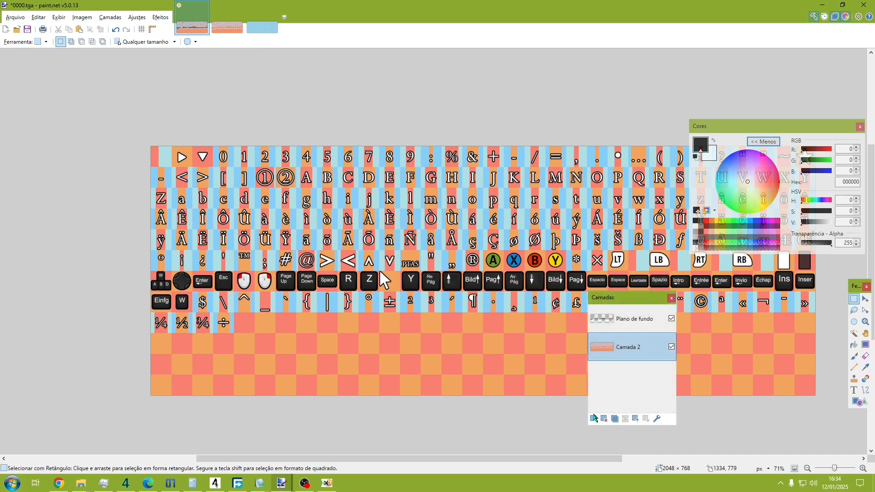
- Add a layer between the font texture and the check layer in 0000.tga, and paste the whole original.IDs_Part1.png image onto it
key("ctrl+shift+n")
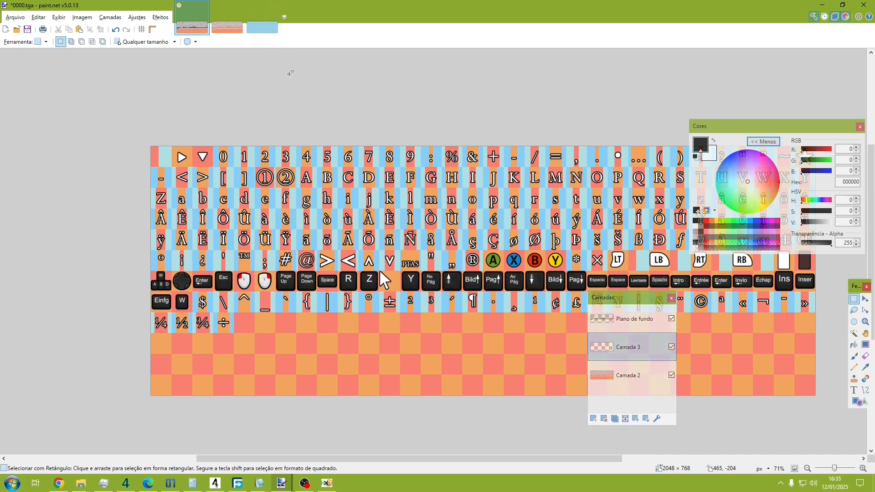
left_click(263, 28)
key("ctrl+a")
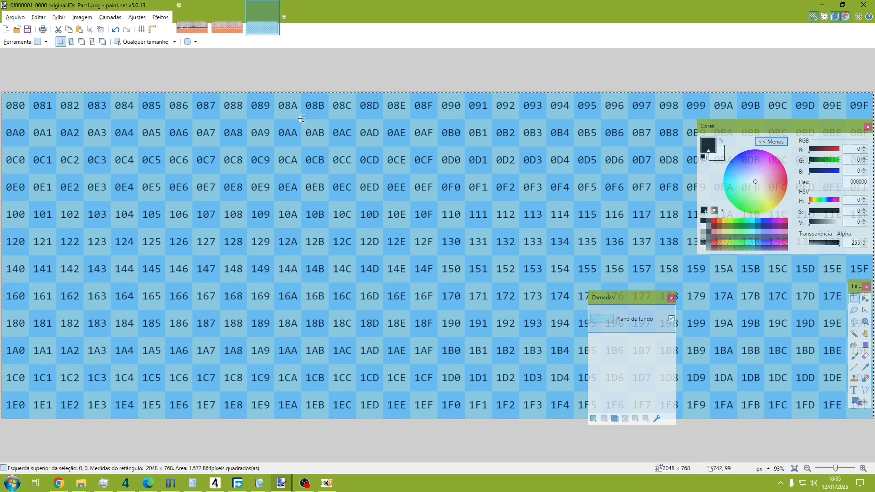
left_click(192, 27)
key("ctrl+v")
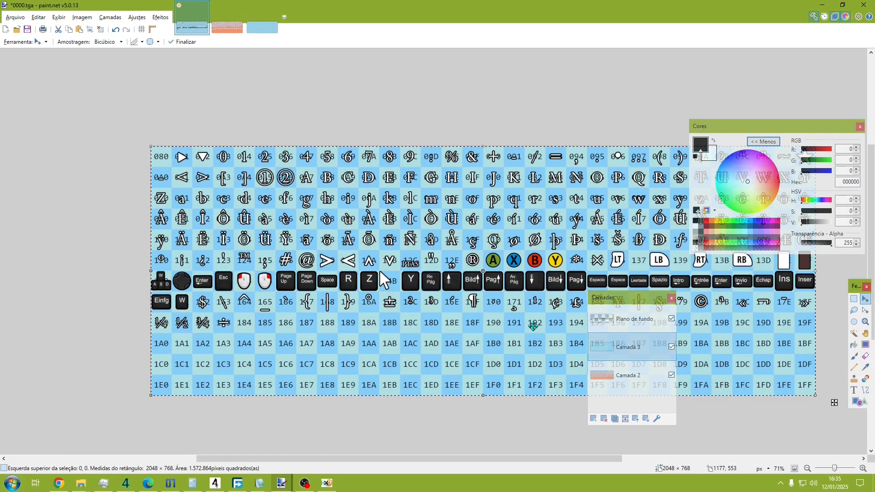
left_click(854, 299)
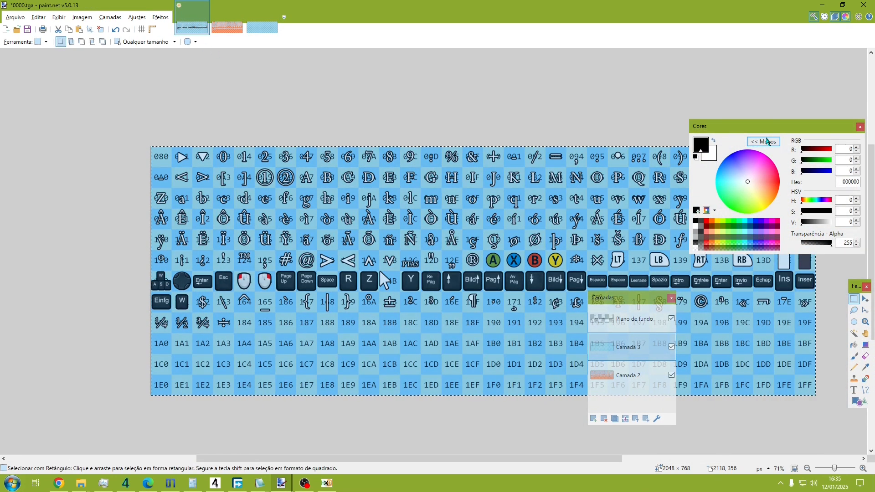
left_click_drag(767, 131, 794, 67)
key("ctrl+d")
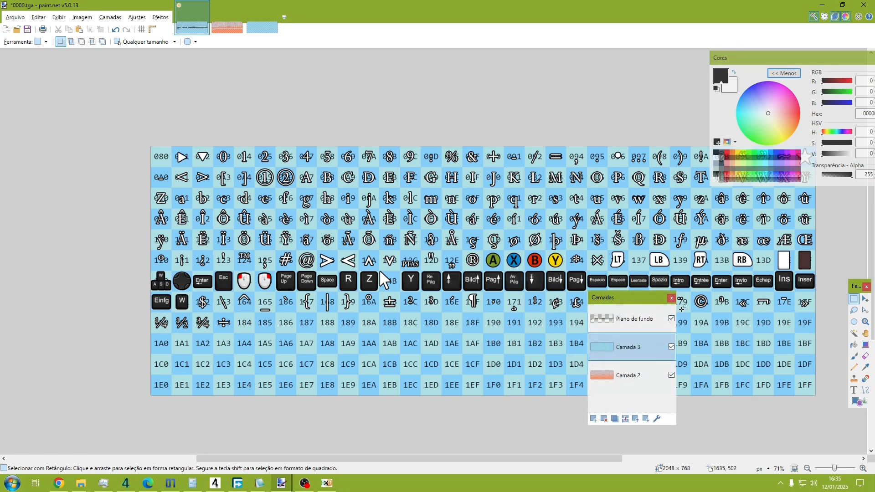
- Hide the font texture layer in 0000.tga and look at the character ID cells beneath it
left_click(672, 318)
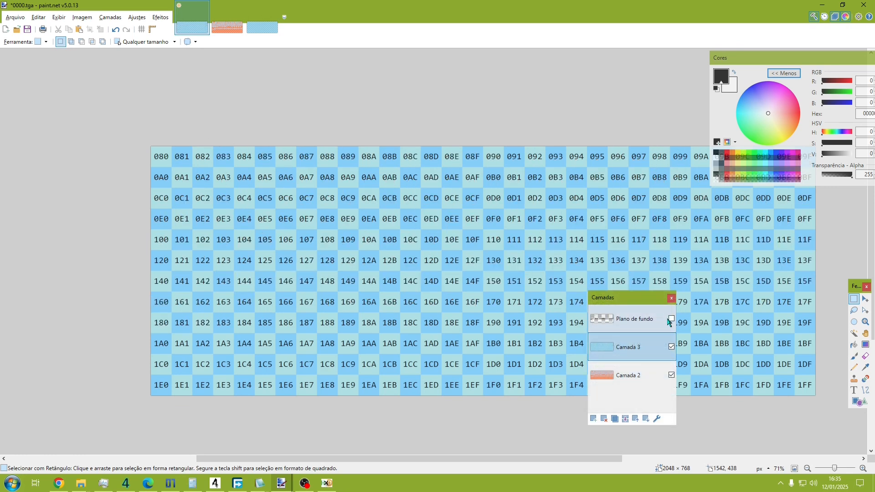
left_click_drag(216, 132, 226, 157)
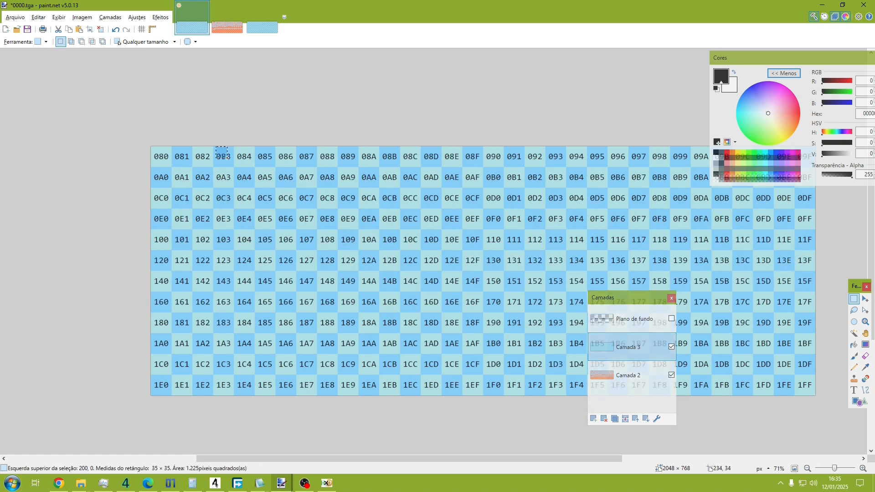
left_click(251, 163)
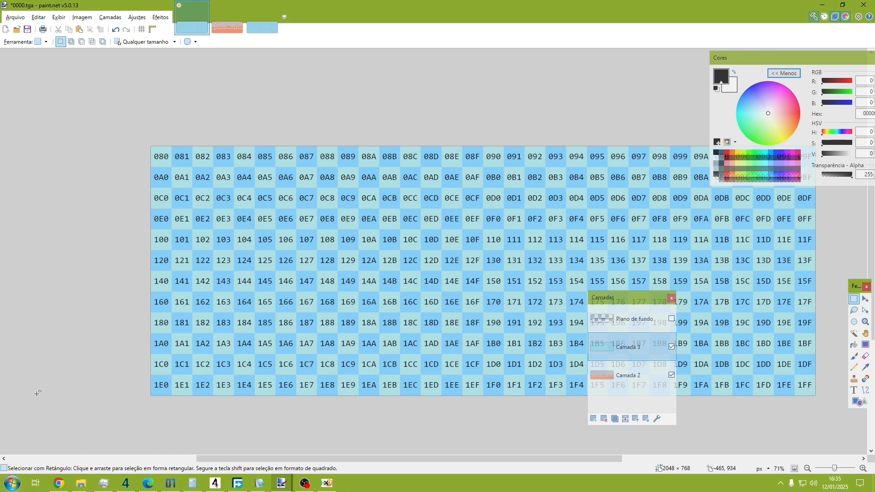
- Open MdtEncoding.json from the TOOLS\MDT\RE4_MDT_EDIT.V.1.0 folder and find the character entry for code 0083 in its CharsetList
mouse_move(81, 483)
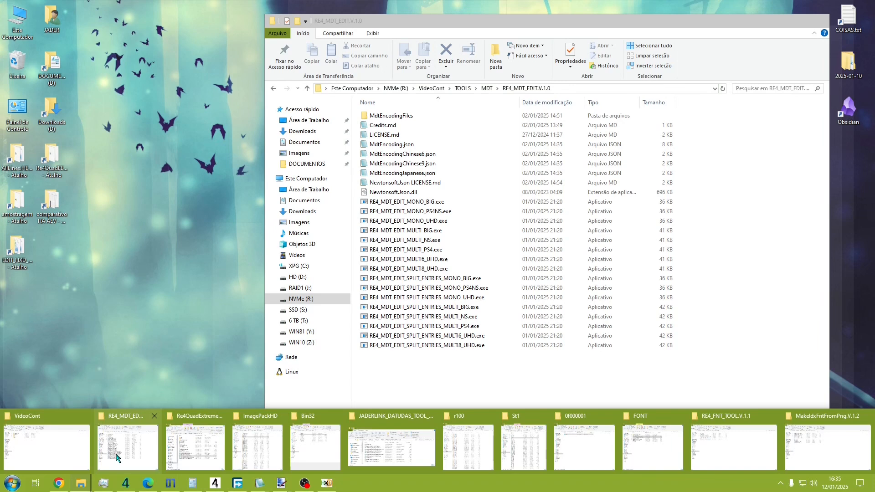
left_click(116, 457)
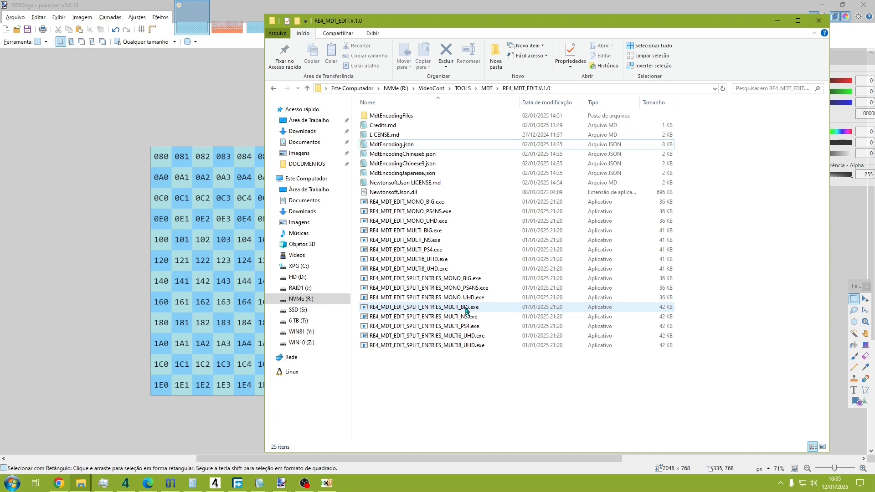
double_click(395, 145)
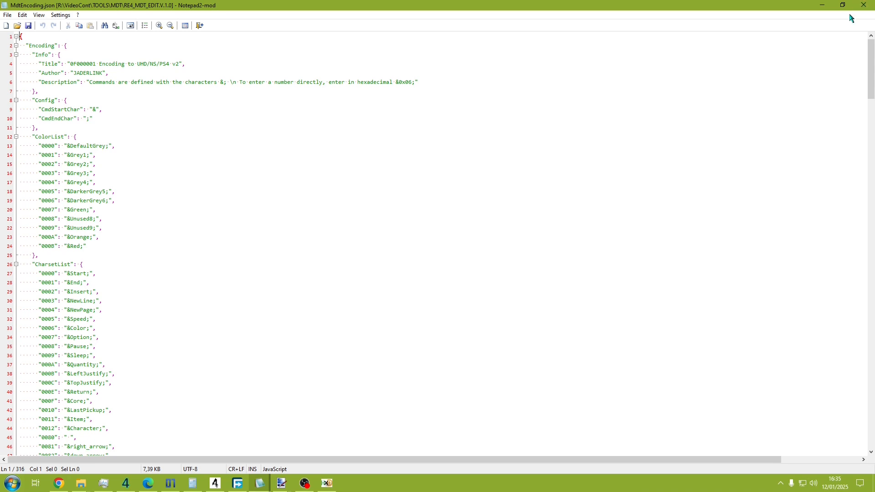
left_click(843, 6)
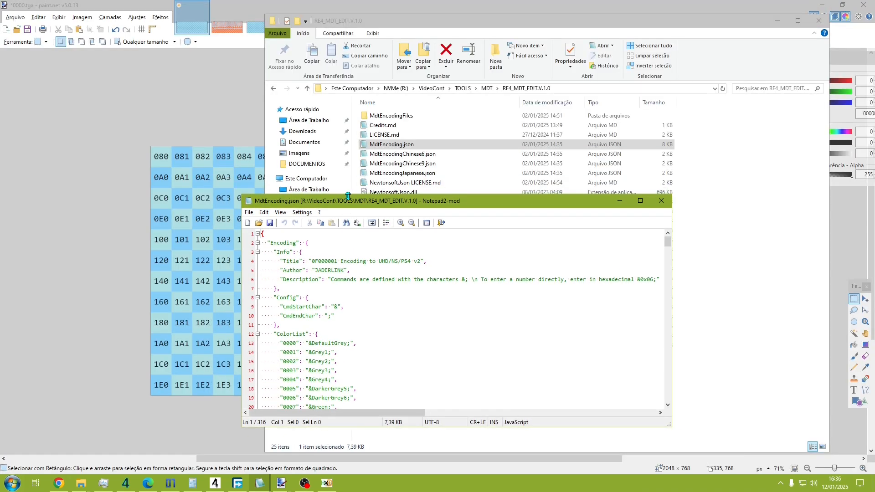
mouse_move(348, 201)
left_mouse_down()
mouse_move(528, 118)
mouse_move(549, 54)
left_mouse_up()
left_click_drag(564, 284, 565, 474)
scroll(547, 318, "down", 10)
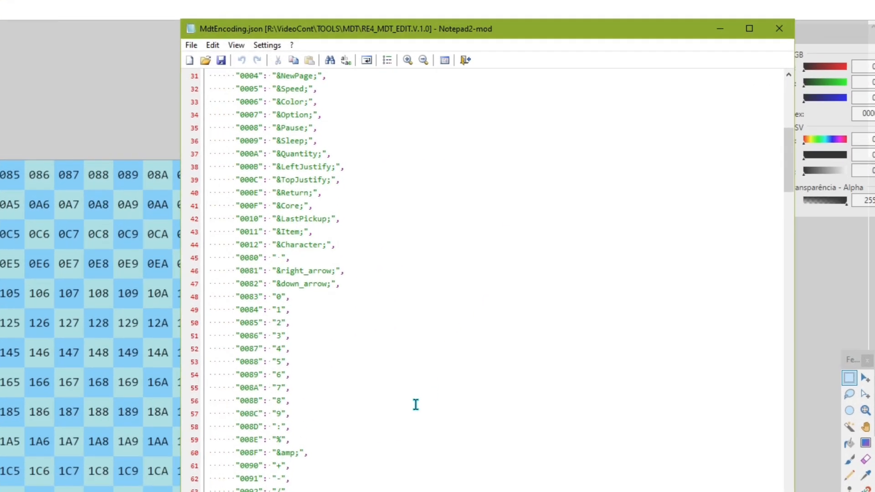
left_click_drag(155, 317, 246, 319)
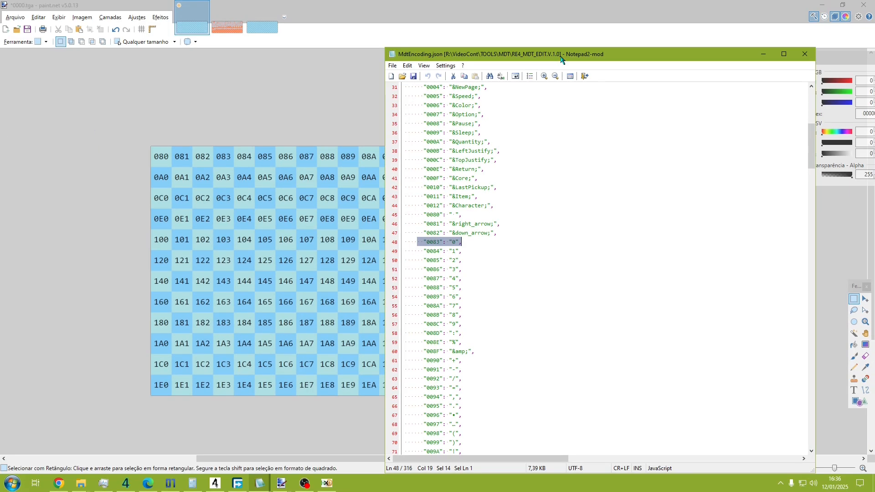
left_click_drag(391, 18, 399, 416)
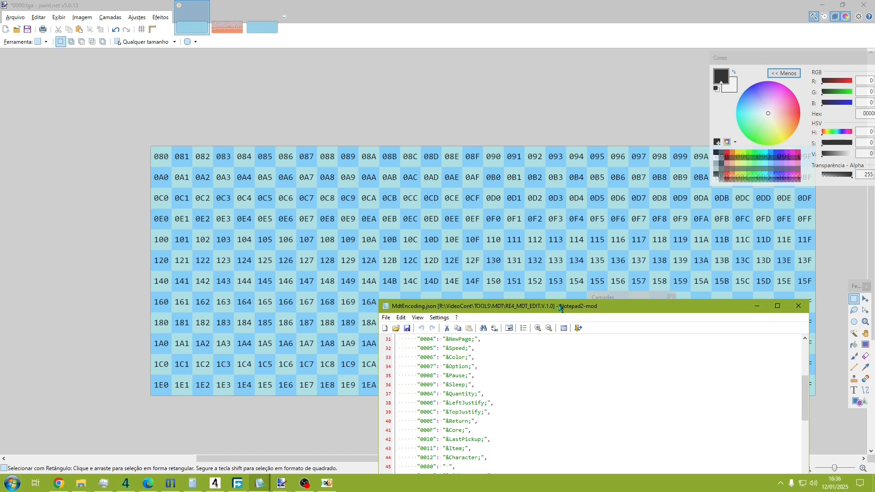
- Show the font texture layer again and reduce its opacity to 95 so the IDs show through the glyphs
mouse_move(624, 299)
left_mouse_down()
mouse_move(565, 218)
mouse_move(574, 157)
left_mouse_up()
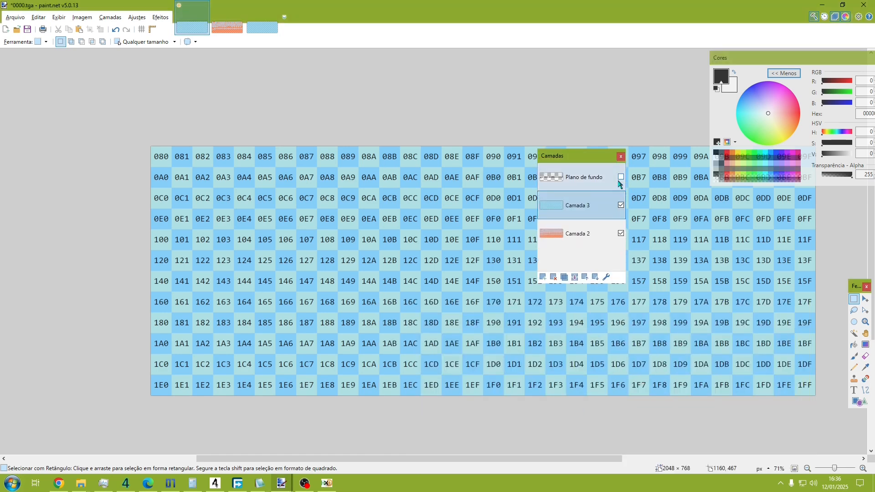
double_click(570, 178)
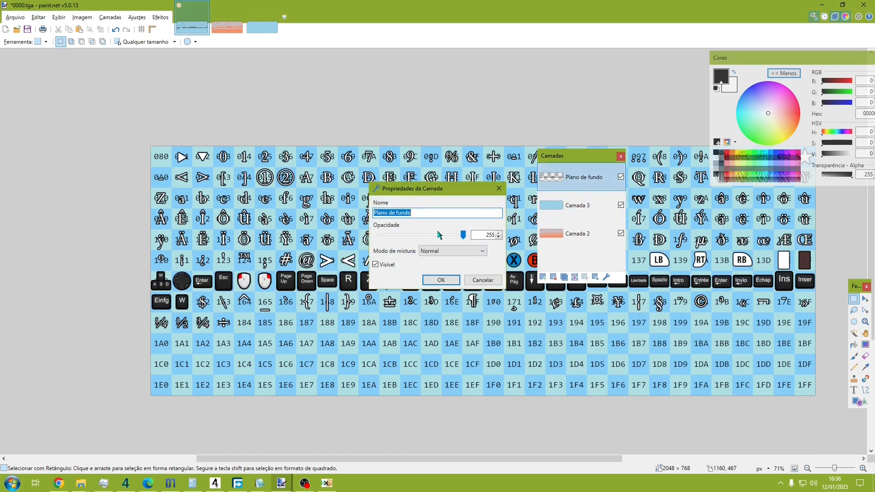
left_click_drag(440, 235, 426, 237)
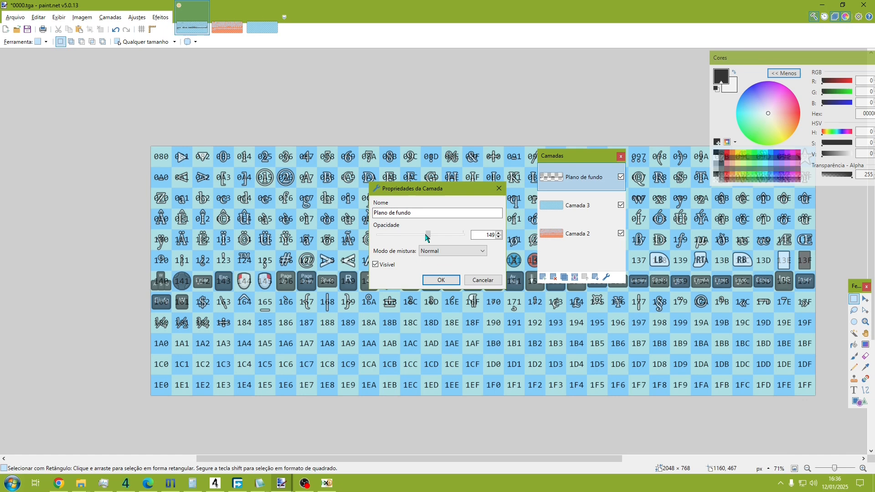
left_click(441, 280)
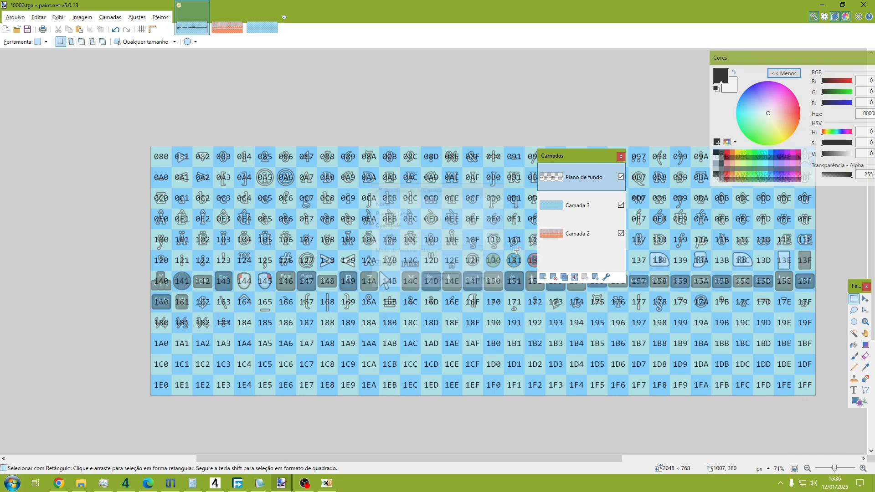
- Place MdtEncoding.json beside the font texture and compare entries 0083 and 0084 with the matching ID cells
left_click(259, 483)
left_click(358, 442)
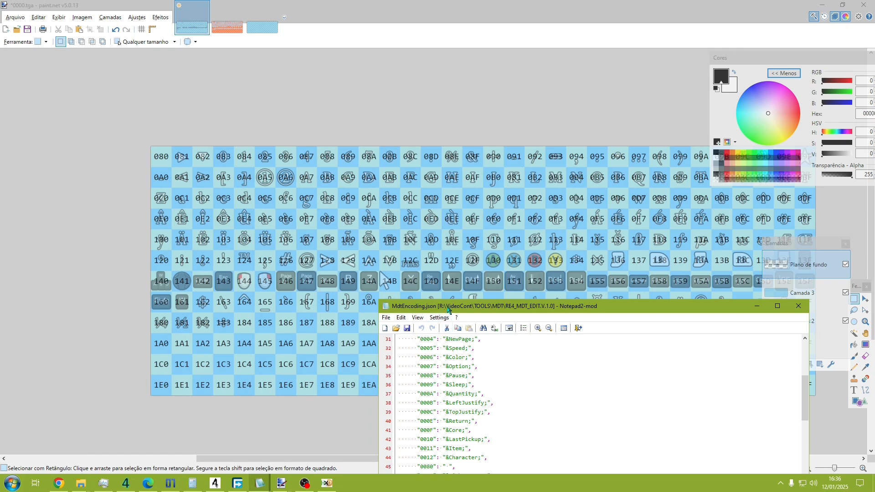
left_click_drag(447, 307, 496, 112)
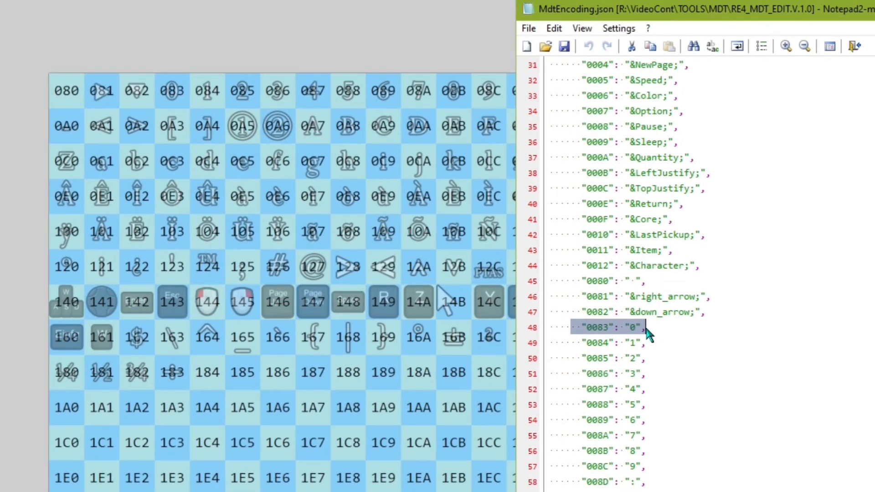
left_click(546, 306)
left_click_drag(662, 330, 614, 328)
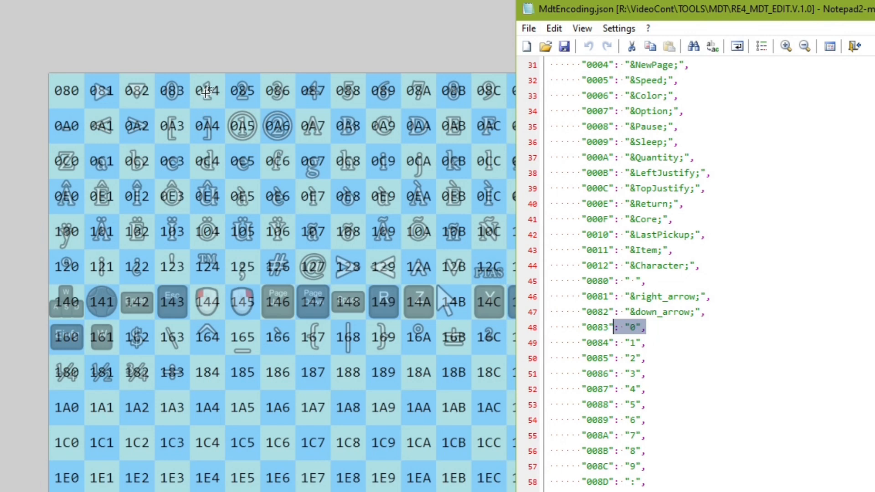
left_click(655, 337)
left_click_drag(655, 338, 567, 338)
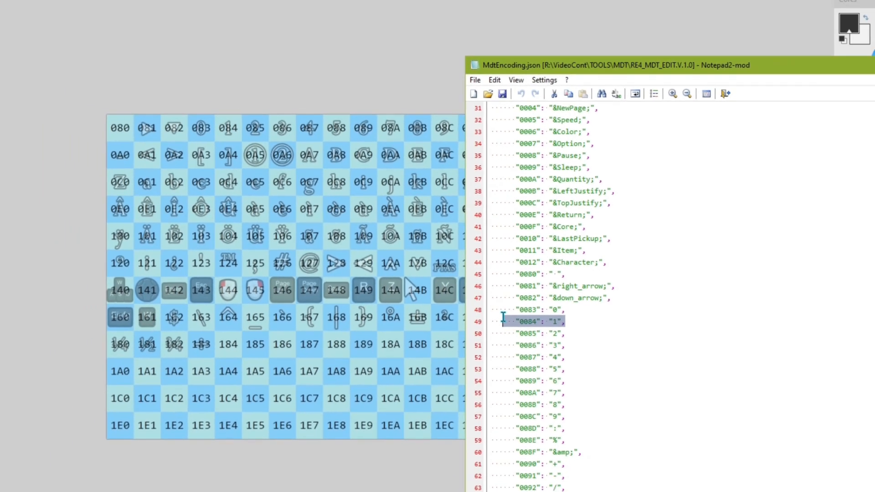
left_click_drag(647, 16, 731, 103)
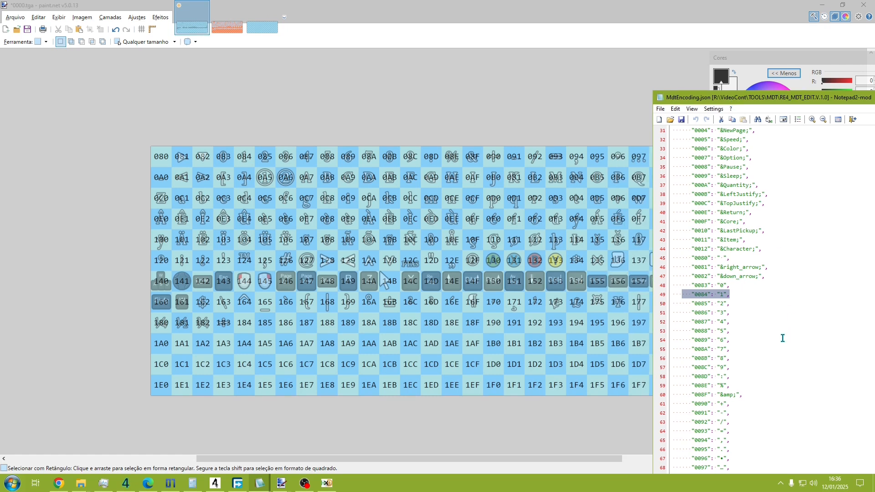
- Compare entries 0084 to 008D and the &amp; entry for 008F with their cells in the font texture
left_click_drag(758, 375, 692, 294)
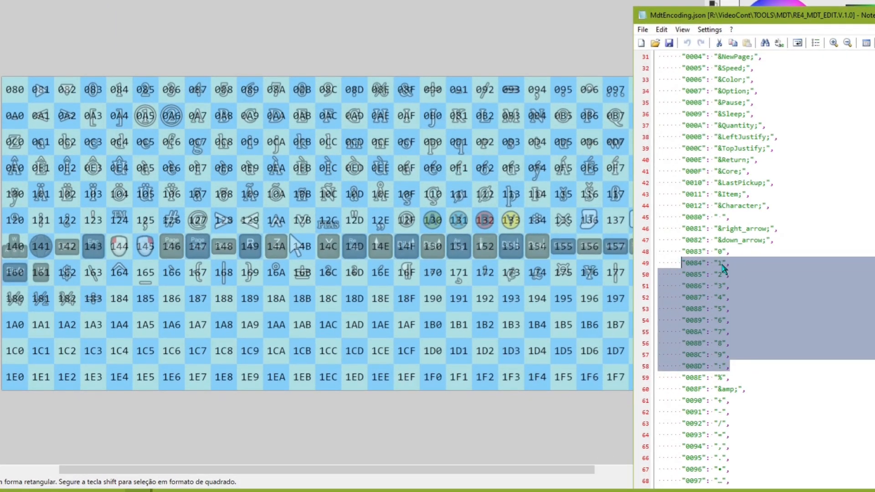
left_click(721, 266)
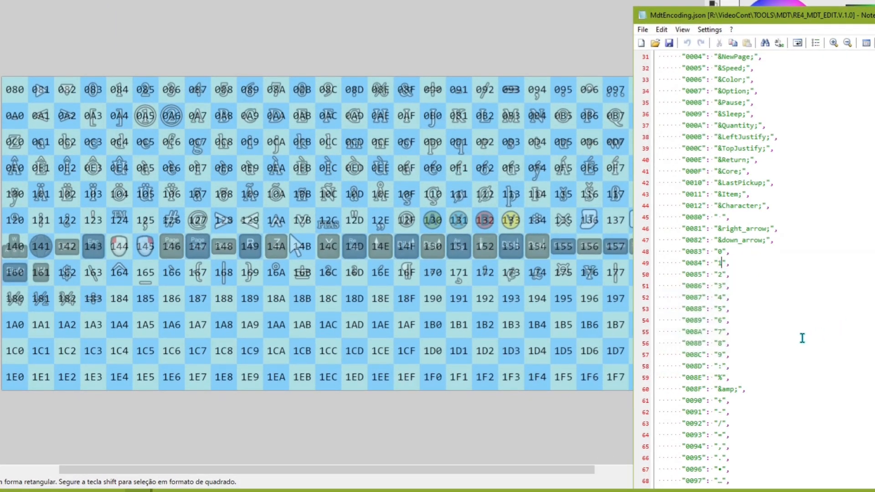
key("Down")
scroll(757, 334, "down", 2)
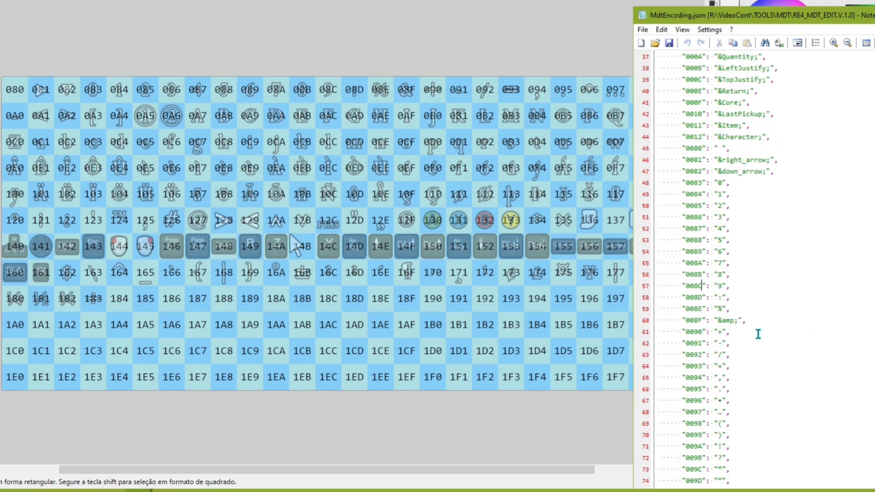
left_click_drag(742, 321, 697, 321)
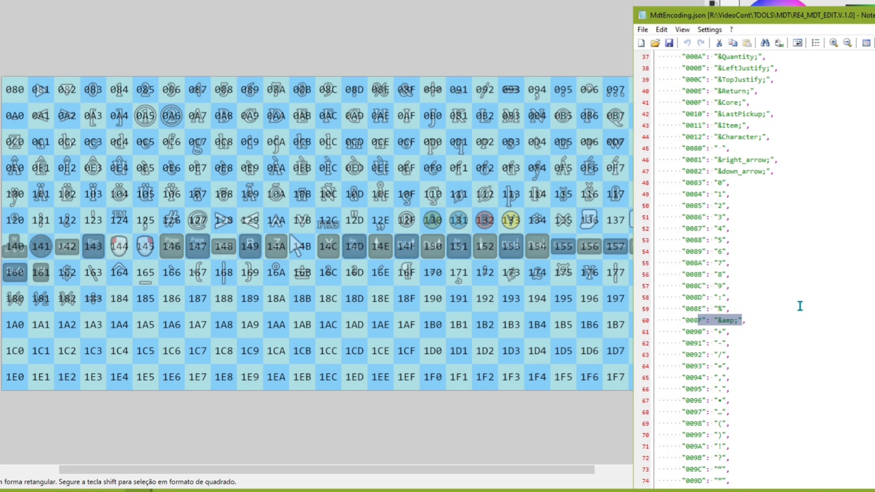
left_click(771, 321)
left_click_drag(728, 322, 709, 323)
scroll(806, 396, "down", 3)
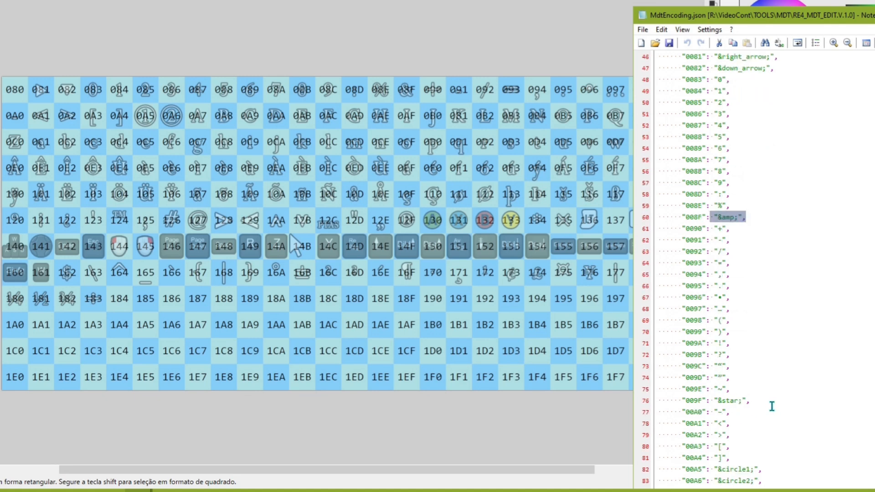
- Match the &star; entry for code 009F with its texture cell, and review the remaining CharsetList entries through 0183
left_click_drag(750, 401, 709, 401)
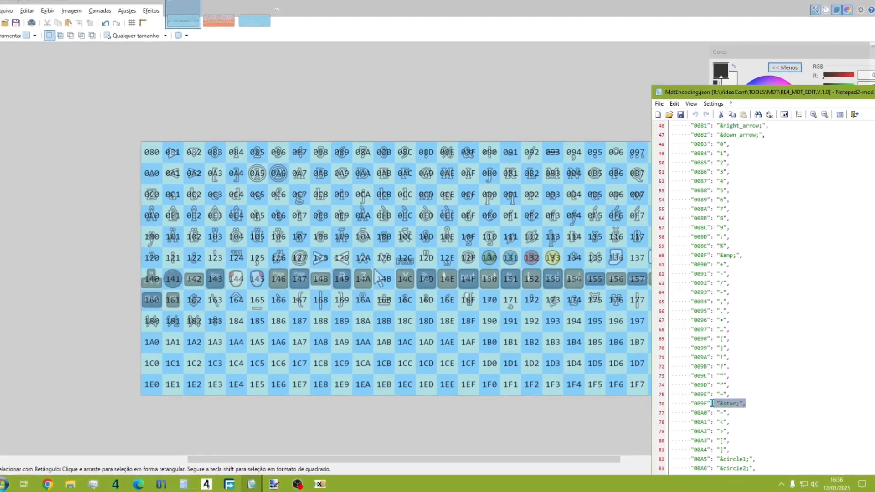
left_click(546, 102)
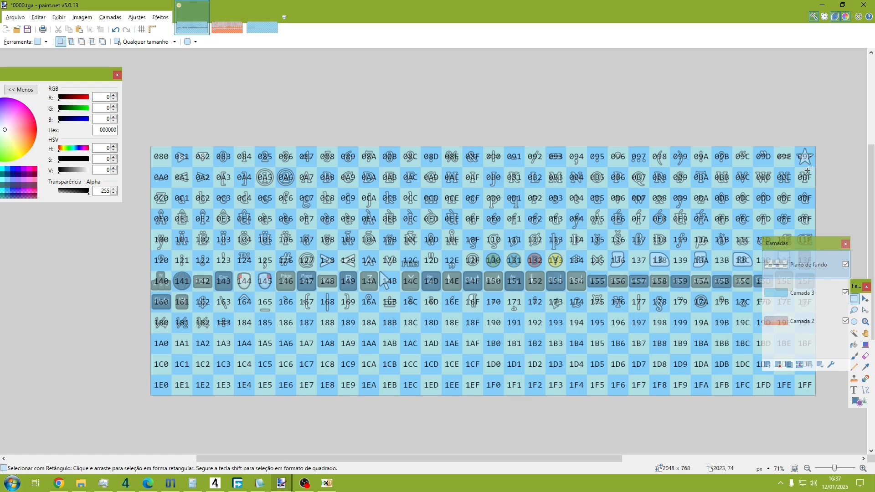
key("alt+Tab")
key("alt+Tab")
key("alt+Tab")
scroll(761, 383, "down", 10)
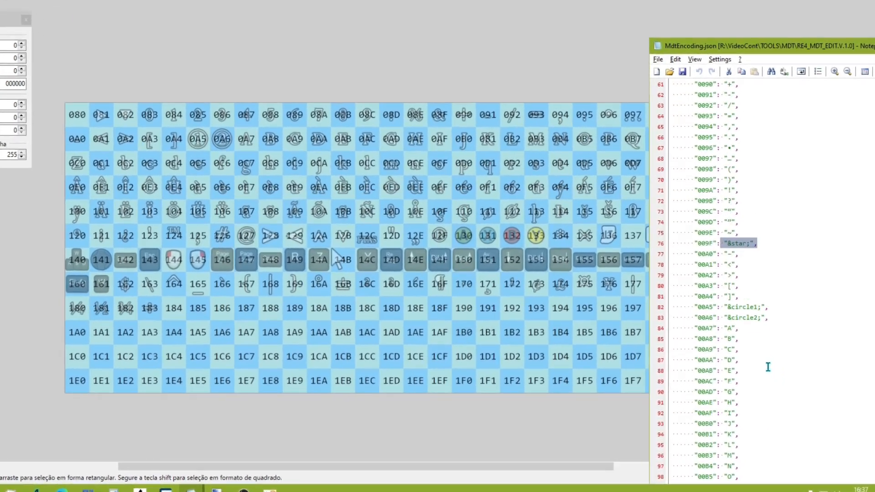
scroll(752, 353, "down", 20)
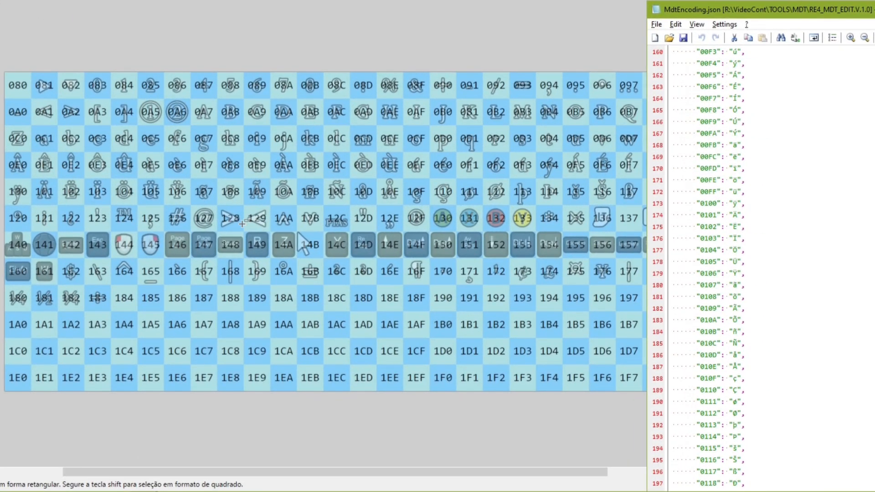
scroll(781, 316, "down", 20)
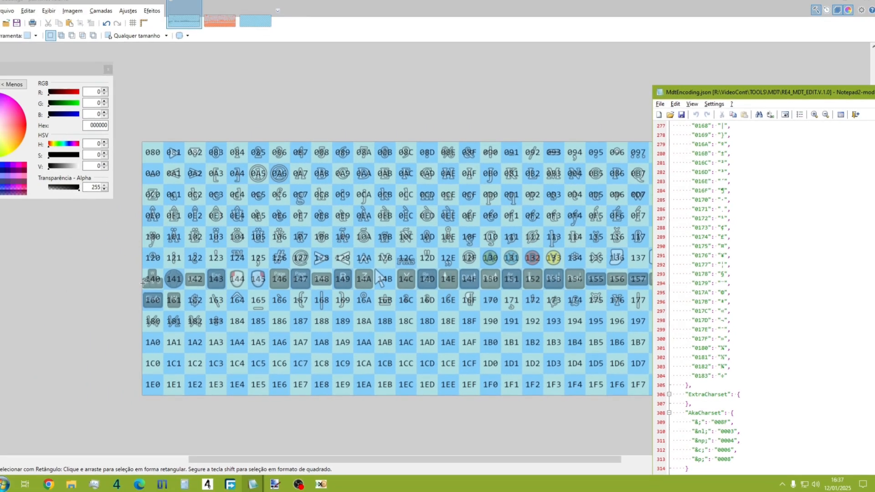
- Set the opacity of the font texture layer in 0000.tga to 255
left_click(100, 271)
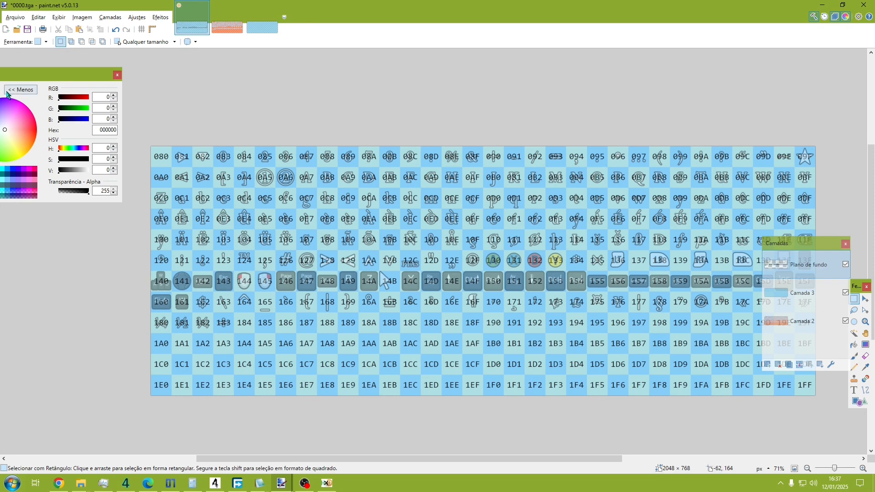
left_click_drag(21, 75, 328, 122)
double_click(804, 268)
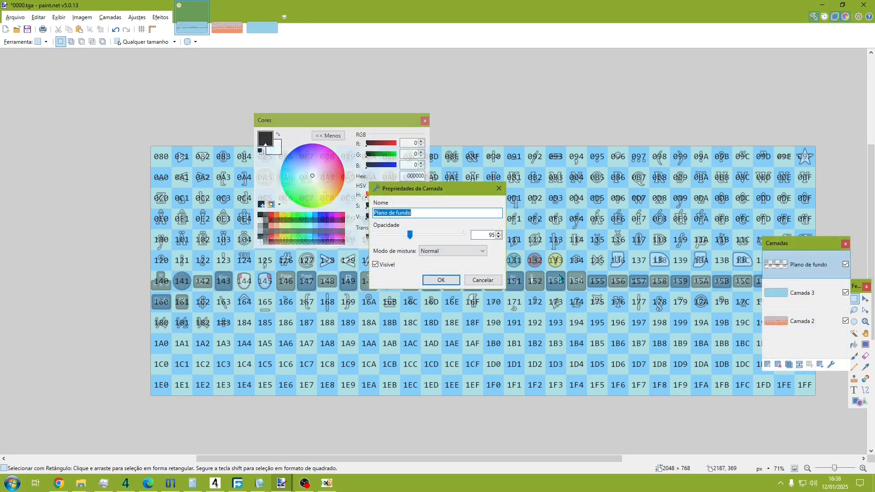
left_click_drag(410, 234, 465, 235)
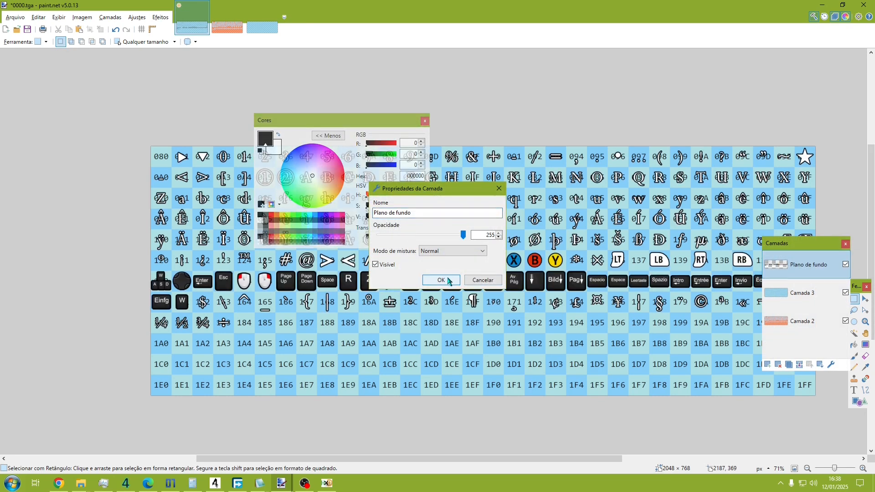
left_click(448, 281)
- Examine the empty cell 184 after the division sign up close, marking out its area in the texture
scroll(294, 290, "up", 6)
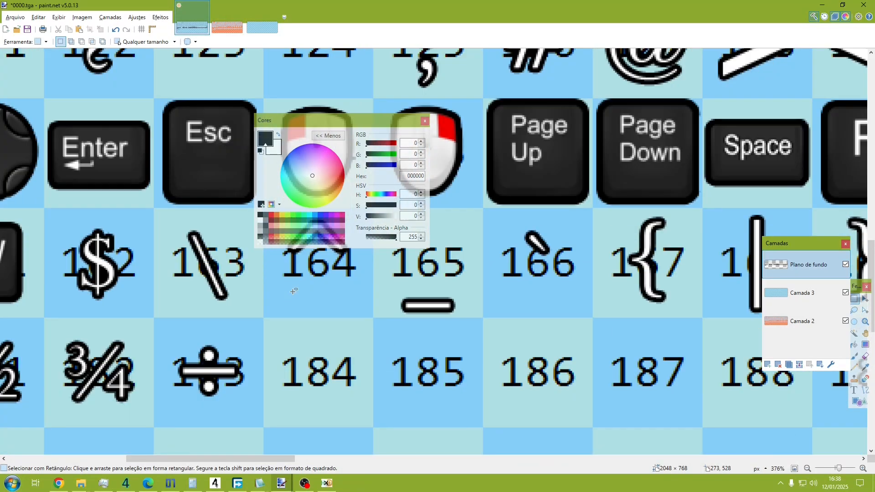
scroll(291, 287, "down", 2)
scroll(288, 279, "up", 2)
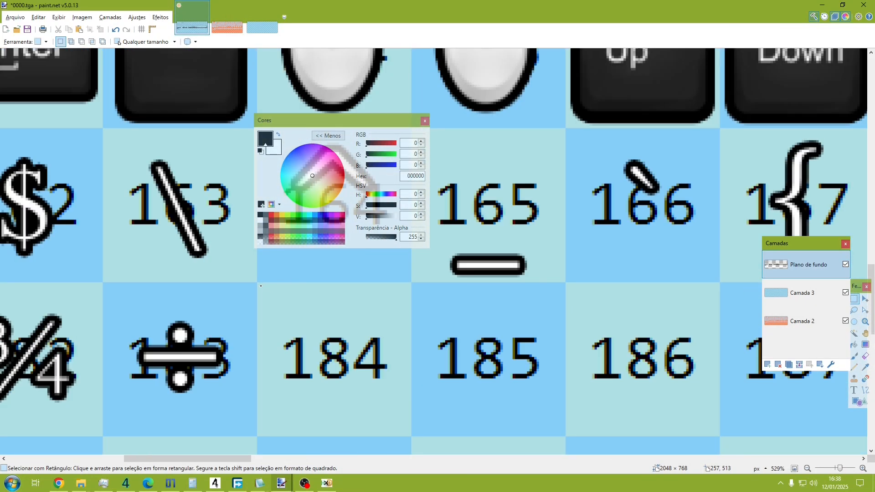
left_click_drag(260, 286, 400, 435)
left_click(374, 406)
- Capture the Smileys page on getemoji.com and paste the screenshot into a new 1920 × 1080 image in paint.net
left_click(148, 483)
left_click(13, 141)
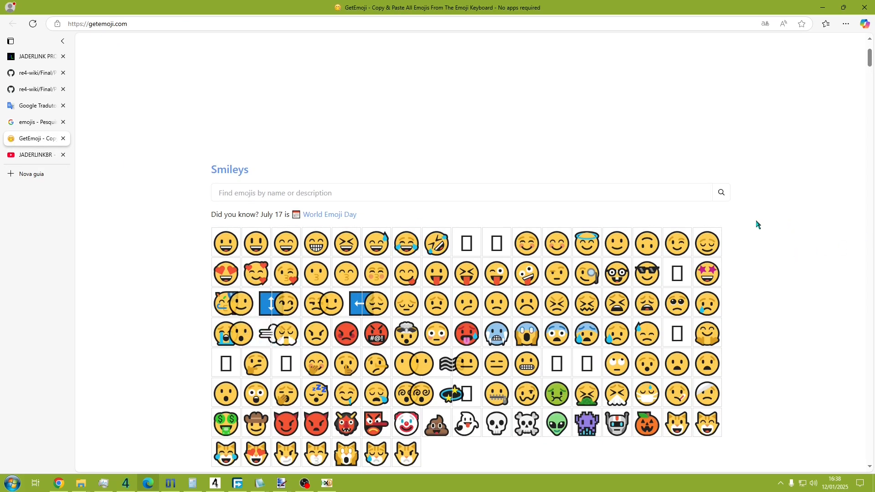
left_click(281, 483)
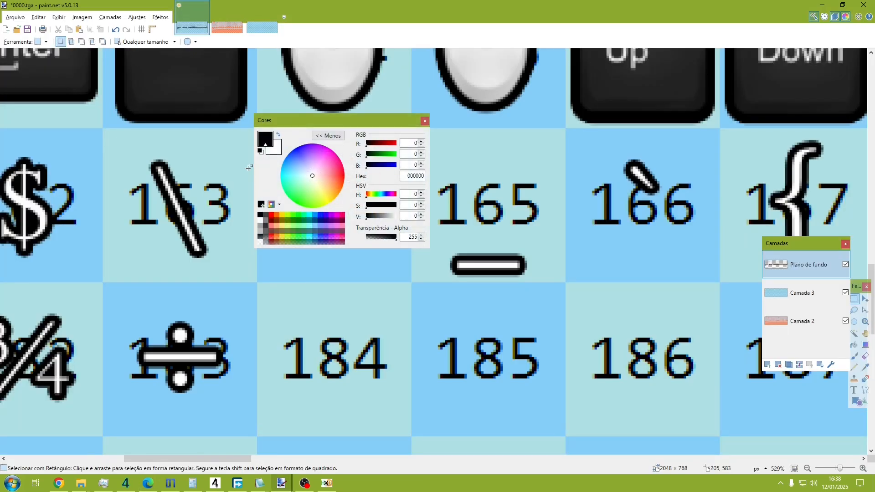
left_click(16, 17)
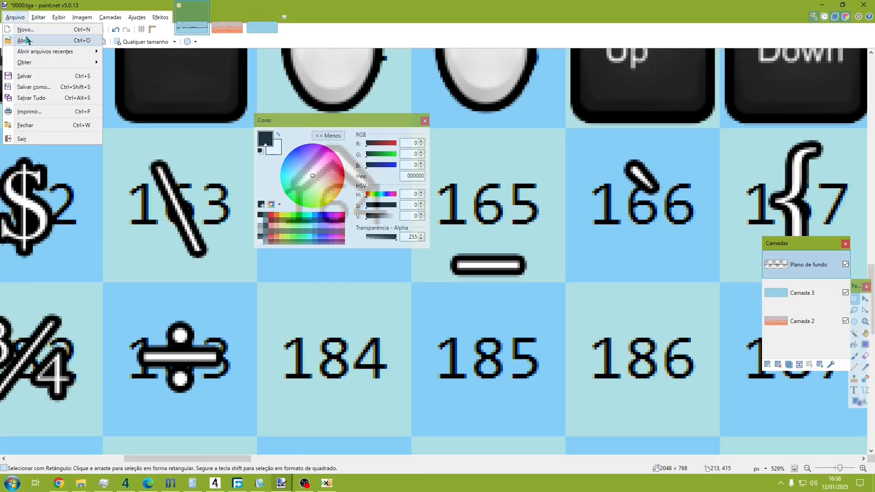
left_click(26, 29)
left_click(430, 293)
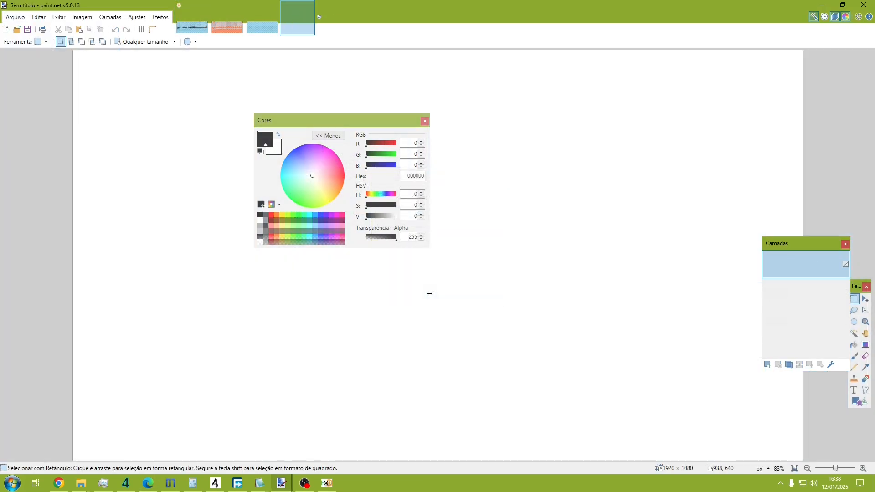
key("ctrl+v")
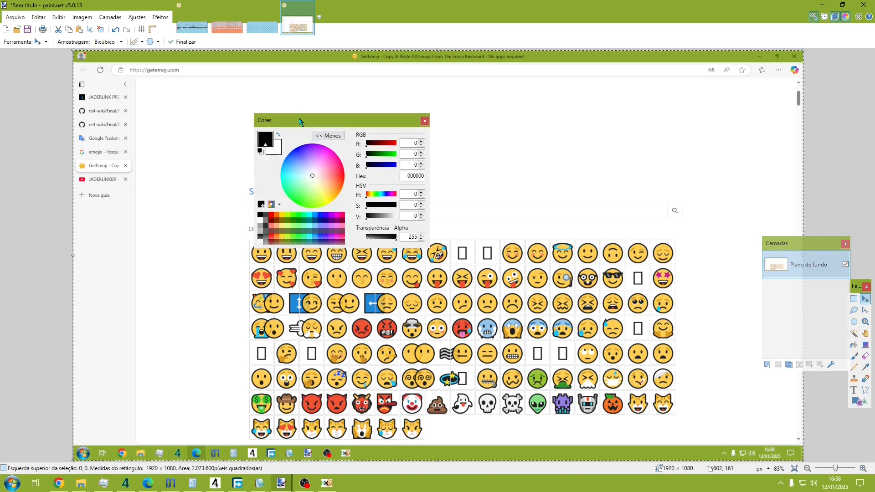
- Select the 62 × 62 pixel interior of the first grinning emoji's box in the screenshot and copy it
left_click_drag(300, 121, 637, 74)
left_click(854, 298)
left_click(204, 312)
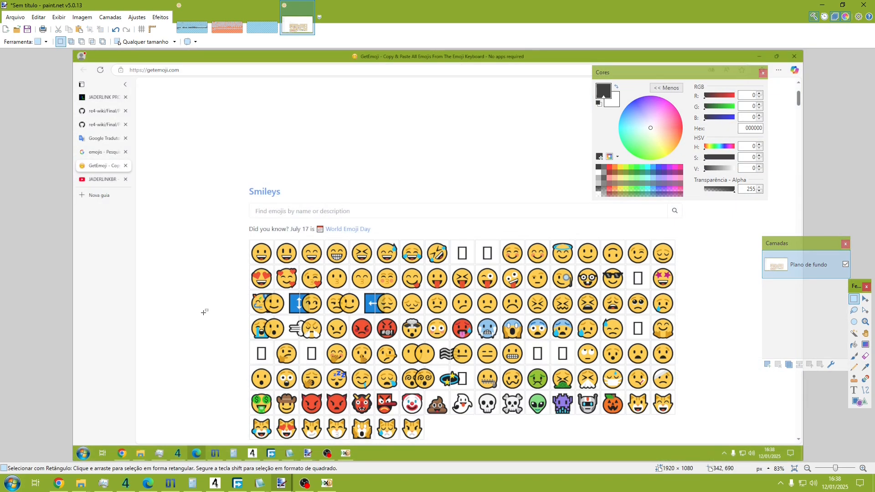
scroll(112, 271, "up", 8)
scroll(534, 219, "up", 4)
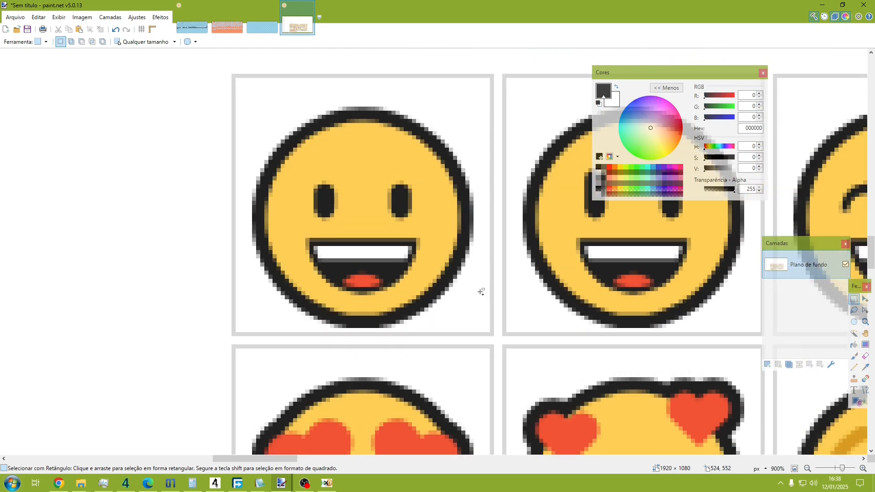
scroll(481, 292, "up", 1)
scroll(228, 200, "up", 2)
left_click_drag(225, 187, 479, 442)
left_click(260, 206)
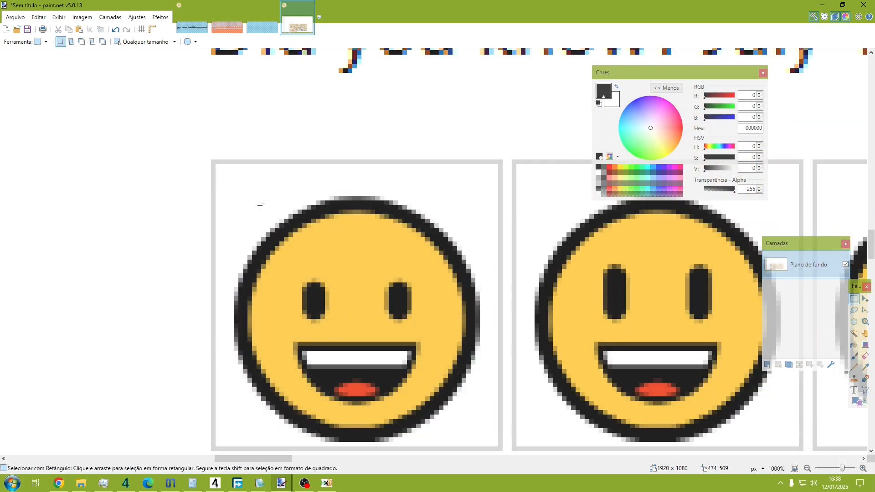
left_click_drag(214, 165, 494, 443)
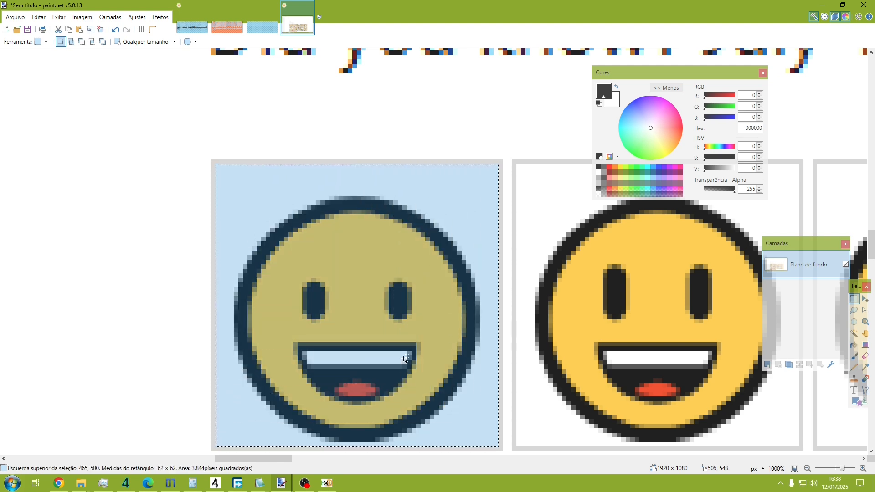
- Paste the emoji into empty cell 184 of 0000.tga, with the upper-left corner of its area at 257, 514
left_click(181, 24)
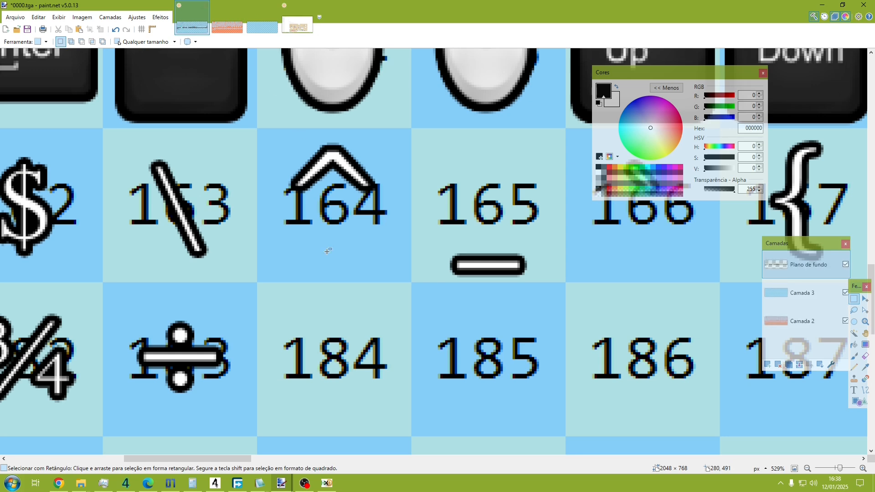
key("ctrl+v")
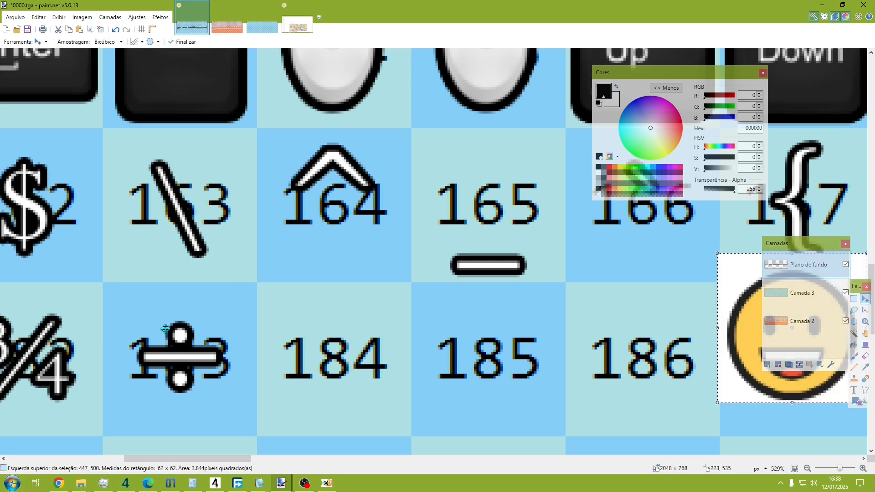
left_click_drag(738, 333, 277, 358)
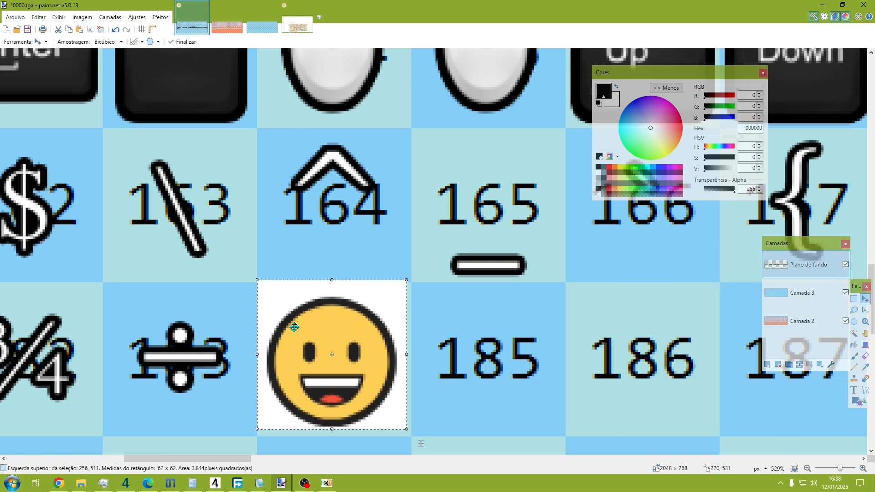
scroll(302, 310, "up", 3)
scroll(302, 310, "up", 1)
scroll(313, 297, "down", 3)
mouse_move(347, 286)
left_mouse_down()
mouse_move(346, 307)
mouse_move(352, 299)
left_mouse_up()
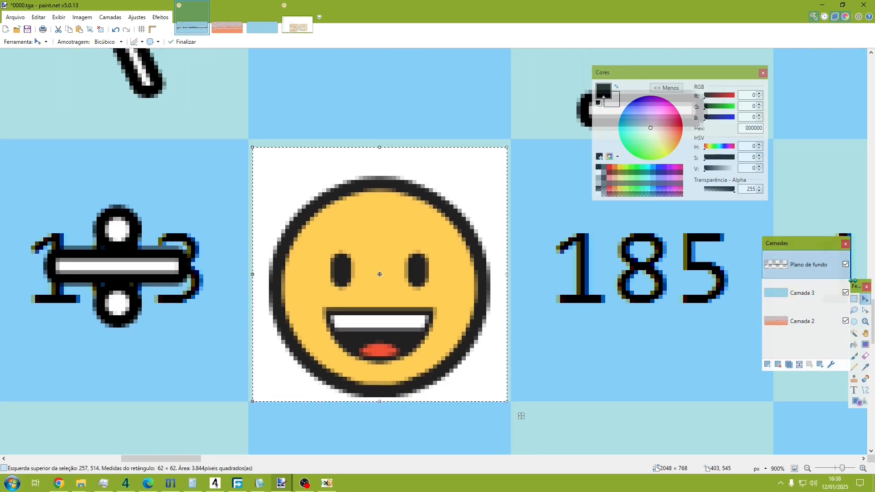
- Remove the white background around the emoji with the Magic Wand at 0% tolerance and clear the selection
left_click(853, 298)
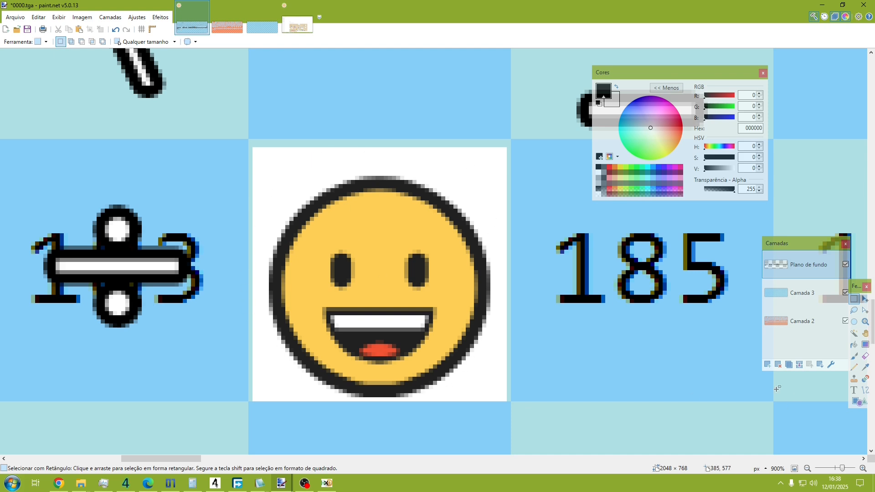
left_click(853, 333)
left_click(481, 181)
key("ctrl+d")
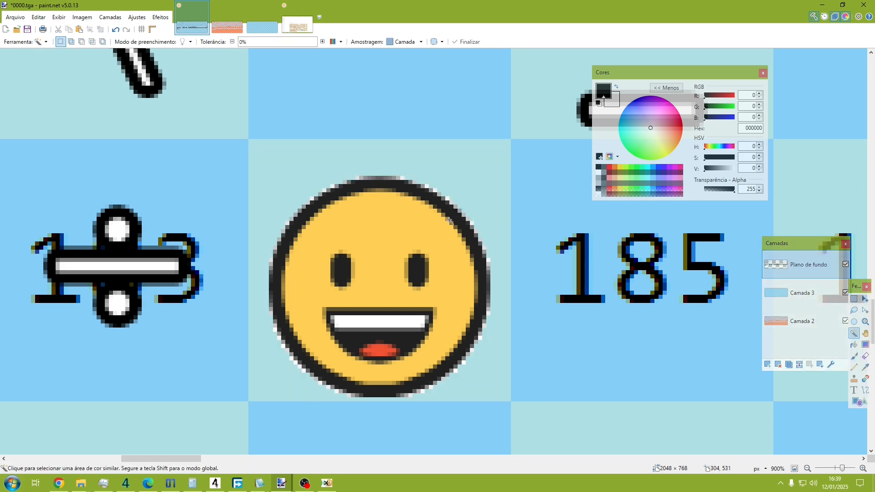
- Delete the reference layers Camada 3 and Camada 2 from 0000.tga, keeping only the Plano de fundo layer
scroll(446, 220, "down", 8)
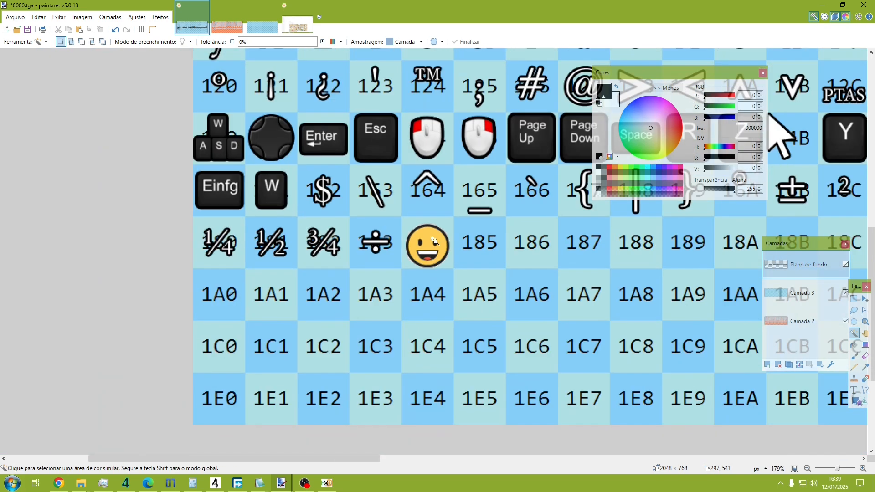
left_click(779, 293)
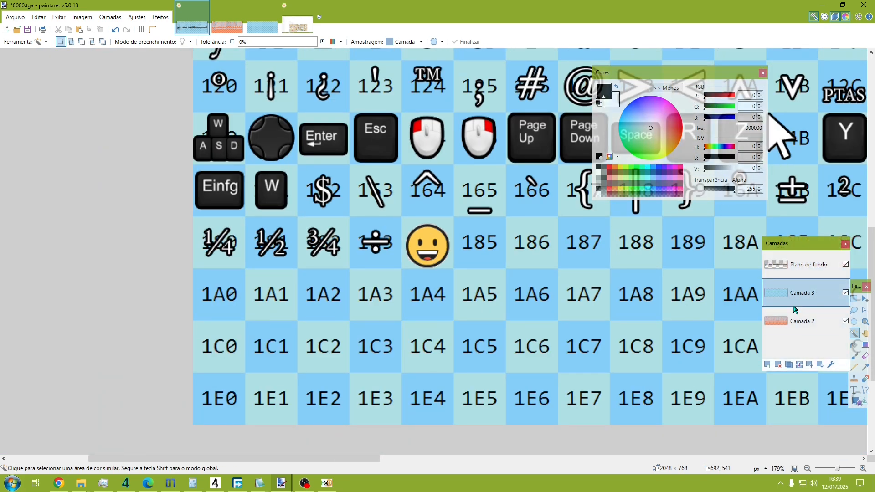
left_click(780, 311)
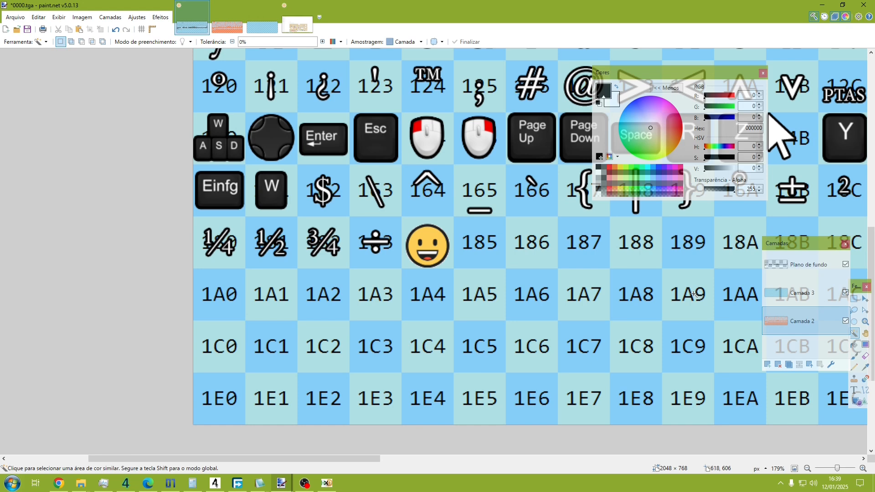
left_click(788, 295)
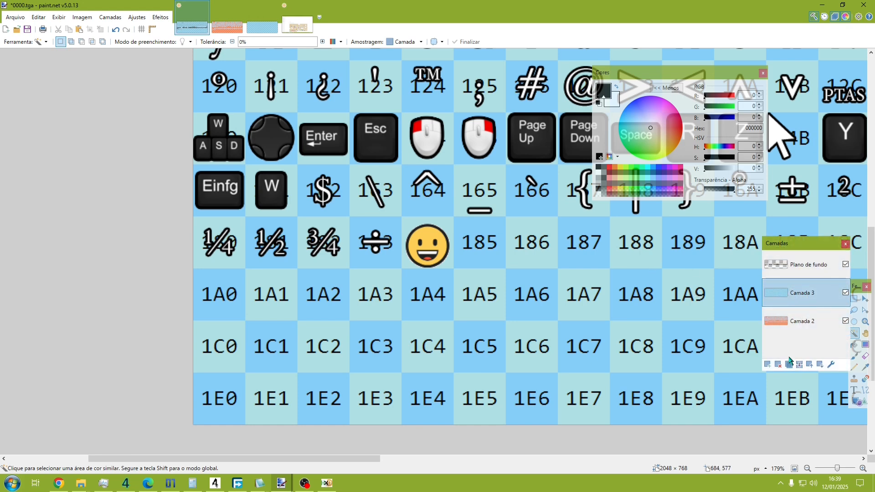
left_click(778, 364)
left_click(778, 364)
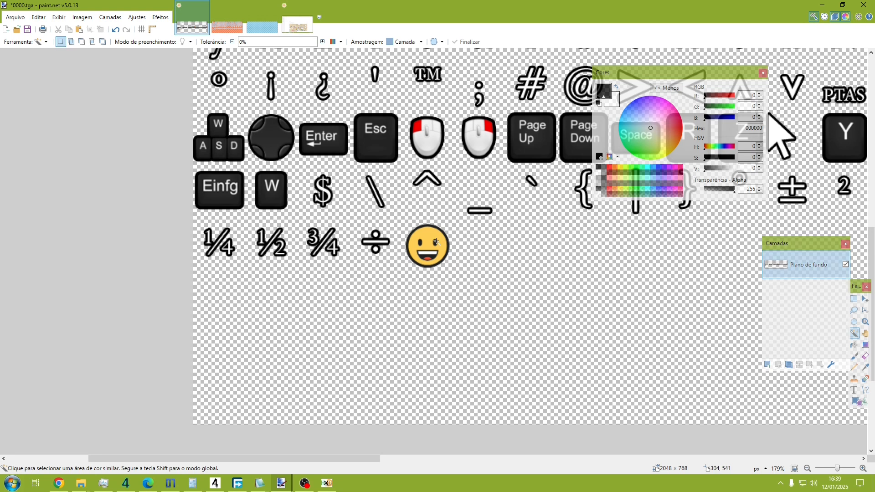
- Save 0000.tga as a 32-bit image with RLE compression
scroll(436, 241, "down", 3)
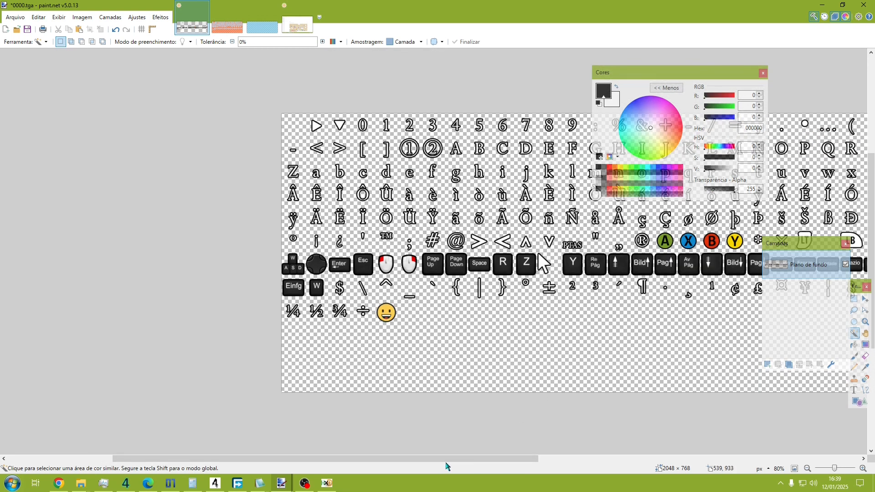
left_click_drag(446, 459, 536, 458)
scroll(152, 130, "down", 1)
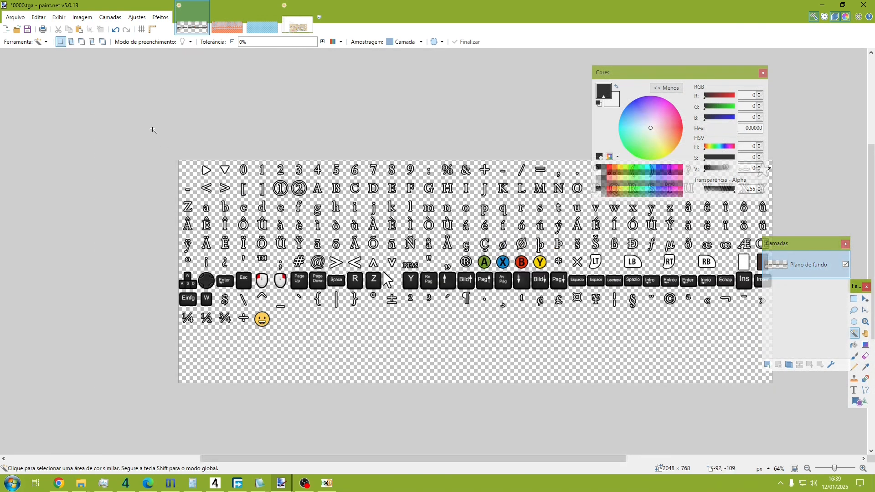
key("ctrl+s")
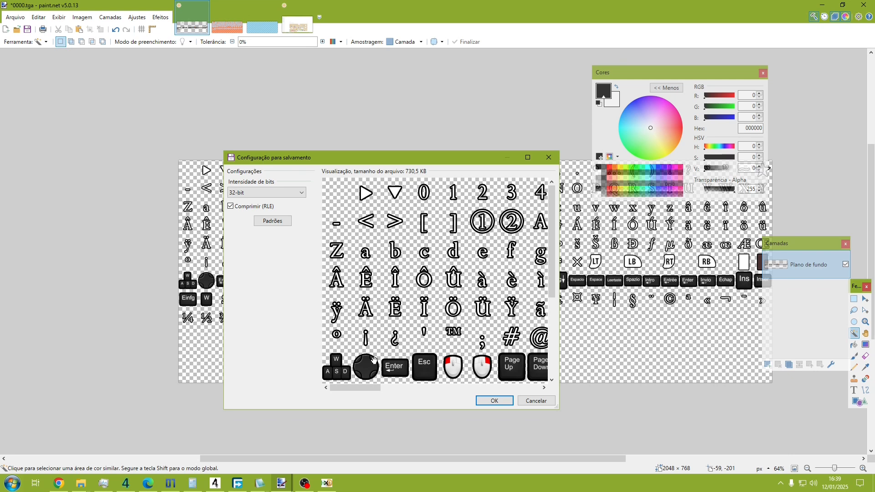
left_click(494, 403)
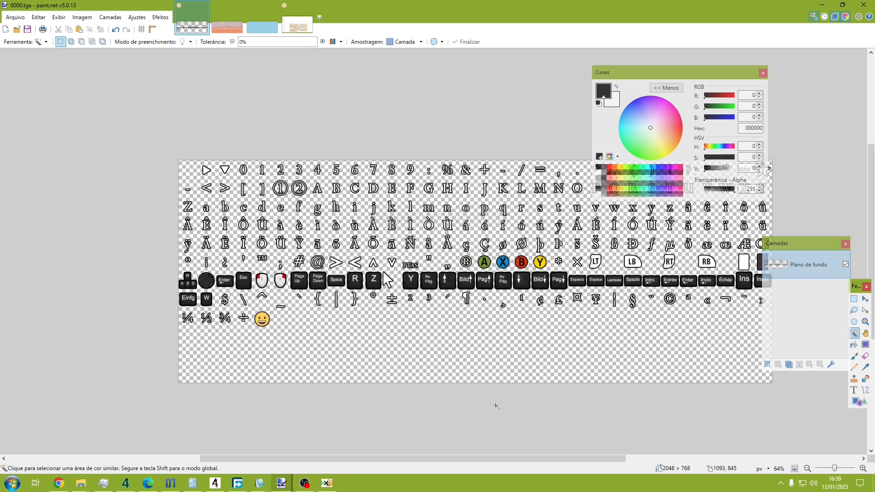
- View the saved 0000.tga from the 0f000001 folder in ImageGlass to check the added emoji
left_click(820, 5)
left_click(821, 6)
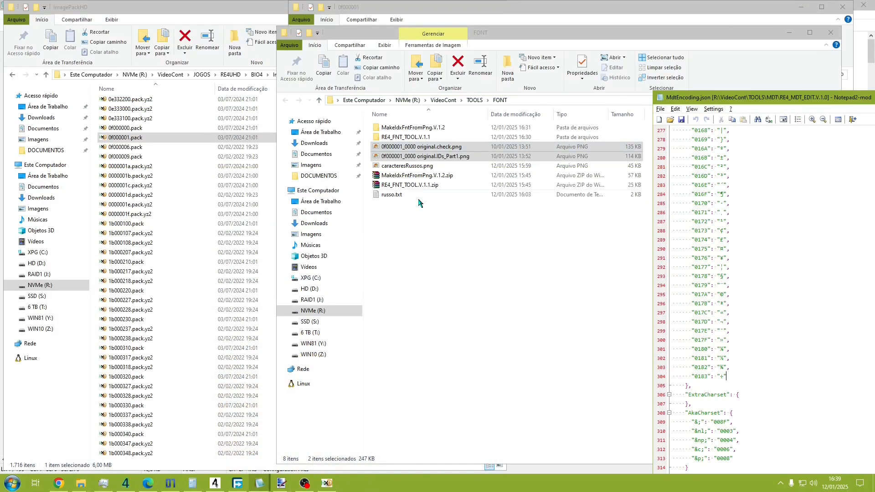
left_click(428, 259)
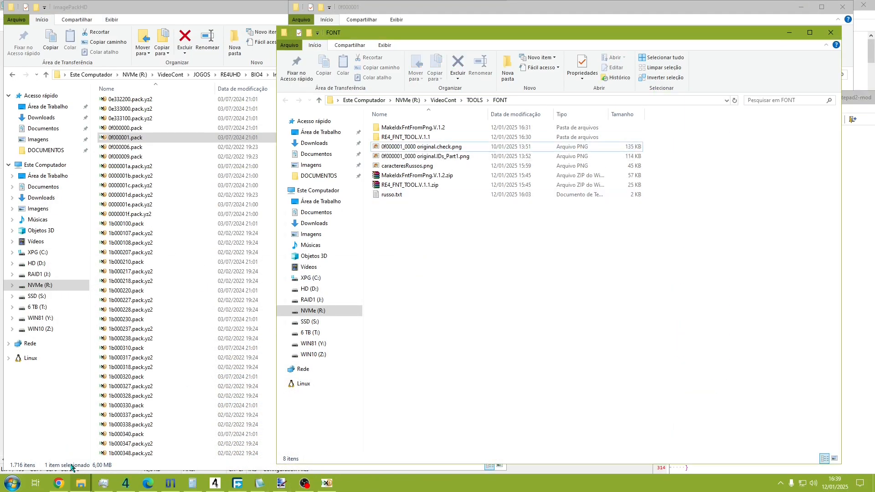
mouse_move(82, 487)
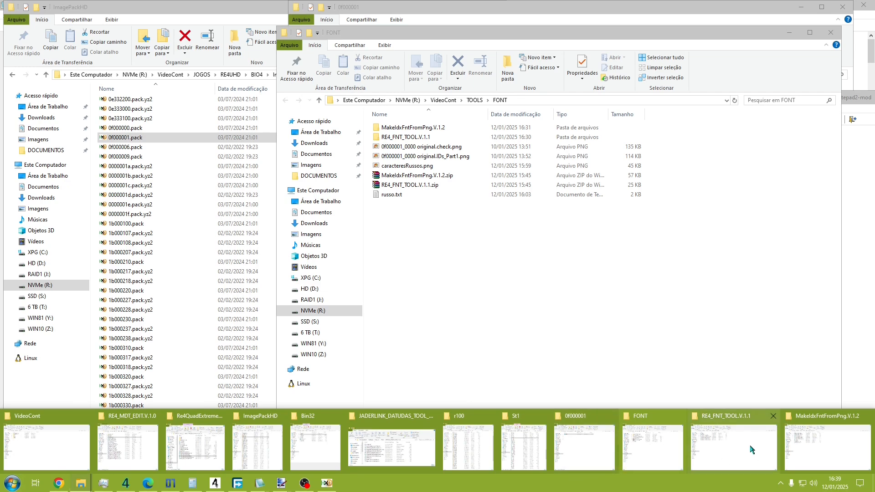
mouse_move(767, 443)
mouse_move(679, 440)
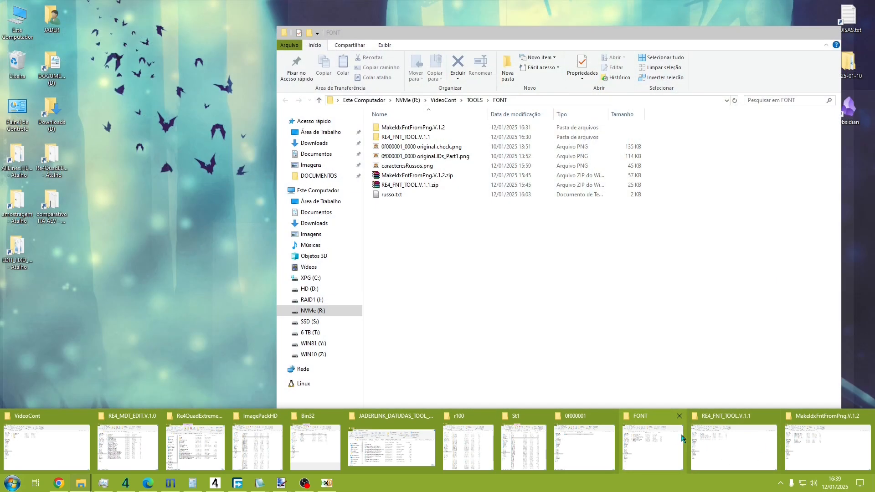
mouse_move(701, 430)
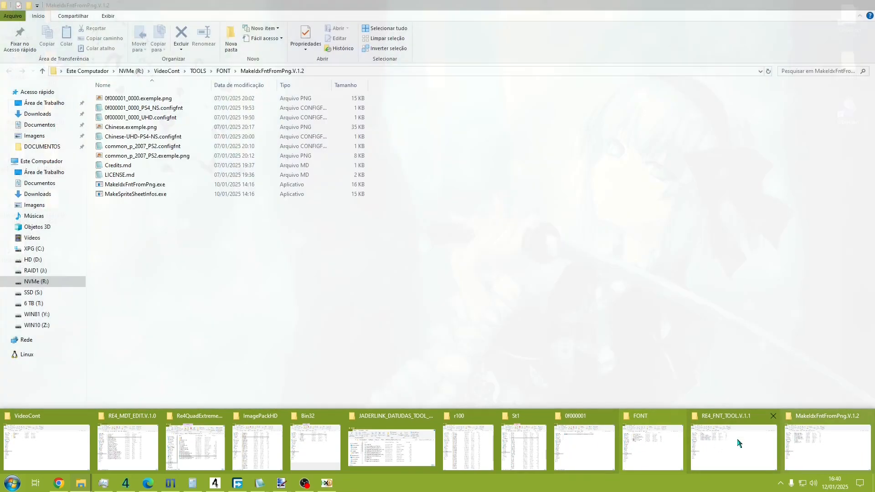
left_click(584, 444)
double_click(411, 101)
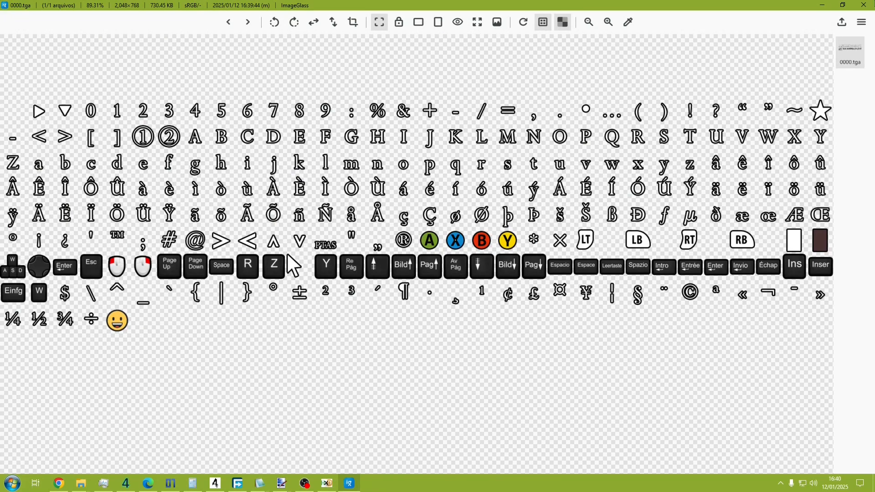
key("Escape")
- Repack the edited texture into 0f000001.pack by running repack-all.bat in the PackTool folder
left_click(515, 74)
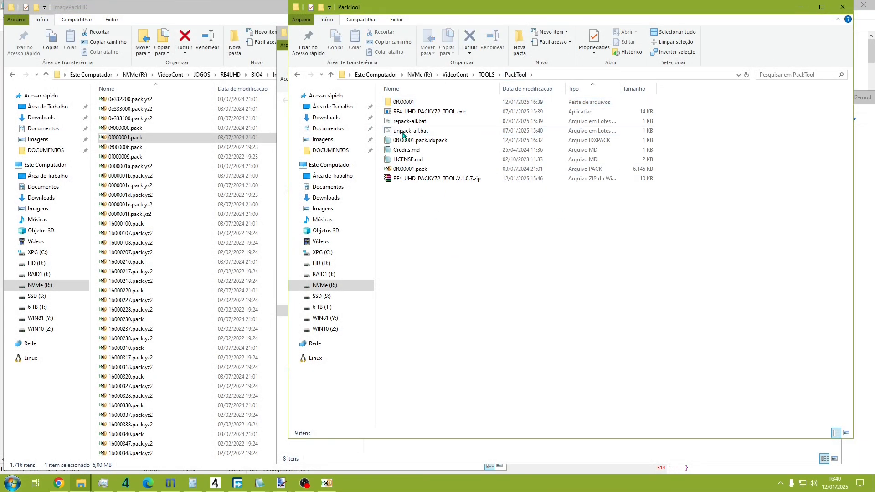
double_click(403, 122)
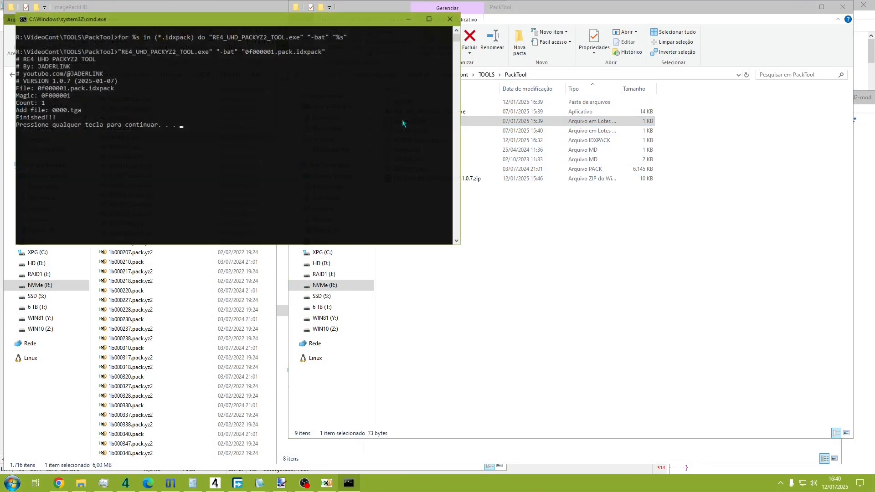
key("Return")
- Copy the repacked 0f000001.pack into the game's ImagePackHD folder, replacing the existing file
left_click(401, 169)
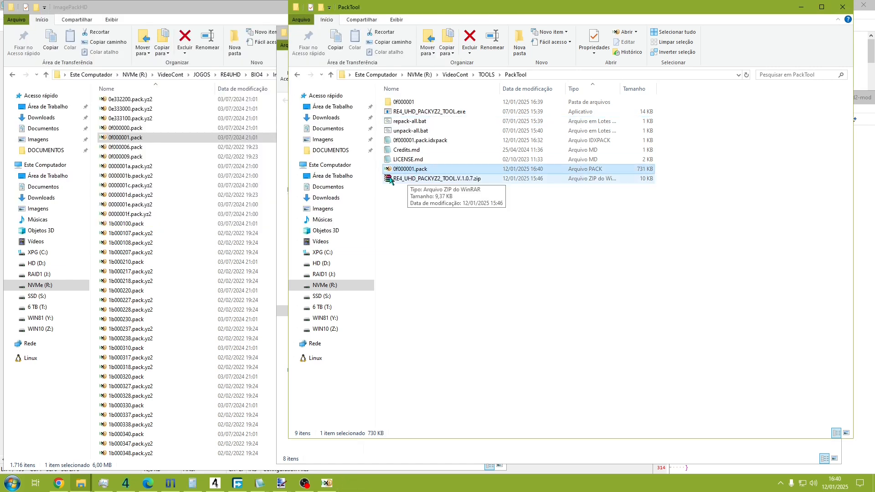
left_click_drag(405, 169, 194, 206)
left_click(219, 222)
left_click(385, 170)
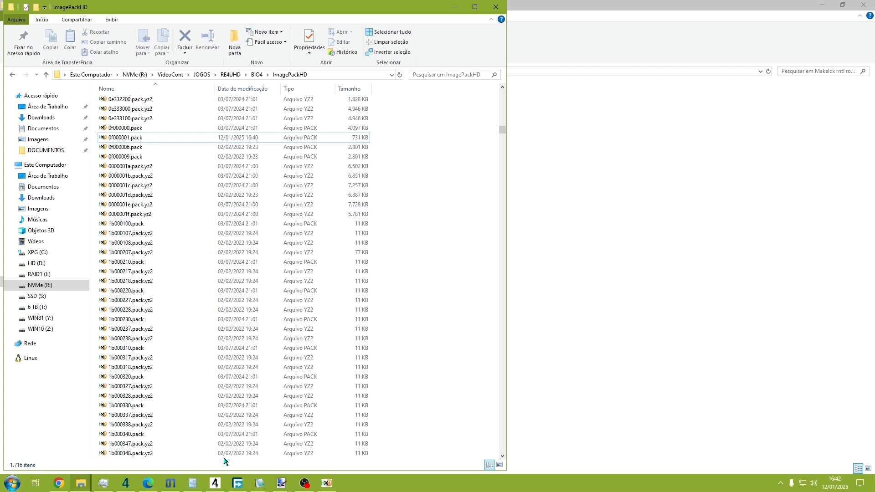
- Open common_p.idxfnt from the game's BIO4\Font folder in the text editor and examine its Header2 to Header7 lines
left_click(75, 488)
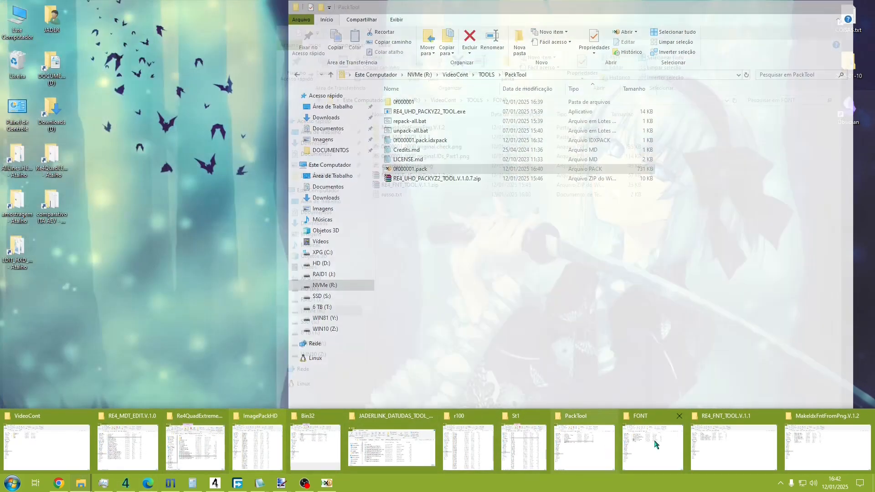
left_click(257, 447)
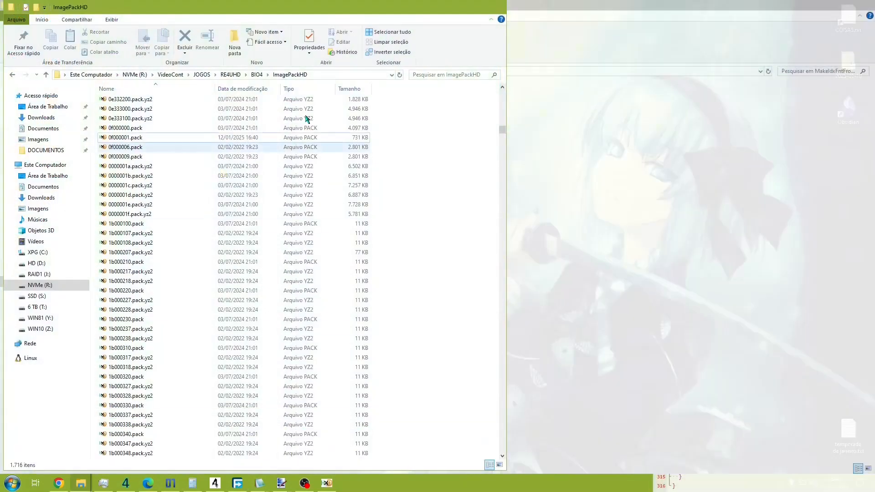
left_click(256, 74)
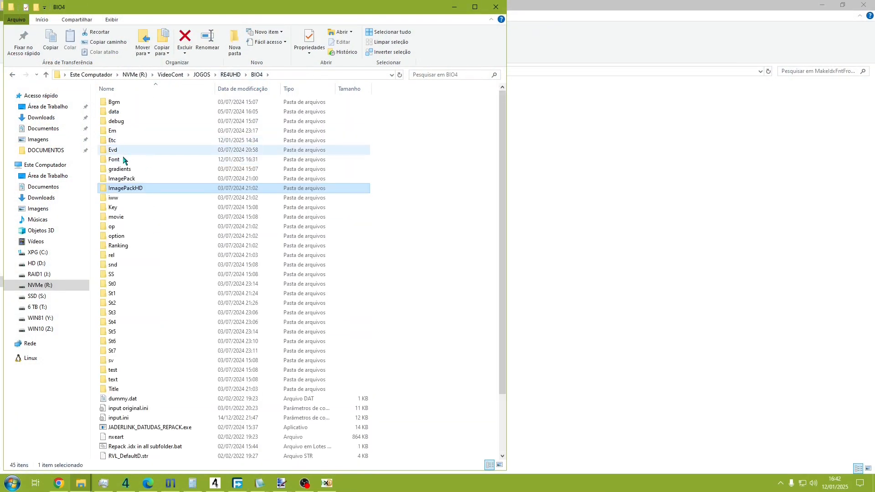
double_click(124, 160)
left_click(155, 124)
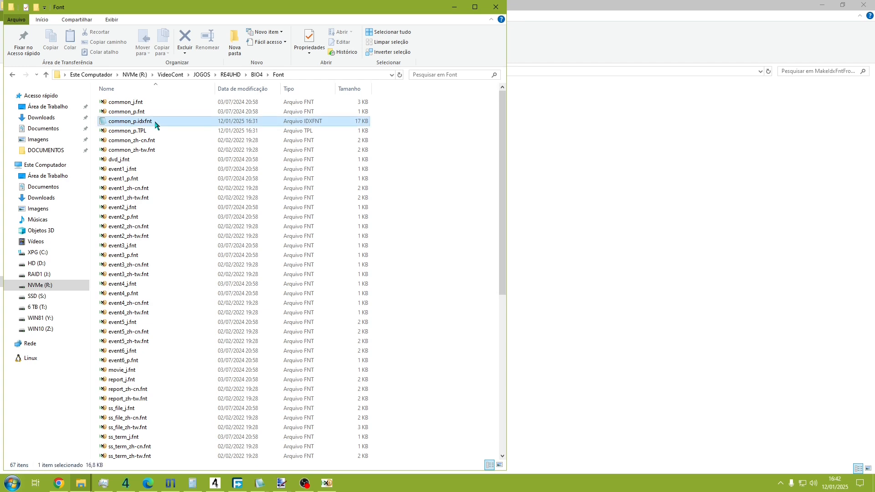
double_click(154, 124)
scroll(153, 232, "up", 5, "ctrl")
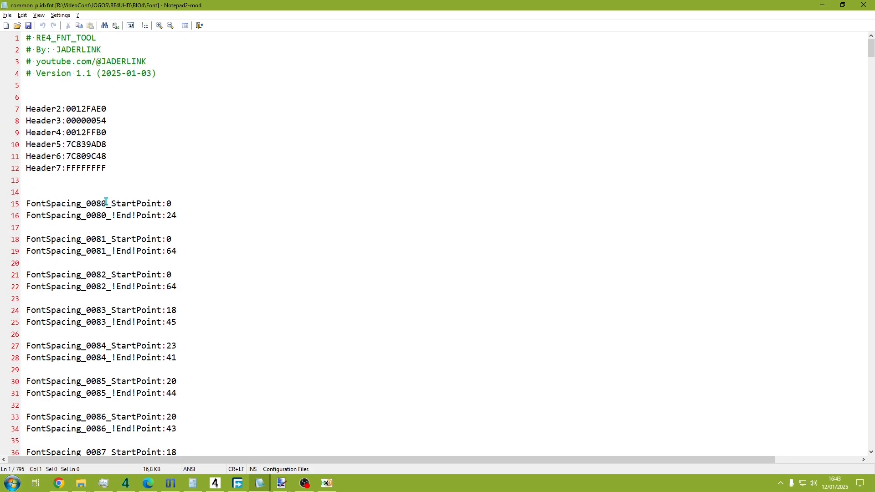
left_click_drag(126, 165, 4, 111)
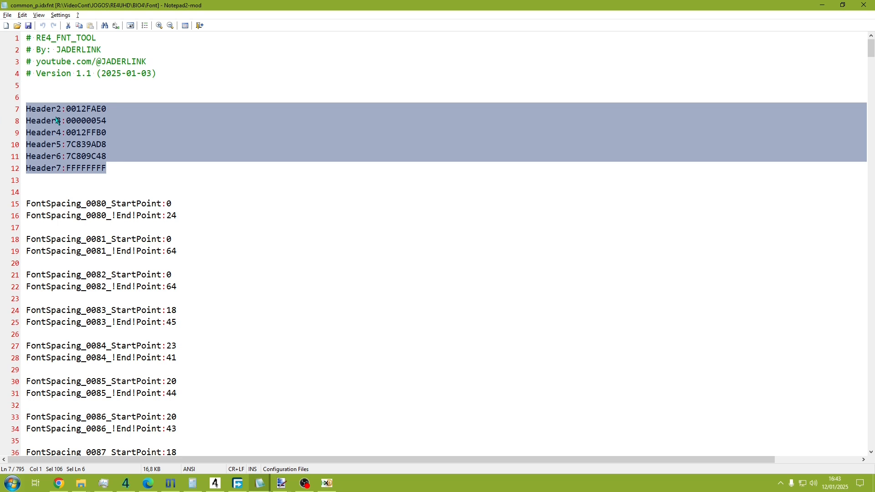
- Open common_p.fnt in HxD and examine its header fields, the block at offset 20 and the spacing table from offset 80
key("alt+Tab")
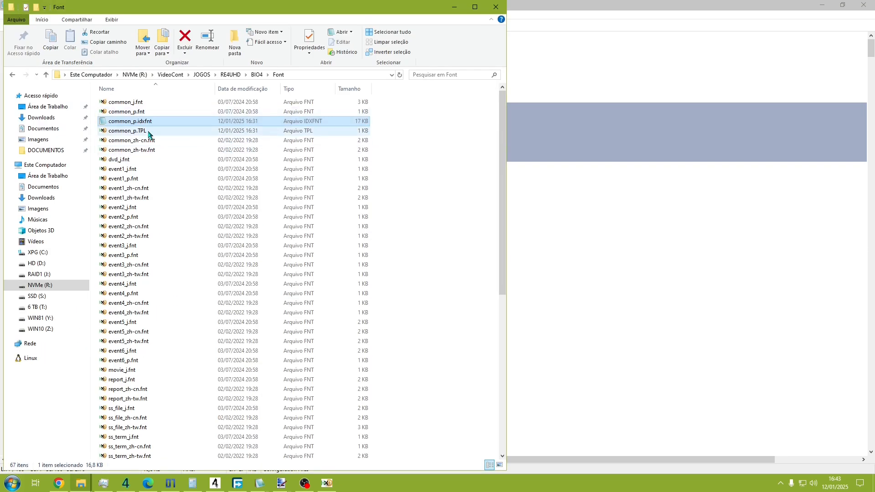
double_click(146, 112)
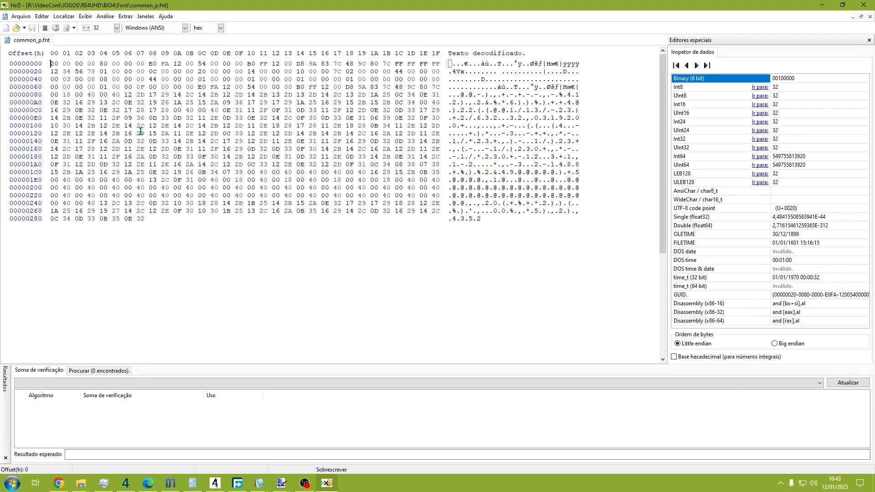
left_click_drag(54, 63, 92, 63)
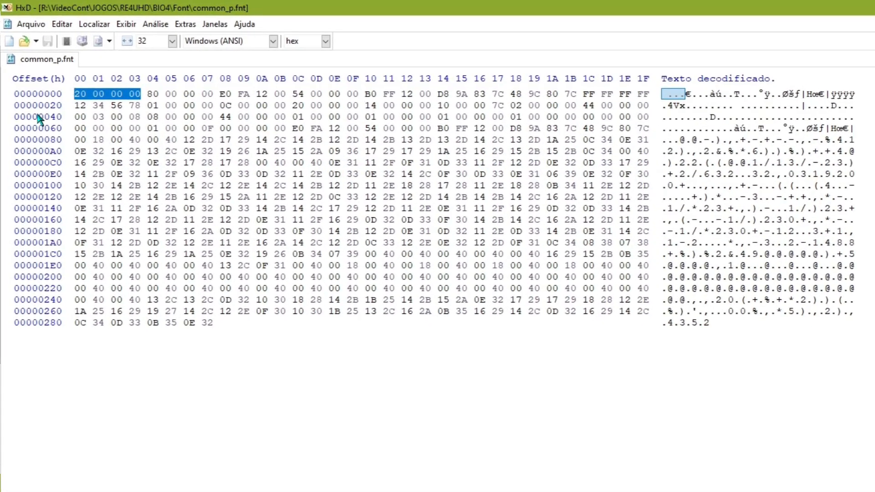
left_click_drag(76, 104, 649, 128)
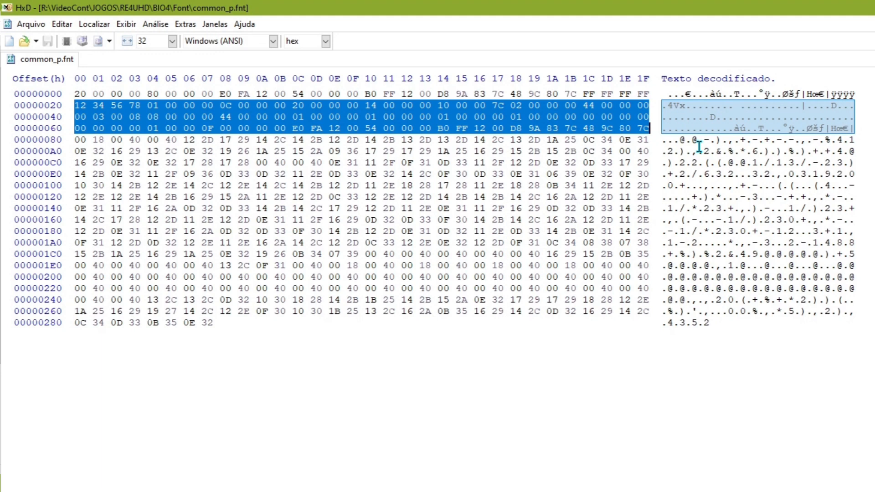
left_click_drag(148, 94, 219, 109)
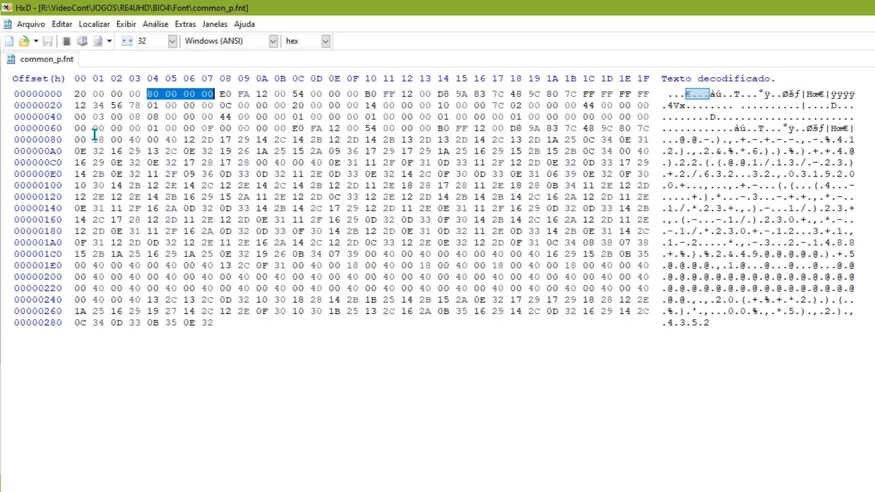
left_click(80, 137)
left_click_drag(80, 138, 260, 384)
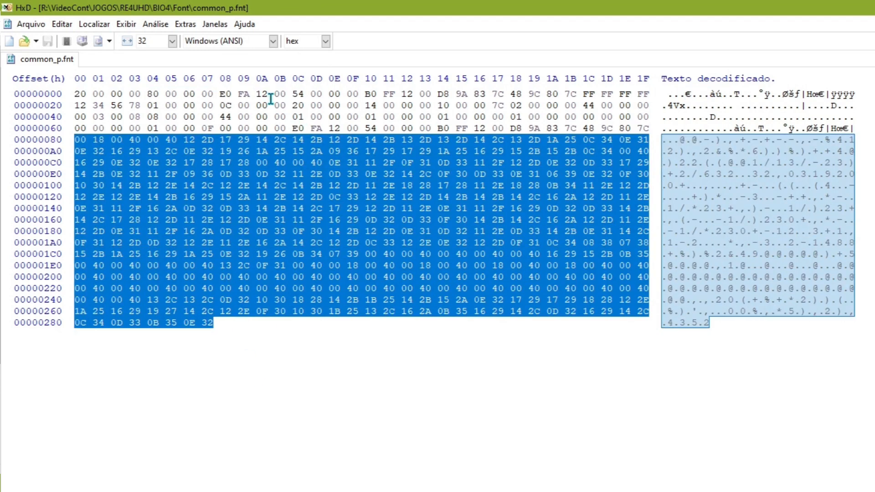
left_click_drag(214, 96, 649, 95)
- Return to common_p.idxfnt in Notepad2-mod and examine the header lines and the FontSpacing_0080 ID, start point and end point
key("alt+Tab")
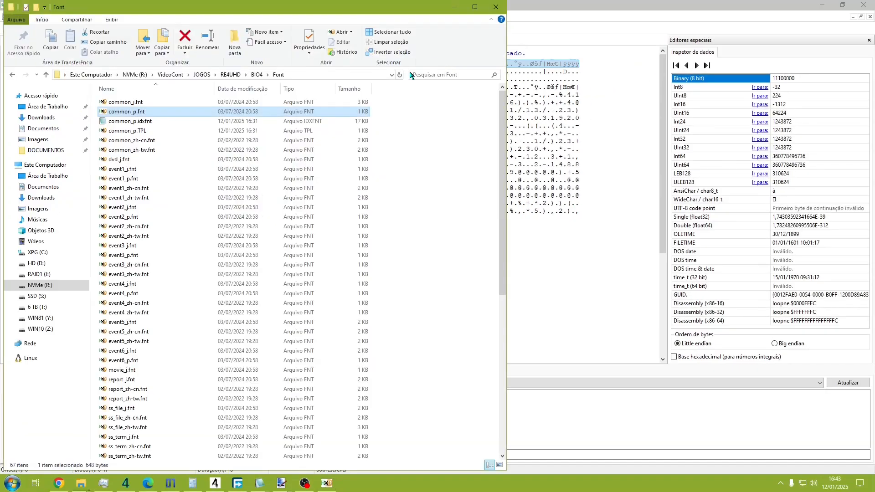
key("alt+Tab")
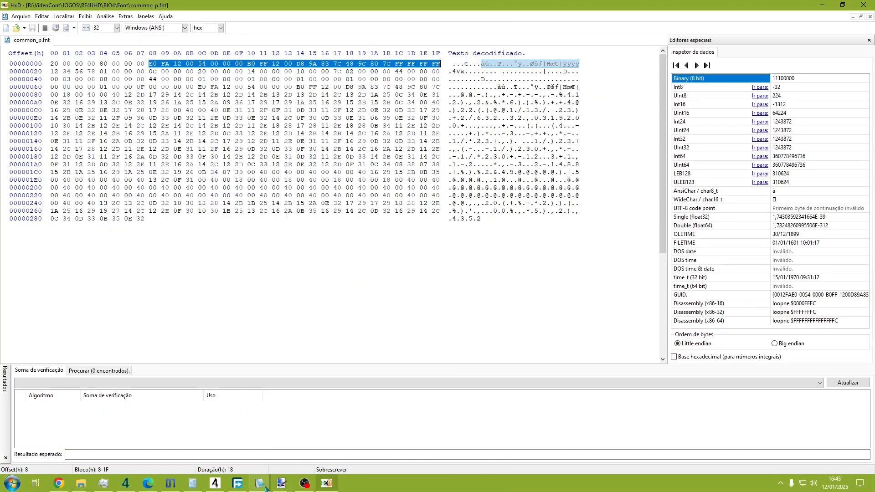
mouse_move(259, 482)
left_click(347, 447)
left_click(281, 445)
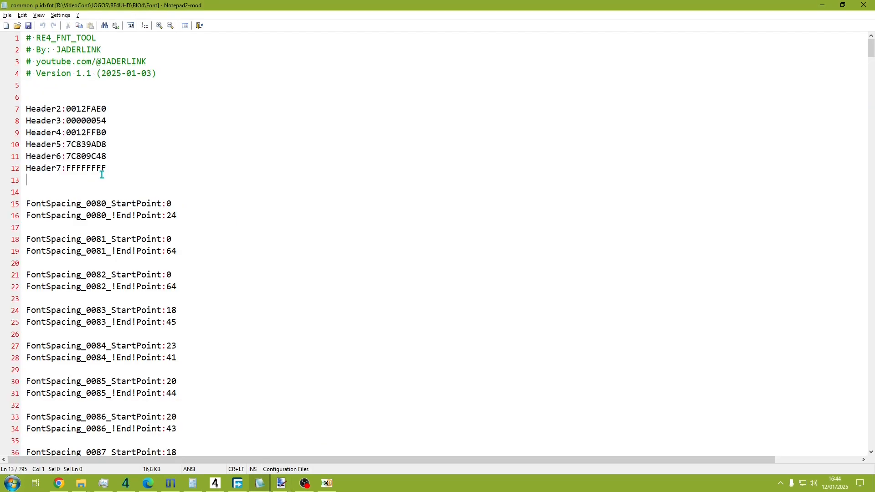
left_click_drag(107, 169, 2, 112)
left_click_drag(36, 213, 84, 205)
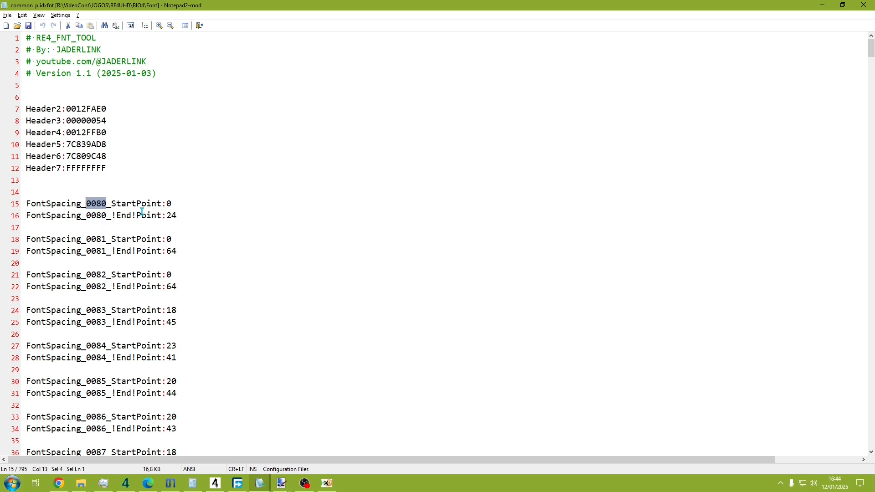
left_click_drag(173, 205, 113, 205)
left_click_drag(181, 217, 25, 206)
left_click(181, 208)
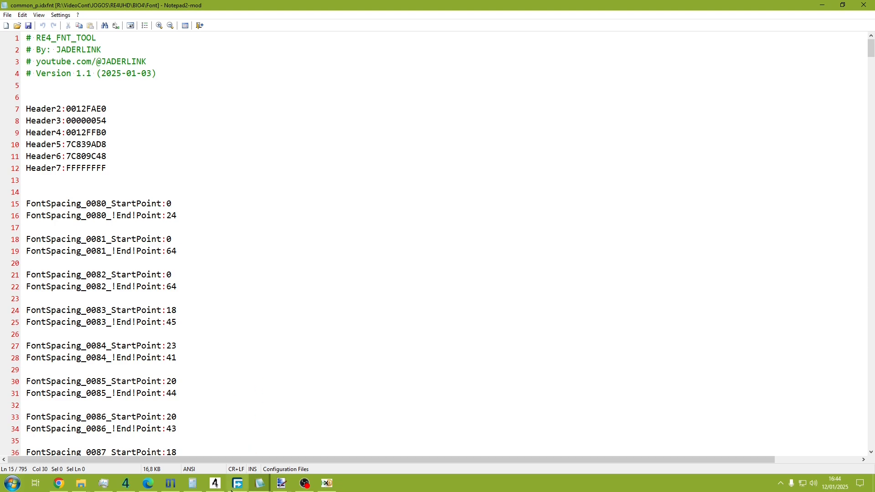
- Place the smaller text editor window over HxD and compare FontSpacing_0080's start and end points with the bytes at offsets 80 and 81
left_click(843, 5)
left_click_drag(250, 196, 342, 108)
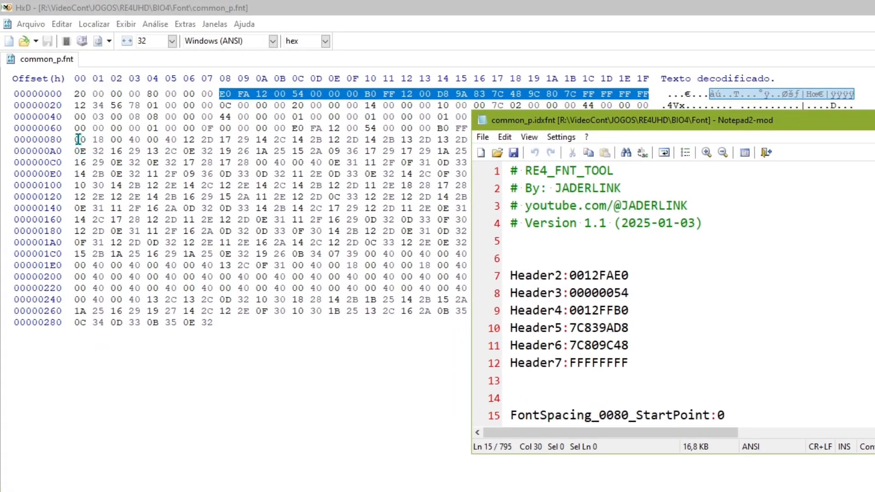
left_click(78, 139)
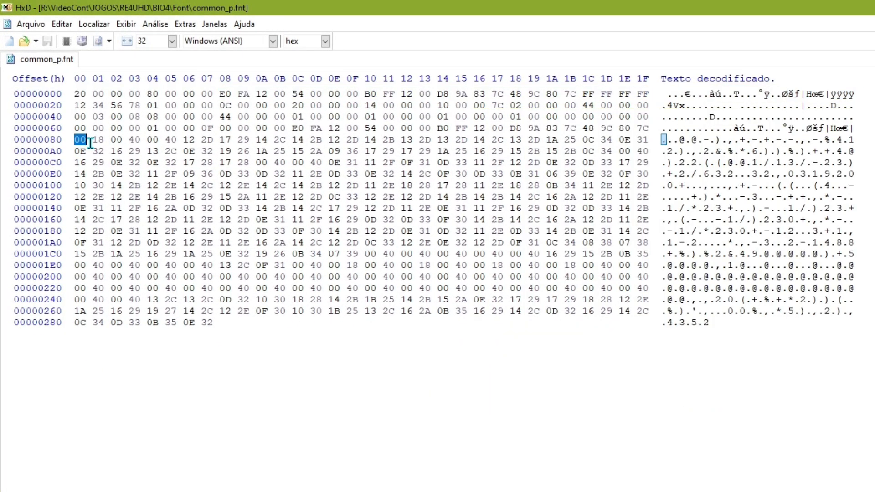
key("alt+Tab")
scroll(754, 279, "down", 3)
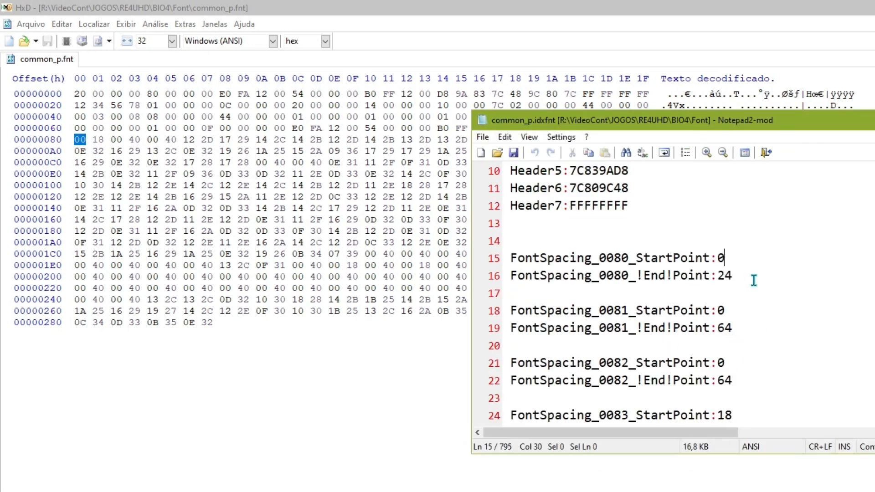
key("shift+Left")
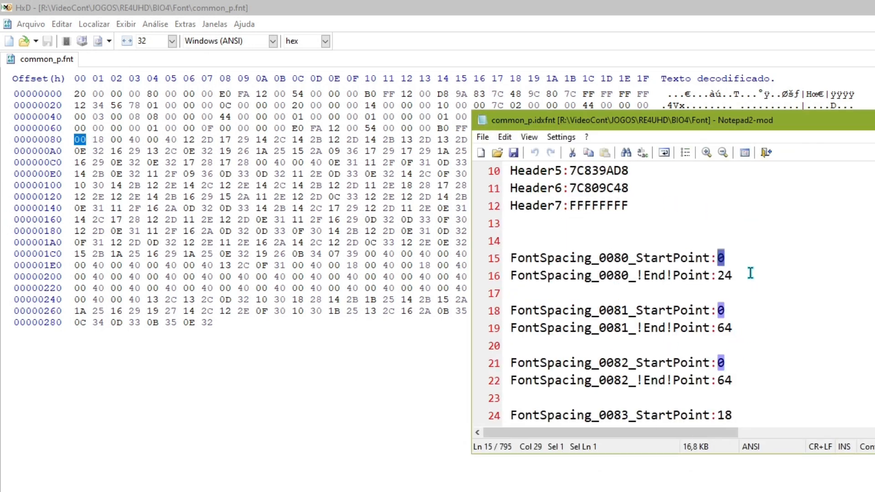
left_click_drag(747, 276, 713, 278)
left_click(97, 138)
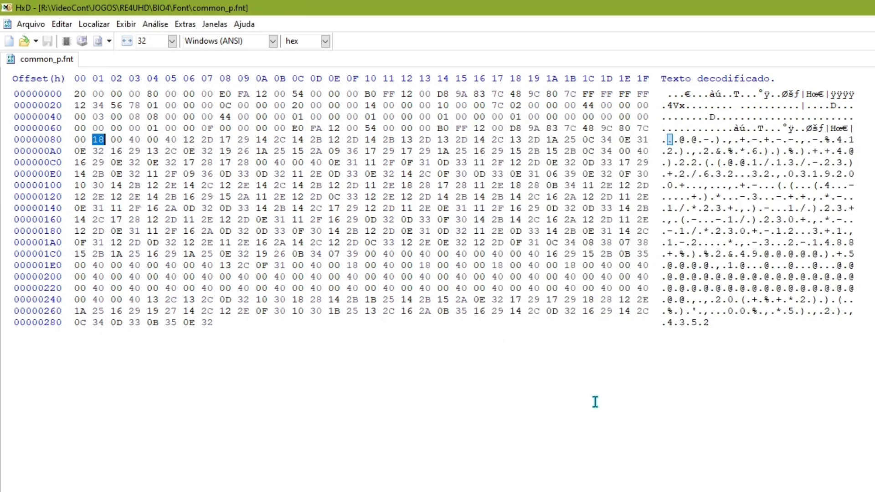
key("alt+Tab")
left_click(784, 318)
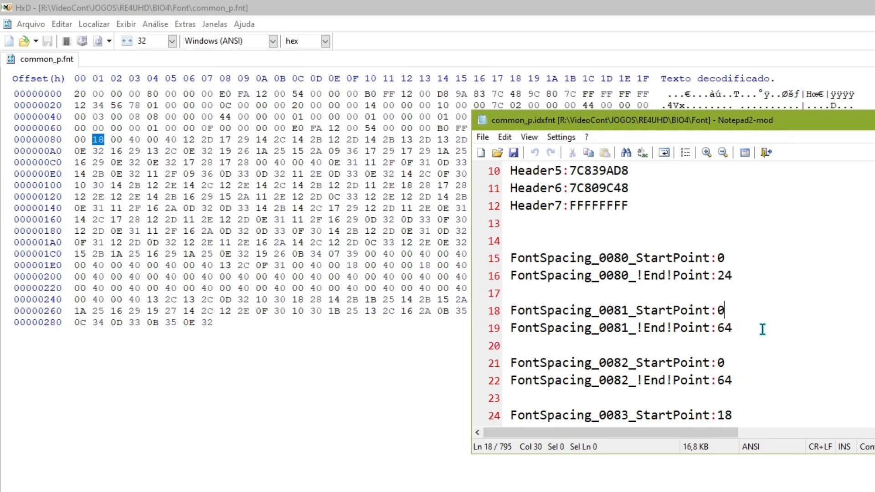
left_click_drag(614, 258, 629, 258)
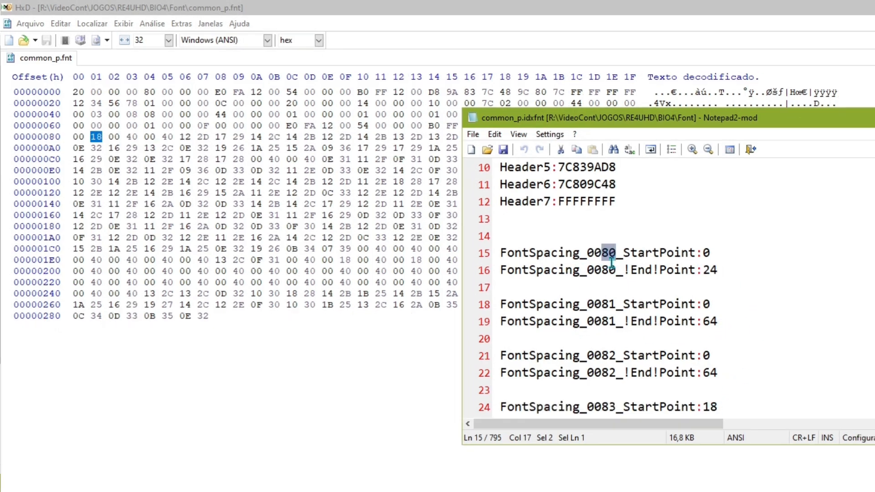
- In paint.net, add a layer beneath the font in 0000.tga and paste the cell ID grid image into it
mouse_move(281, 483)
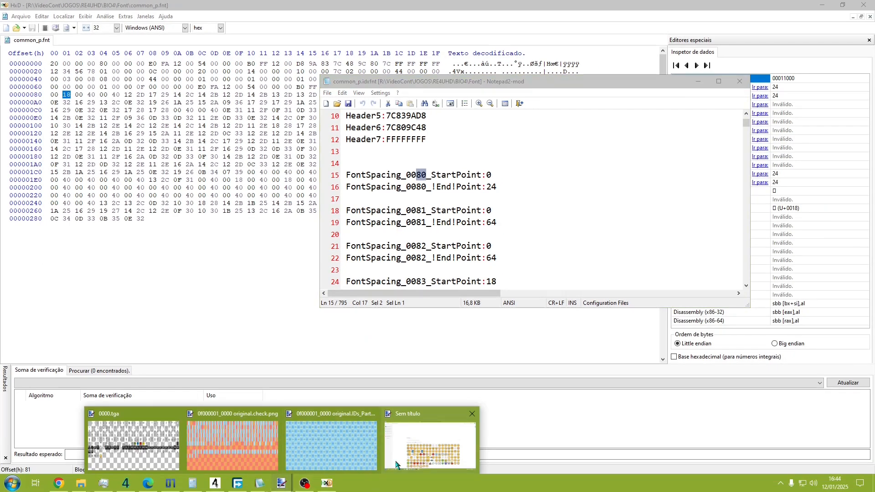
left_click(134, 444)
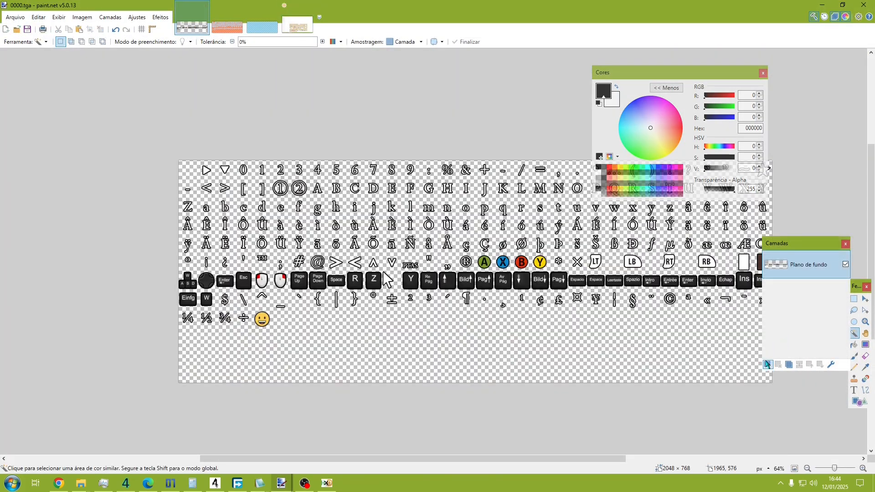
left_click(768, 364)
left_click(800, 365)
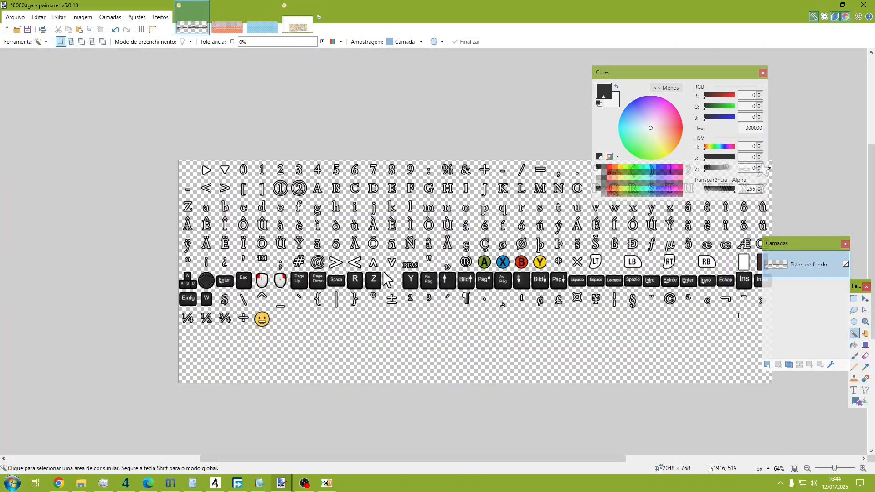
left_click(767, 364)
left_click(820, 365)
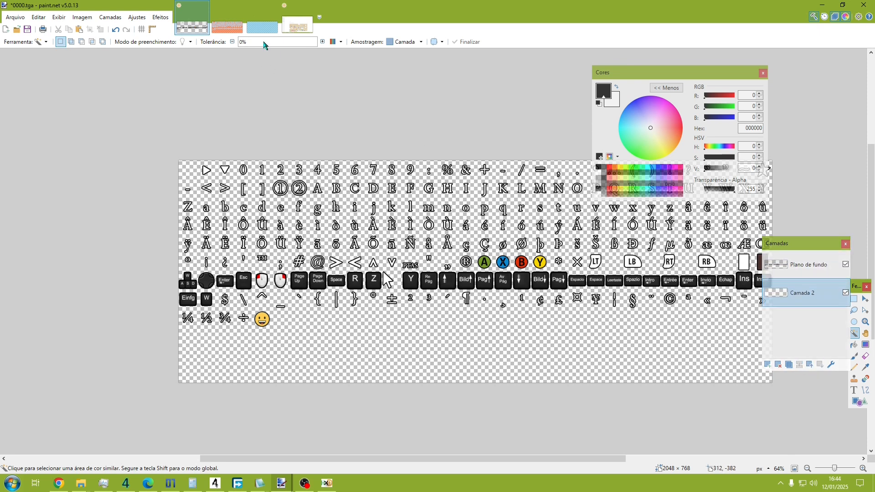
left_click(262, 27)
left_click(203, 32)
key("ctrl+v")
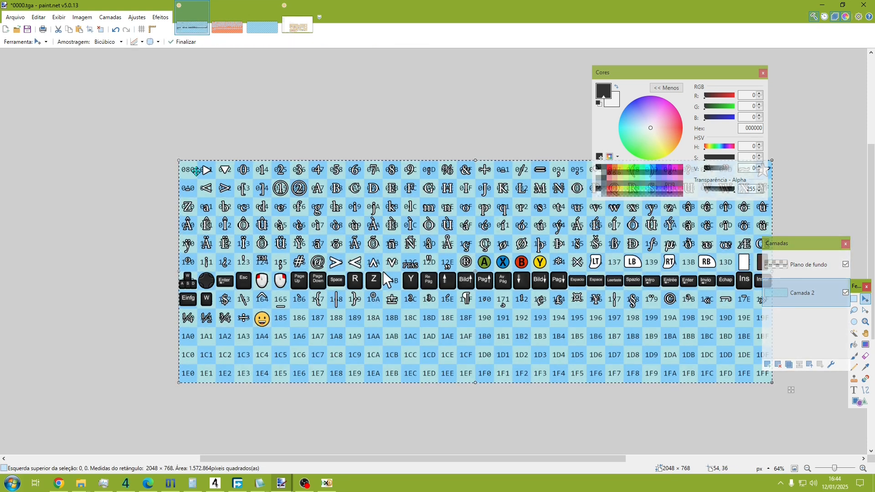
- Switch to common_p.idxfnt and match the FontSpacing 0080, 0081 and 0082 entries with their cells in the ID grid
key("alt+Tab")
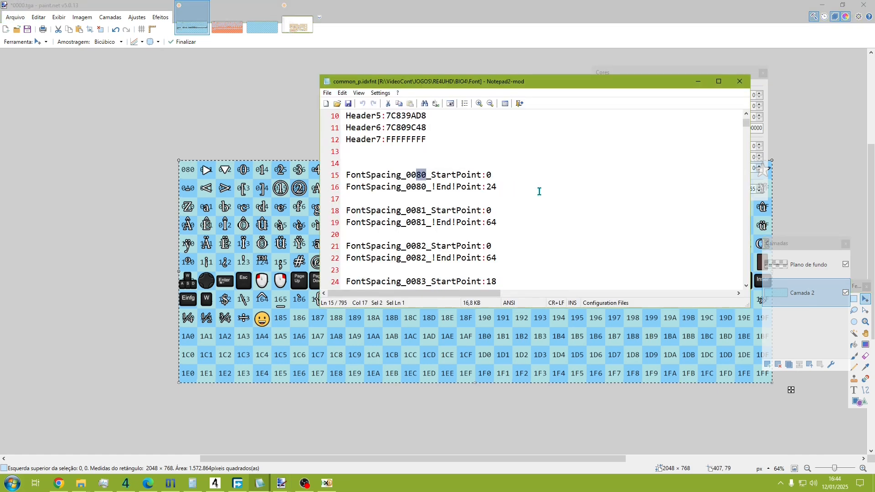
left_click_drag(538, 190, 285, 174)
left_click_drag(502, 222, 345, 219)
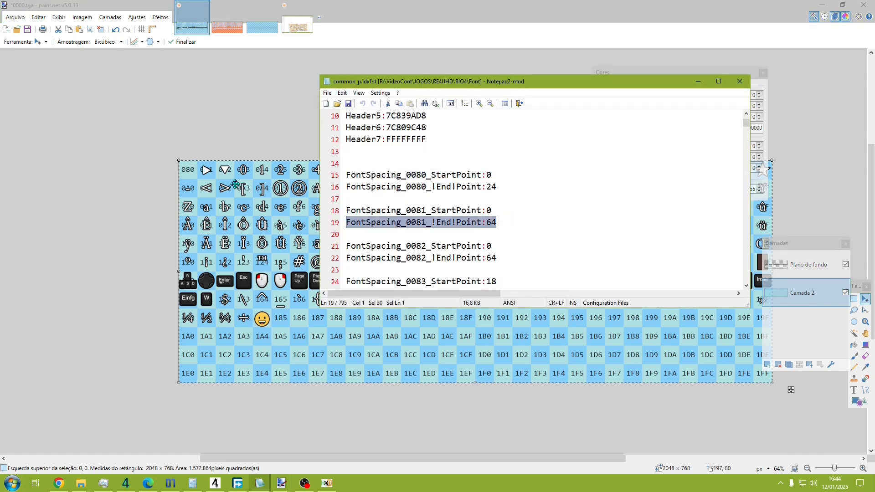
left_click_drag(544, 266, 328, 246)
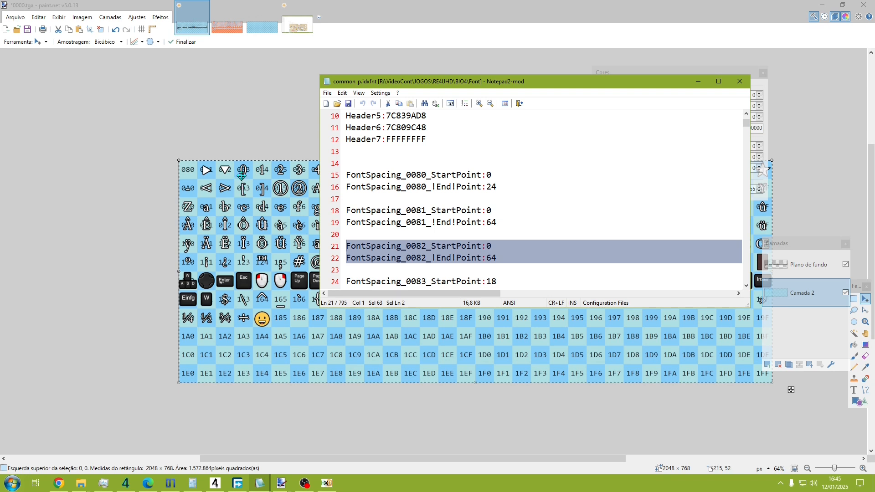
- Go to the end of common_p.idxfnt and highlight the last spacing entry, FontSpacing_0183
scroll(464, 241, "down", 20)
scroll(465, 241, "down", 20)
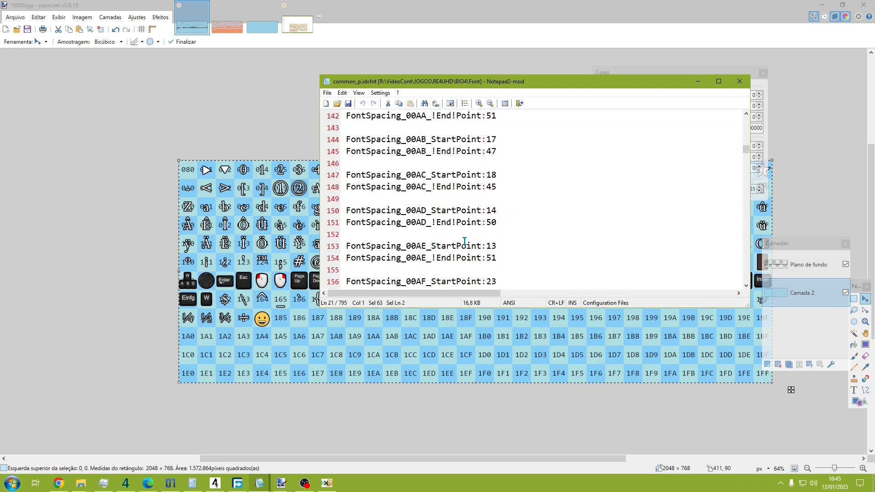
left_click_drag(746, 170, 745, 312)
scroll(724, 238, "down", 4)
left_click_drag(746, 175, 746, 280)
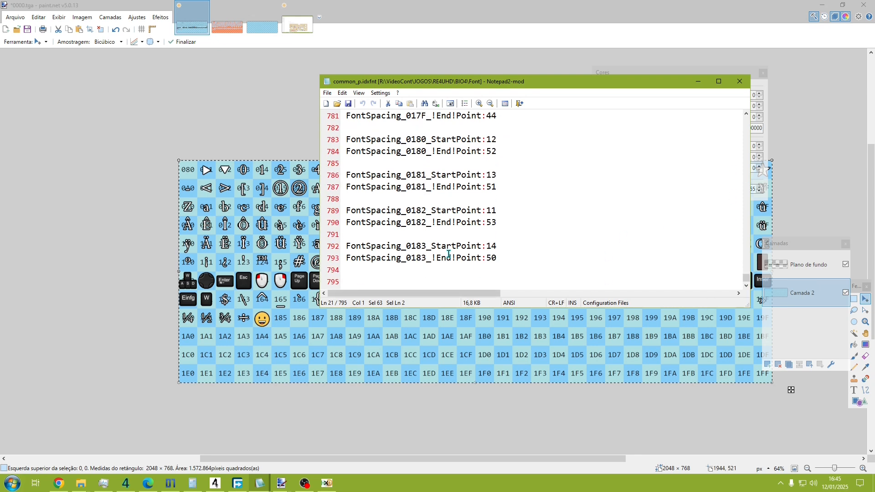
left_click_drag(406, 246, 440, 258)
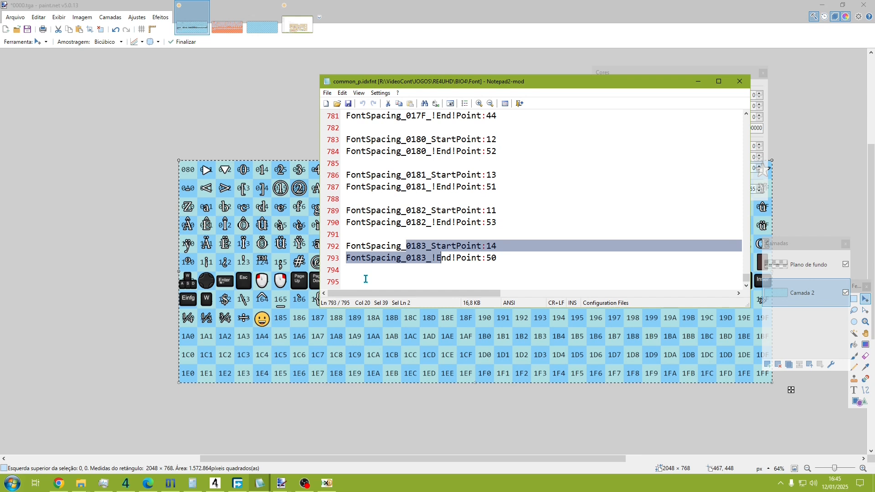
- Duplicate the FontSpacing_0183 start and end point lines at the end of common_p.idxfnt and renumber the copies as 0184
left_click(499, 256)
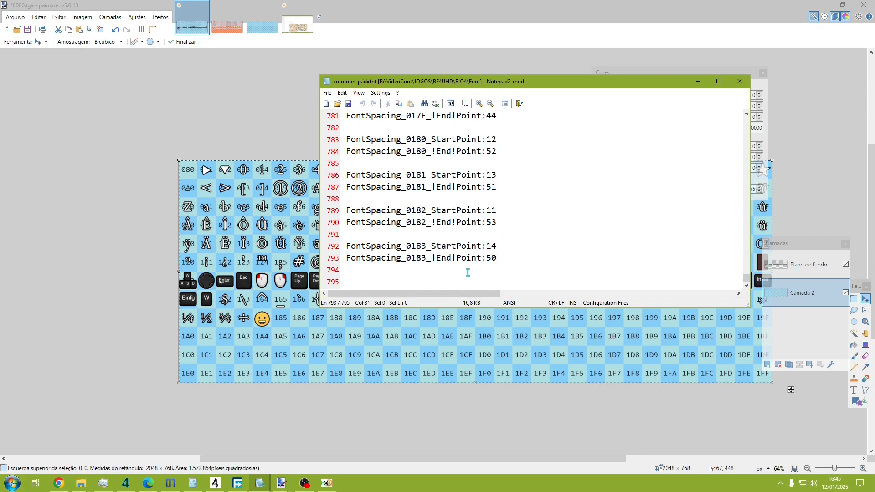
left_click_drag(502, 258, 325, 249)
key("ctrl+c")
left_click(377, 266)
key("Return")
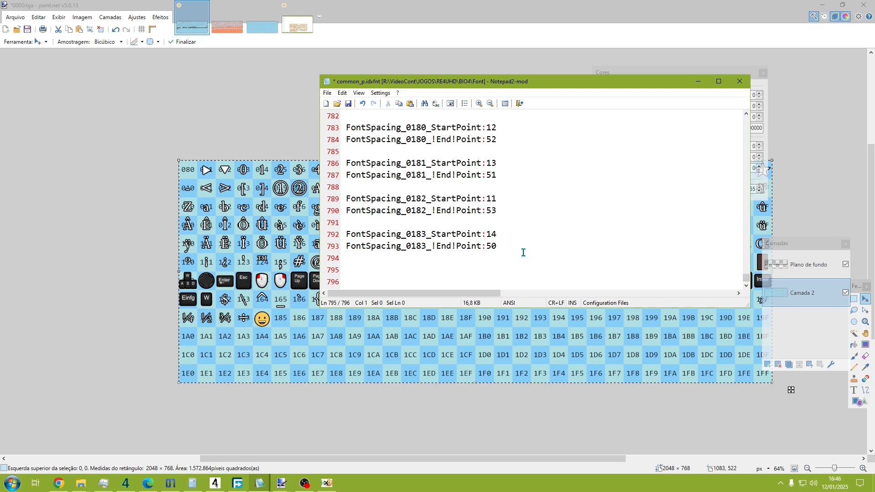
key("ctrl+v")
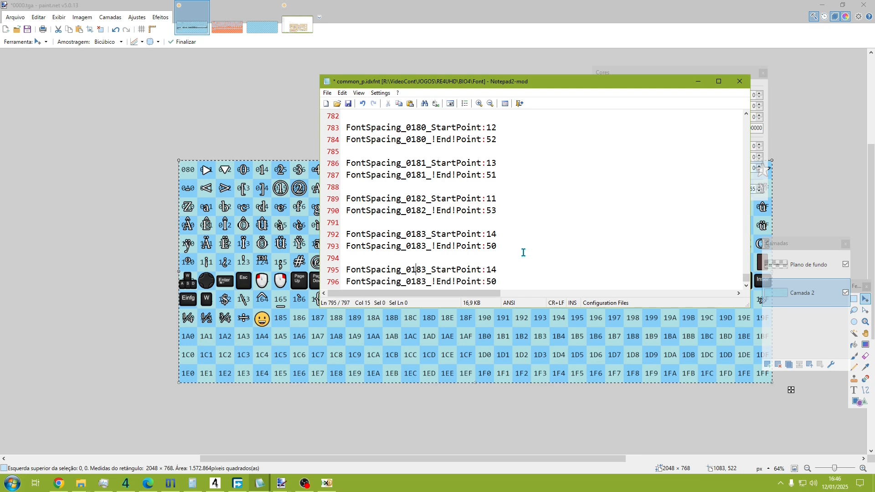
key("Right")
key("shift+Right")
type("4")
key("Down")
- Switch to paint.net, show the pixel grid and outline the 64 × 64 cell 183 with a rectangle selection
left_click(281, 483)
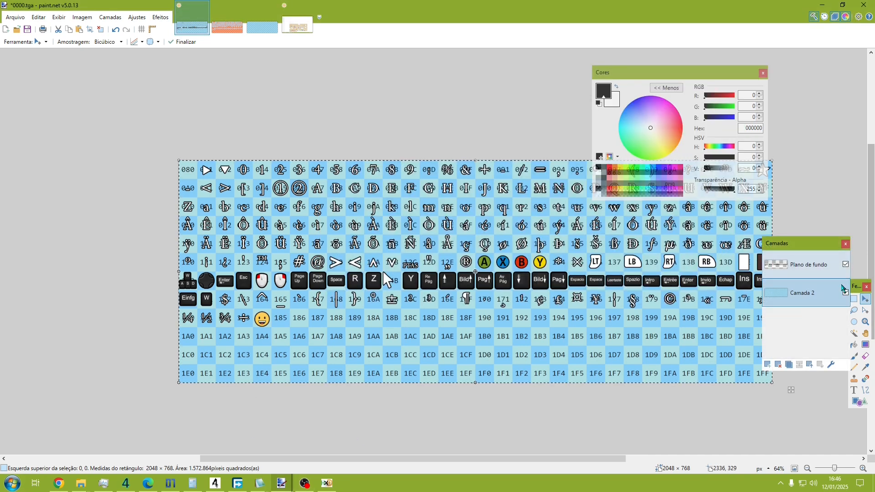
left_click(855, 301)
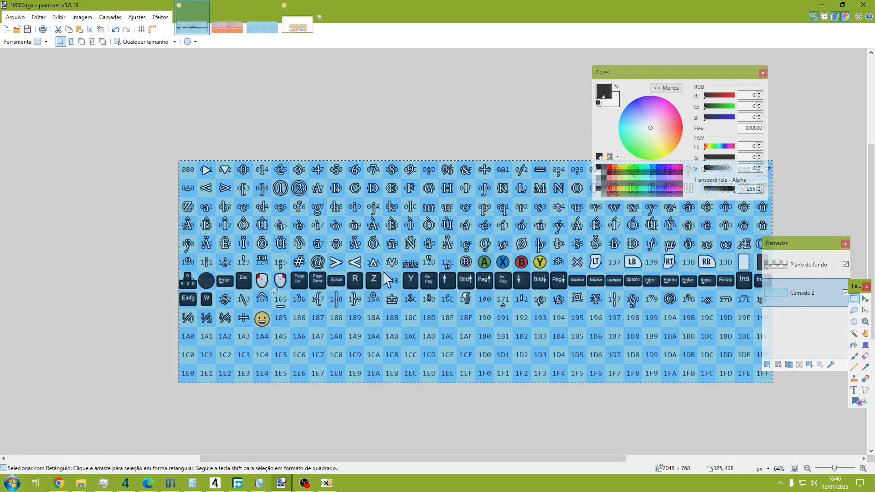
scroll(246, 332, "up", 6)
scroll(386, 329, "up", 1)
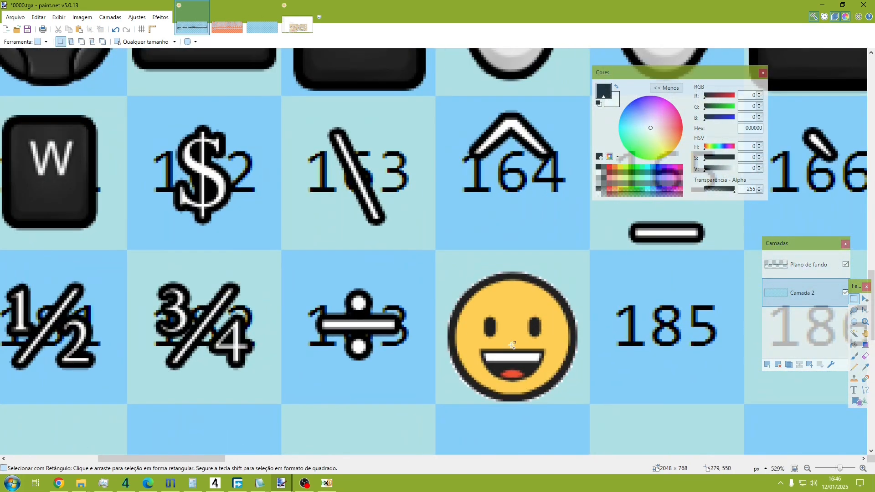
scroll(525, 252, "down", 1)
scroll(328, 322, "up", 3)
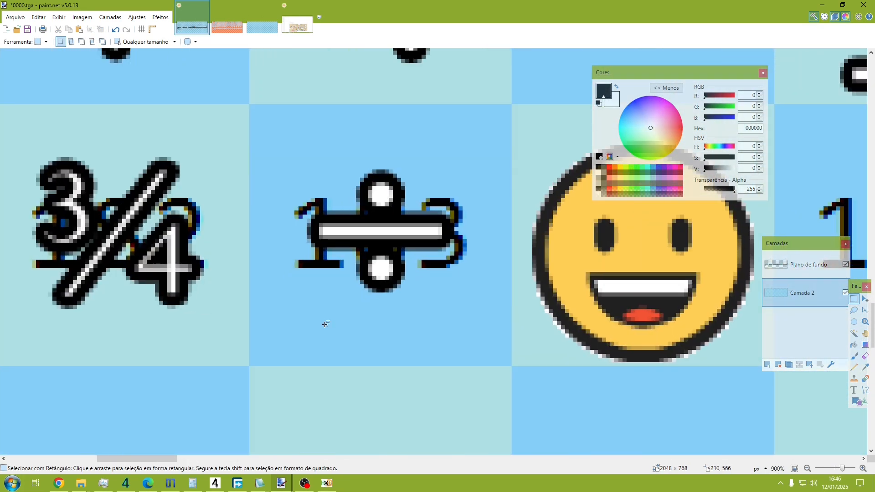
left_click(141, 29)
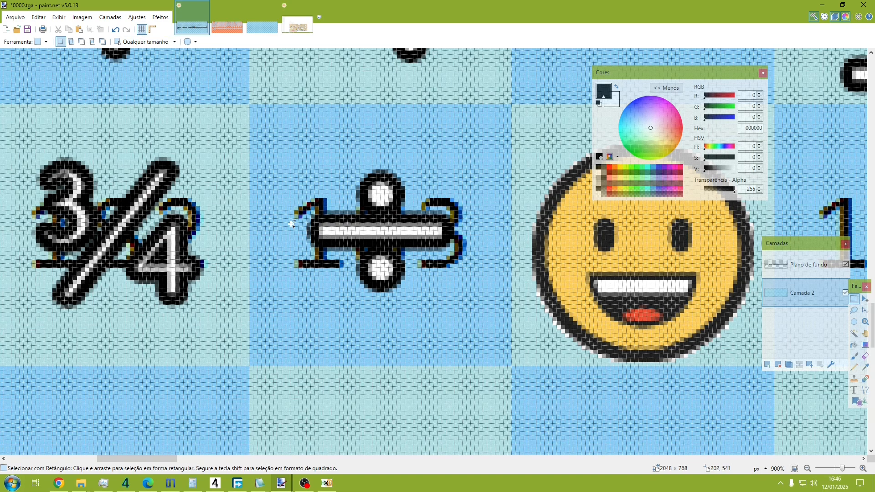
scroll(292, 224, "up", 1)
left_click_drag(244, 79, 557, 395)
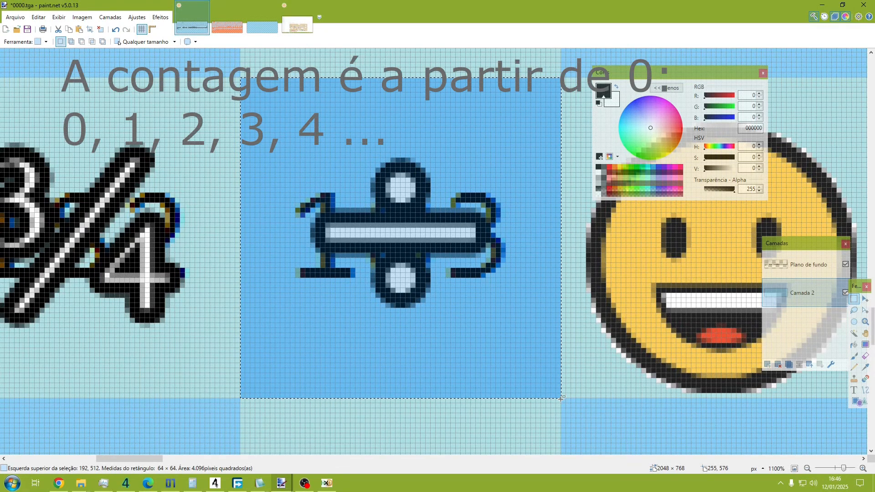
key("alt+Tab")
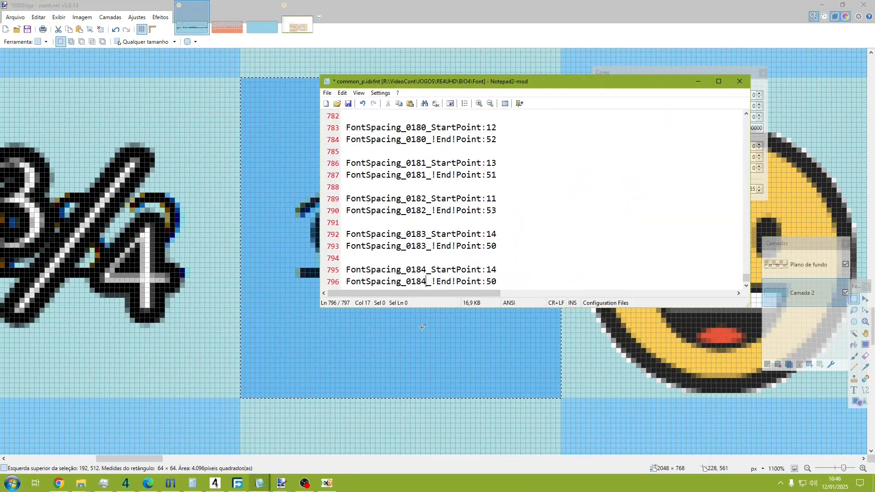
scroll(461, 265, "down", 1)
left_click(259, 384)
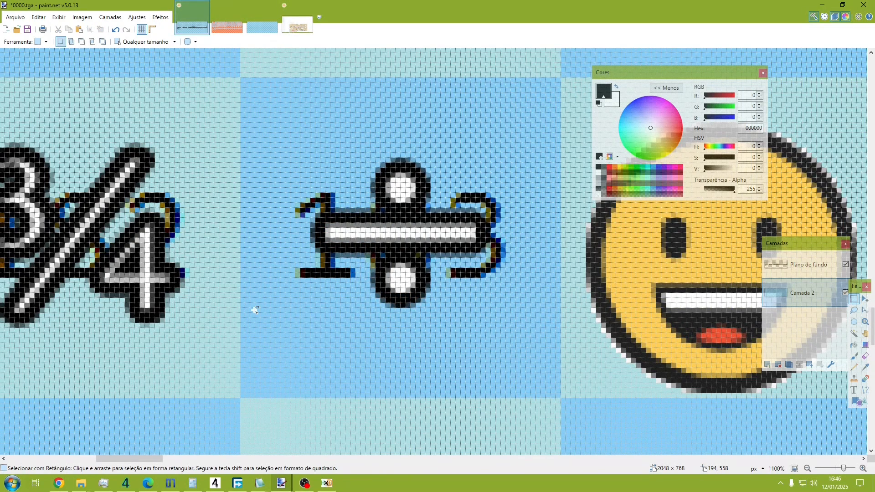
- Measure the gap between cell 183's left edge and the division sign, and mark the sign's first pixel column
scroll(256, 310, "up", 5)
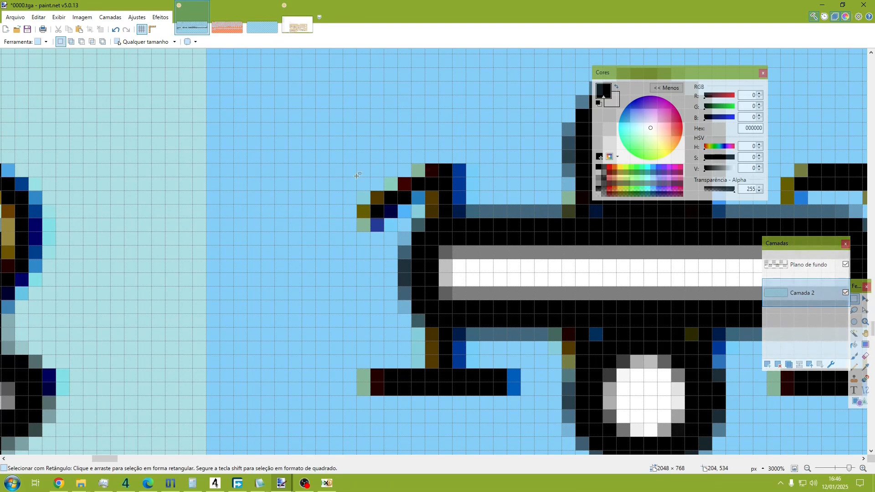
left_click(845, 292)
left_click(846, 293)
left_click(845, 293)
left_click(846, 293)
left_click_drag(210, 244, 399, 256)
left_click(222, 256)
left_click_drag(406, 213, 405, 320)
scroll(404, 283, "up", 2)
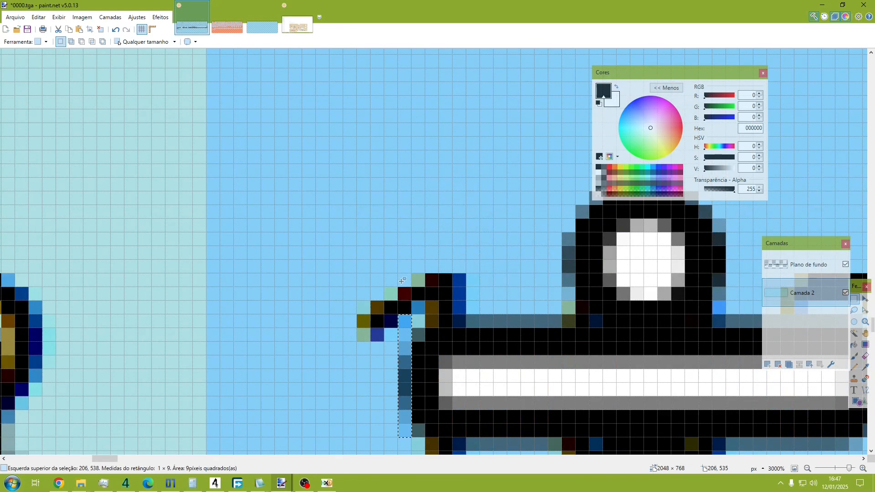
scroll(403, 277, "down", 2)
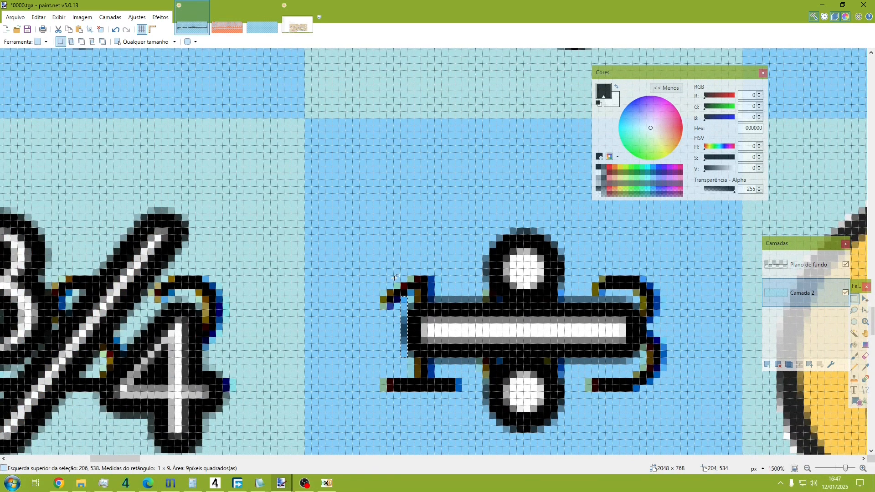
- Select from the division sign's first column to its middle across cell 183's full height, and compare with the spacing values in common_p.idxfnt
left_click_drag(400, 121, 524, 453)
scroll(426, 337, "down", 3)
scroll(433, 337, "up", 3)
scroll(499, 396, "up", 2)
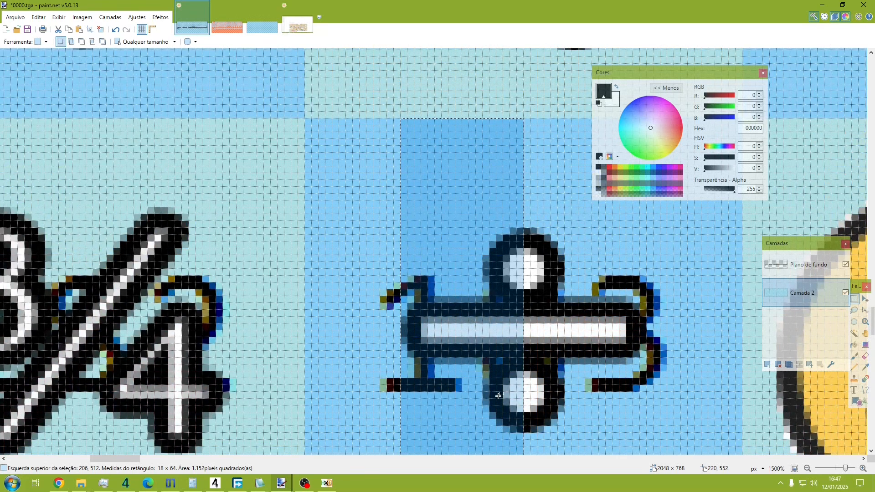
scroll(498, 396, "down", 1)
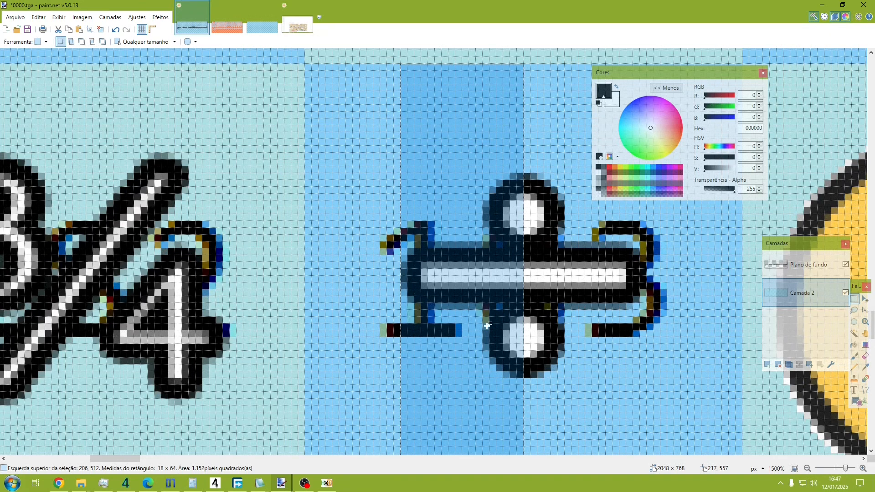
key("alt+Tab")
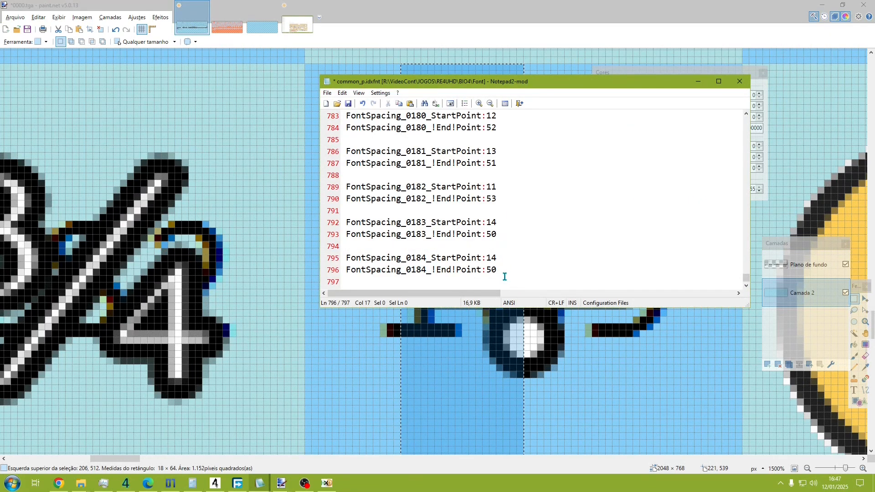
left_click_drag(493, 273, 484, 276)
key("alt+Tab")
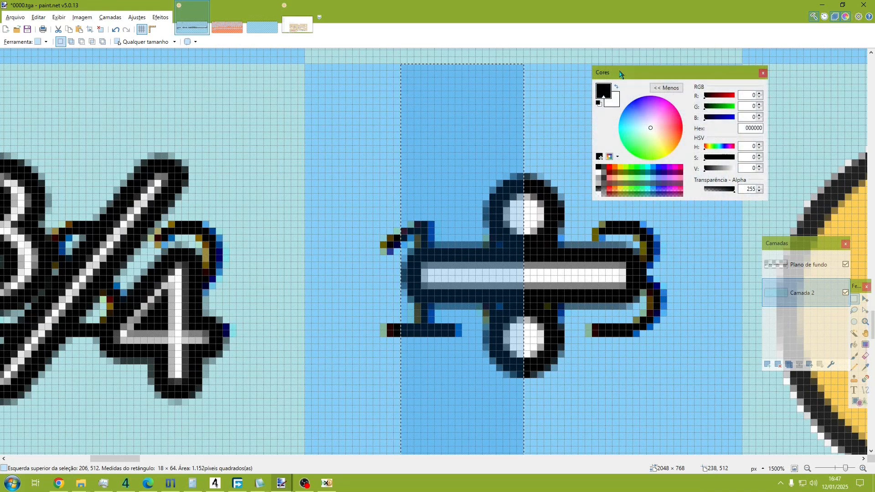
- Move the Colors window aside and measure from cell 183's left edge to the division sign's end, plus the span between its start and end points
left_click_drag(621, 74, 790, 83)
left_click(308, 67)
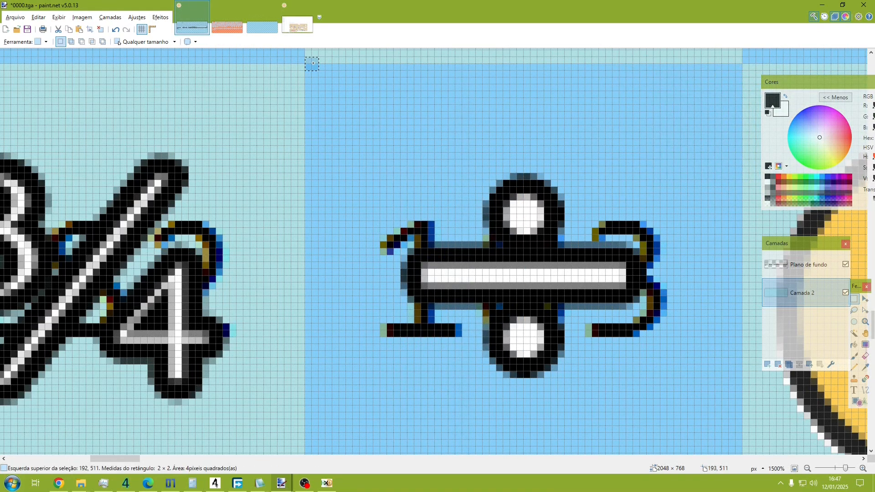
left_click_drag(308, 72, 641, 295)
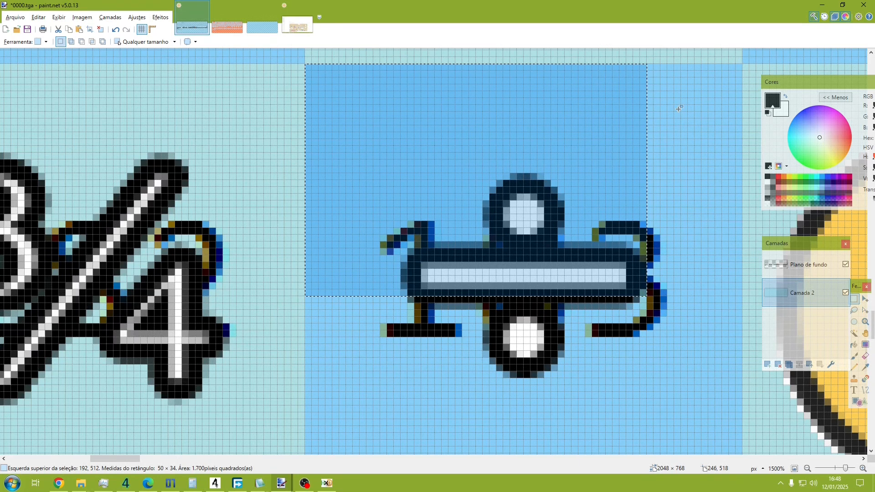
left_click_drag(647, 65, 651, 205)
scroll(650, 204, "up", 5)
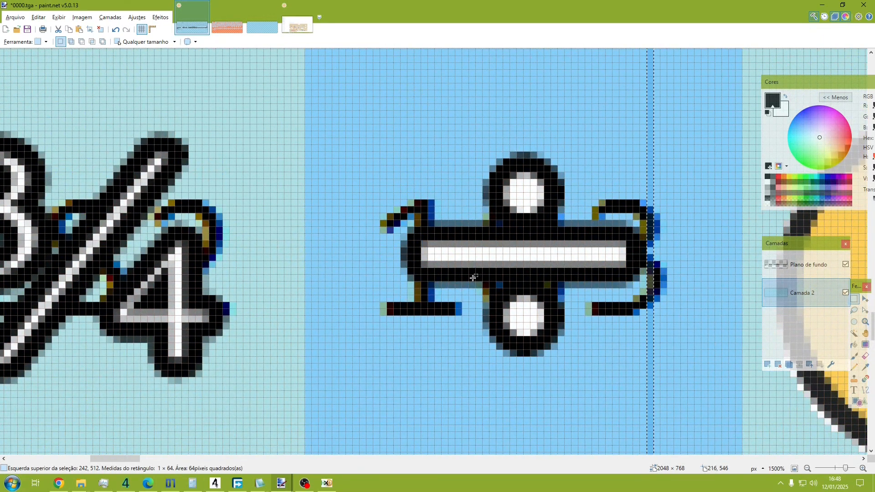
scroll(411, 240, "up", 2)
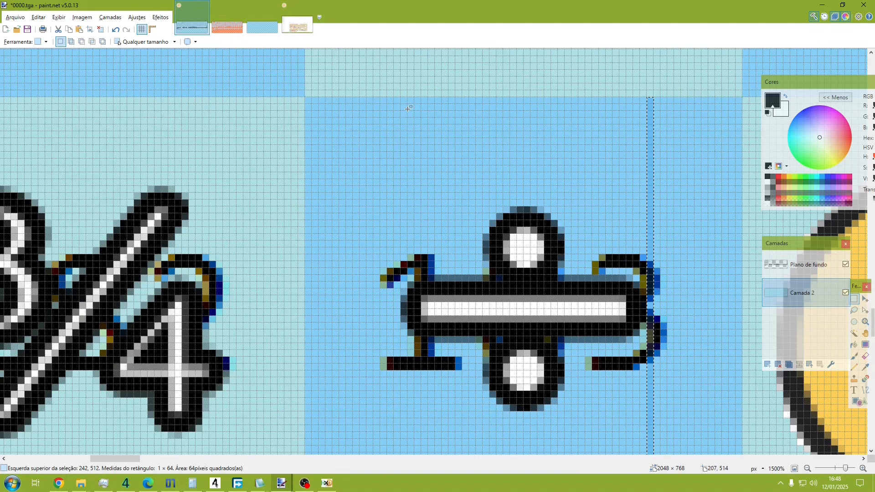
left_click_drag(404, 100, 646, 302)
scroll(611, 301, "up", 8)
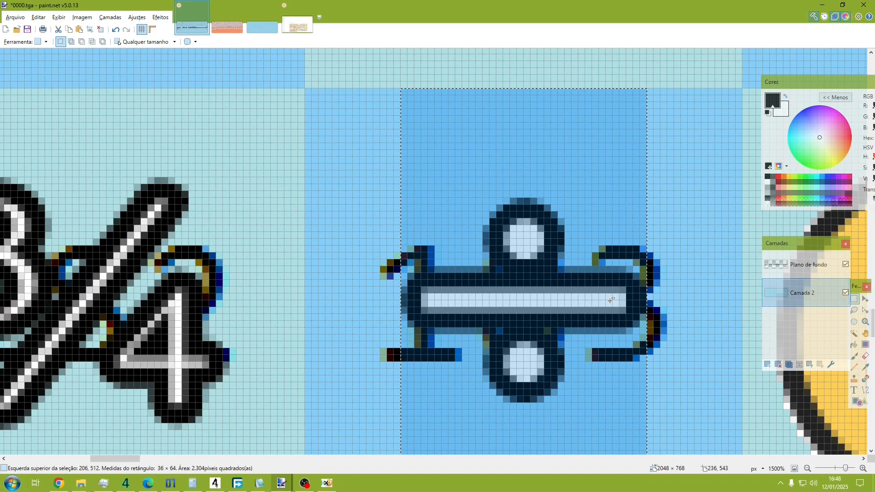
left_click_drag(510, 375, 522, 381)
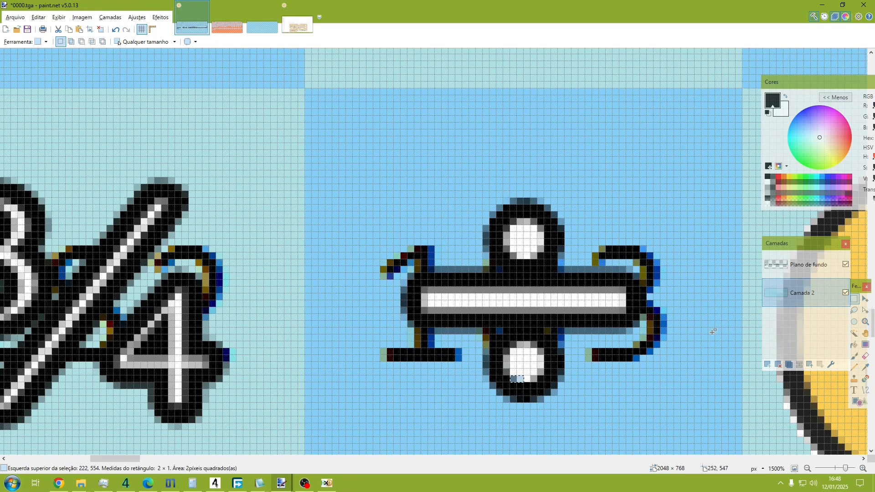
left_click_drag(710, 329, 621, 340)
left_click(368, 361)
- Measure the emoji's left offset within cell 184 and set the StartPoint of FontSpacing_0184 to 5
scroll(368, 361, "down", 2)
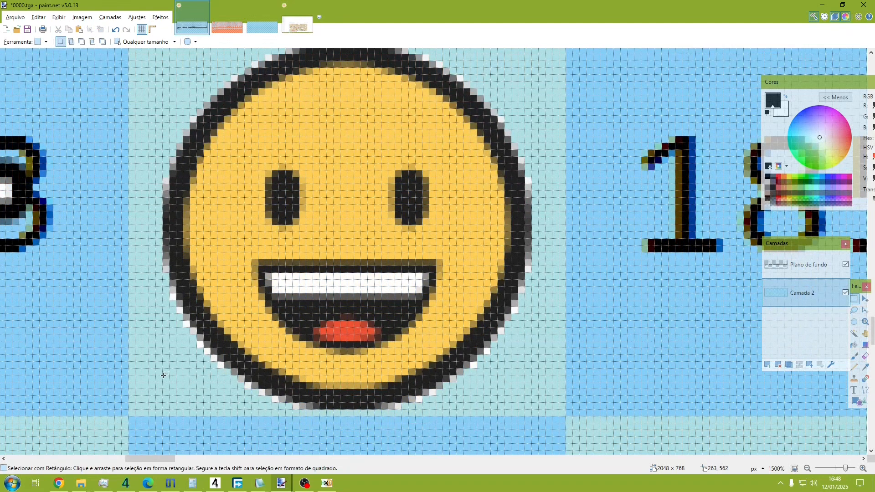
scroll(107, 264, "up", 2)
scroll(134, 246, "down", 2)
scroll(48, 228, "up", 2)
scroll(49, 228, "up", 2)
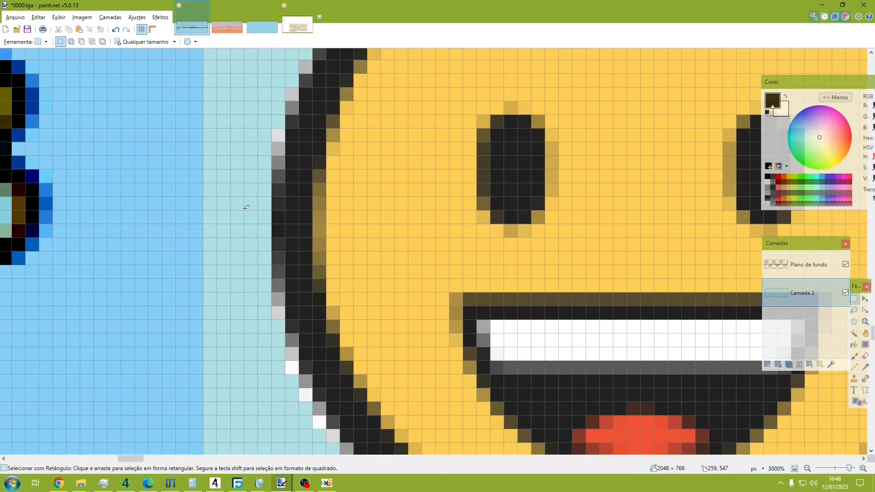
left_click_drag(205, 204, 279, 203)
left_click_drag(279, 134, 279, 314)
key("alt+Tab")
key("Up")
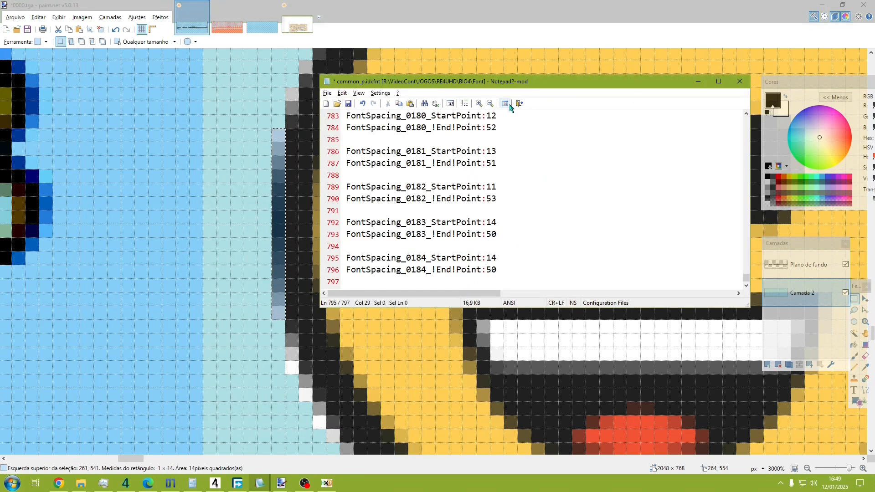
key("shift+End")
type("5")
key("alt+Tab")
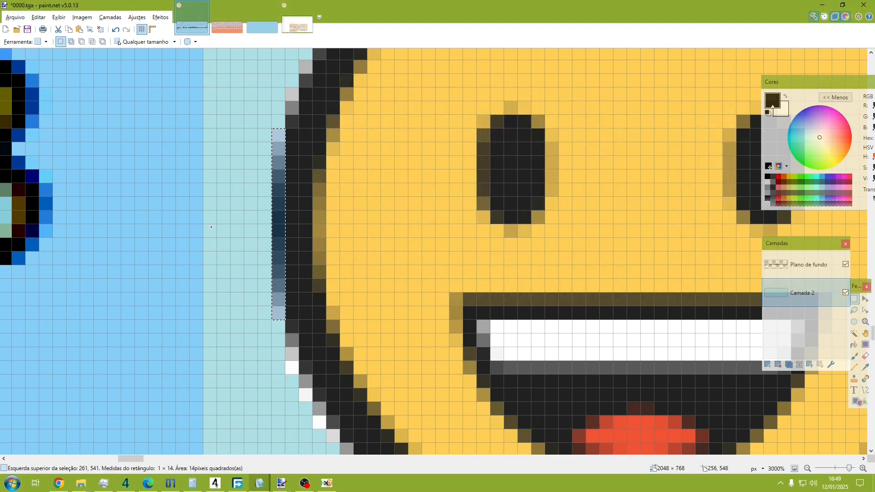
- Measure from cell 184's left edge to the emoji's right edge, set FontSpacing_0184's end point to 59, and save common_p.idxfnt
scroll(183, 198, "down", 5)
scroll(183, 198, "up", 2)
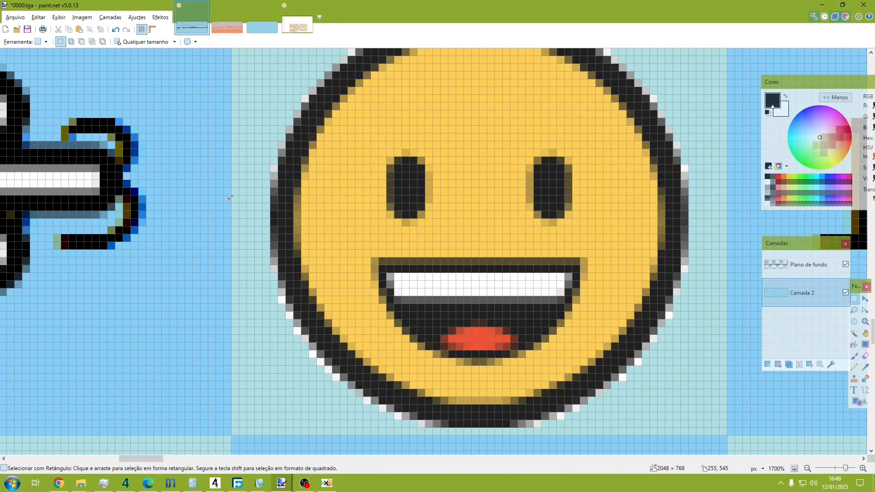
left_click_drag(231, 196, 688, 434)
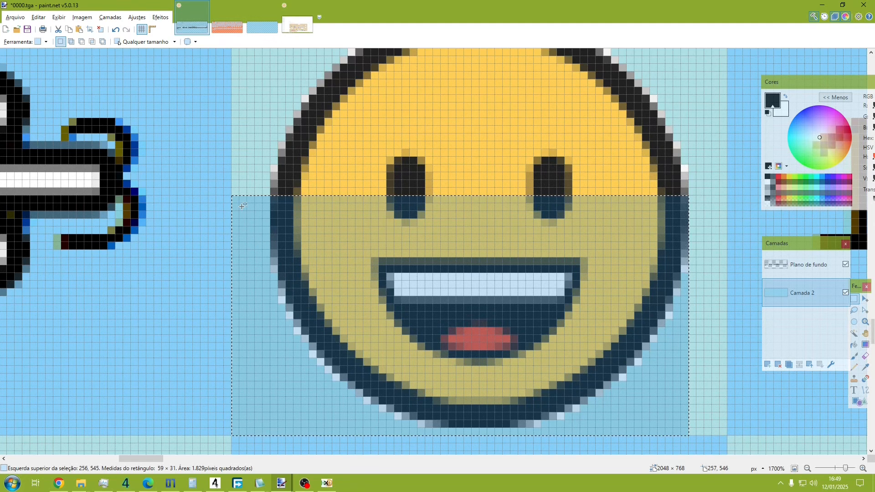
key("alt+Tab")
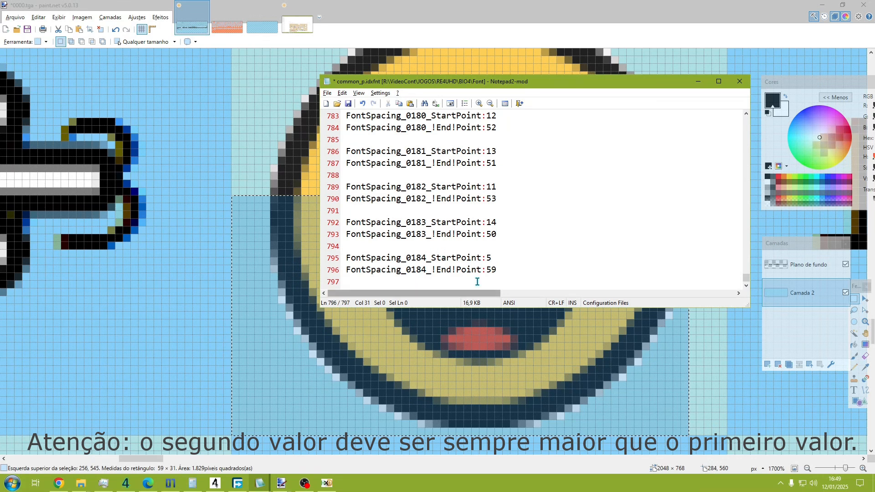
left_click(523, 258)
key("ctrl+s")
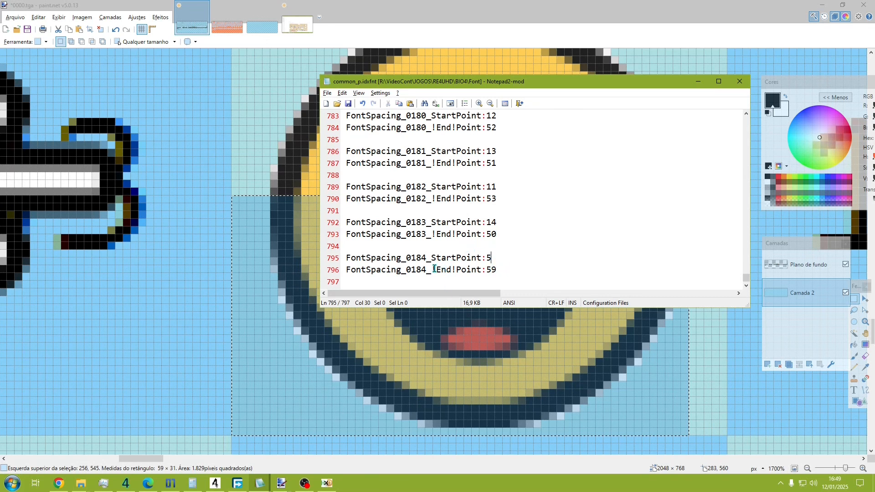
- Minimize the text editor, paint.net and HxD, and select common_p.idxfnt in the Font folder
left_click(698, 81)
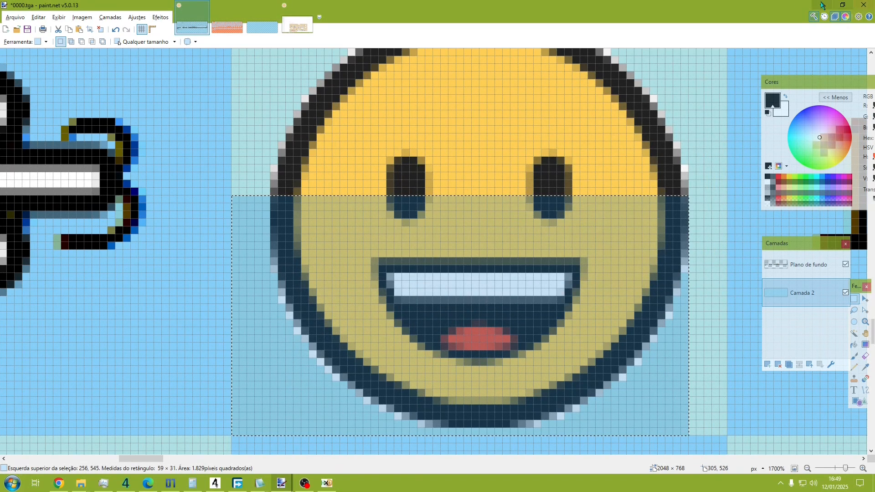
key("alt+Tab")
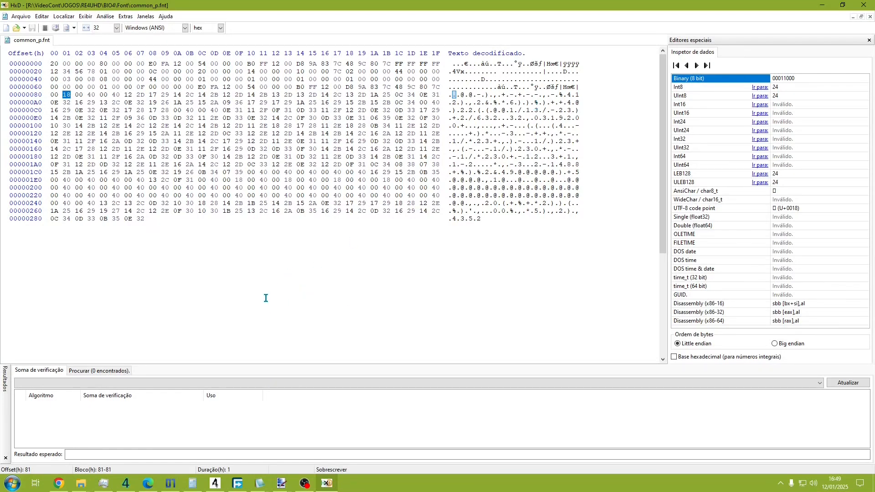
left_click(822, 5)
left_click(142, 125)
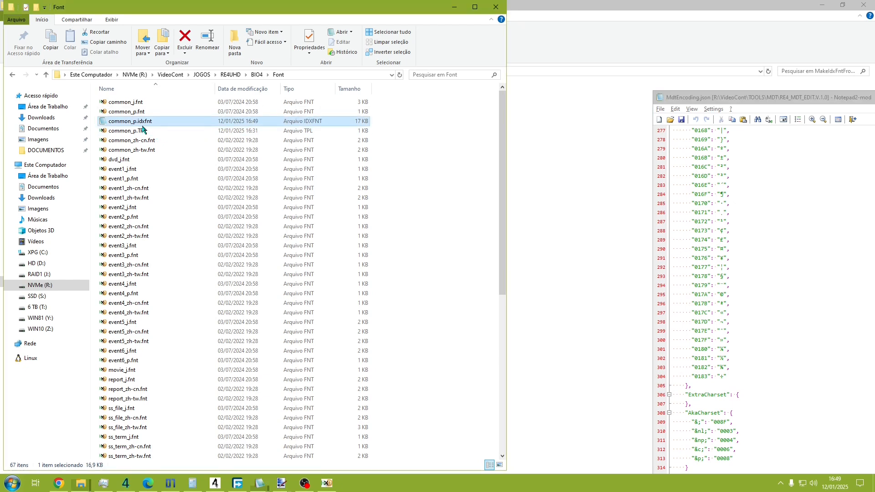
- Repack common_p.idxfnt into common_p.fnt with RE4_FNT_TOOL_LITTLE_ENDIAN.exe from the RE4_FNT_TOOL.V.1.1 folder
left_click(80, 483)
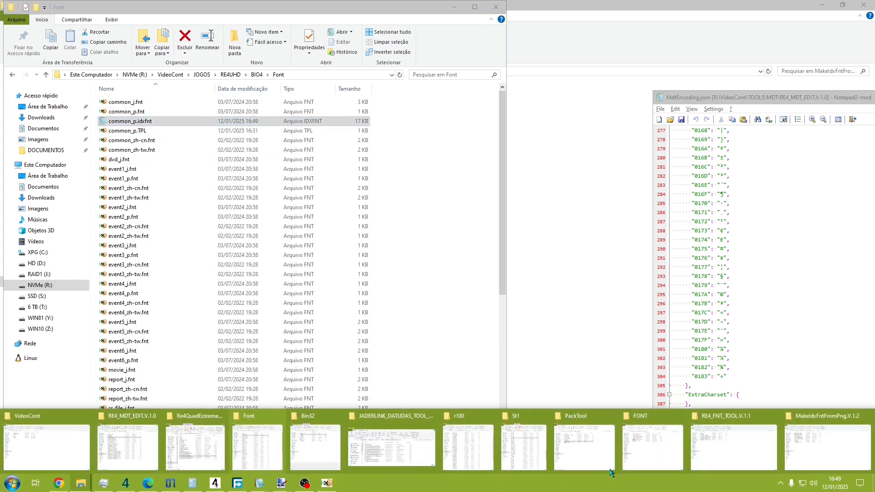
left_click(733, 444)
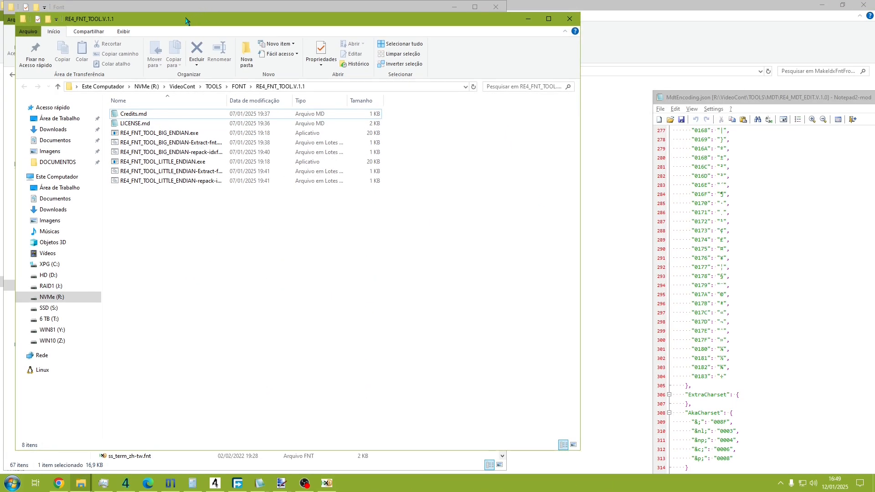
left_click_drag(185, 20, 670, 94)
left_click_drag(130, 121, 663, 241)
key("Return")
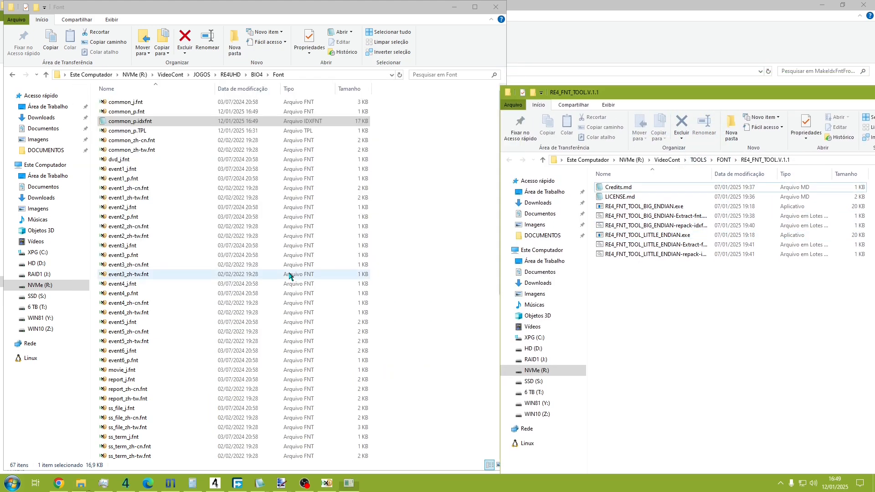
- Open the rebuilt common_p.fnt in HxD and highlight its last two bytes, 05 3B
double_click(120, 110)
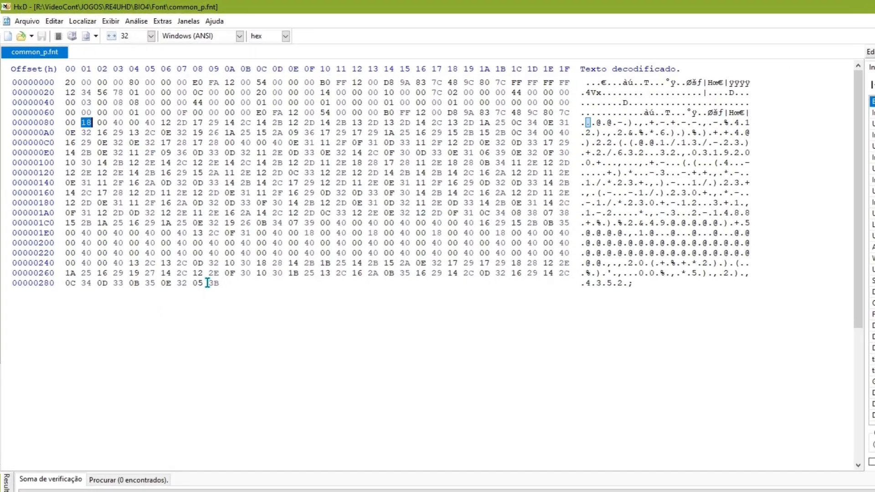
left_click_drag(160, 218, 138, 219)
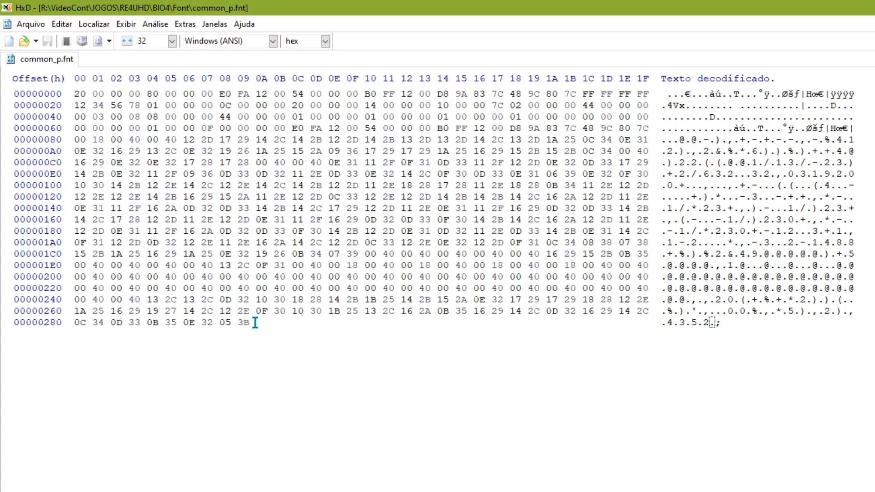
left_click_drag(254, 323, 218, 324)
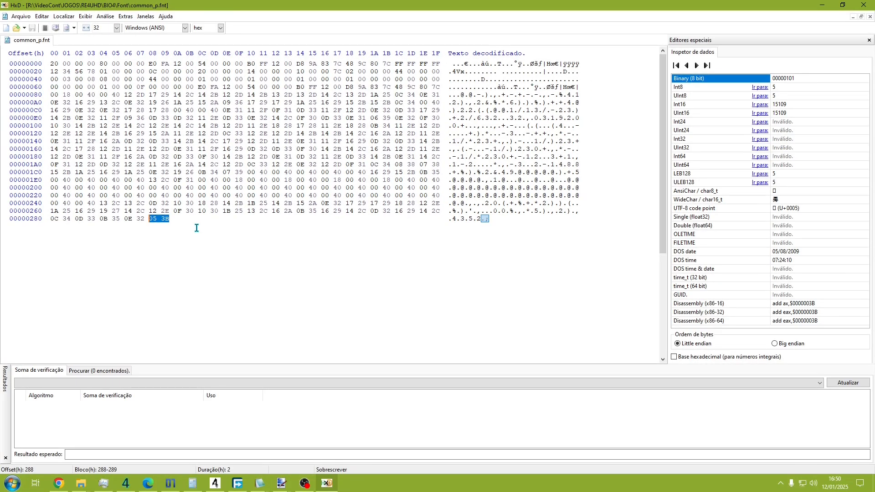
- Open MdtEncoding.json from the RE4_MDT_EDIT.V.1.0 folder and move its window over the folder
left_click(84, 489)
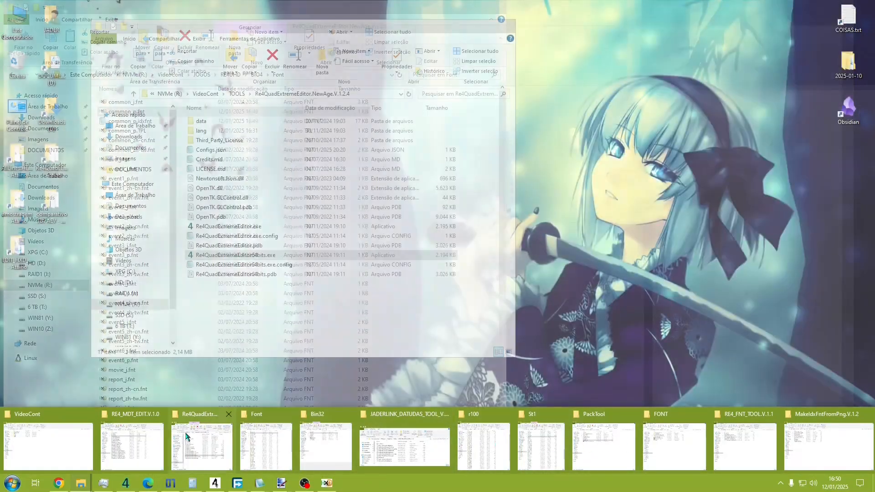
left_click(152, 456)
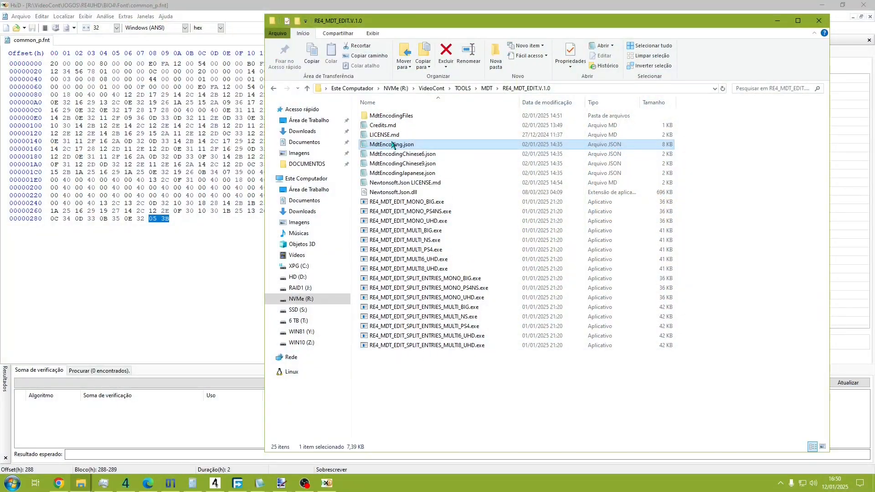
double_click(407, 145)
left_click_drag(761, 101, 396, 41)
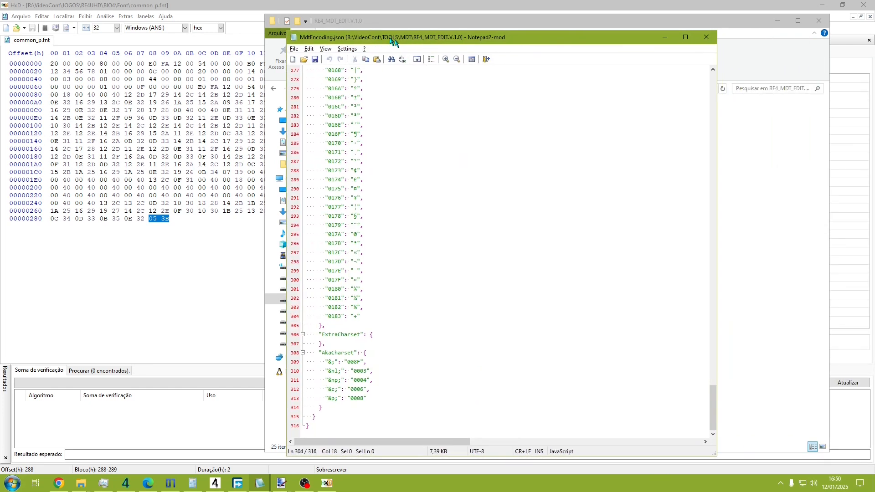
- Add a "0184" entry with an empty string after the "0183" division sign entry in MdtEncoding.json
left_click(346, 304)
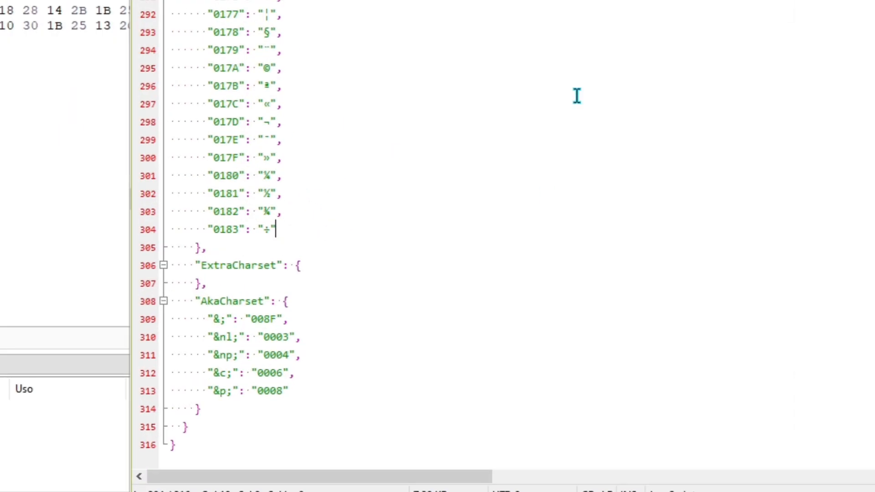
key("Return")
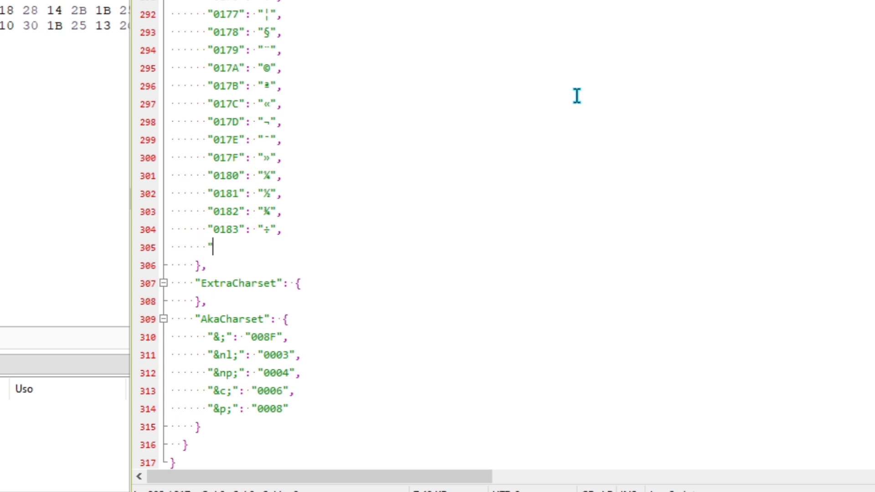
type("\"014")
key("BackSpace")
type("84")
key("BackSpace")
type(":")
type("\"\"")
- Set the value of the "0184" entry to "&carinhaFelez;"
type("ca")
type("rinhaFe")
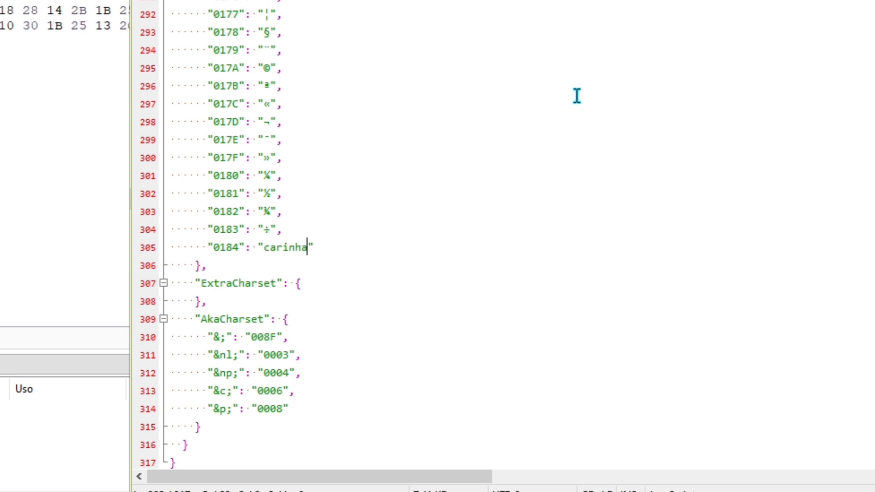
type("li")
key("BackSpace")
key("BackSpace")
type("lez")
type("$")
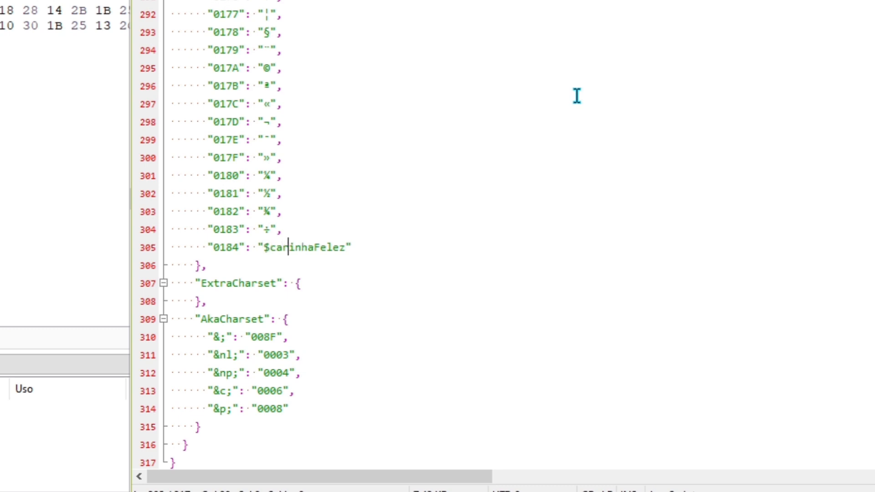
key("BackSpace")
type("&")
type(";")
- Check the &carinhaFelez; code in the "0184" entry from end to start and save MdtEncoding.json
key("Right")
key("shift+Left")
key("shift+Left")
key("shift+Left")
key("shift+Left")
key("shift+Left")
key("shift+Left")
key("shift+Left")
key("shift+Left")
key("shift+Left")
key("shift+Left")
key("shift+Left")
key("shift+Left")
key("shift+Left")
key("shift+Left")
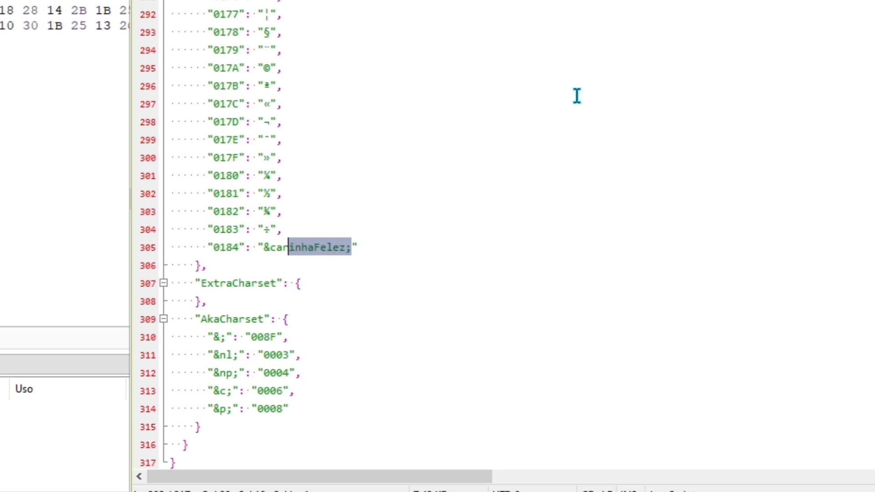
key("Left")
key("Right")
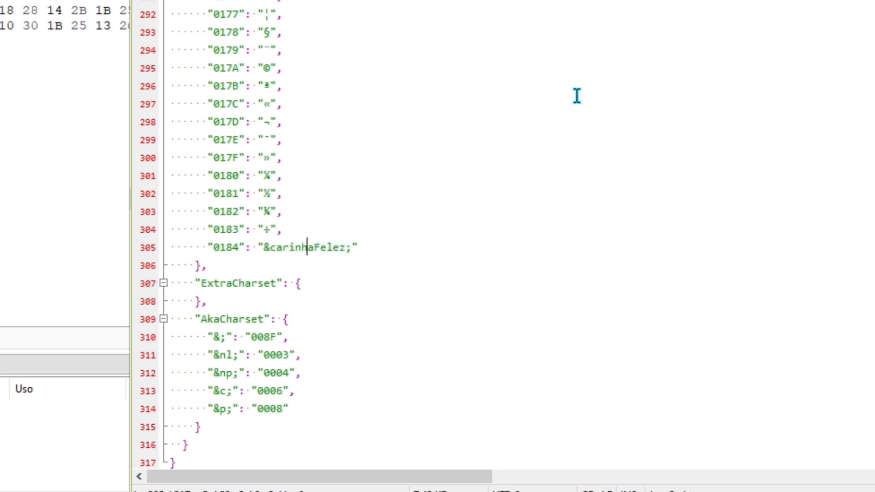
key("Down")
key("Left")
key("Left")
key("Up")
key("Up")
key("Home")
left_click(446, 259)
left_click(426, 250)
- Extract the texts of r100_018.MDT from the r100 folder with RE4_MDT_EDIT_MULTI8_UHD.exe
left_click(80, 484)
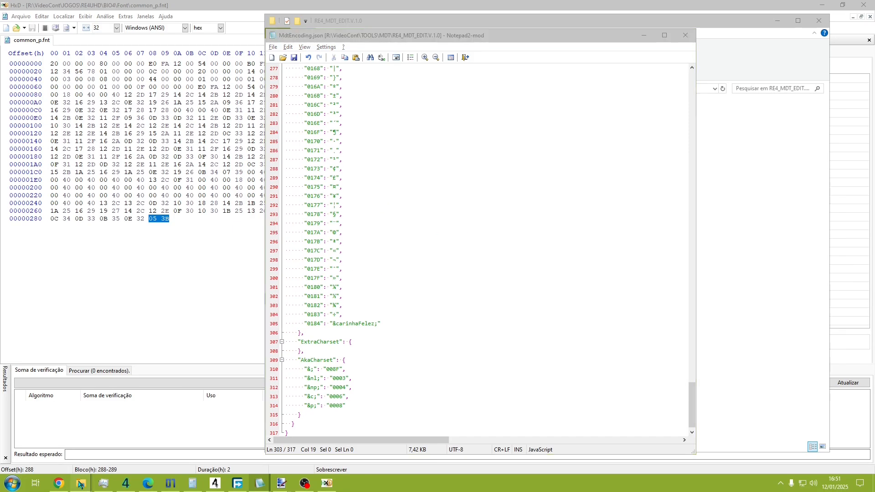
left_click(459, 440)
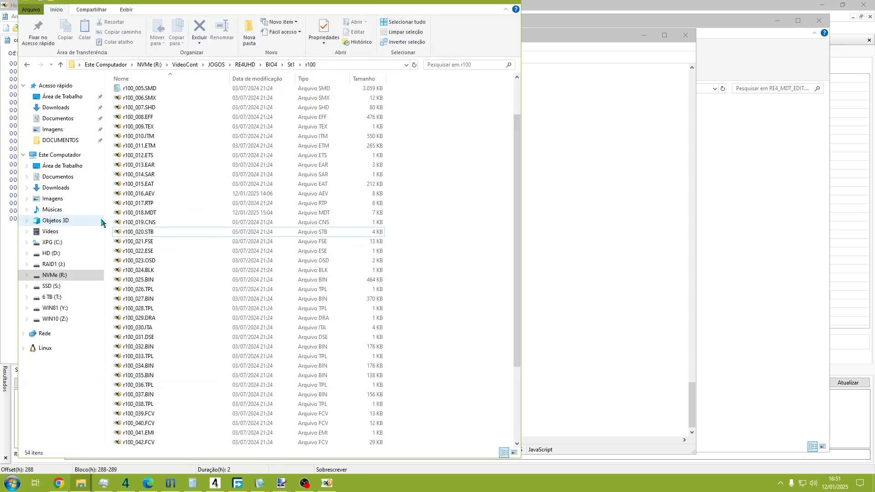
left_click(165, 217)
left_click(81, 484)
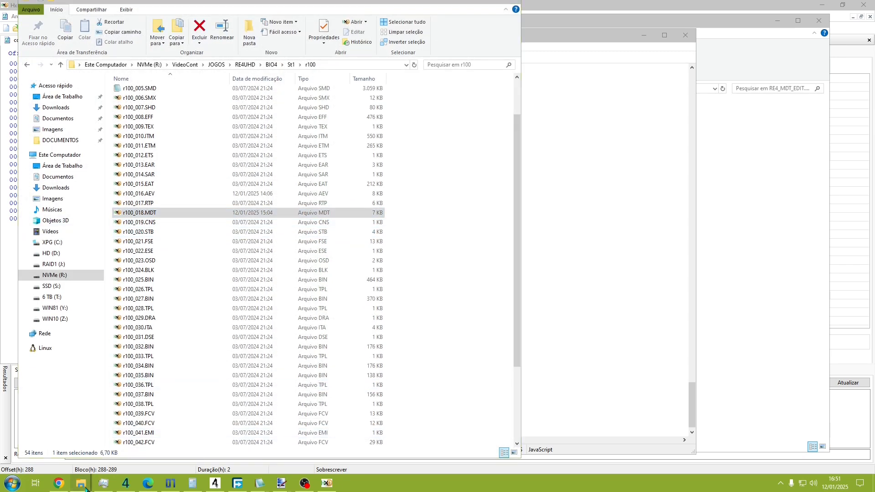
left_click(132, 447)
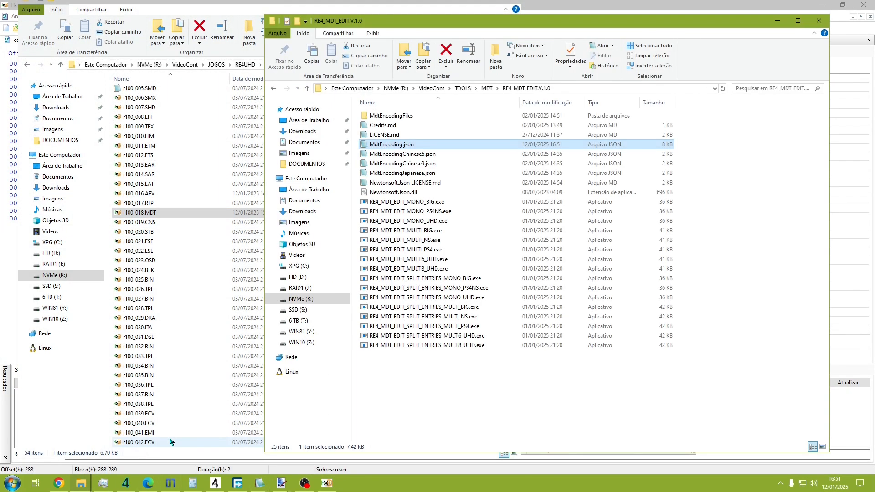
left_click_drag(141, 213, 446, 268)
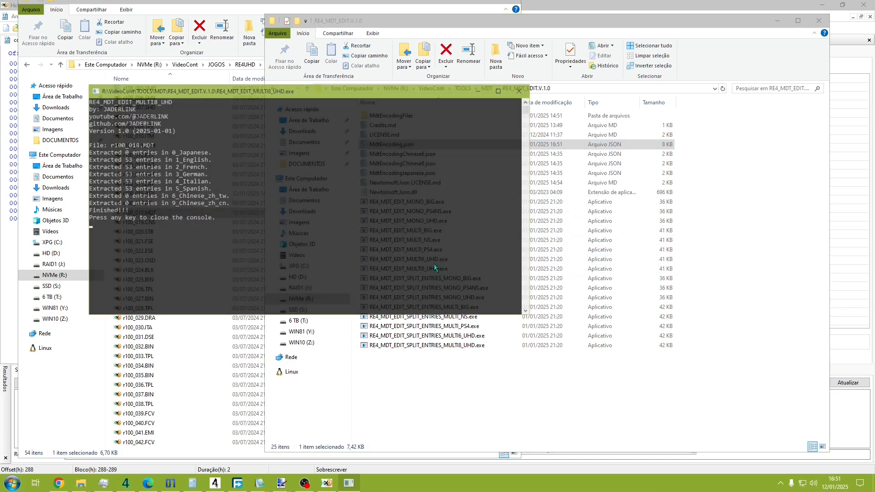
key("Return")
- Open the extracted r100_018.1_English.txtmdt file in the text editor and move its window aside
left_click(153, 241)
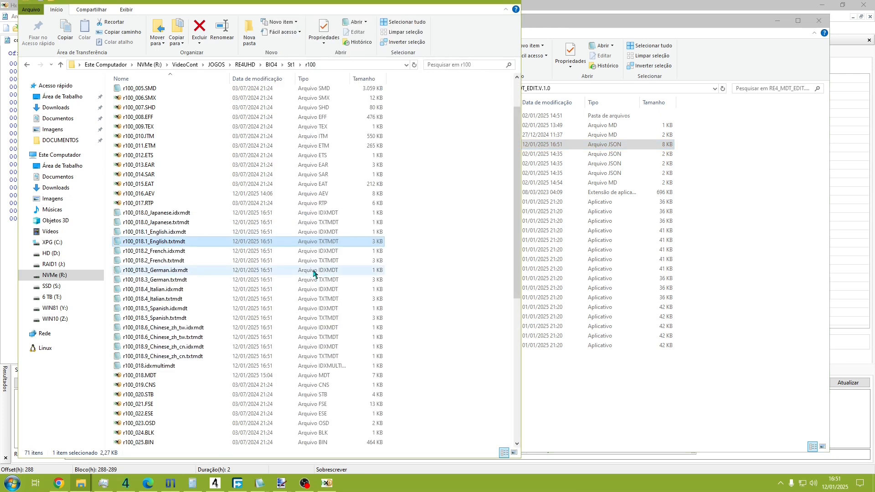
key("Return")
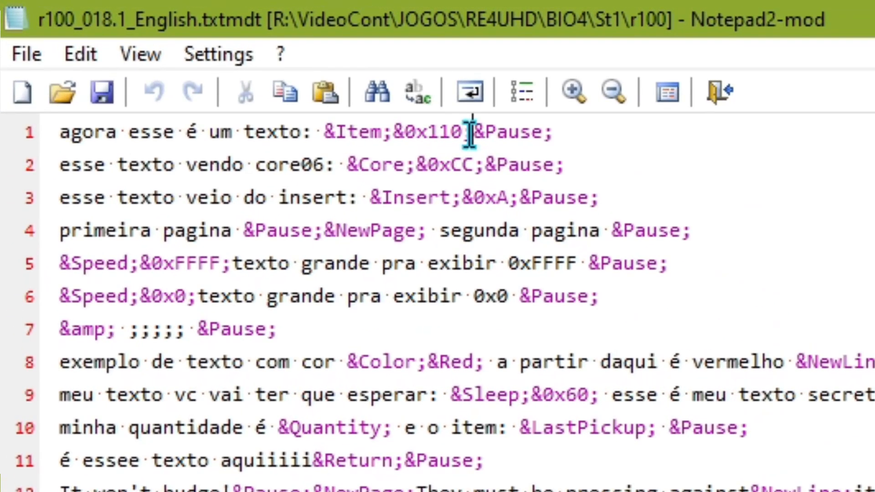
left_click_drag(131, 37, 1, 45)
left_click(1, 163)
- Replace the text before &Pause; on line 1 with "esse é o meu simbolo novo"
left_click(459, 131)
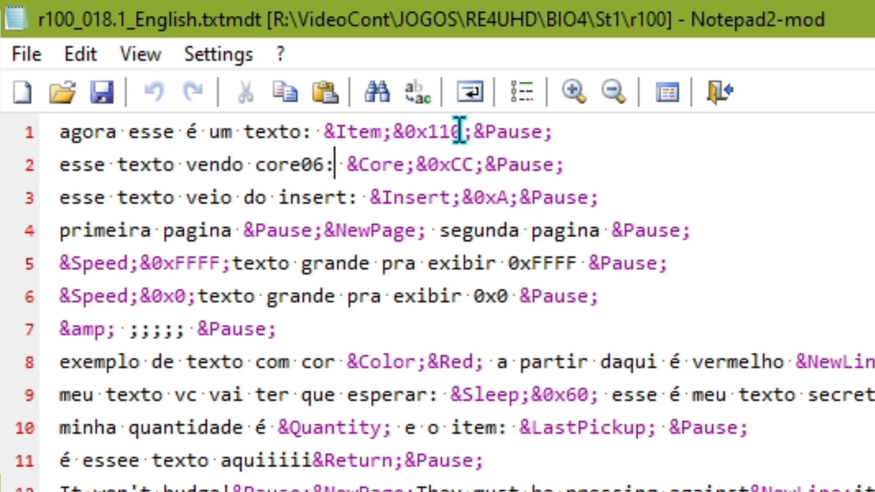
left_click_drag(484, 132, 305, 113)
left_click(553, 117)
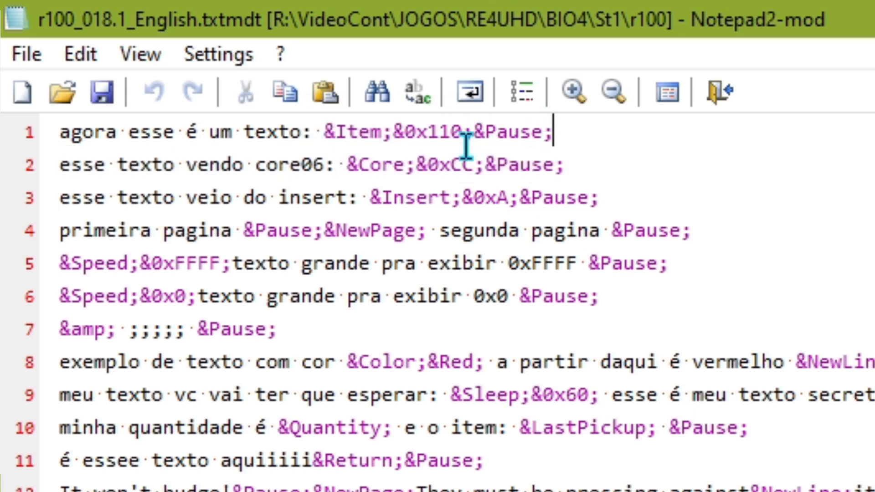
left_click(483, 140)
key("shift+Left")
key("shift+Left")
key("shift+Left")
key("shift+Left")
key("shift+Left")
key("shift+Left")
key("shift+Left")
key("shift+Left")
key("shift+Left")
key("shift+Left")
key("shift+Left")
key("shift+Left")
key("shift+Left")
key("shift+Left")
key("shift+Left")
key("shift+Left")
key("shift+Left")
key("shift+Left")
key("shift+Left")
key("shift+Left")
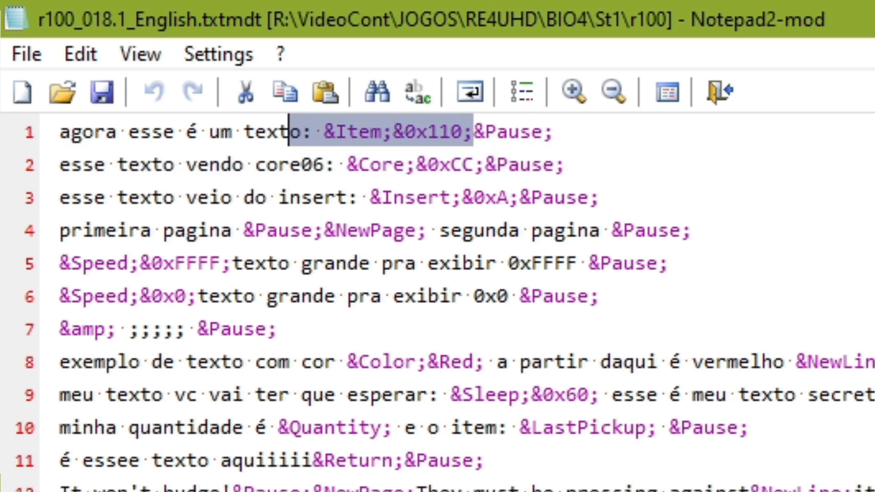
type("esse é o meu c")
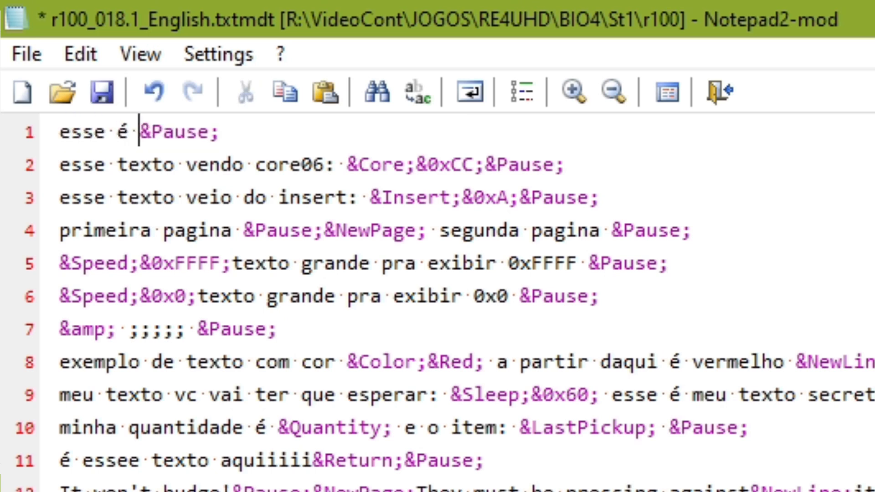
type("ar")
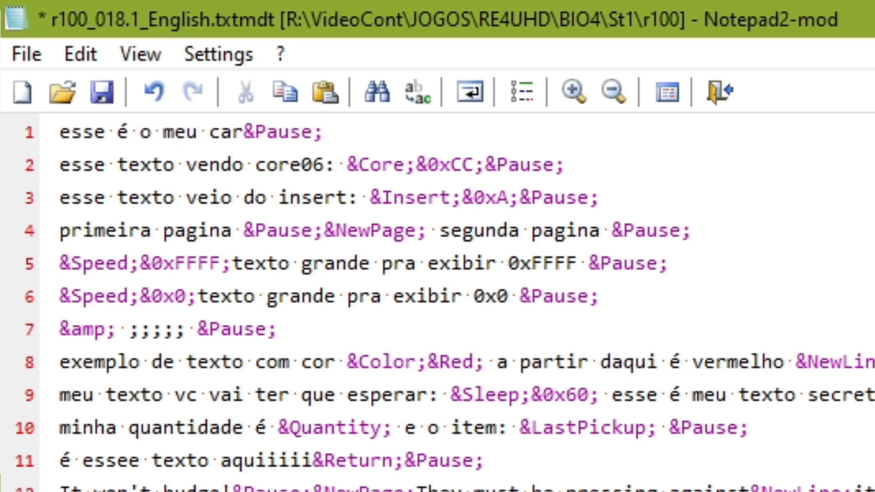
type("ar")
key("BackSpace")
key("BackSpace")
type("ra")
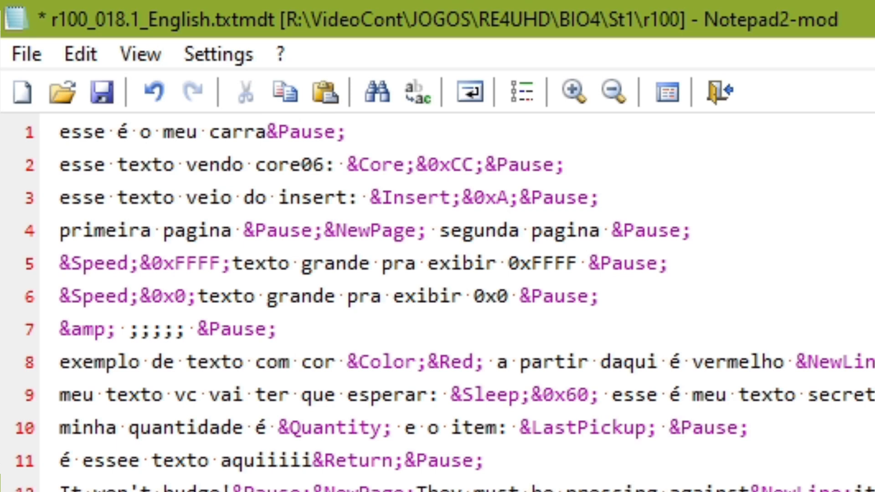
key("BackSpace")
key("BackSpace")
key("BackSpace")
key("BackSpace")
key("BackSpace")
type("se")
key("BackSpace")
type("imbolo")
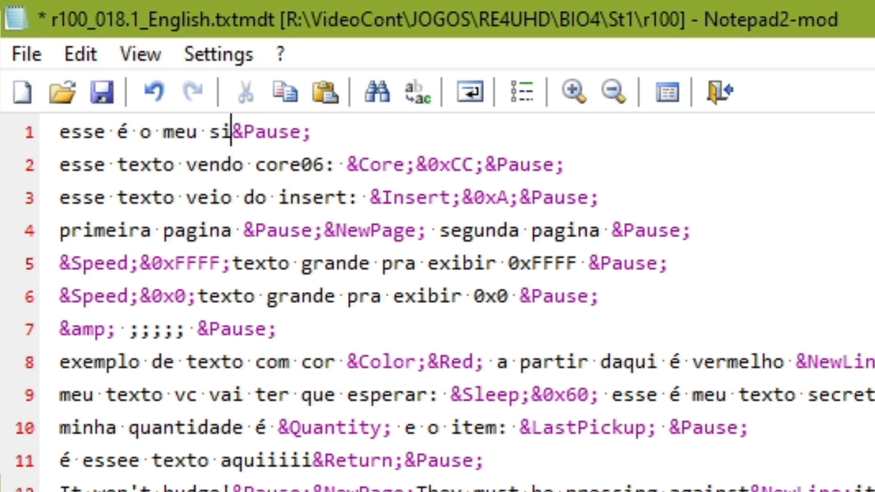
type(" novo")
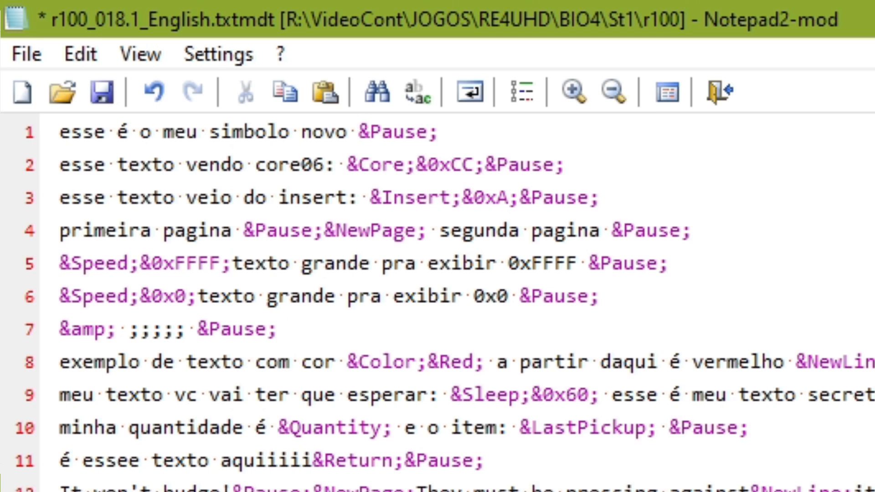
- Insert the code &carinhaFeliz; right before &Pause; on line 1 of r100_018.1_English.txtmdt
type(" &")
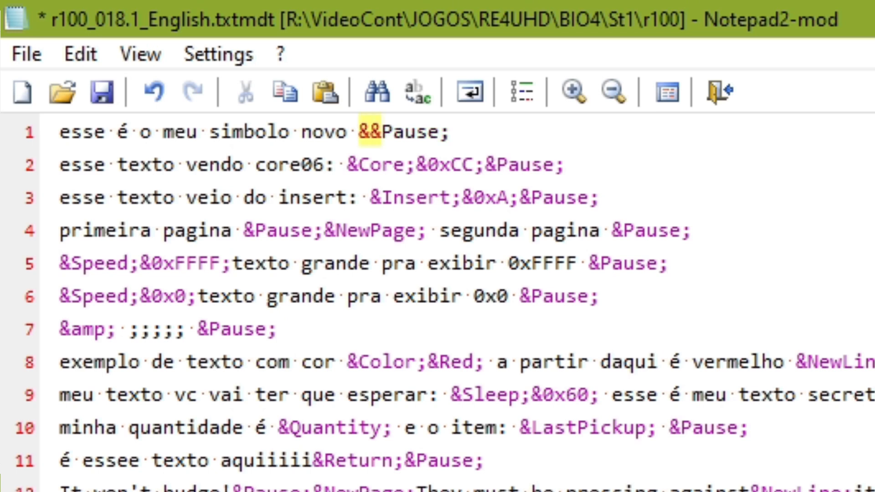
type("car")
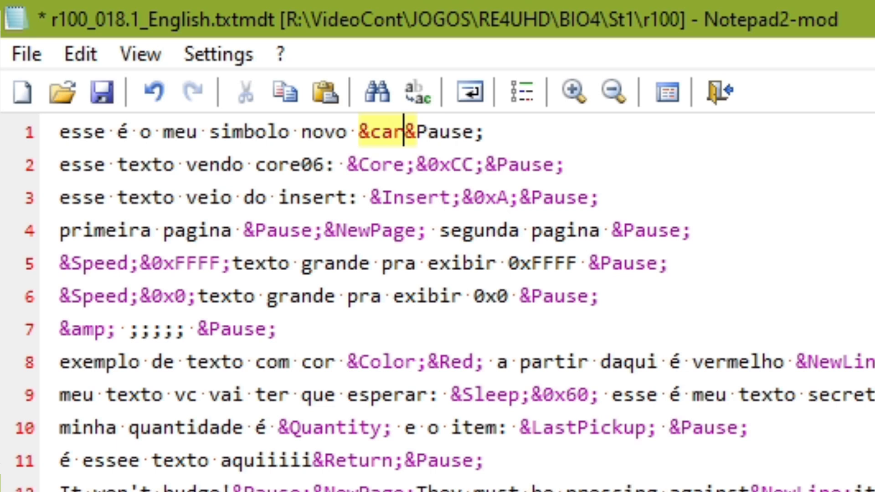
type("inh&Pause")
key("BackSpace")
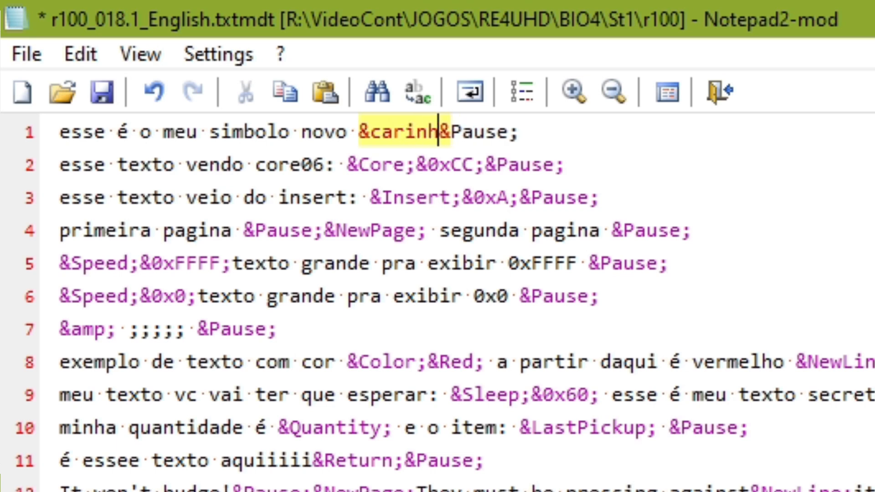
key("BackSpace")
type("aha")
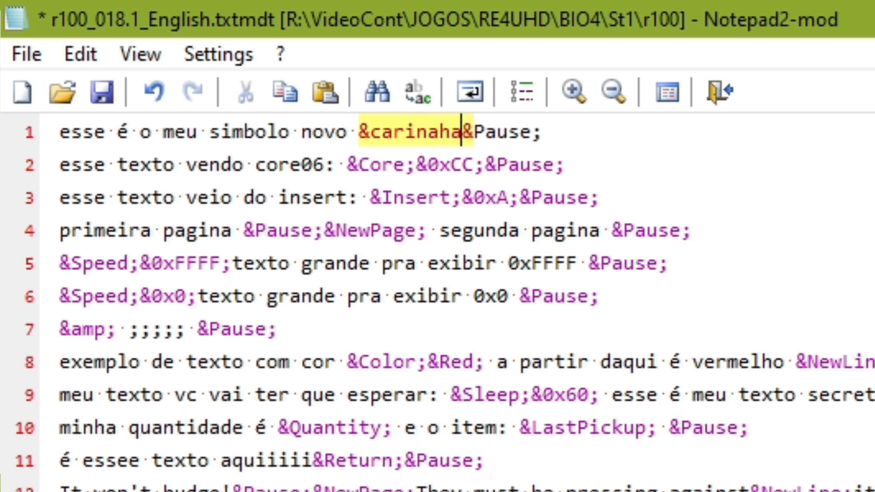
key("BackSpace")
key("BackSpace")
key("BackSpace")
type("ha")
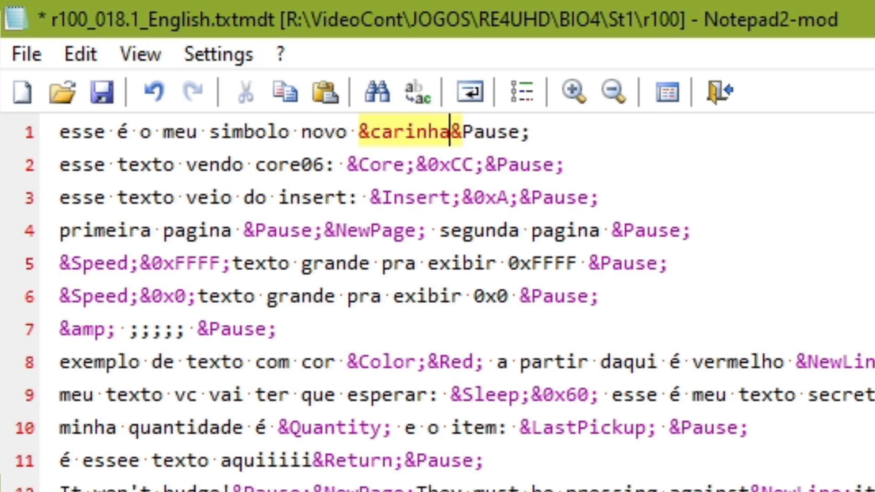
type("FE")
key("BackSpace")
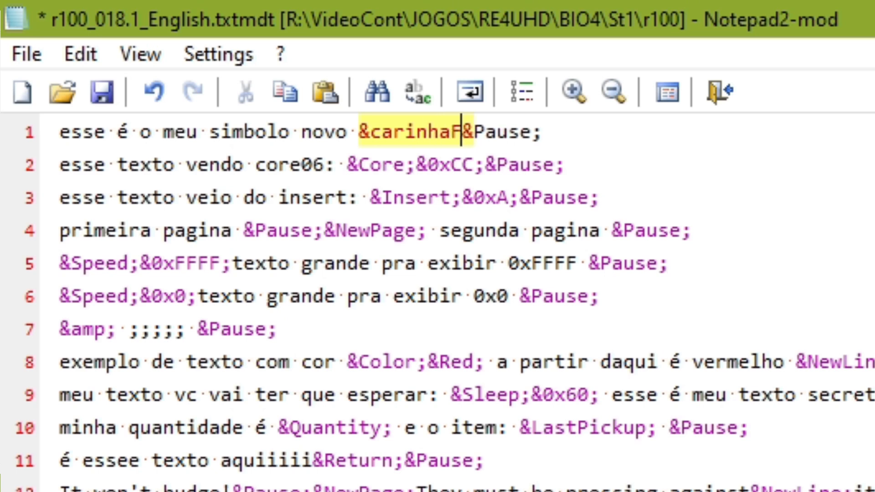
type("eliz.")
key("BackSpace")
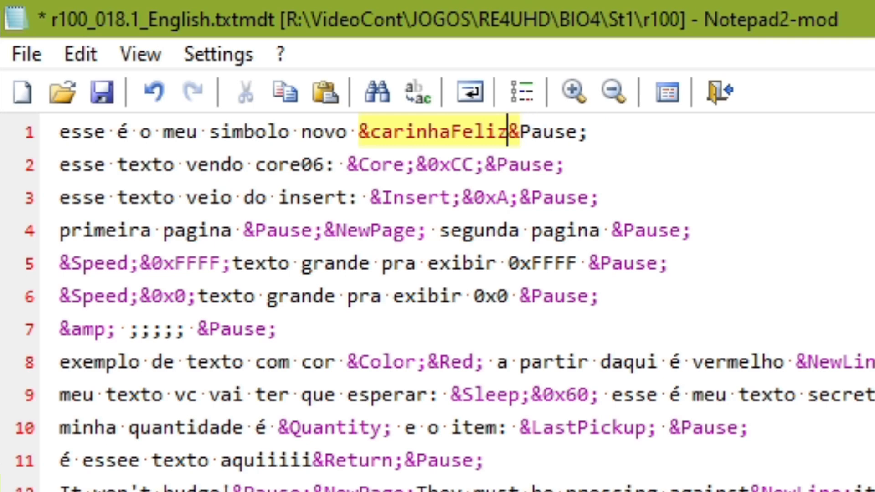
type(";")
- Check the spelling of the "0184" entry's code in MdtEncoding.json, then return to the English text file
key("alt+Tab")
key("alt+Tab")
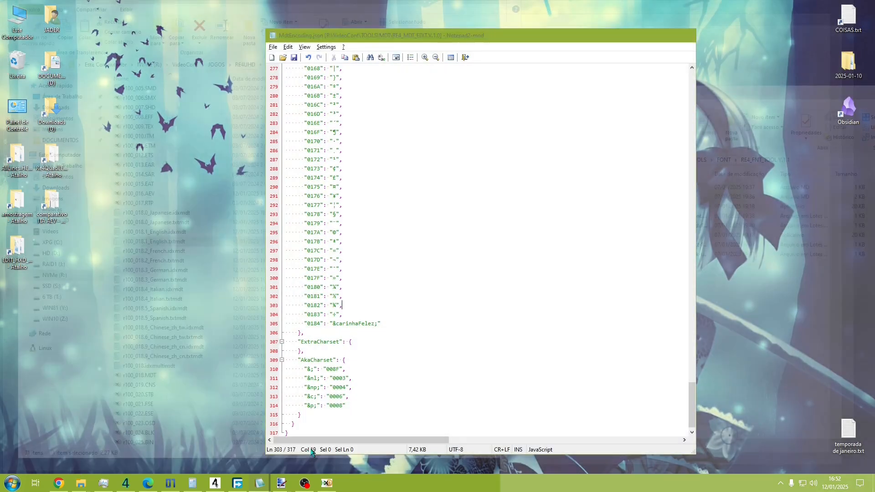
left_click(309, 444)
left_click(336, 266)
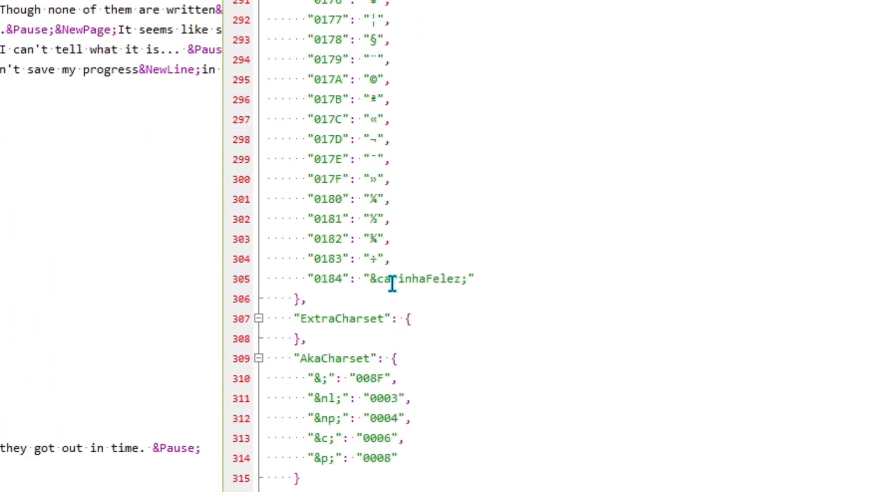
key("Right")
key("Right")
key("Right")
key("Right")
key("Right")
key("Right")
key("Right")
key("Right")
key("Right")
key("alt+Tab")
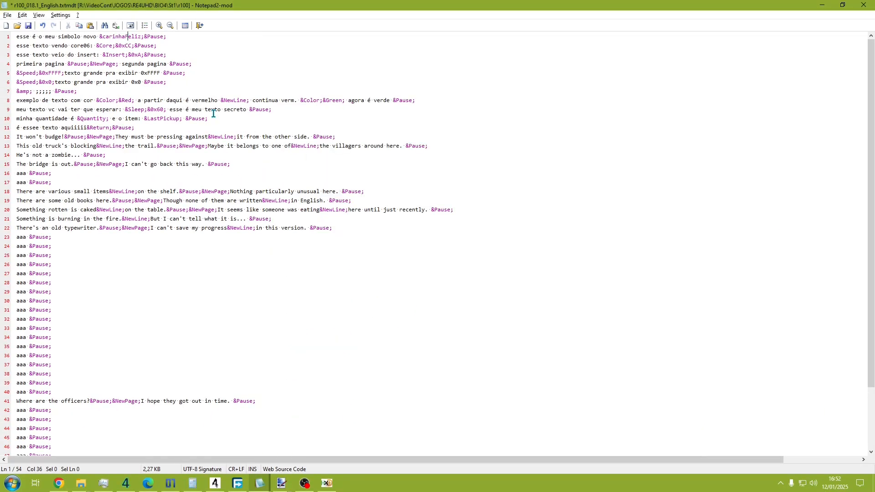
- Add the hexadecimal code &0x184; between &carinhaFeliz; and &Pause; on line 1, set off by spaces
key("Right")
key("Right")
key("Right")
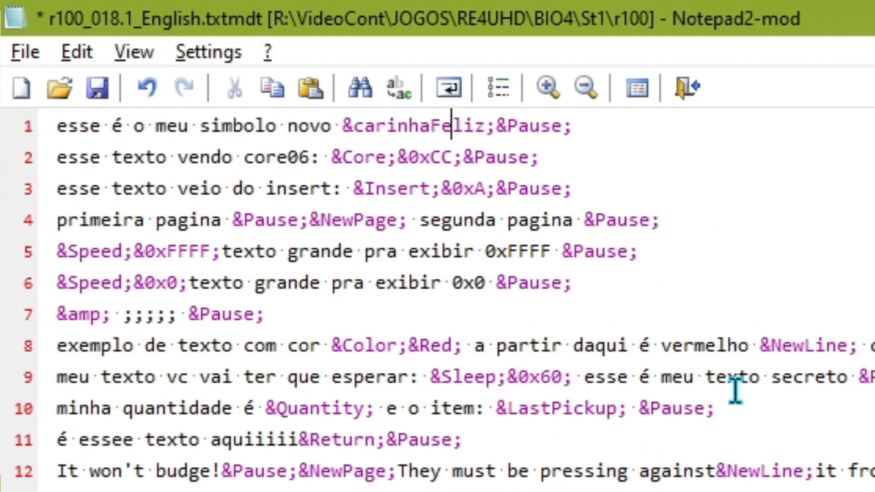
key("Right")
key("Right")
key("Left")
key("Left")
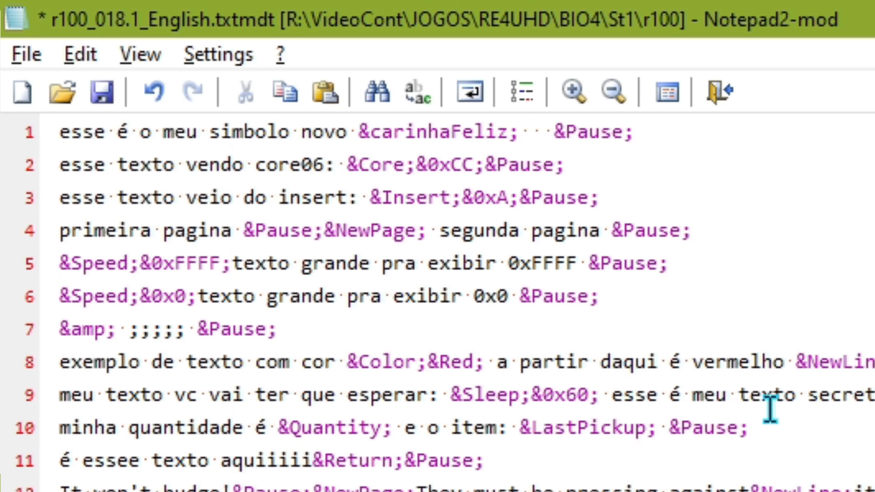
type("&;")
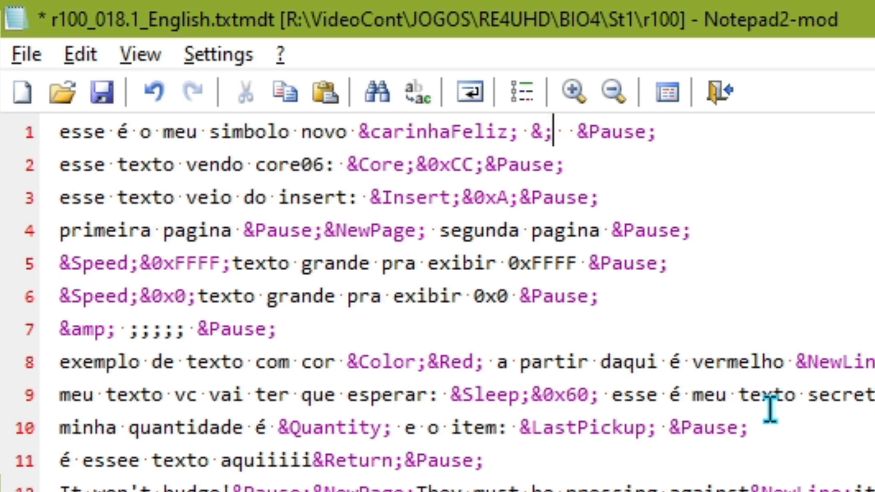
key("Left")
type("0x184")
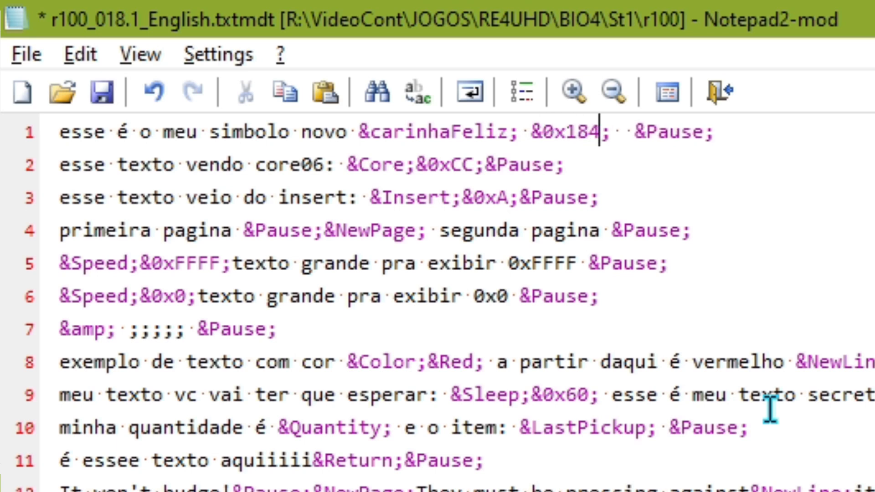
- Duplicate the &0x184; code on line 1, placing the copy after the existing one with a space between them
key("Right")
key("Left")
key("shift+Left")
key("shift+Left")
key("shift+Left")
key("shift+Left")
key("shift+Left")
key("shift+Left")
key("shift+Left")
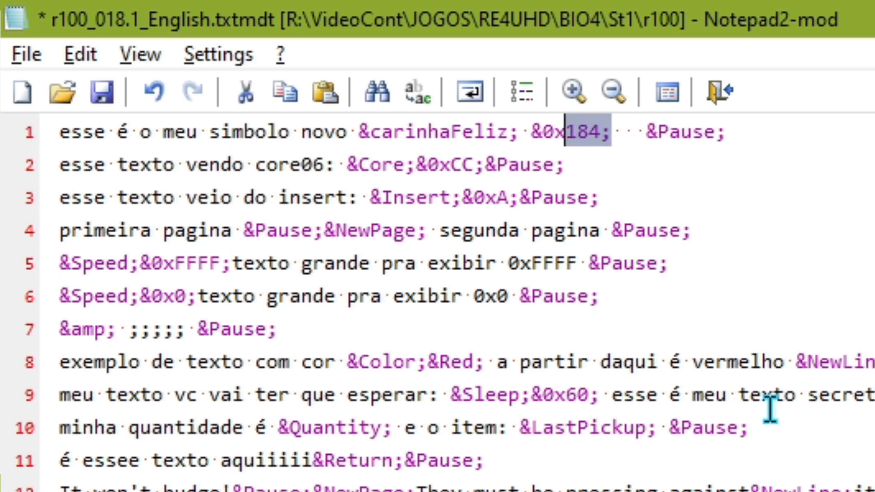
key("ctrl+c")
key("Right")
key("Right")
key("ctrl+v")
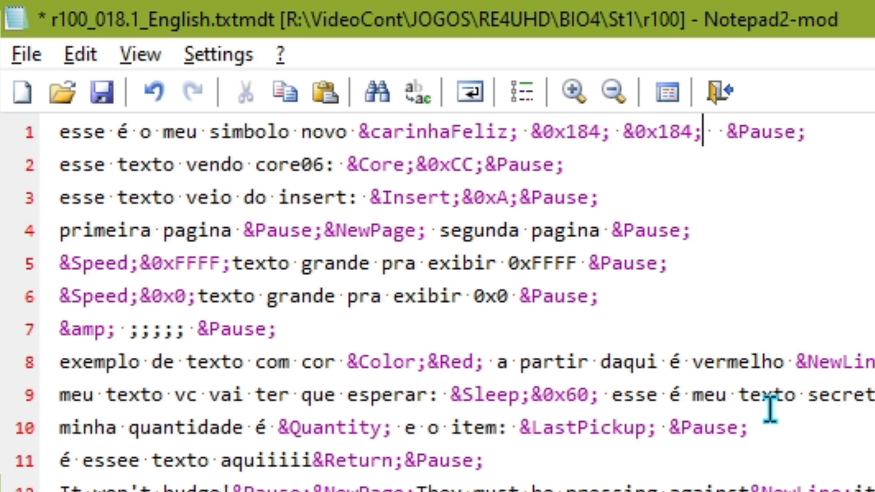
- Change the copied code on line 1 to &0x183; and save the text file
key("Left")
key("Left")
key("shift+Right")
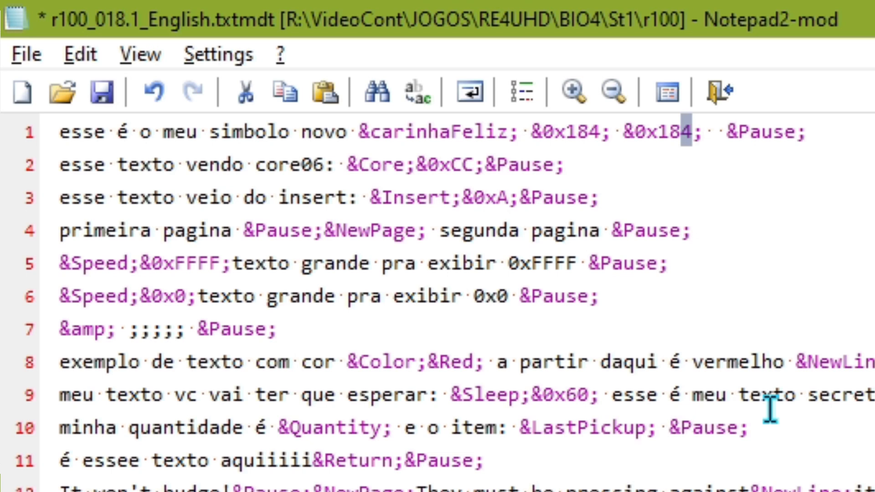
key("Right")
key("BackSpace")
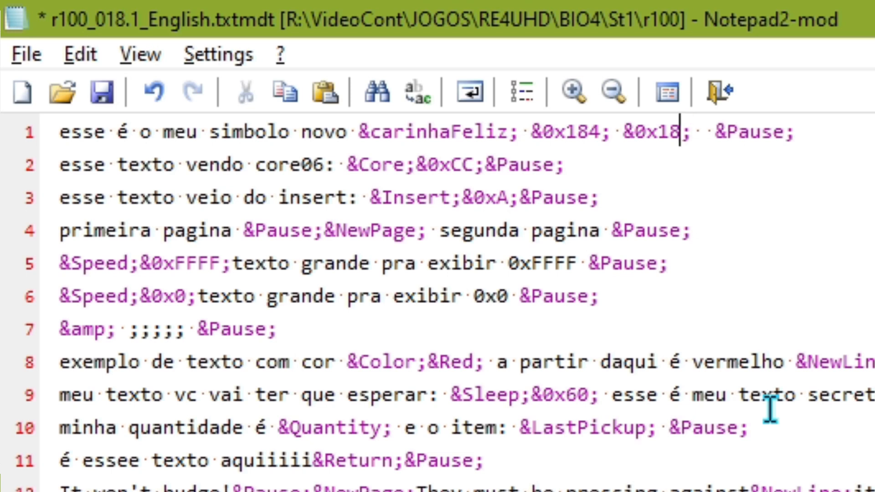
type("3")
key("ctrl+s")
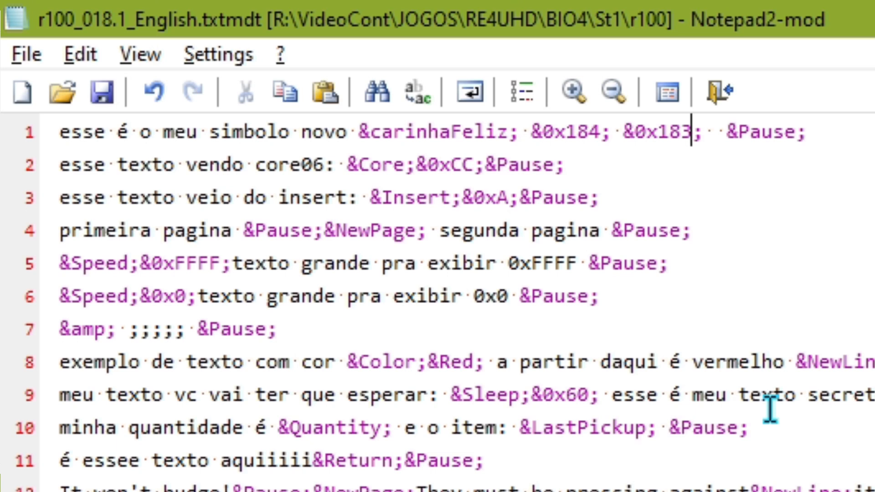
- Review the &carinhaFeliz;, &0x184; and &0x183; symbol codes on line 1
key("Left")
key("Left")
key("Left")
key("Left")
key("Left")
key("Left")
key("shift+Left")
key("shift+Left")
key("Left")
key("Left")
key("Left")
key("Left")
key("Left")
key("Left")
key("Left")
key("shift+Left")
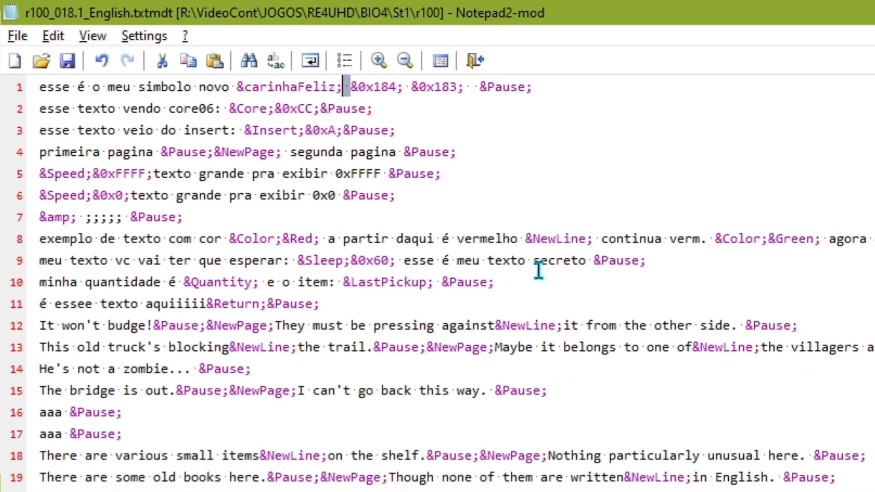
- Repack the r100 message text by running r100_018.idxmultimdt through RE4_MDT_EDIT_MULTI8_UHD.exe
mouse_move(80, 483)
mouse_move(271, 444)
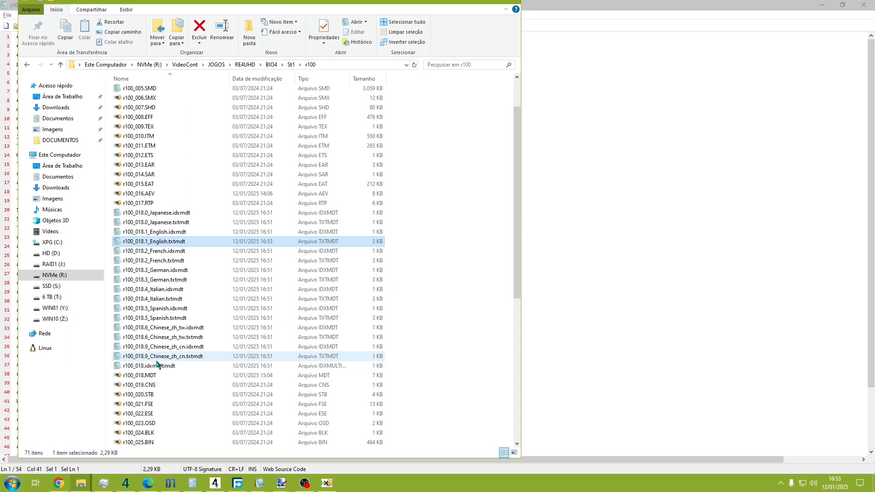
left_click(156, 365)
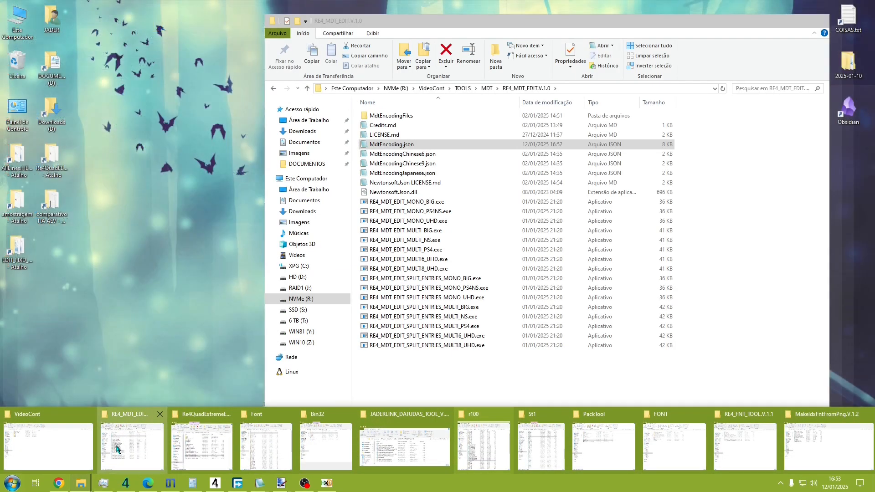
left_click(117, 453)
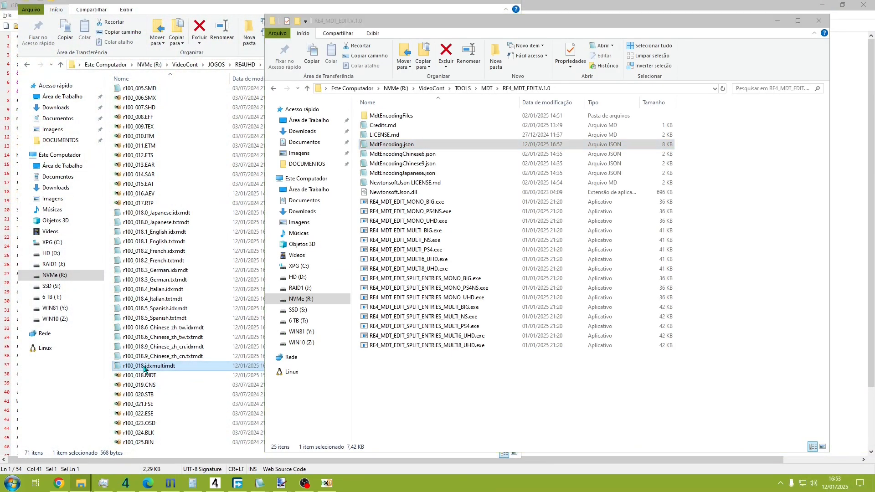
left_click_drag(144, 369, 431, 269)
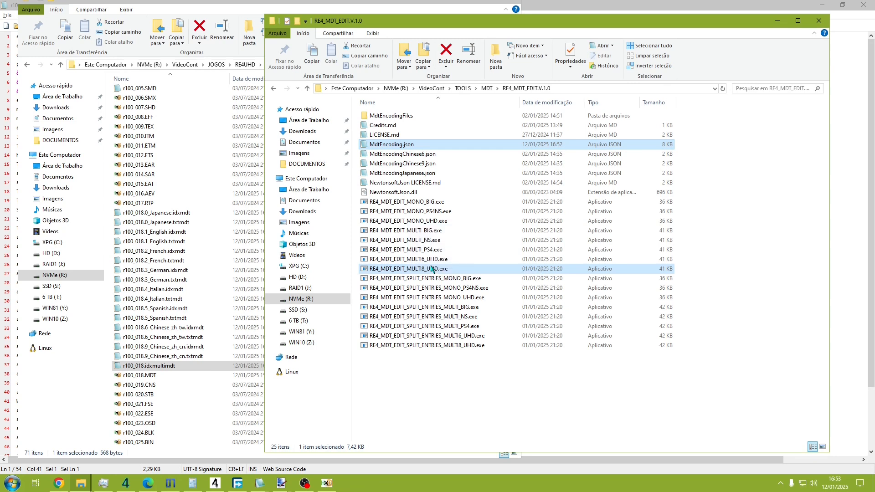
key("Return")
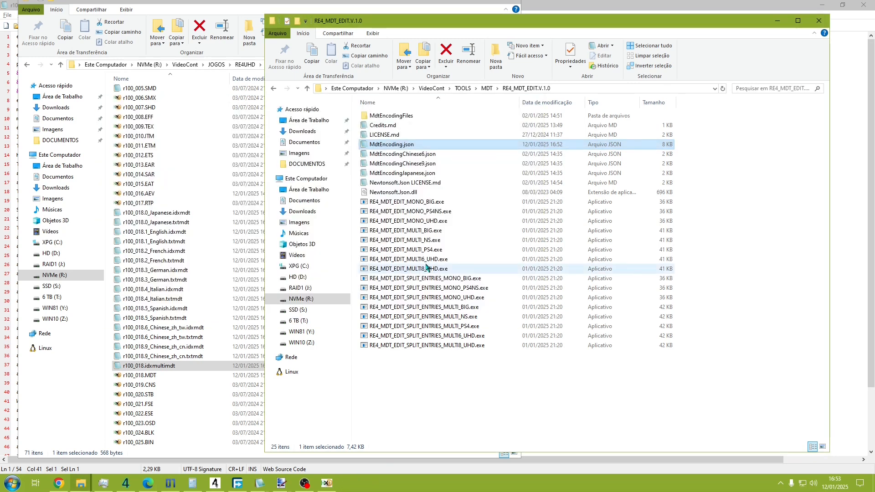
- Repack the room archive by running r100.idx from the St1 folder through JADERLINK_DATUDAS_REPACK.exe
left_click(204, 3)
mouse_move(81, 483)
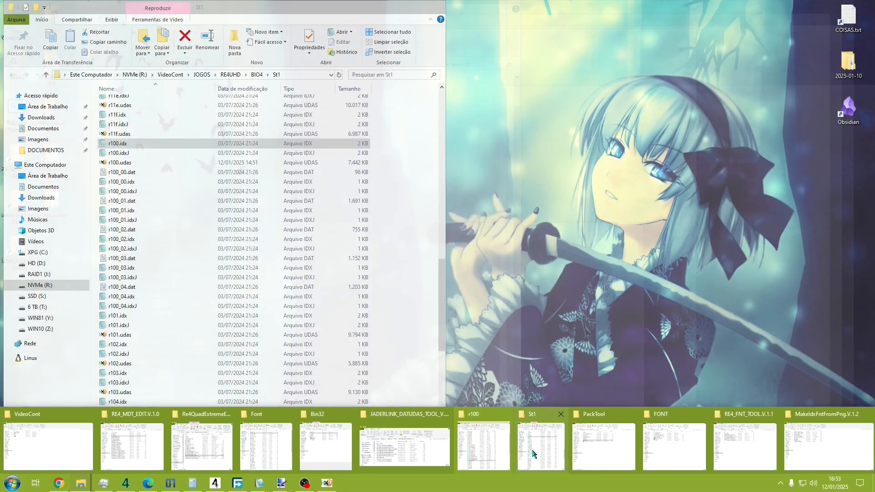
left_click(535, 455)
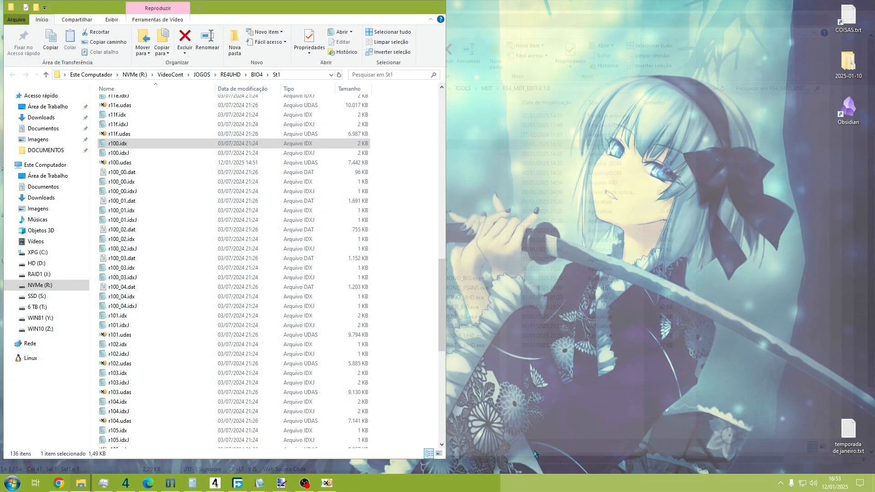
left_click(81, 483)
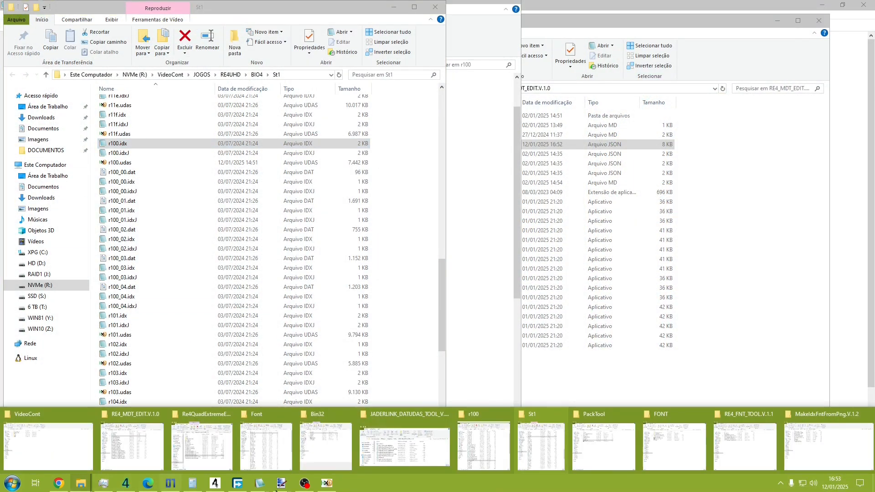
left_click(404, 446)
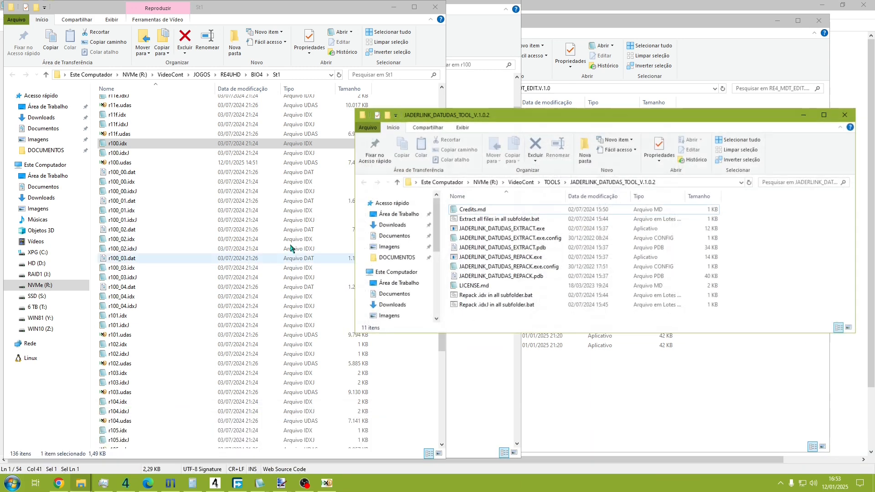
left_click_drag(114, 143, 544, 256)
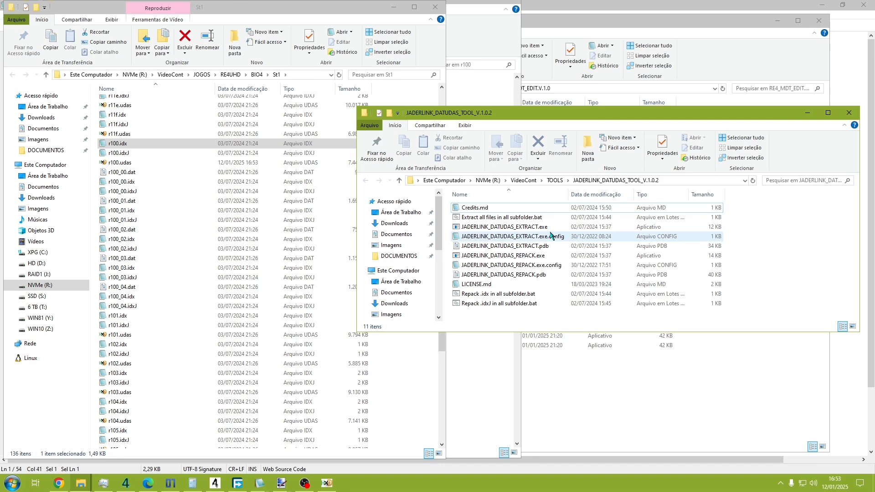
- Switch to Resident Evil 4 and return to the main menu
left_click(222, 480)
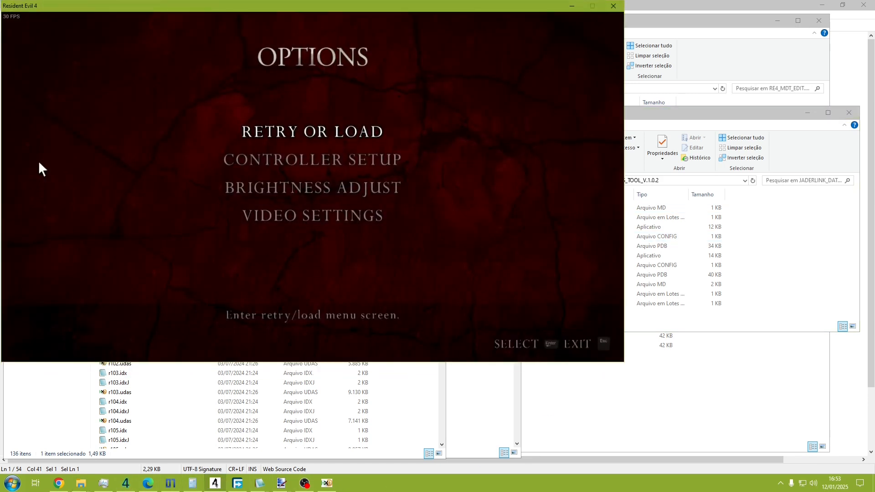
key("Return")
key("Down")
key("Down")
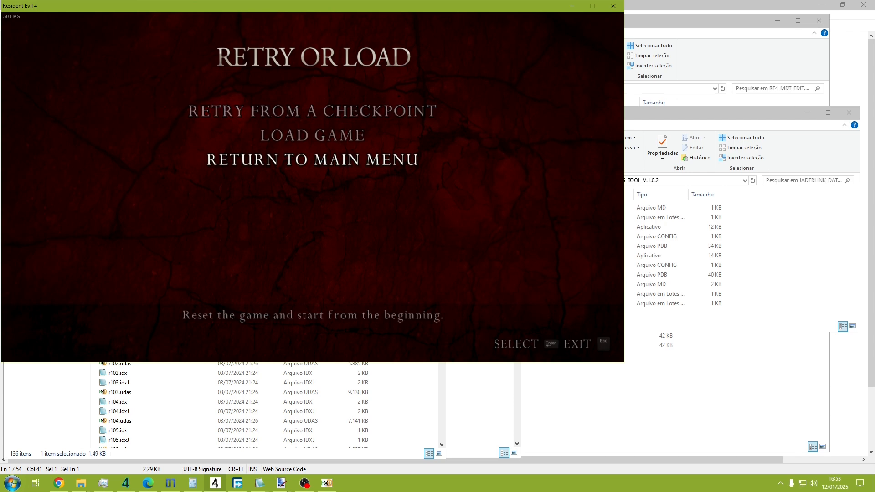
key("Return")
key("Escape")
- Start a new game on Normal difficulty and confirm a costume
key("Return")
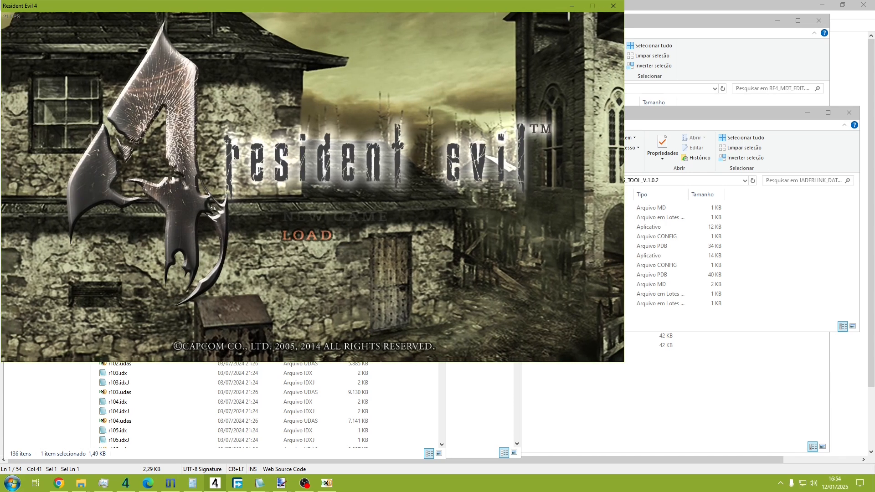
key("Return")
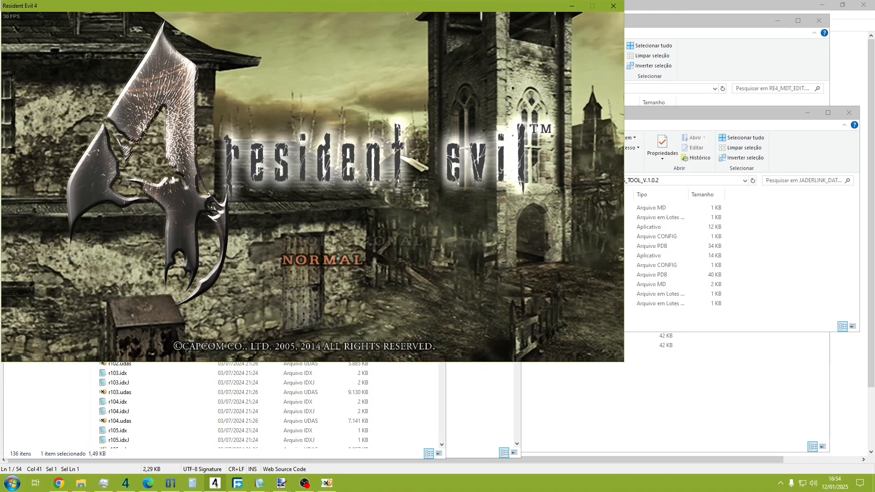
key("Return")
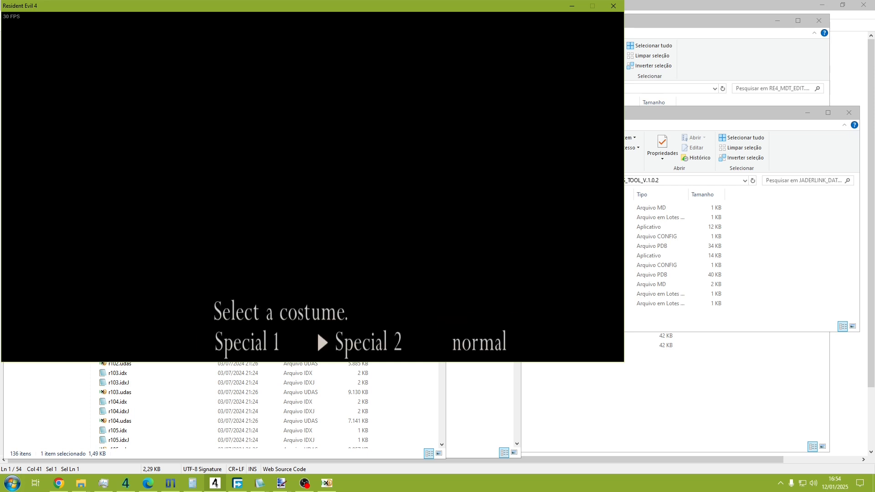
key("Return")
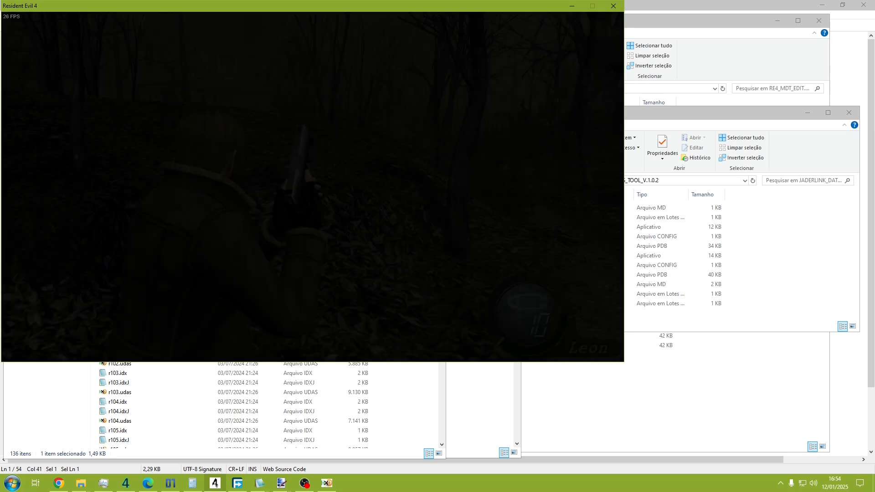
- Walk Leon to the rope bridge and trigger the custom messages to check the new symbol text in the game
key("d")
key("a")
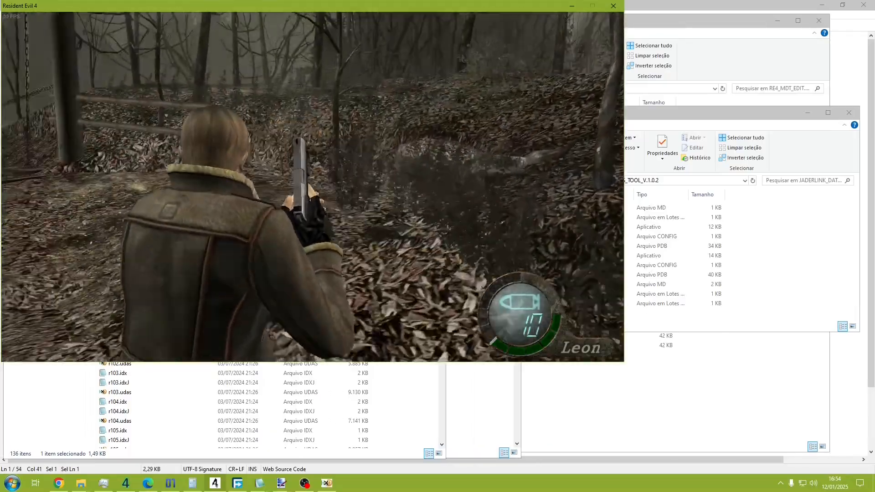
key("w")
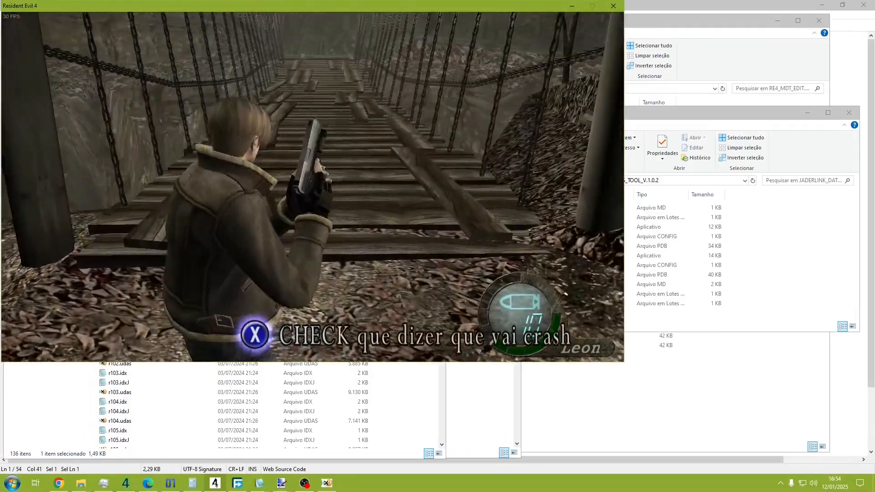
key("a")
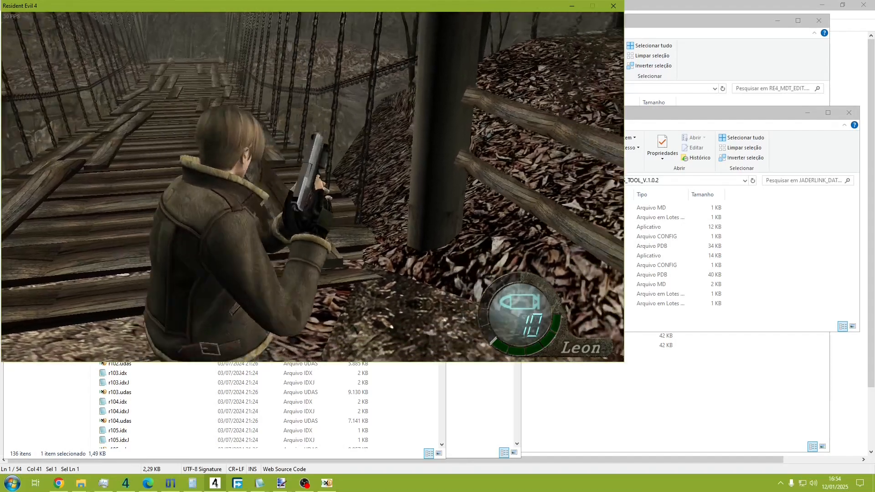
key("a")
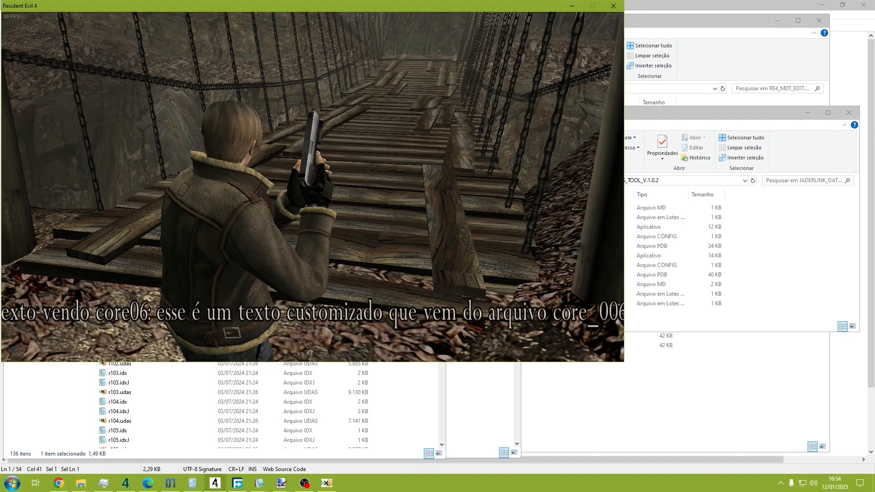
key("d")
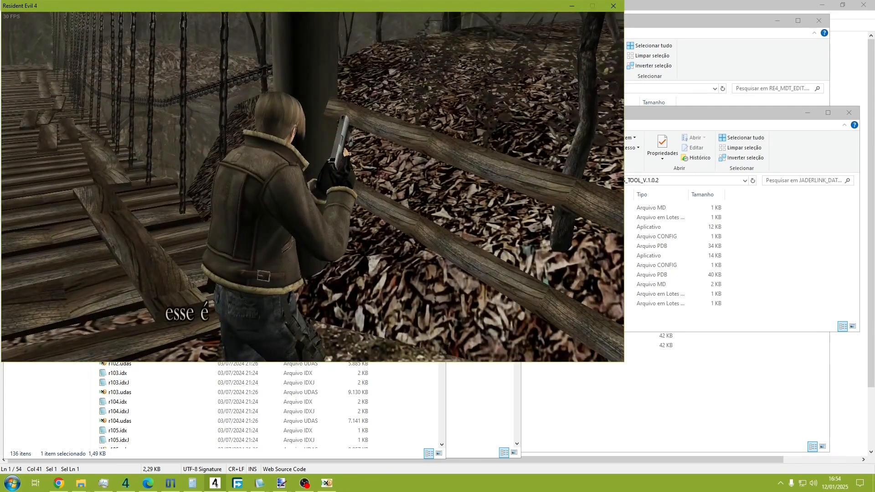
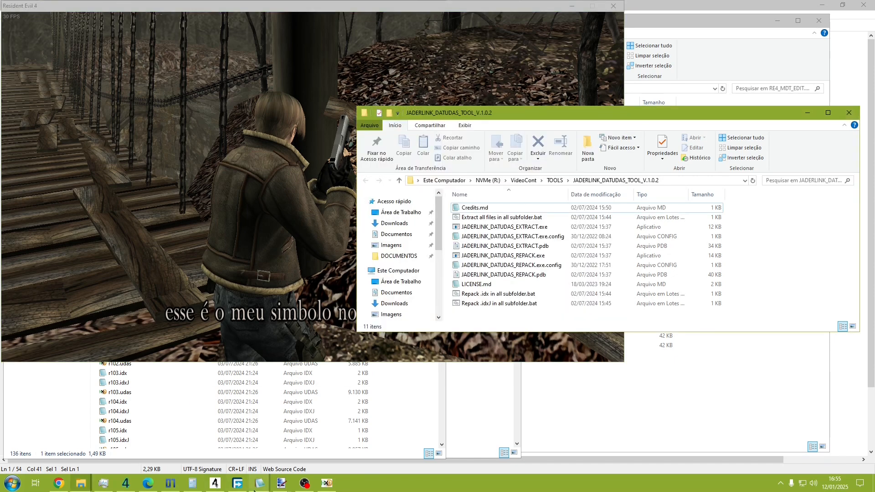
- Bring up the common_p.idxfnt spacing file, the FONT tools folder and the MakeIdxFntFromPng.V.1.2 folder for review
mouse_move(259, 483)
left_click(332, 436)
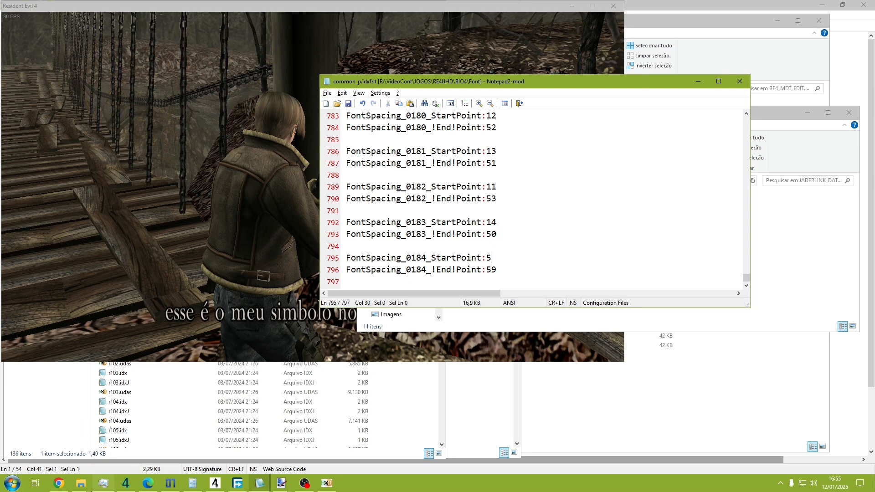
mouse_move(81, 483)
left_click(401, 449)
left_click(400, 131)
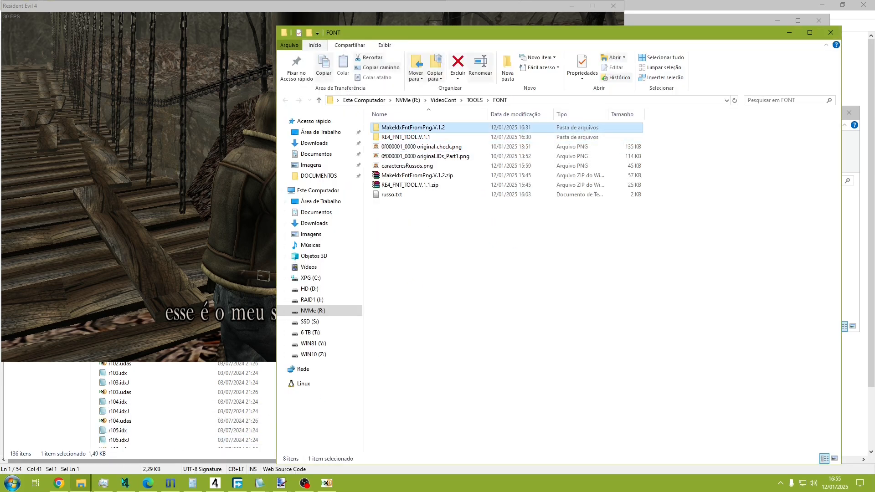
left_click(81, 483)
left_click(828, 446)
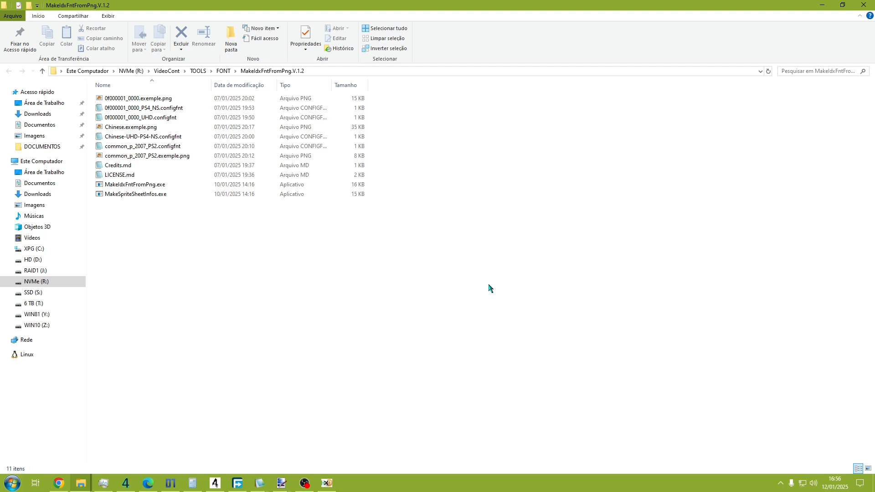
- Open the 0f000001 folder inside PackTool and select 0000.tga
mouse_move(81, 482)
left_click(605, 469)
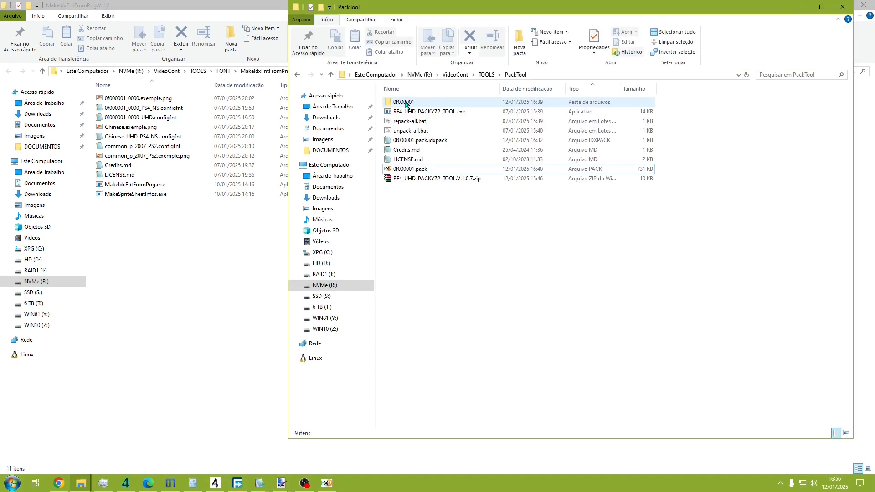
double_click(406, 104)
left_click(405, 102)
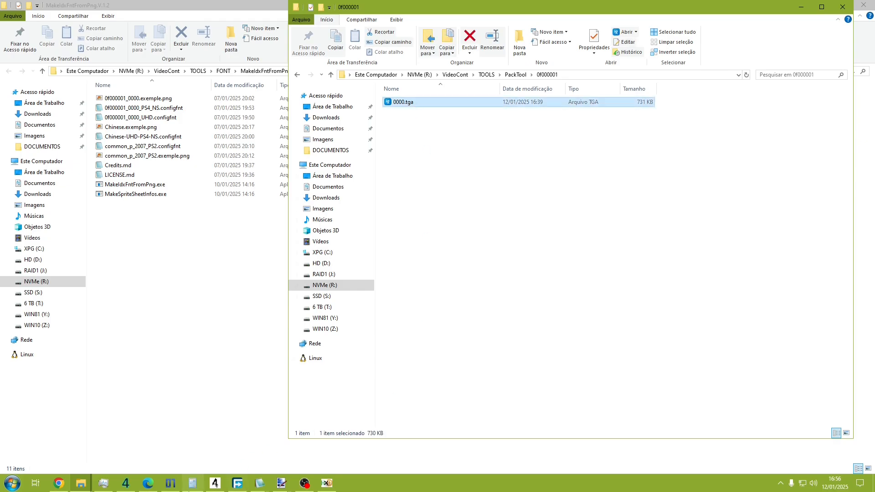
- Switch to paint.net, clear the selection over the smiley in 0000.tga and examine the character-code grid
mouse_move(281, 483)
left_click(332, 437)
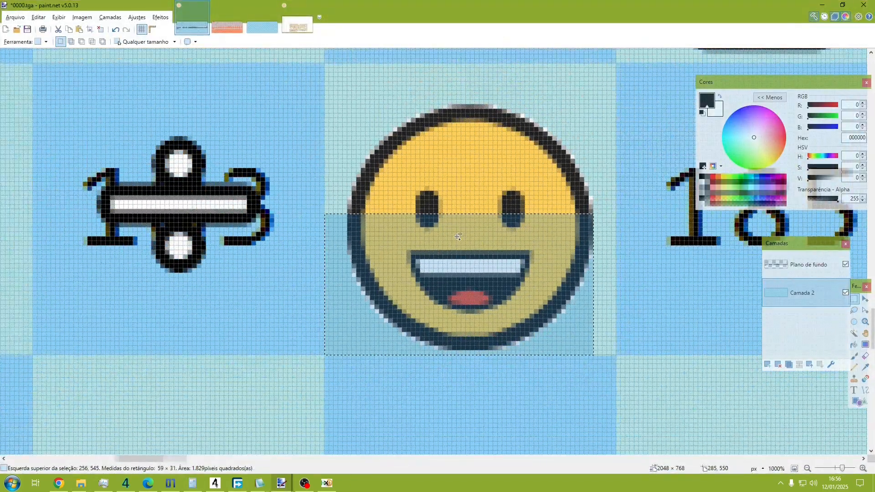
scroll(458, 236, "down", 3)
key("ctrl+d")
scroll(458, 237, "down", 5)
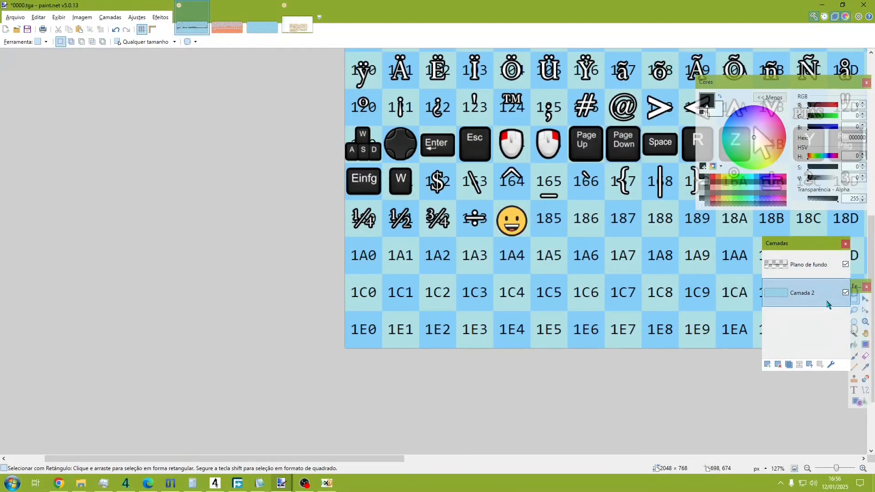
- Hide the Camada 2 grid layer so only the font characters on the transparent background show
left_click(845, 292)
scroll(570, 289, "down", 1)
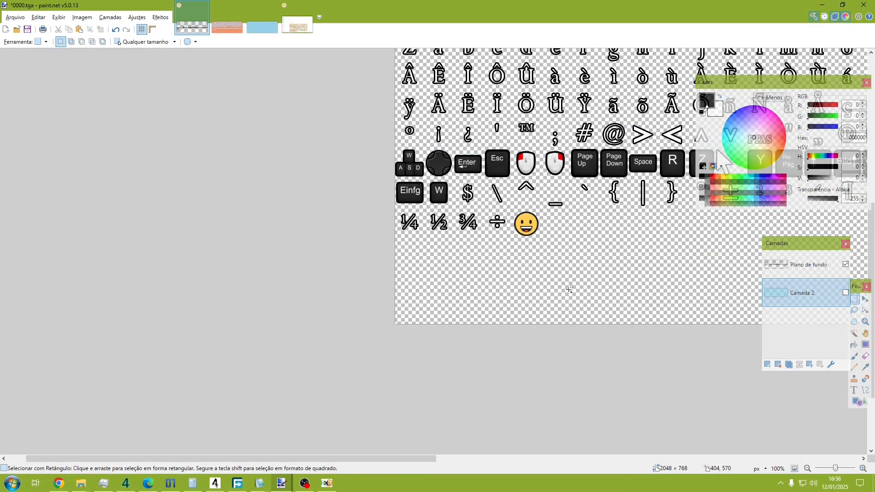
left_click_drag(401, 459, 590, 459)
scroll(564, 406, "down", 1)
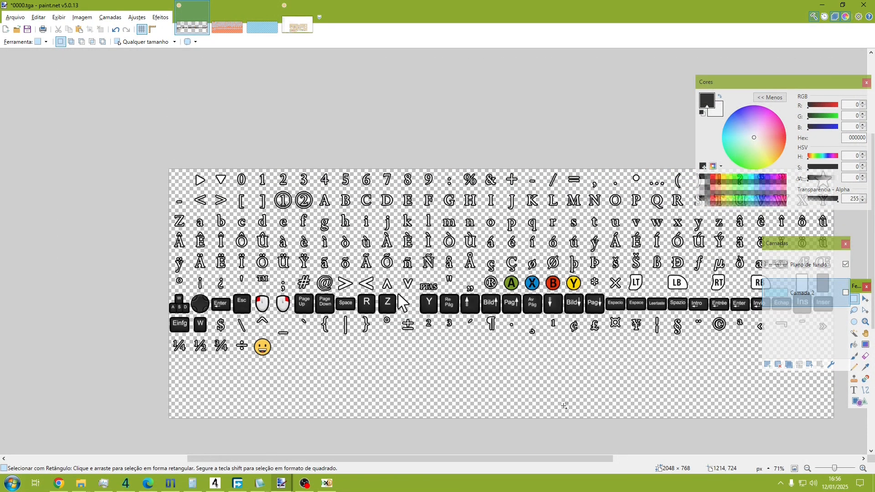
scroll(564, 406, "down", 1)
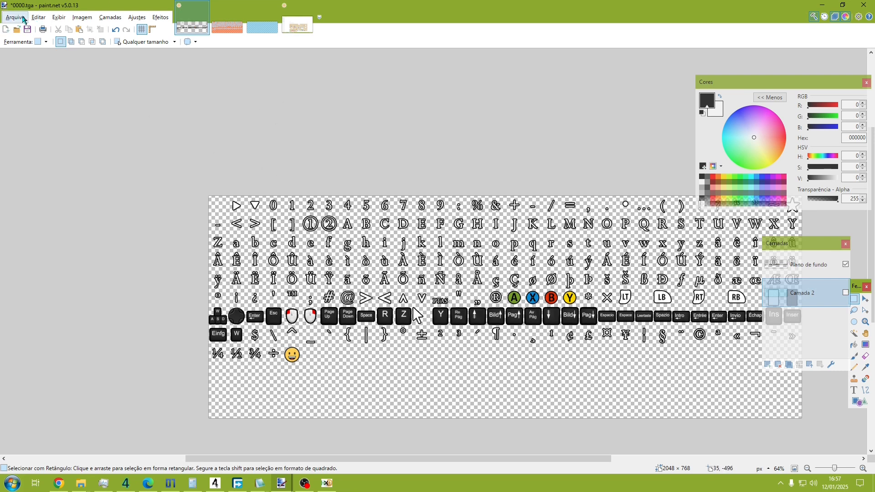
- Save the font sheet as 0000.png in the 0f000001 folder with default PNG settings, flattening the layers
left_click(15, 17)
left_click(49, 91)
left_click(484, 438)
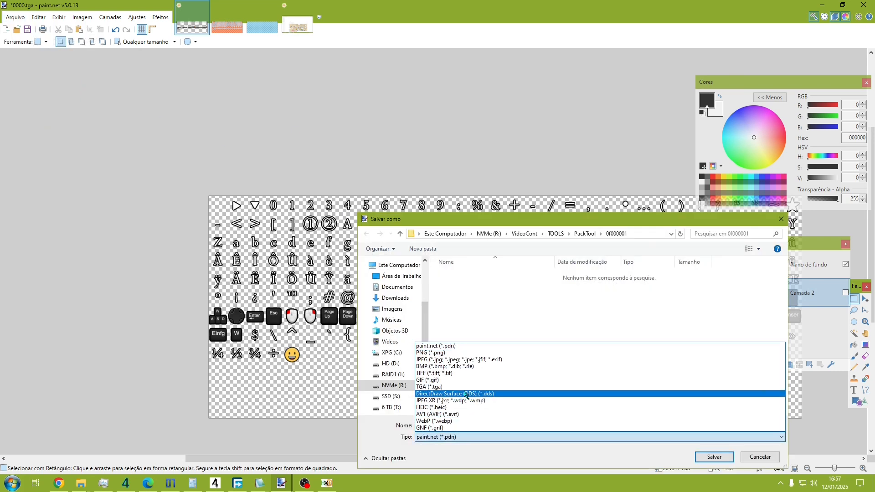
left_click(447, 353)
left_click(714, 456)
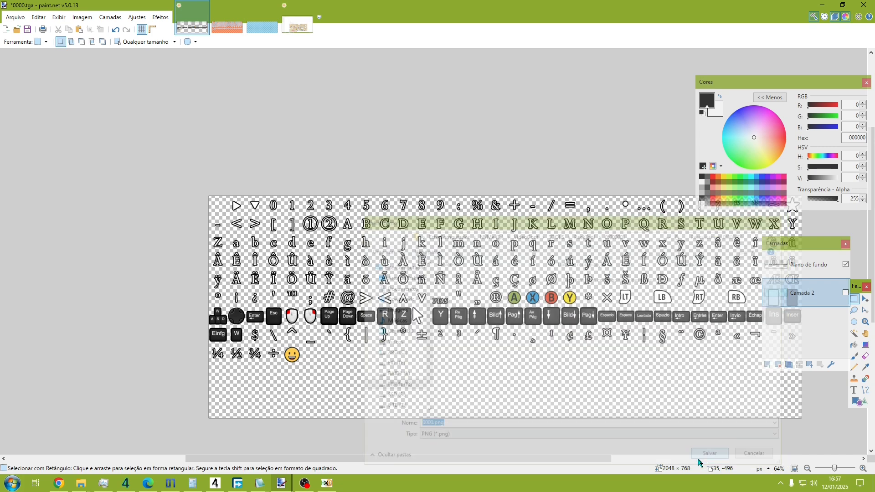
left_click(493, 401)
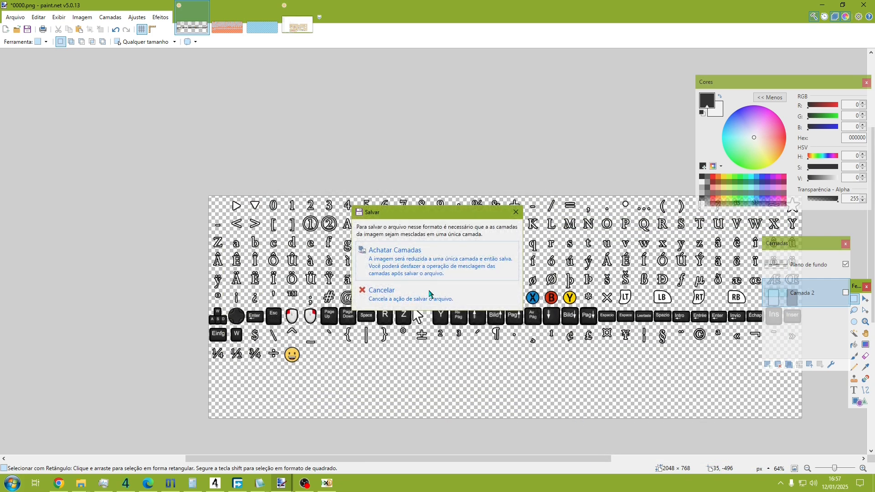
left_click(440, 269)
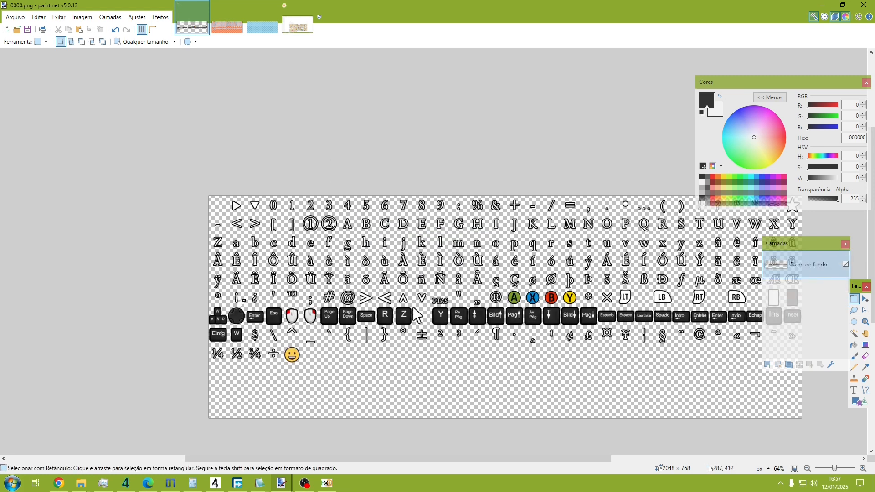
- Copy 0f000001_0000_UHD.configfnt from the MakeIdxFntFromPng.V.1.2 folder into PackTool's 0f000001 folder beside 0000.png
left_click(823, 5)
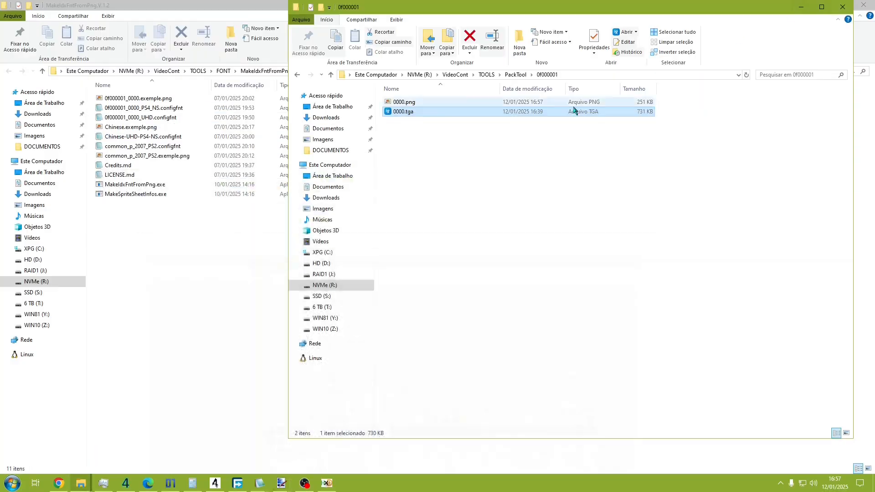
left_click(507, 198)
left_click(171, 305)
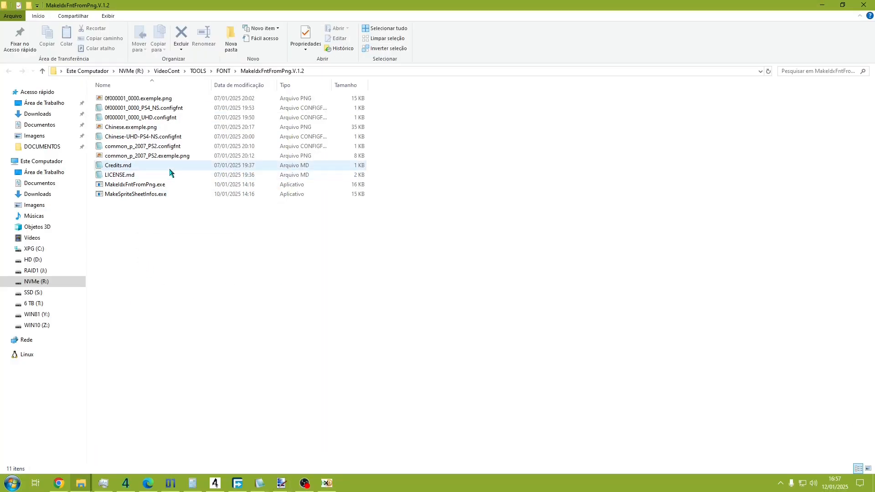
left_click(192, 147)
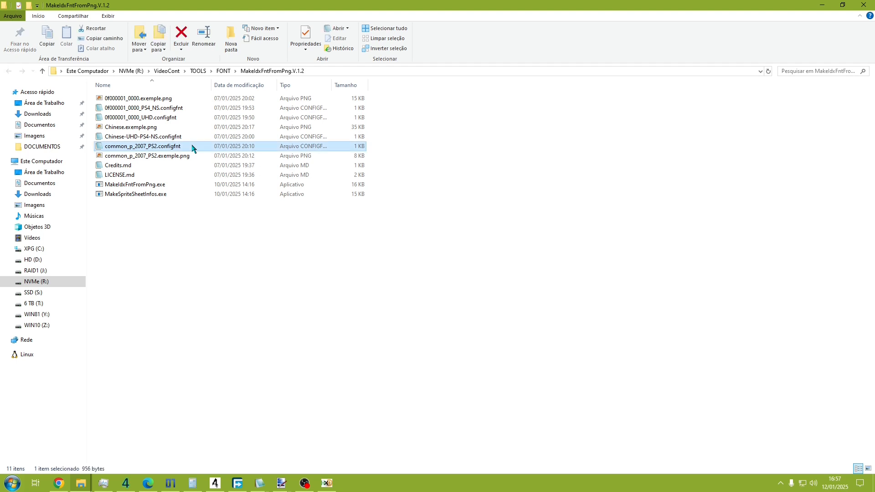
key("Up")
key("Up")
key("Up")
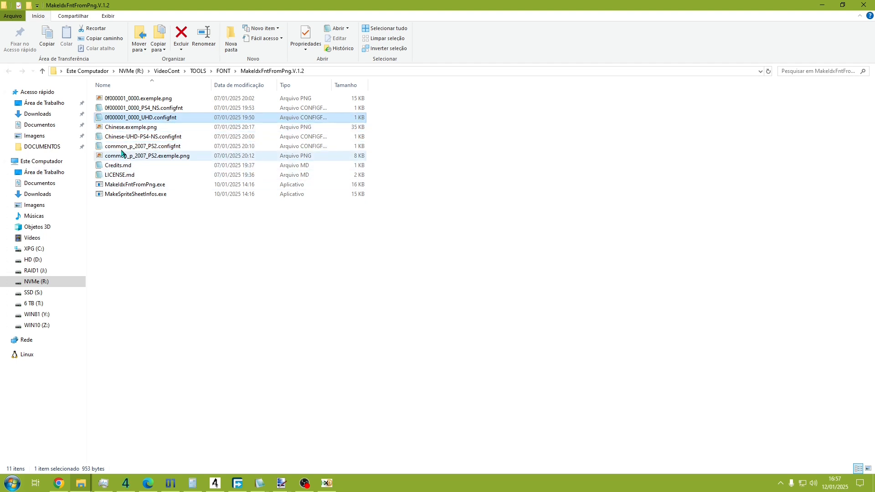
left_click_drag(126, 119, 571, 246)
key("alt+Tab")
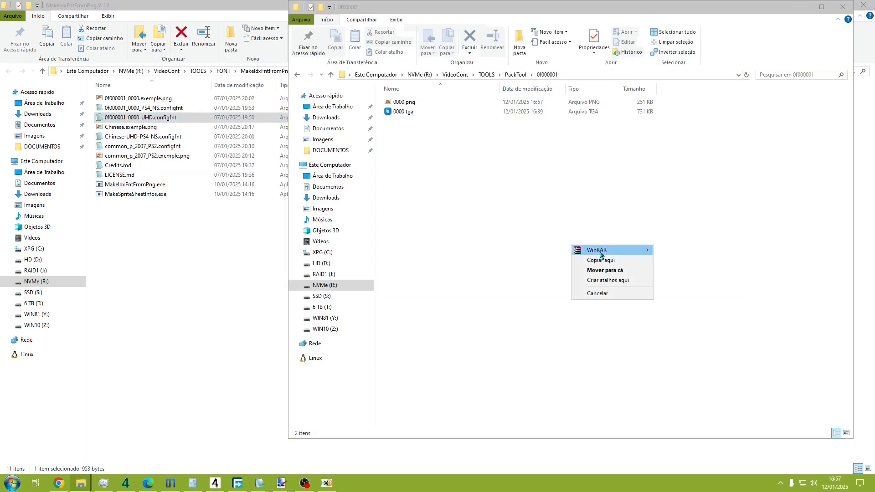
left_click(587, 248)
- Open the copied 0f000001_0000_UHD.configfnt in Notepad2-mod and review its important settings and overlay data headers
double_click(441, 121)
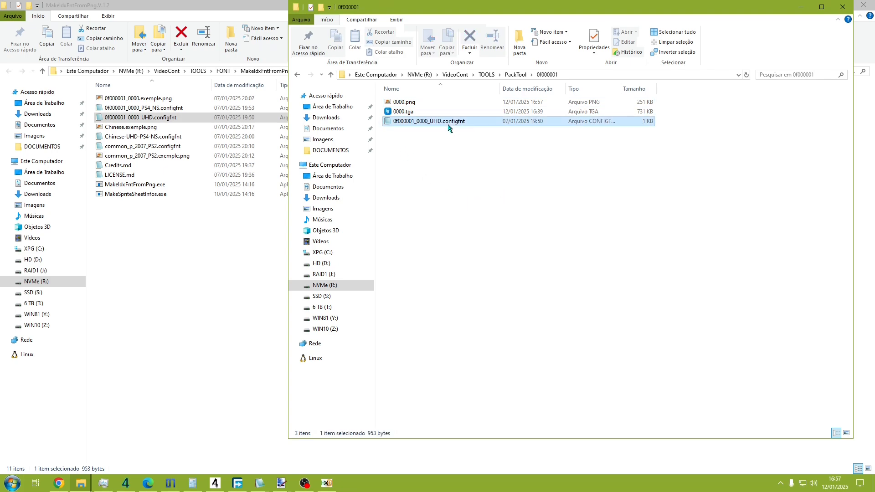
left_click(463, 316)
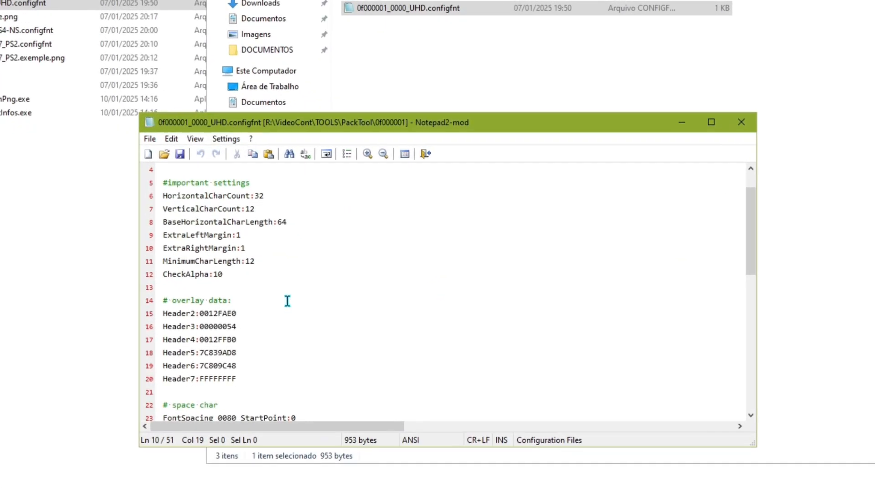
left_click(325, 337)
scroll(203, 302, "down", 2)
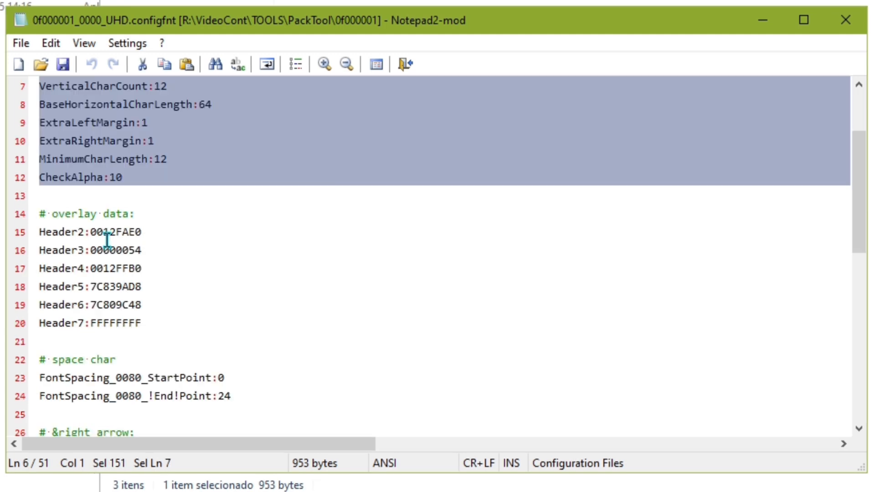
left_click(364, 216)
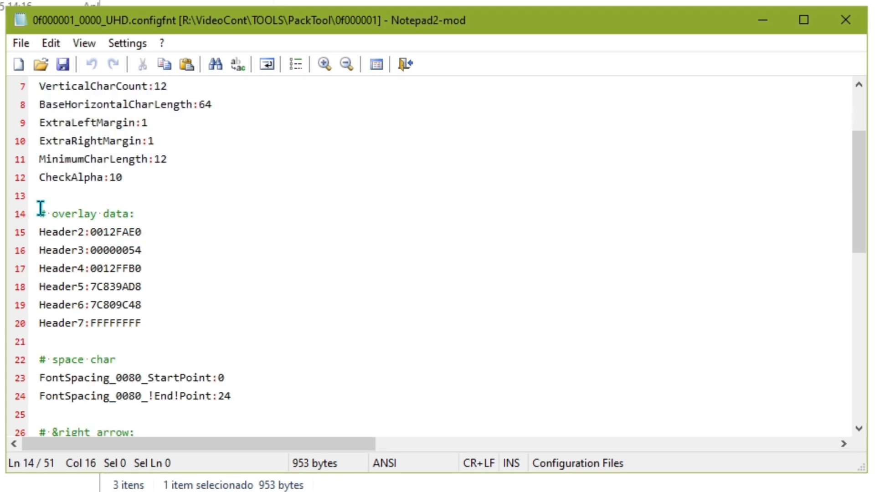
left_click_drag(39, 211, 319, 413)
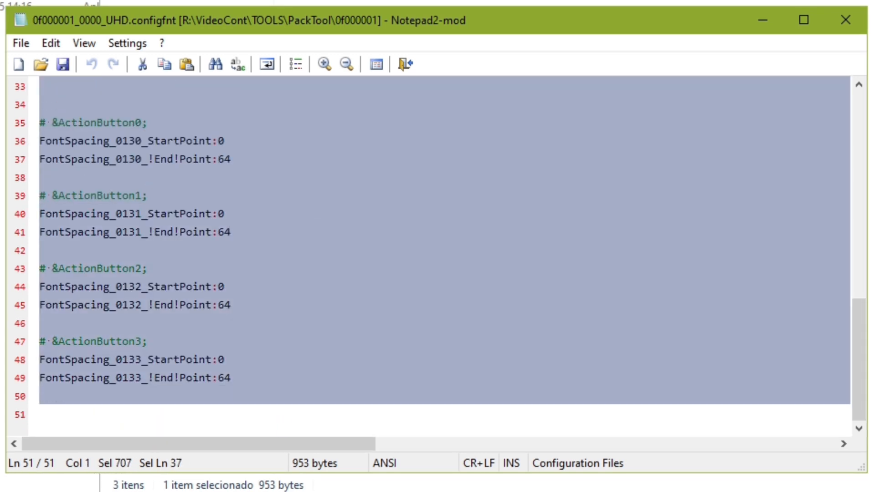
scroll(356, 318, "up", 8)
left_click(200, 321)
left_click_drag(200, 297, 40, 195)
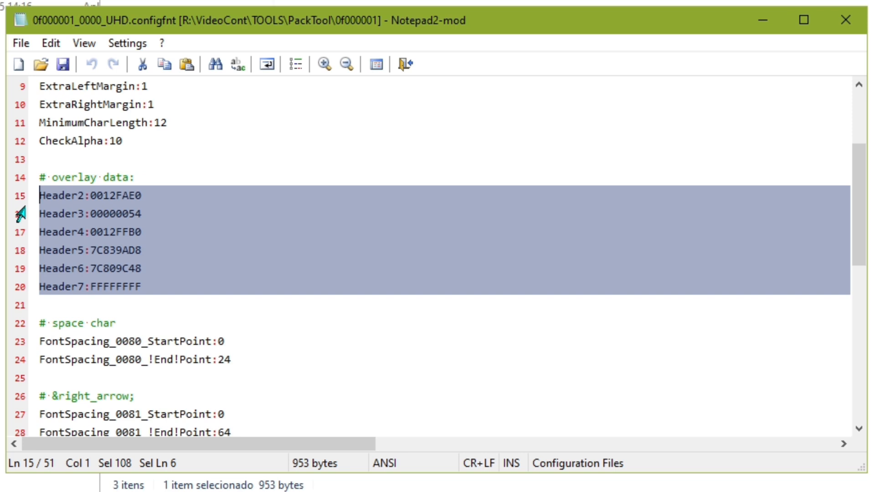
- Examine the FontSpacing start and end point entries below the overlay data in the config file
scroll(82, 259, "down", 3)
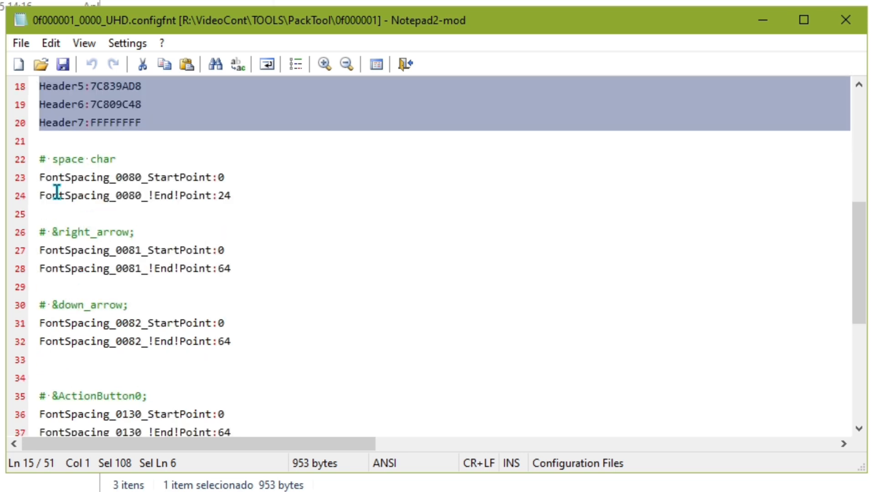
left_click_drag(59, 180, 305, 381)
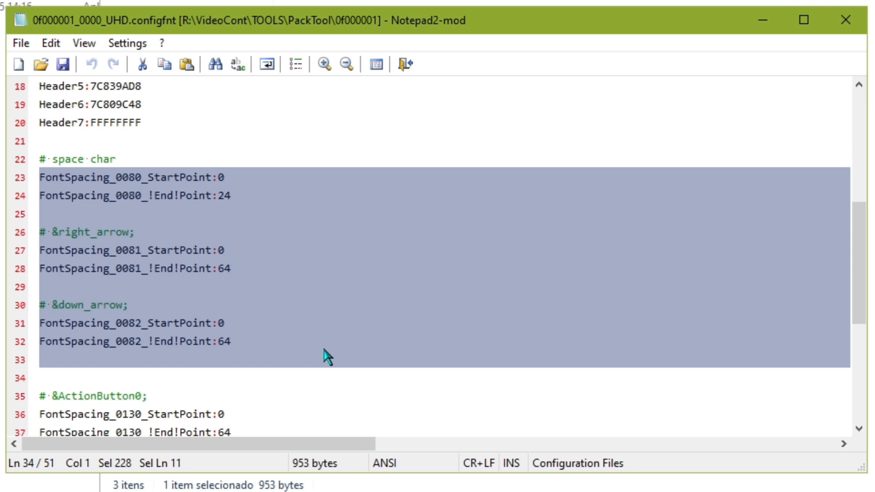
scroll(292, 341, "down", 2)
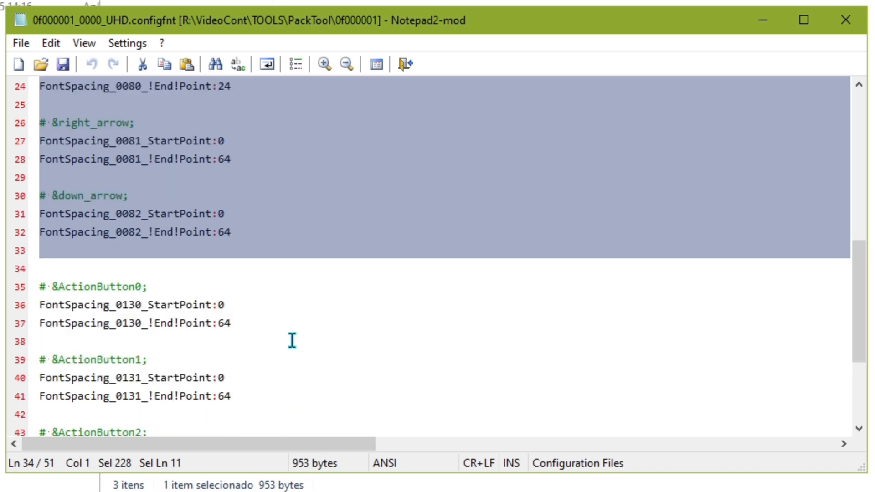
left_click(303, 324)
scroll(310, 334, "down", 3)
left_click(256, 319)
scroll(258, 318, "up", 2)
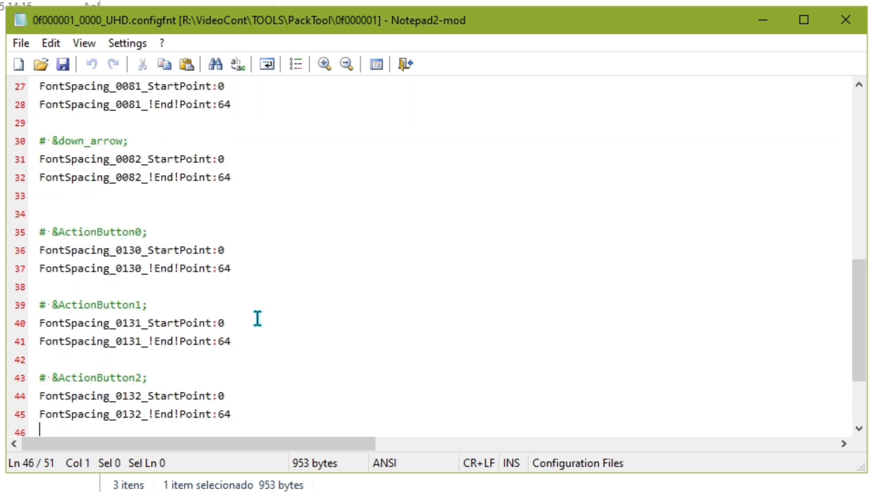
scroll(249, 310, "up", 4)
left_click(275, 303)
scroll(246, 293, "down", 1)
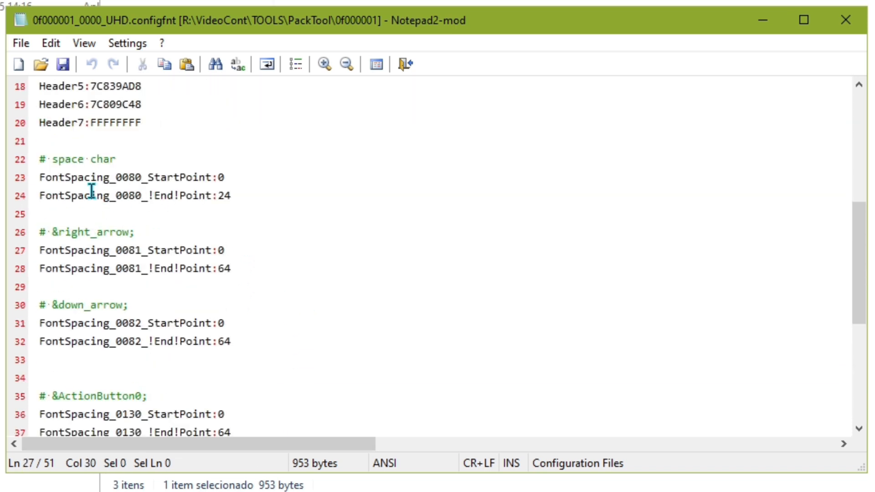
- Check which characters have fixed spacing by reading the space, right arrow, down arrow and ActionButton comment blocks
left_click(120, 150)
left_click_drag(46, 161, 161, 162)
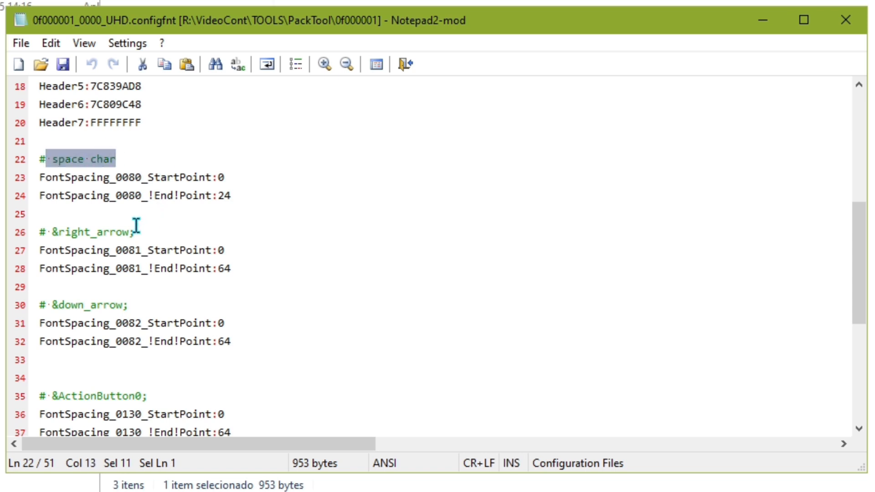
scroll(136, 225, "down", 1)
left_click_drag(52, 177, 145, 168)
left_click(77, 178)
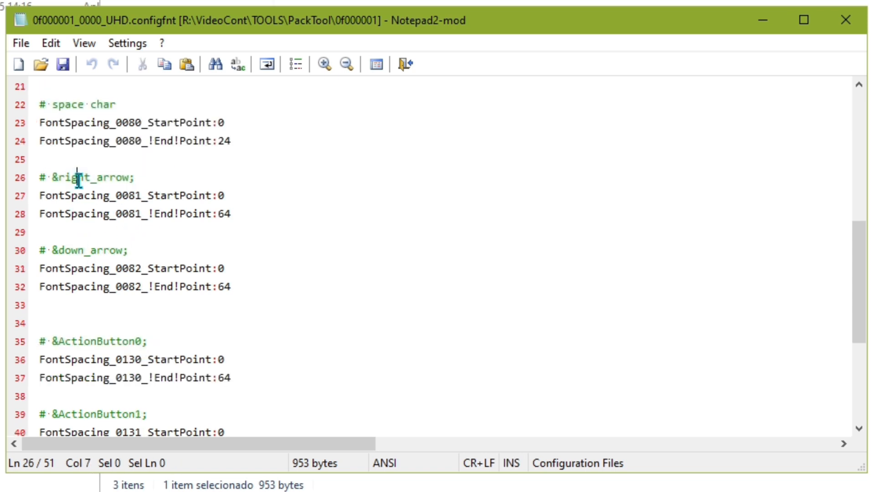
double_click(77, 178)
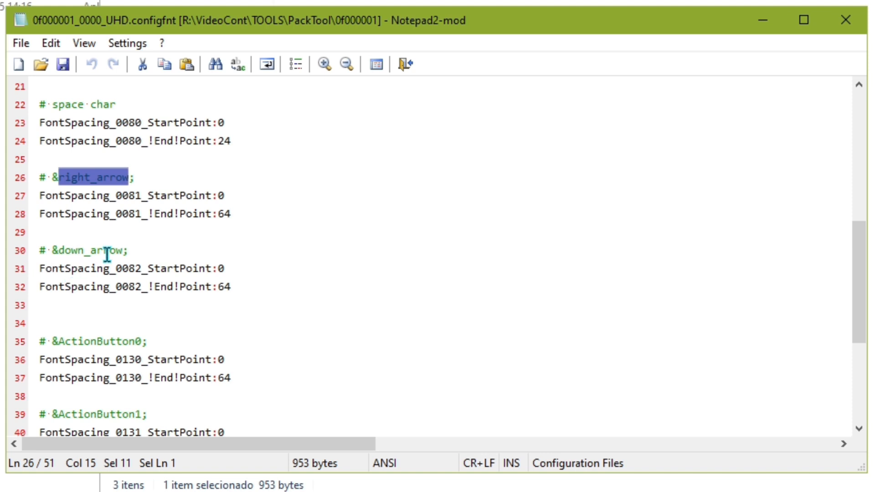
left_click_drag(116, 251, 98, 250)
left_click(131, 250)
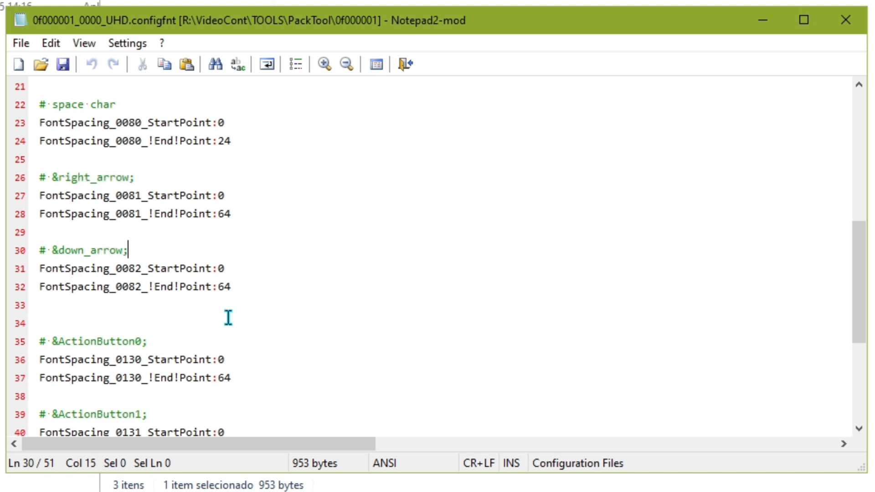
scroll(218, 306, "down", 1)
scroll(194, 200, "up", 1)
scroll(200, 328, "down", 2)
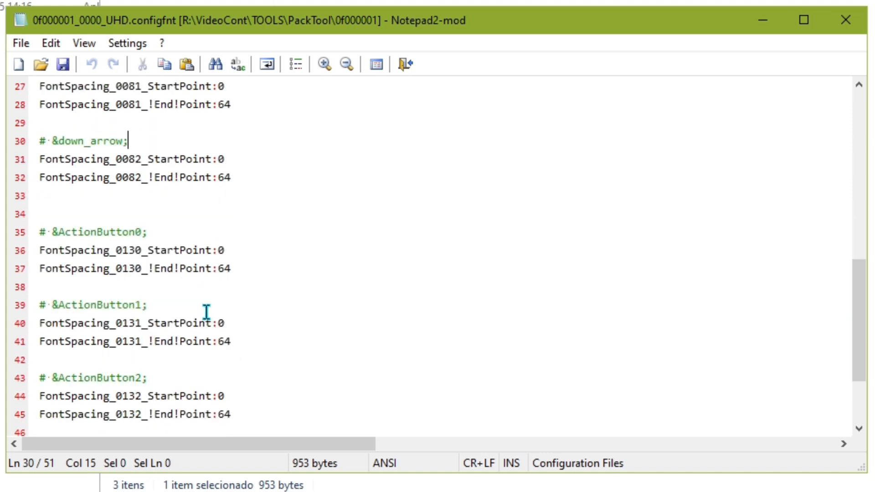
scroll(206, 312, "down", 2)
left_click_drag(59, 122, 273, 386)
left_click(269, 377)
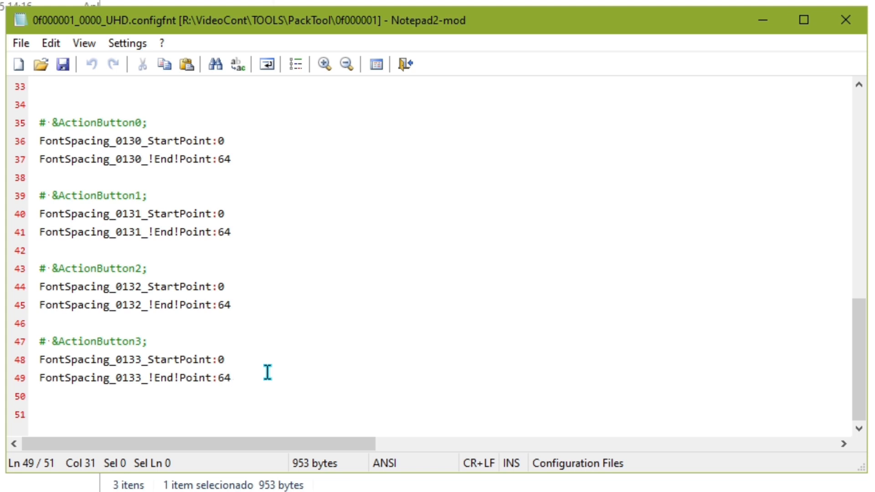
- Review the HorizontalCharCount and VerticalCharCount entries under the important settings of the config file
scroll(265, 351, "up", 4)
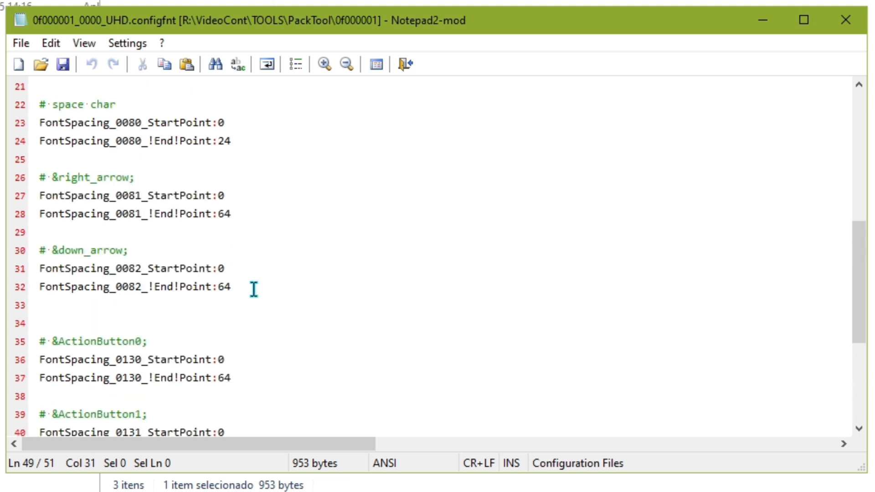
scroll(254, 289, "up", 7)
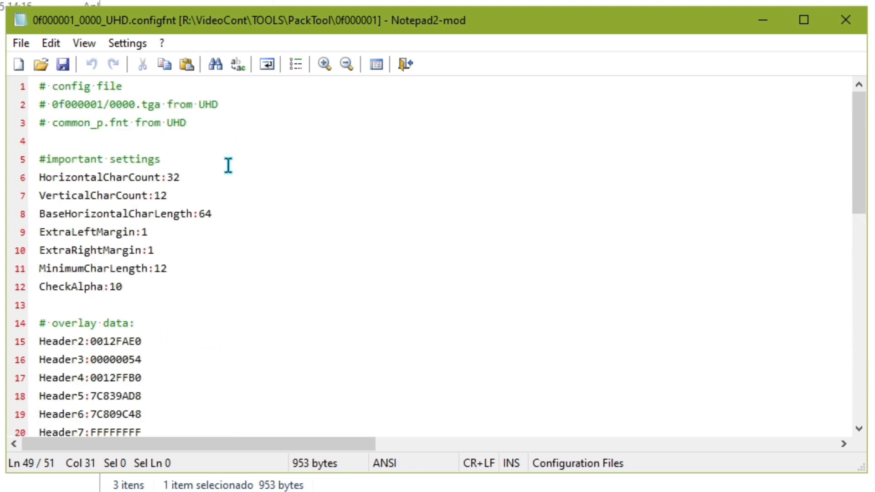
left_click(228, 165)
left_click_drag(167, 196, 24, 190)
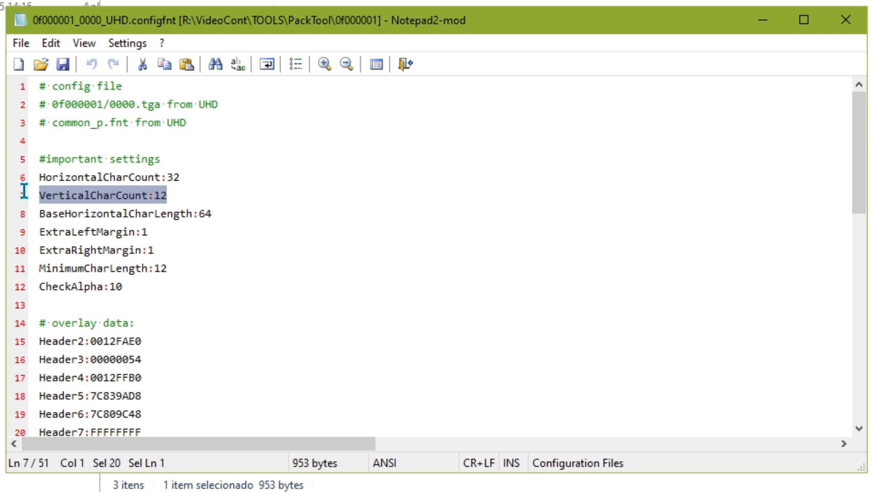
left_click(63, 178)
left_click(209, 181)
key("shift+Left")
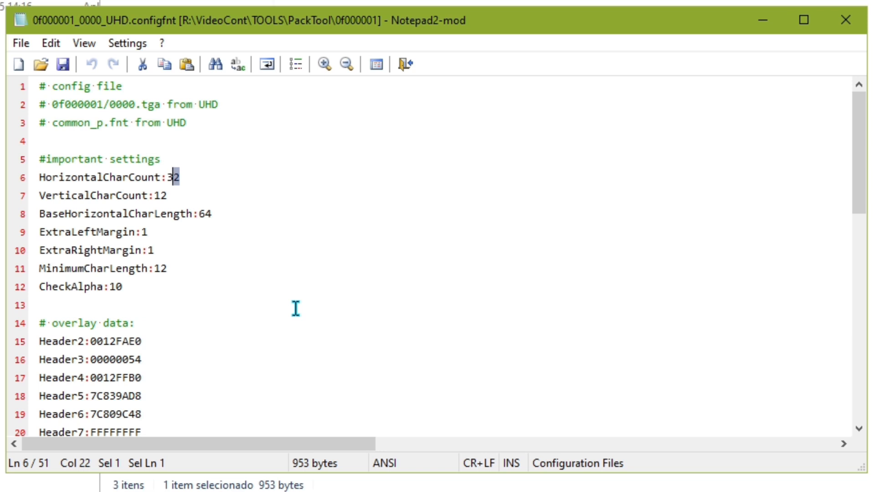
key("Down")
key("shift+Left")
key("shift+Left")
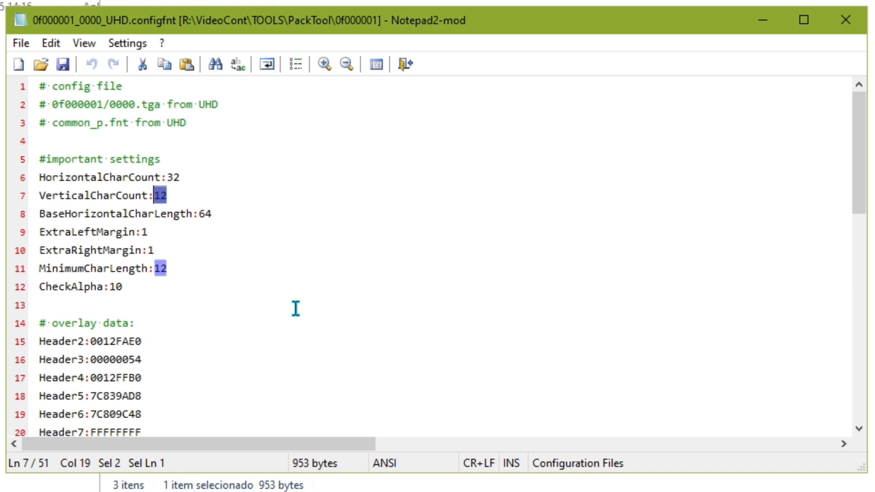
- Examine the BaseHorizontalCharLength value in the config file's important settings
key("Down")
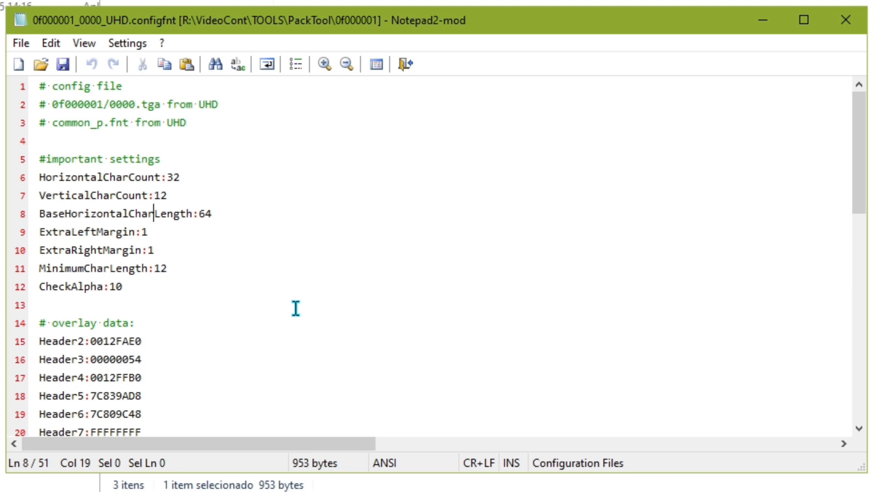
key("Right")
key("Right")
key("Right")
key("Right")
key("Right")
key("Right")
key("Right")
key("shift+Right")
key("shift+Right")
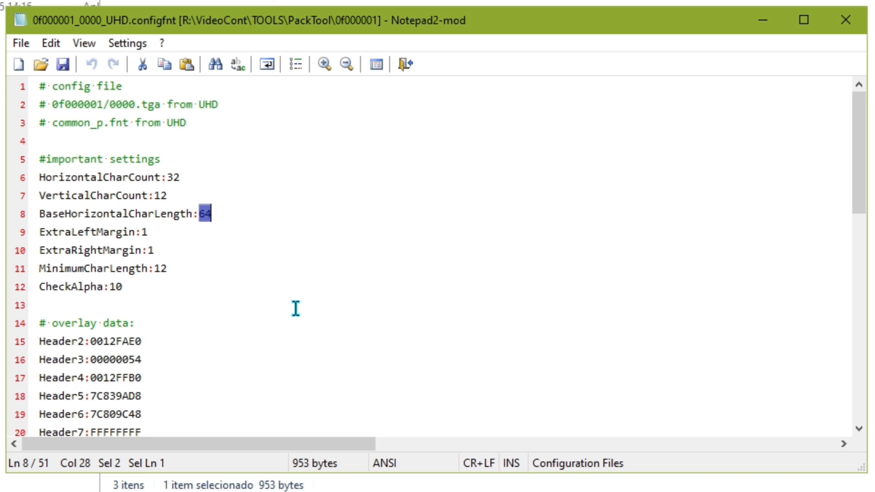
- Check what ExtraLeftMargin means by marking the division sign in 0000.png, first about 36 px wide and then about 38 px with side margins
key("Down")
key("shift+Left")
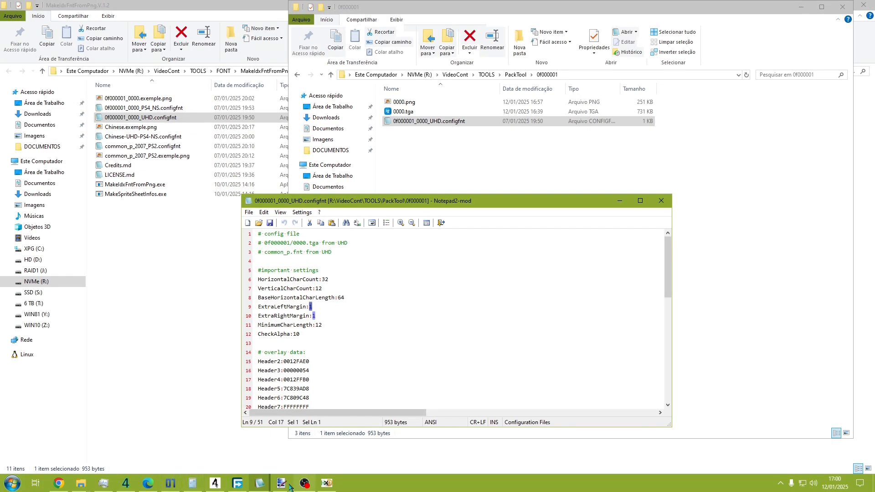
mouse_move(290, 486)
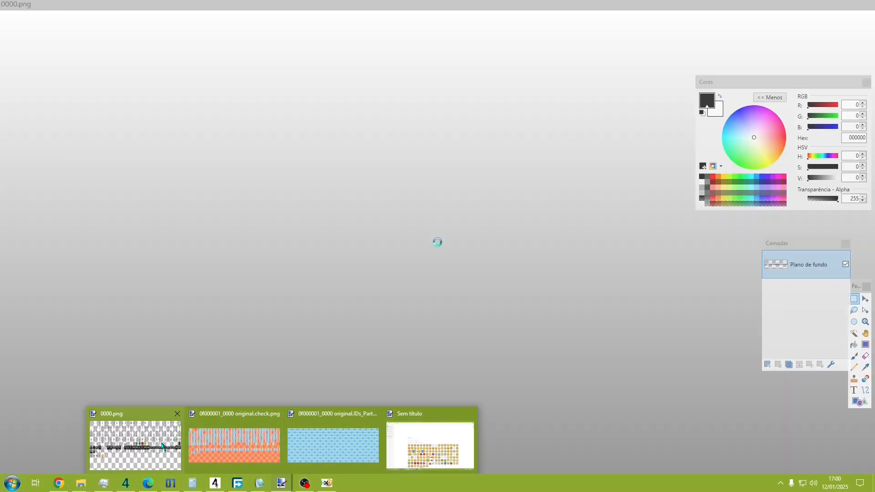
left_click(162, 446)
scroll(366, 219, "up", 5)
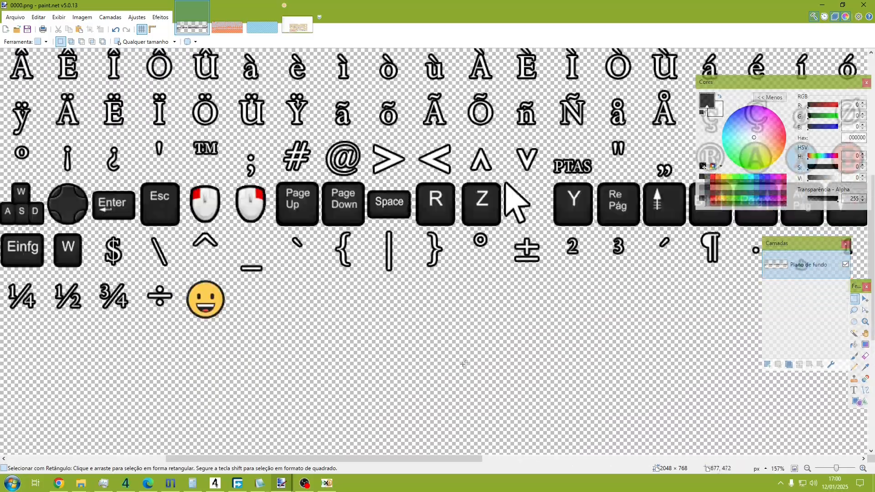
scroll(463, 363, "up", 8)
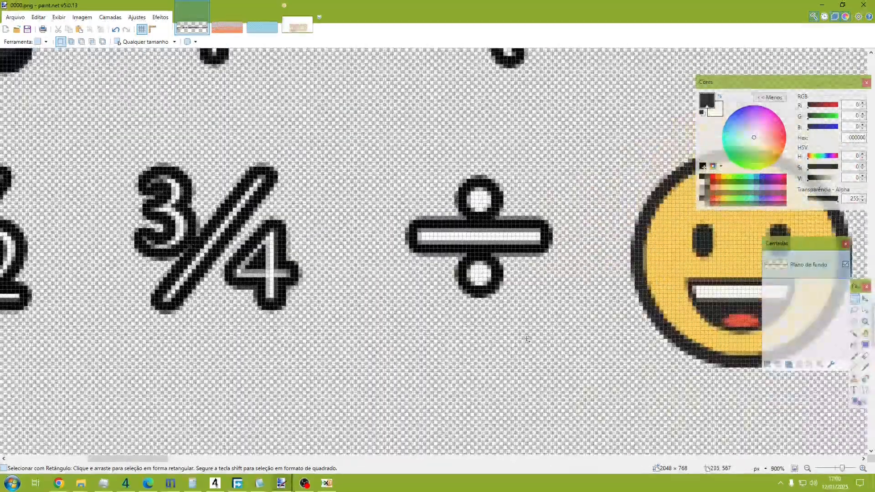
scroll(526, 339, "up", 1)
left_click_drag(395, 192, 558, 410)
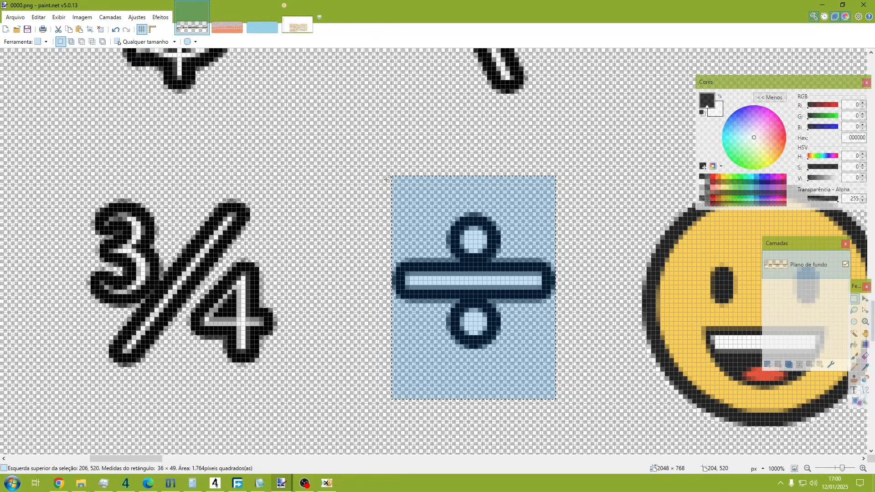
left_click_drag(387, 179, 557, 410)
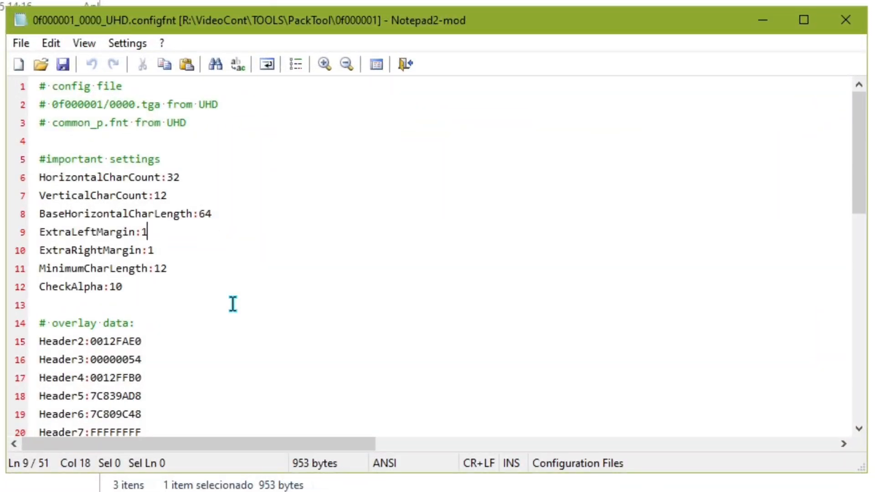
- Examine the ExtraRightMargin, MinimumCharLength and CheckAlpha settings, and clear the selection around the division sign in 0000.png
key("Down")
key("Up")
key("Down")
key("Down")
key("Right")
key("Right")
key("Right")
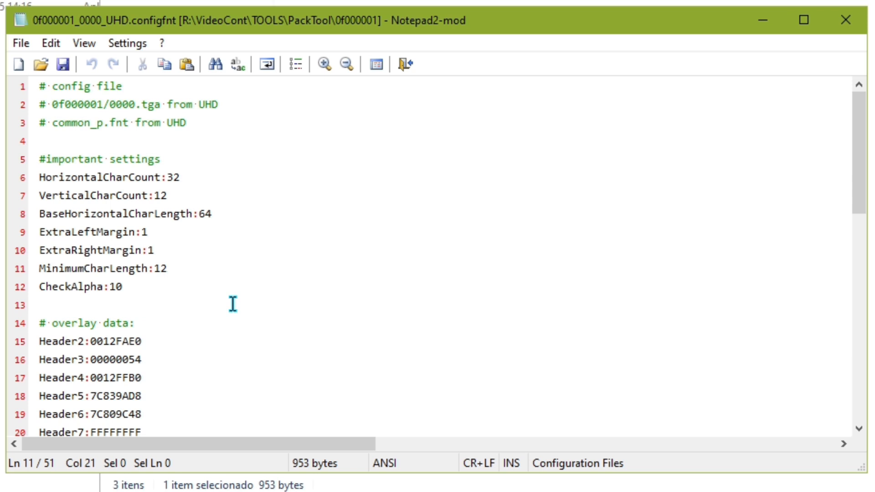
key("Down")
key("shift+Left")
key("shift+Left")
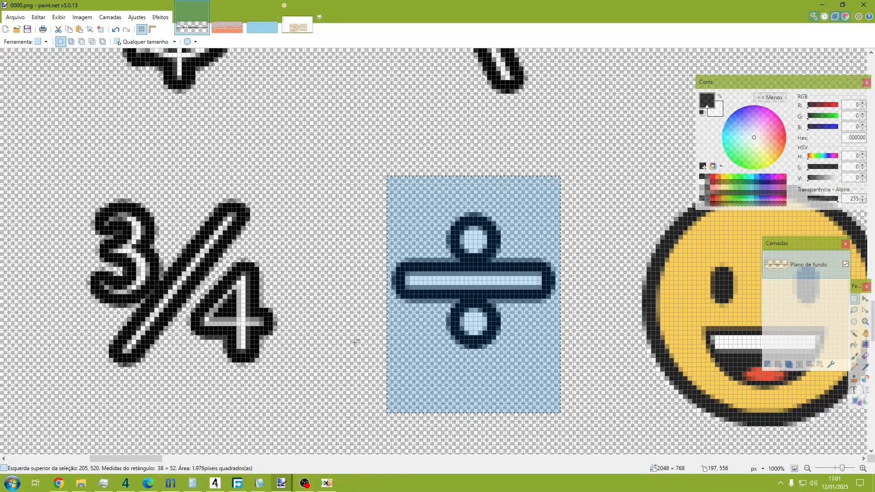
left_click(356, 342)
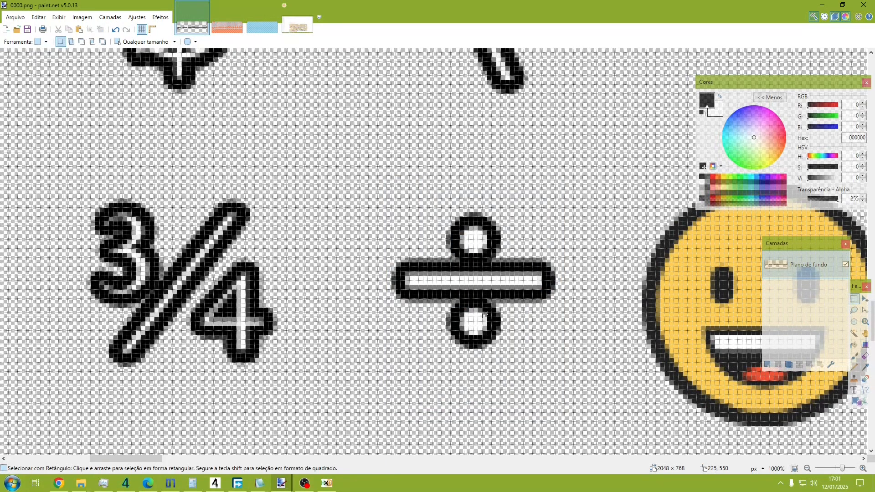
key("alt+Tab")
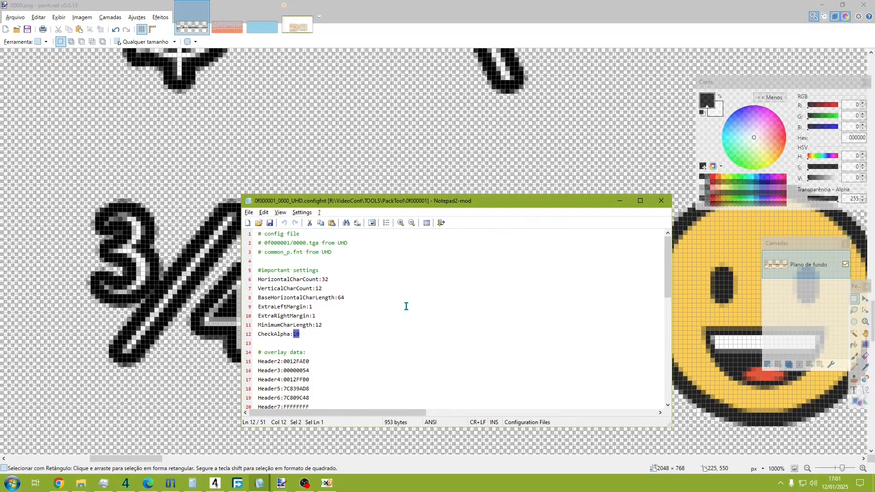
- Recheck the ExtraLeftMargin and ExtraRightMargin lines, close the config file and return to the 0f000001 folder
scroll(404, 306, "down", 10)
scroll(404, 311, "up", 7)
left_click(404, 311)
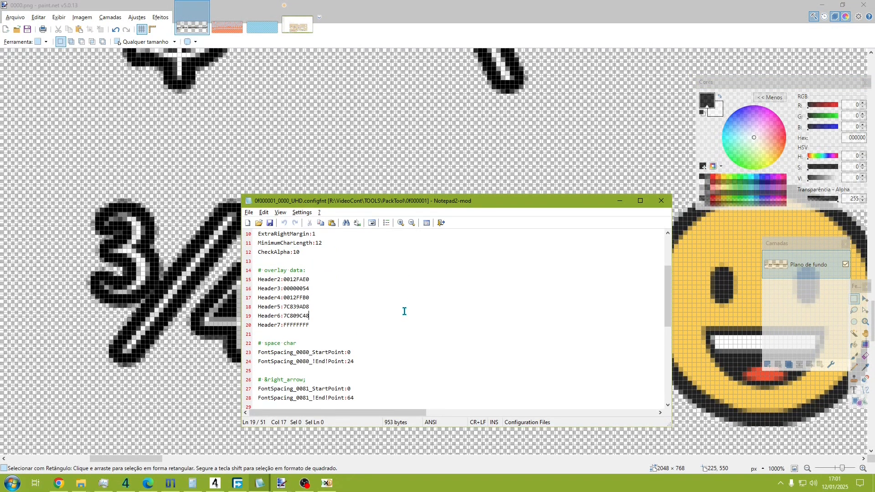
scroll(404, 311, "up", 2)
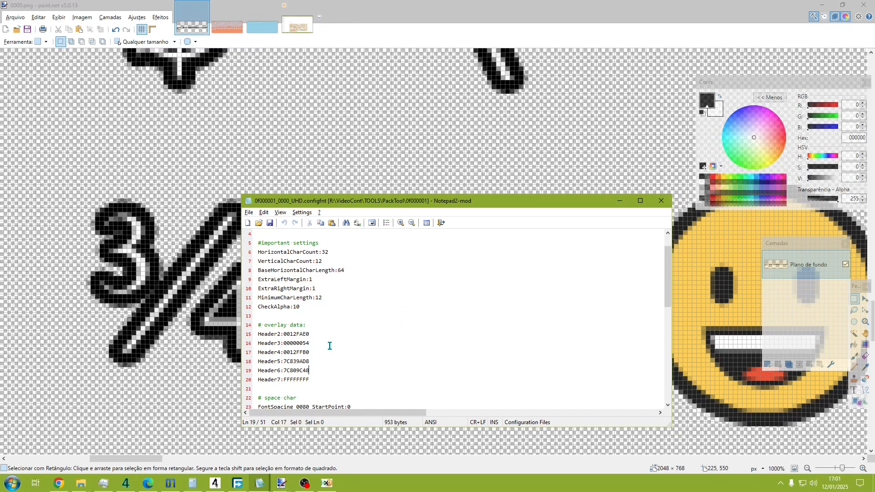
left_click_drag(331, 287, 248, 276)
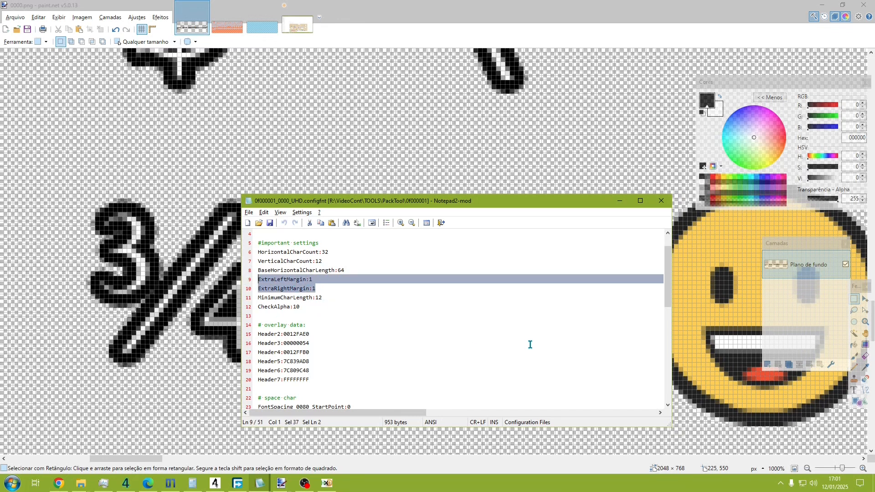
left_click(659, 202)
left_click(806, 5)
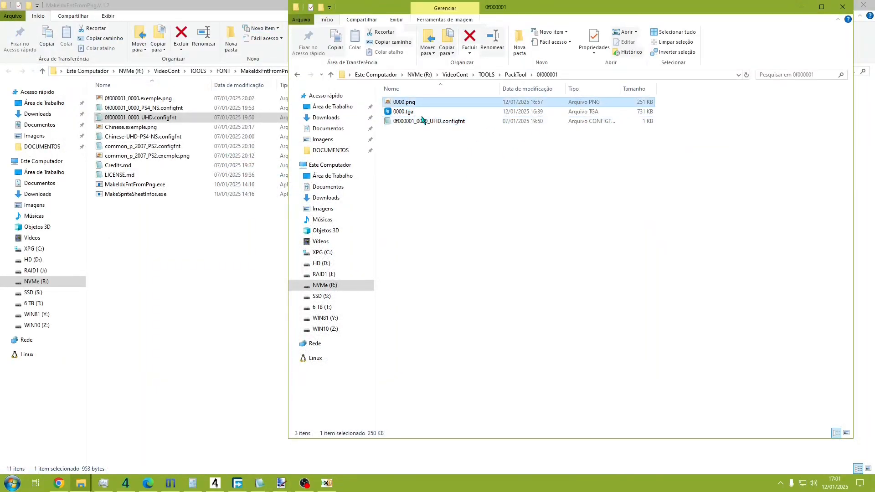
- Run MakeIdxFntFromPng.exe on 0000.png together with 0f000001_0000_UHD.configfnt, and dismiss the console once processing ends
left_click(416, 122, "ctrl")
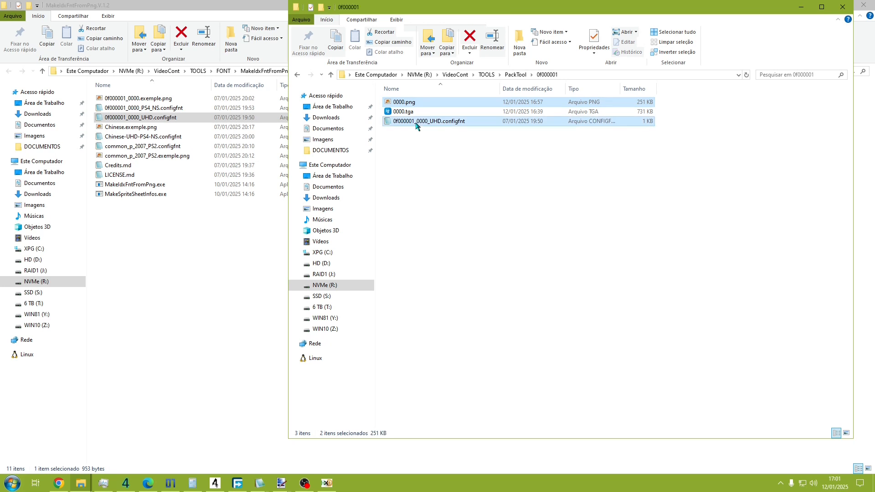
left_click_drag(415, 126, 135, 189)
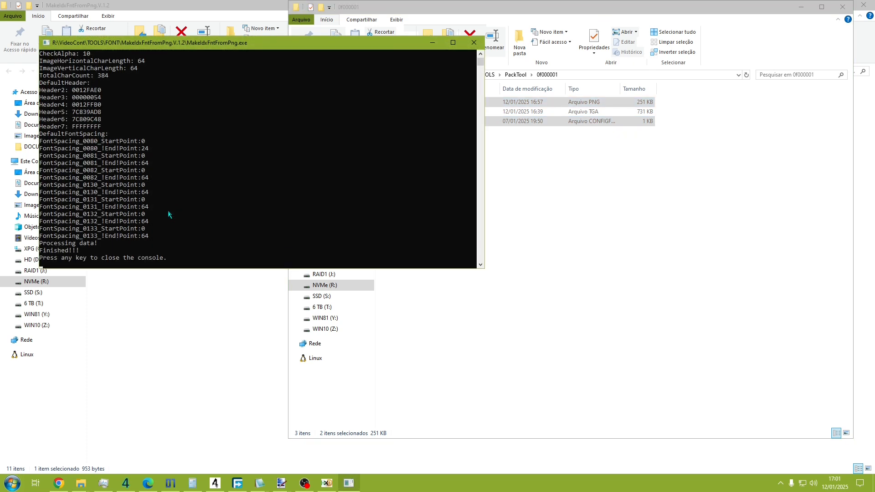
key("Return")
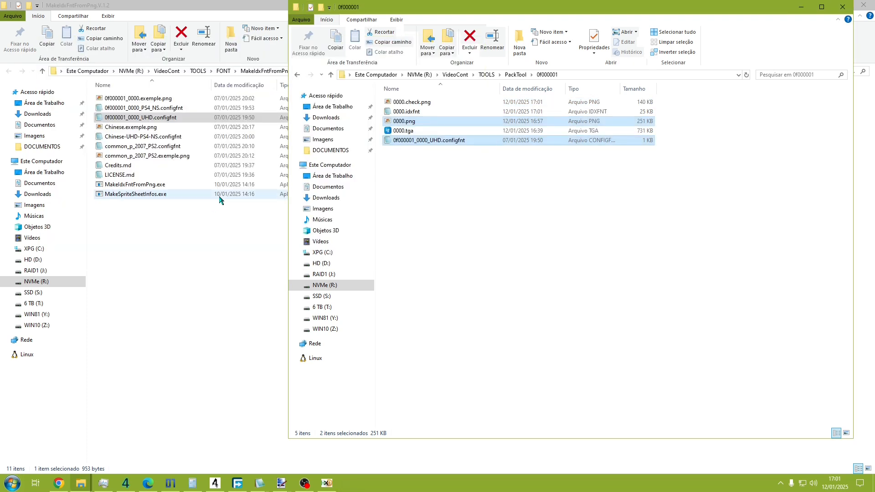
- View the generated 0000.check.png in the photo viewer to inspect the character spacing blocks, and close it
left_click(409, 102)
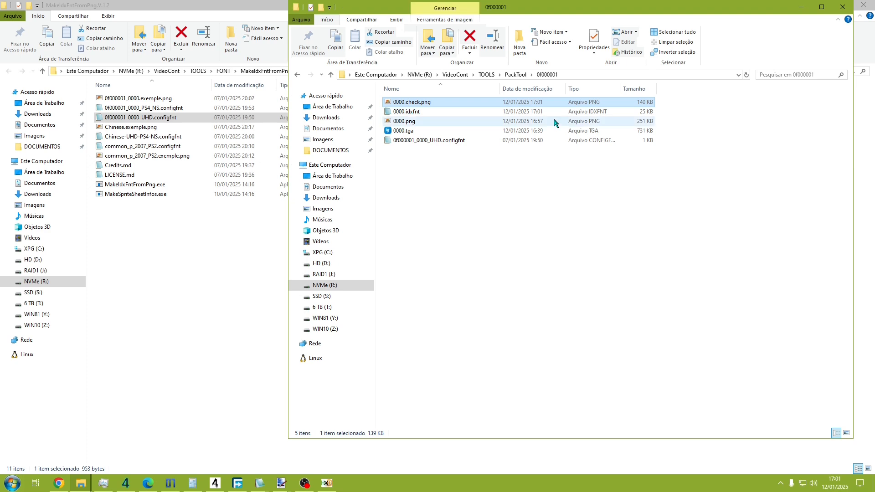
key("Return")
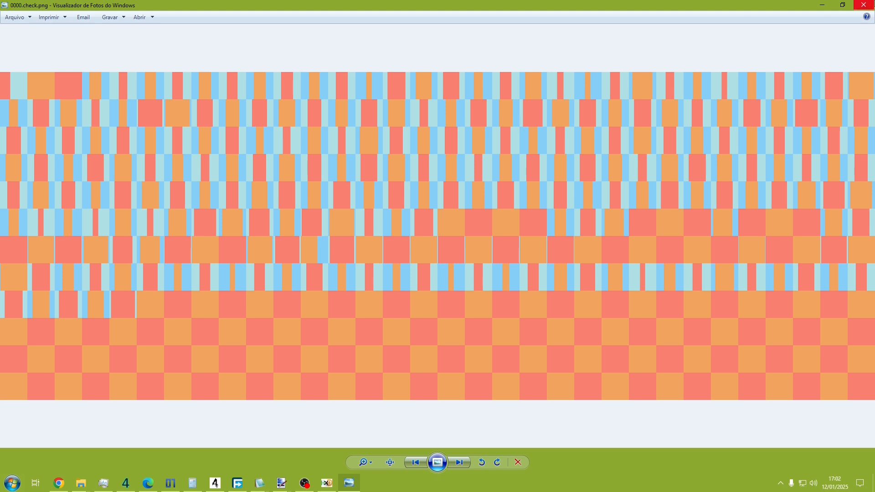
left_click(864, 4)
- Open 0000.check.png in paint.net and paste its image onto a new layer beneath the glyph layer of 0000.png
right_click(433, 104)
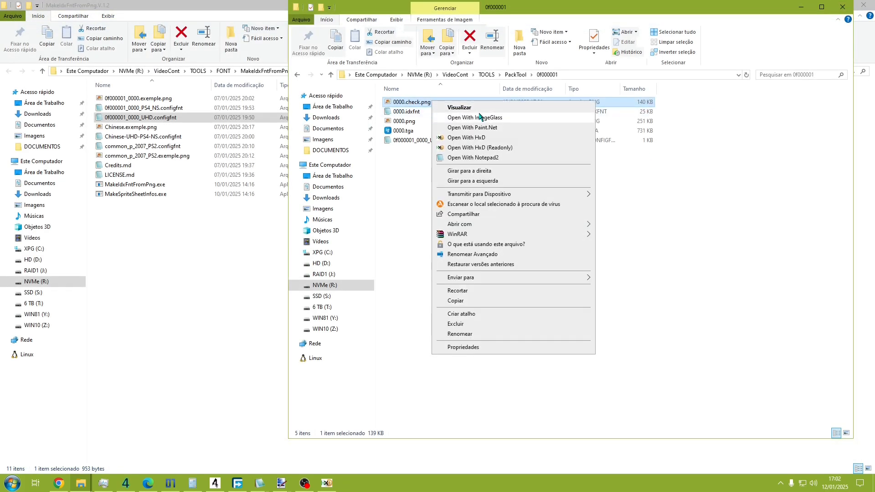
left_click(497, 128)
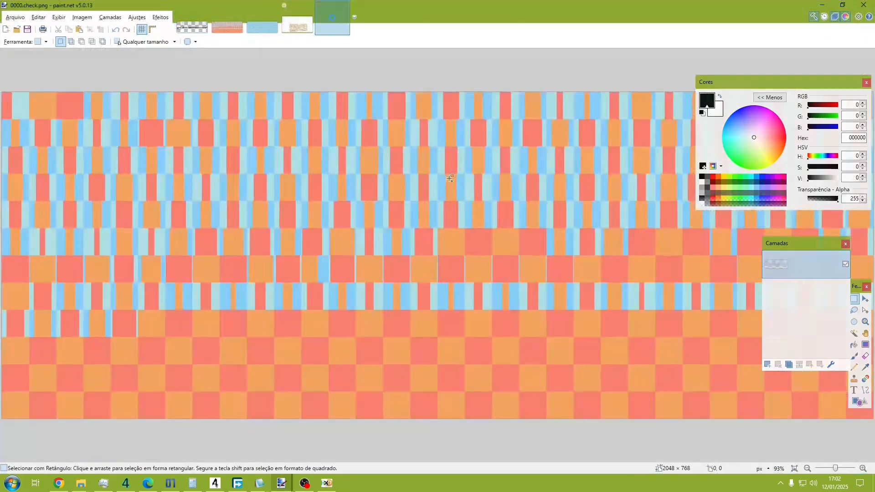
left_click(192, 26)
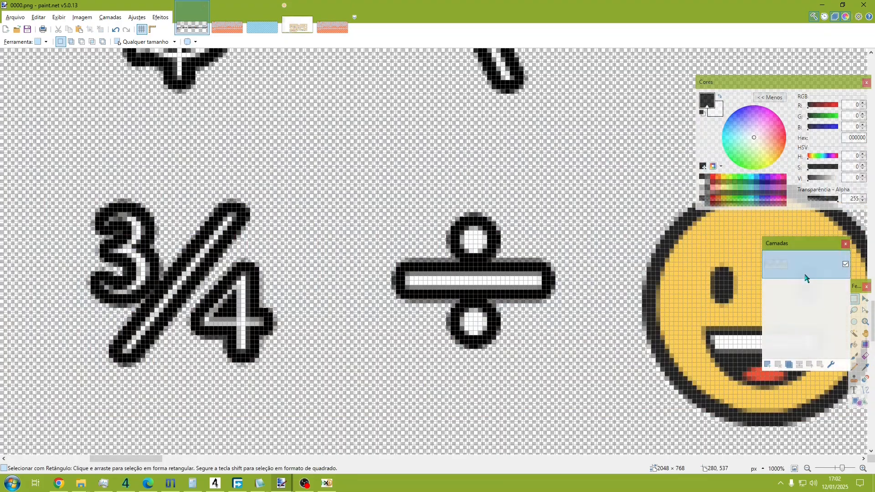
left_click(767, 364)
left_click(819, 364)
key("ctrl+v")
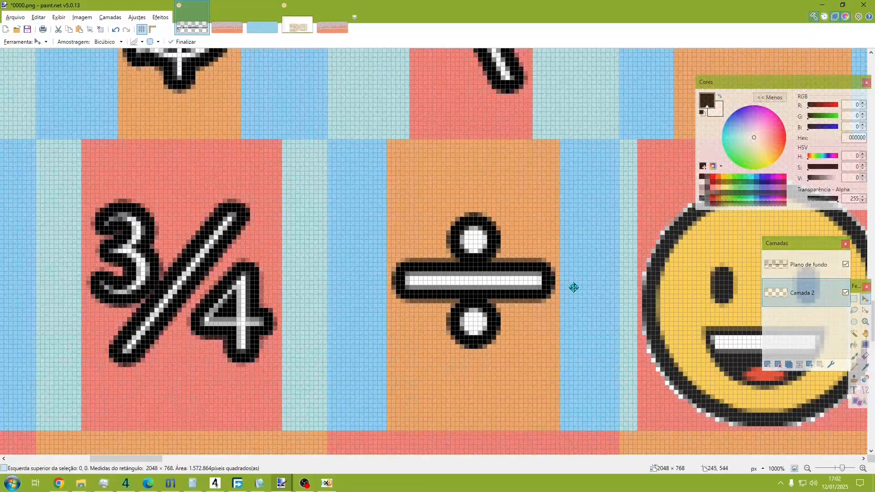
- Inspect the smiley's generated spacing by marking its used width and the unused strip beside it over the check layer
scroll(677, 296, "down", 4)
scroll(677, 295, "up", 5)
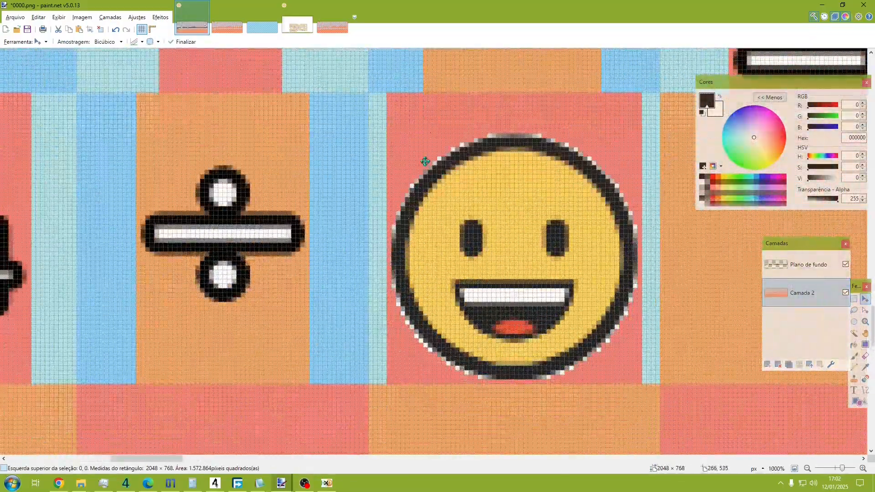
left_click(854, 299)
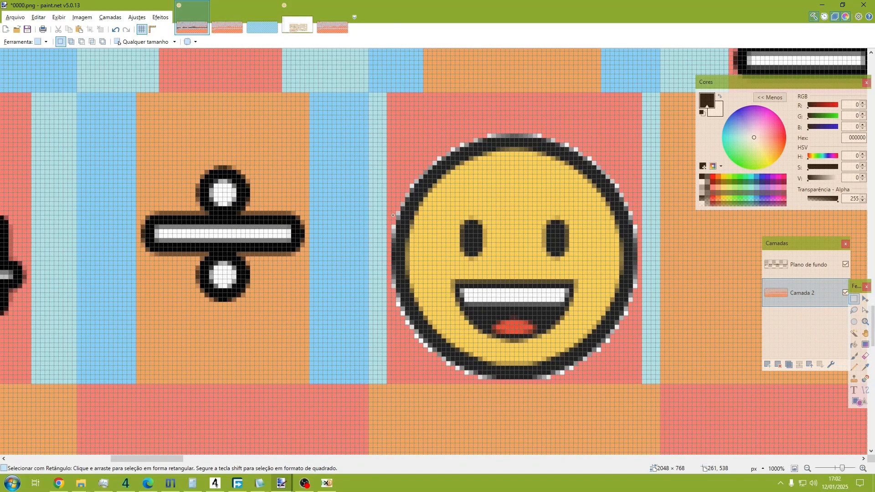
left_click_drag(389, 209, 630, 311)
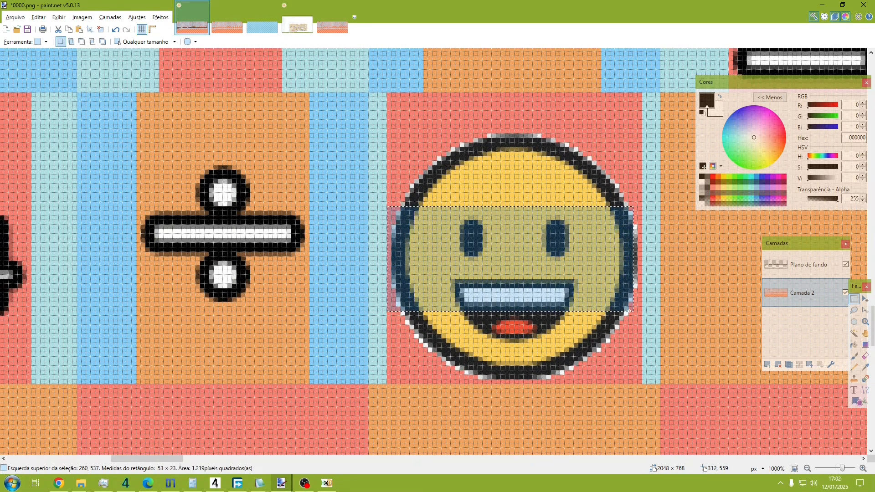
left_click_drag(374, 165, 387, 279)
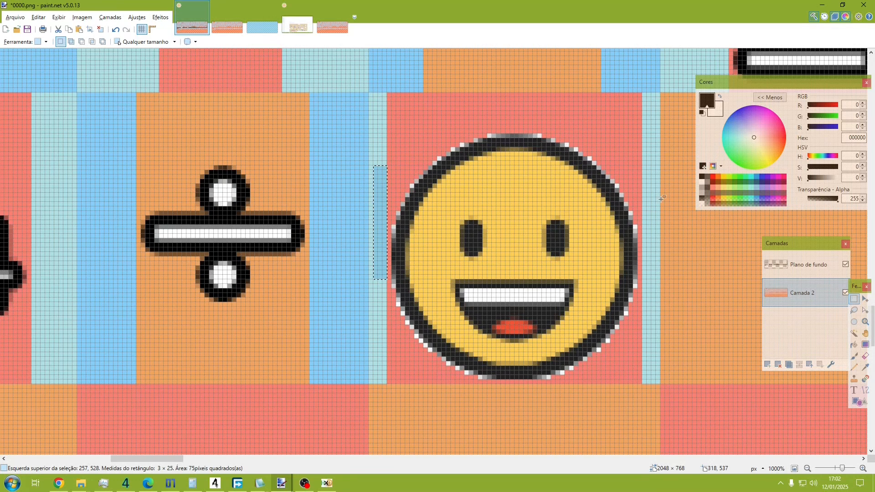
left_click_drag(597, 179, 496, 304)
left_click(95, 193)
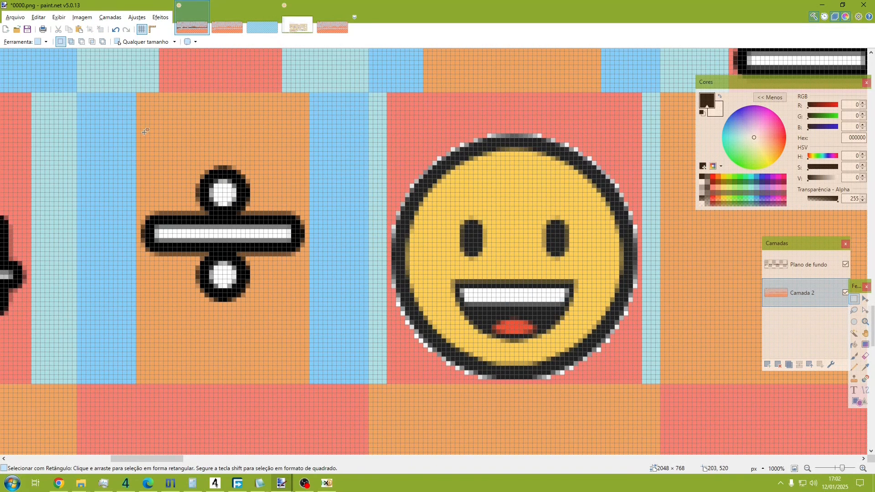
- Examine the division sign's spacing block on the check layer, then view the whole glyph sheet over the coloured blocks
left_click_drag(145, 132, 328, 318)
left_click_drag(188, 274, 201, 290)
left_click_drag(137, 210, 153, 275)
left_click(247, 242)
scroll(242, 196, "down", 9)
scroll(370, 188, "up", 3)
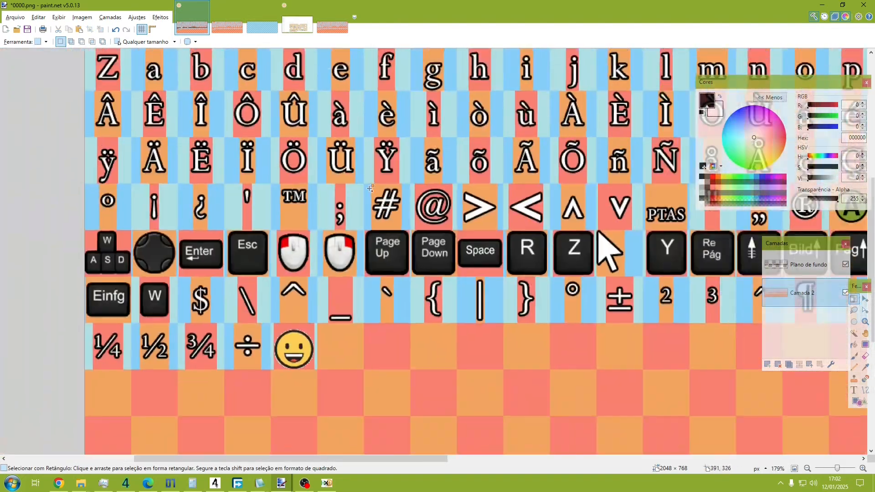
scroll(370, 188, "down", 3)
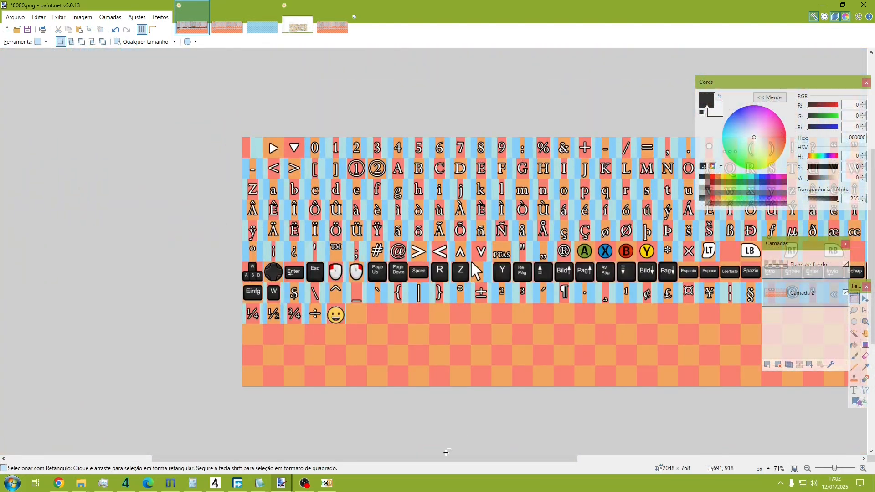
left_click_drag(444, 460, 525, 459)
- Open the generated 0000.idxfnt in the text editor, review its FontSpacing start and end point entries, and close it
key("alt+Tab")
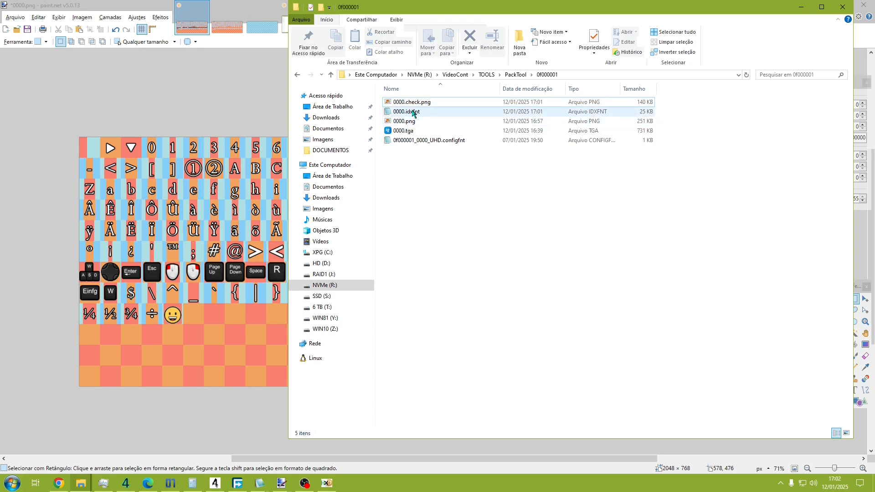
double_click(407, 112)
scroll(293, 180, "down", 5)
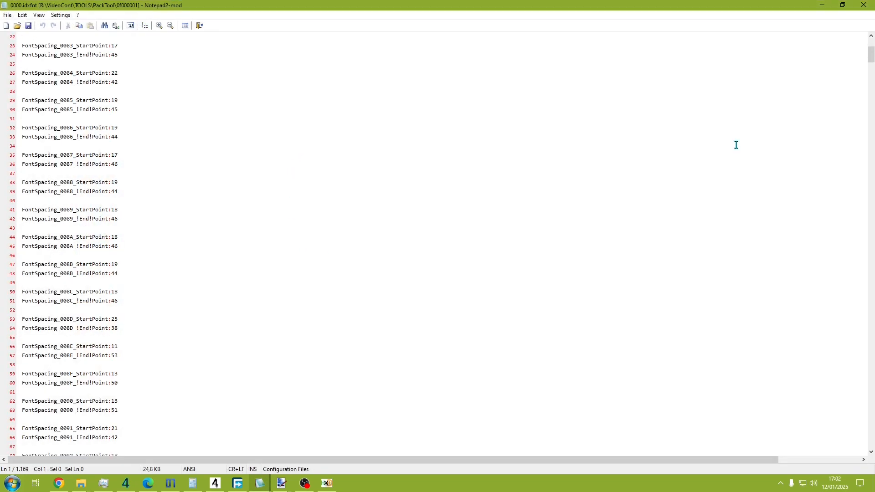
left_click(864, 5)
- Move 0000.idxfnt from the PackTool 0f000001 folder into the game's BIO4 Font folder
left_click_drag(730, 10, 728, 67)
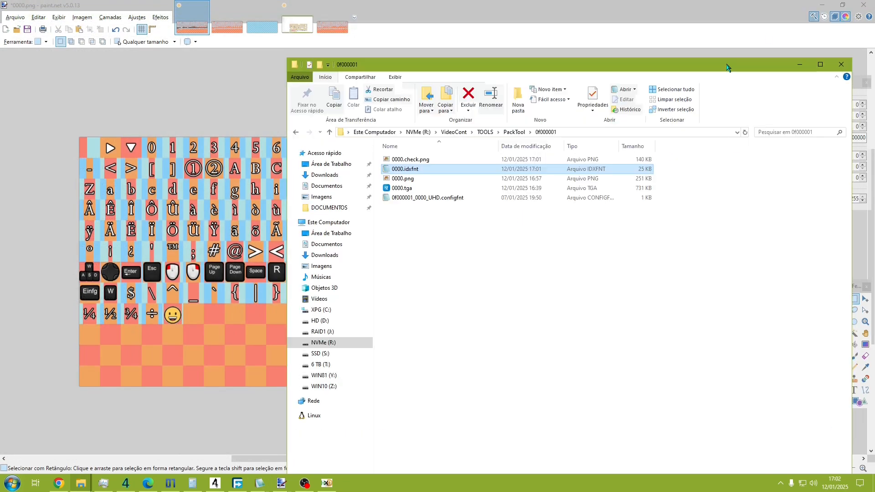
left_click(822, 6)
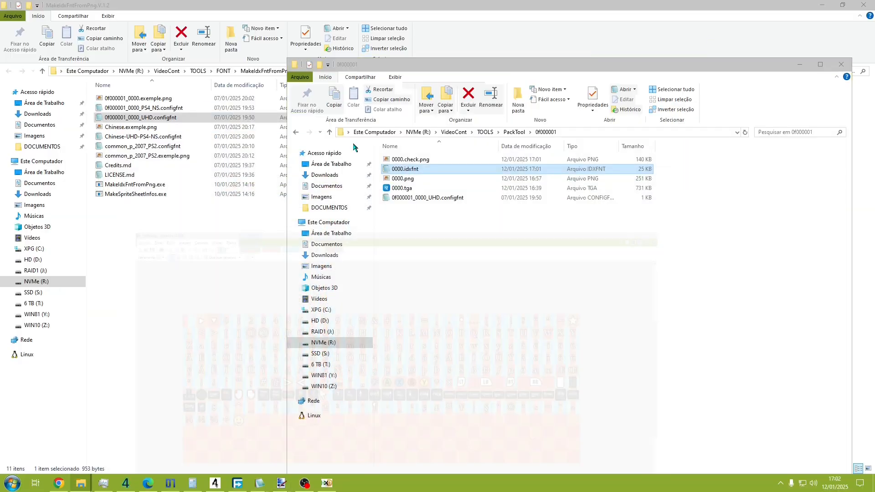
left_click(80, 483)
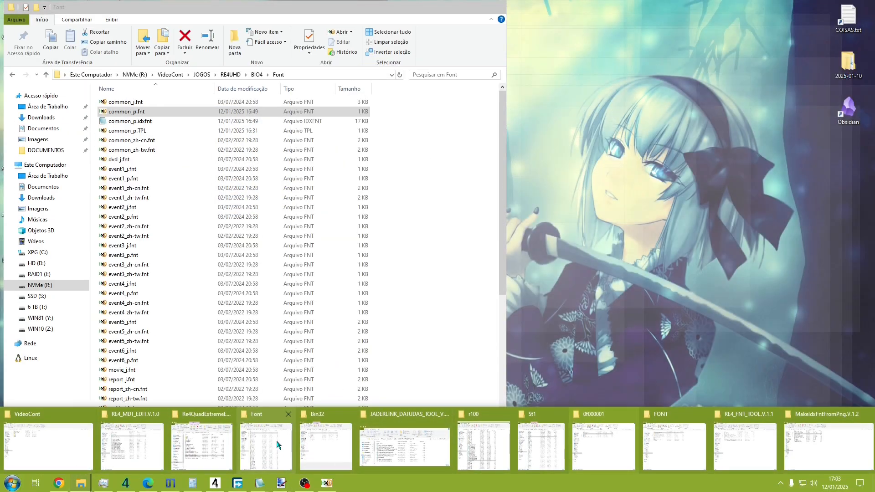
left_click(276, 446)
left_click(437, 170)
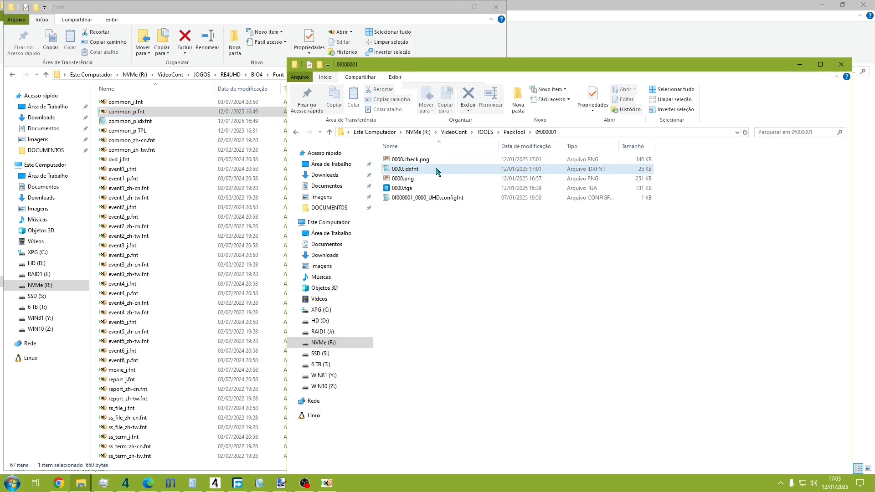
left_click_drag(413, 170, 445, 205)
- Delete the old common_p.idxfnt from the BIO4 Font folder
key("alt+Tab")
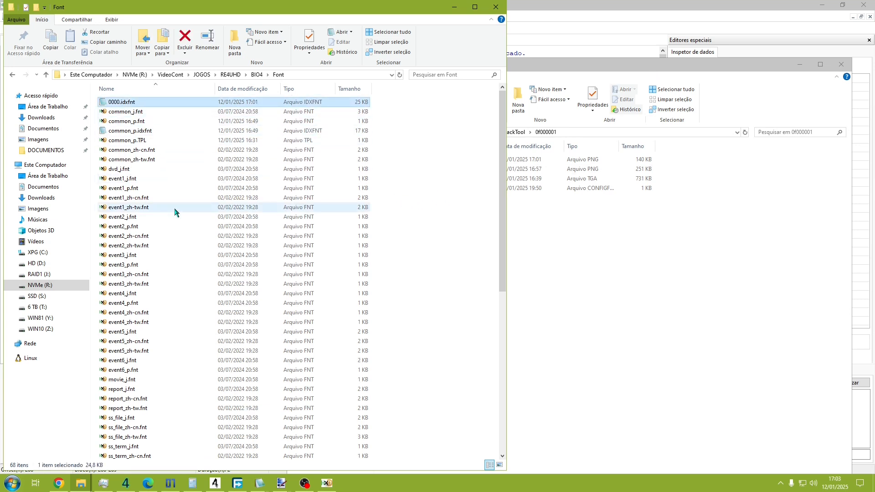
key("Down")
key("Down")
key("Down")
key("Down")
key("Up")
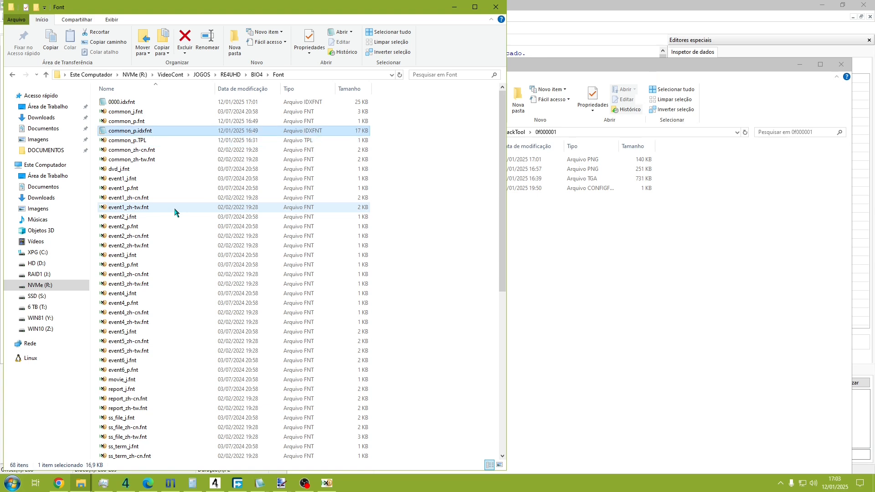
key("F1")
key("alt+F4")
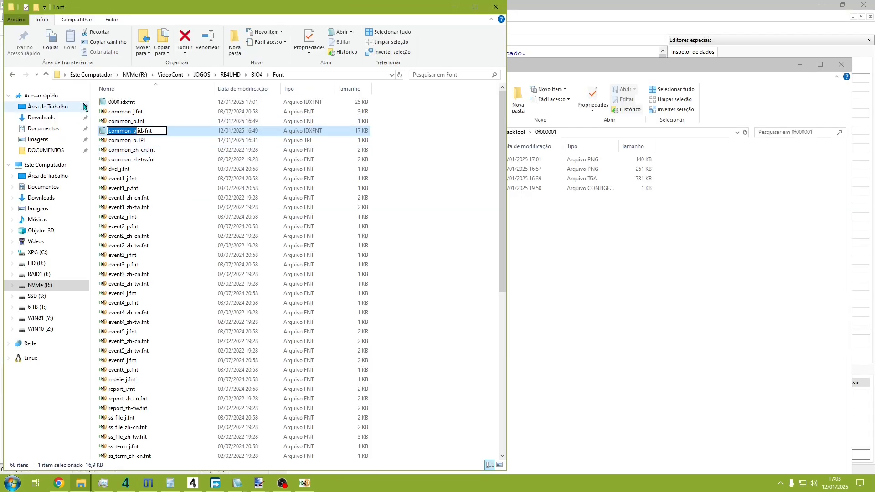
key("Delete")
- Rename 0000.idxfnt in the Font folder as common_p.idxfnt
key("Up")
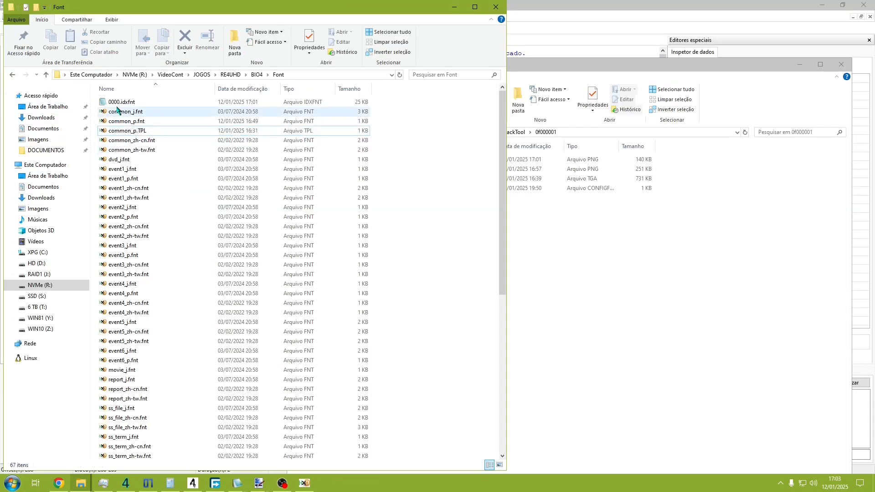
key("Up")
key("Up")
key("F2")
type("common_p")
left_click(677, 283)
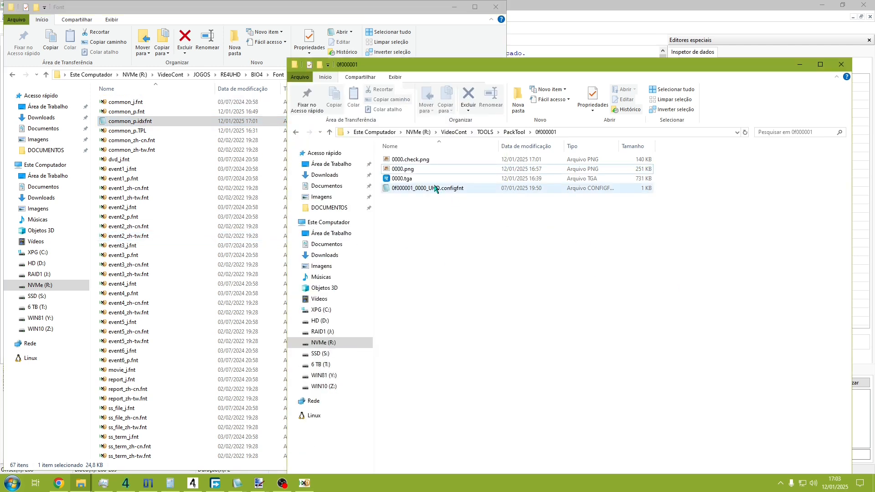
- Rename 0000.png in the 0f000001 folder as common_p.png and delete 0000.check.png
left_click(429, 169)
key("F2")
type("common_p")
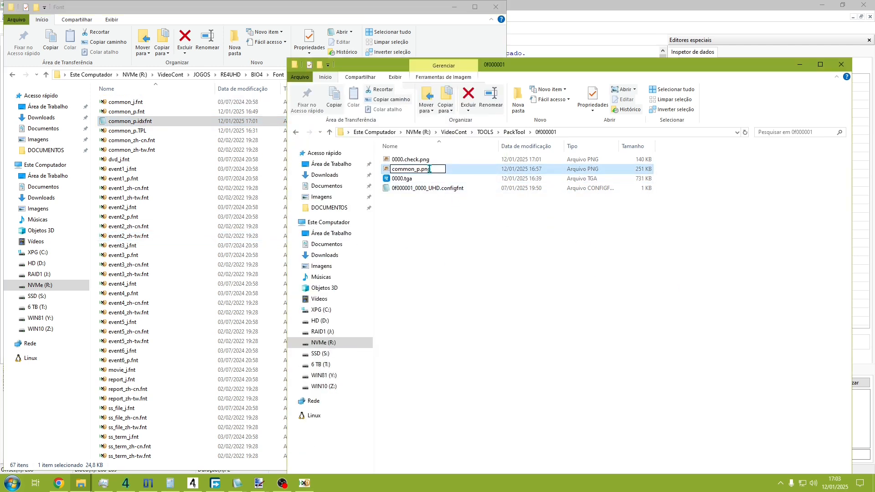
key("Return")
left_click(436, 244)
left_click(410, 160)
key("Delete")
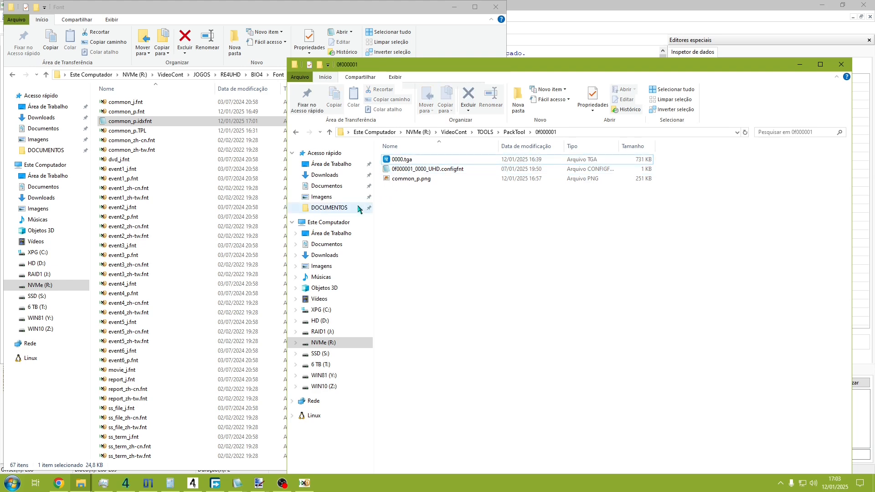
- Repack common_p.idxfnt with RE4_FNT_TOOL_LITTLE_ENDIAN.exe and dismiss the console once processing ends
left_click(152, 122)
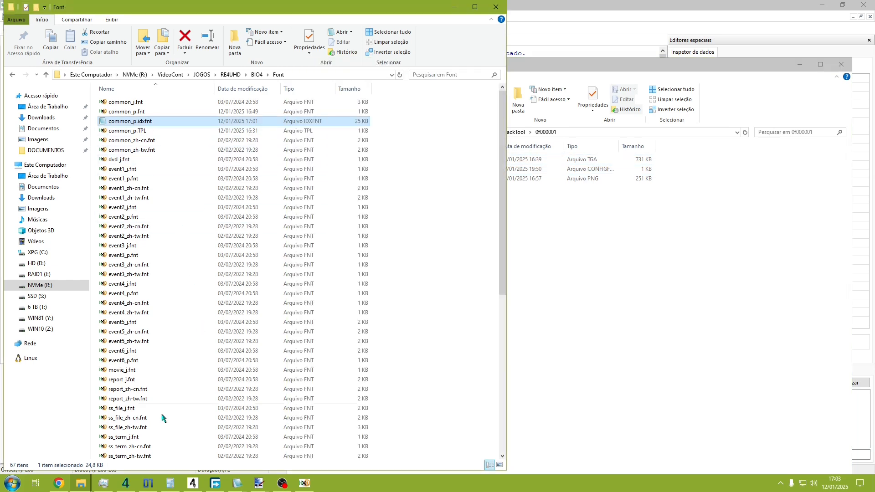
left_click(80, 474)
left_click_drag(125, 121, 651, 235)
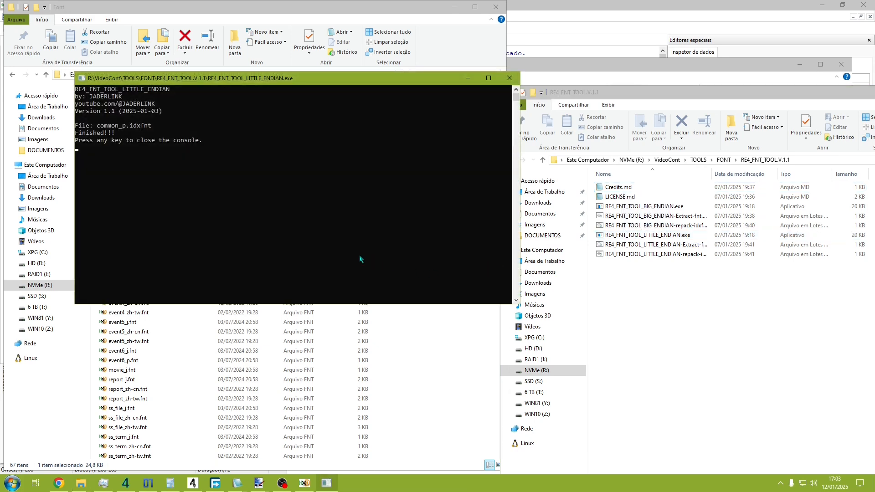
key("Return")
left_click(433, 209)
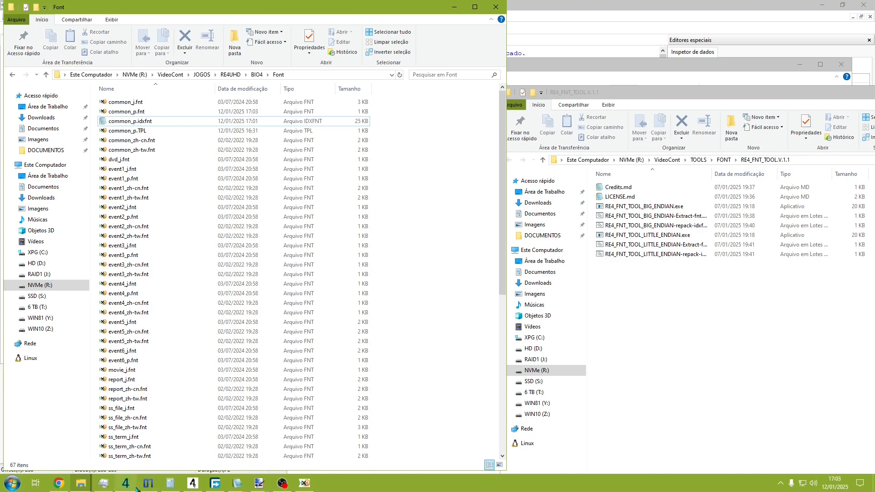
- Switch to Resident Evil 4, return to the main menu and reload the scene to check the smileys' spacing in the message
left_click(192, 483)
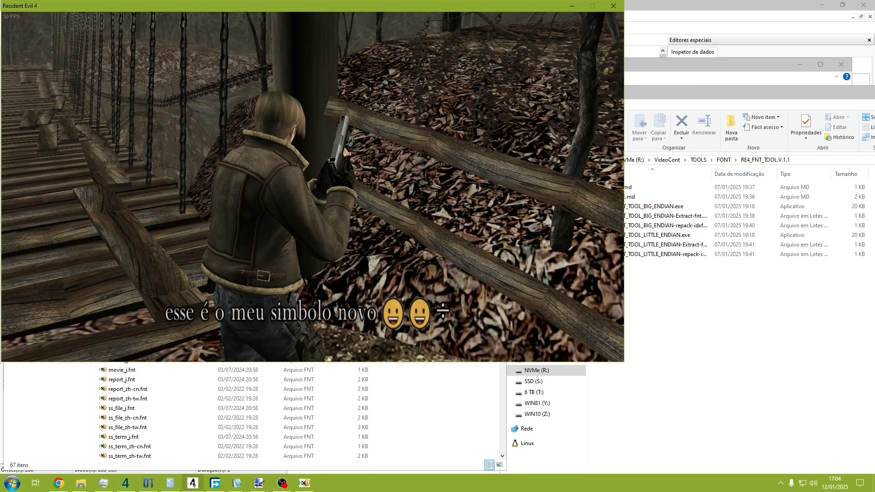
key("Escape")
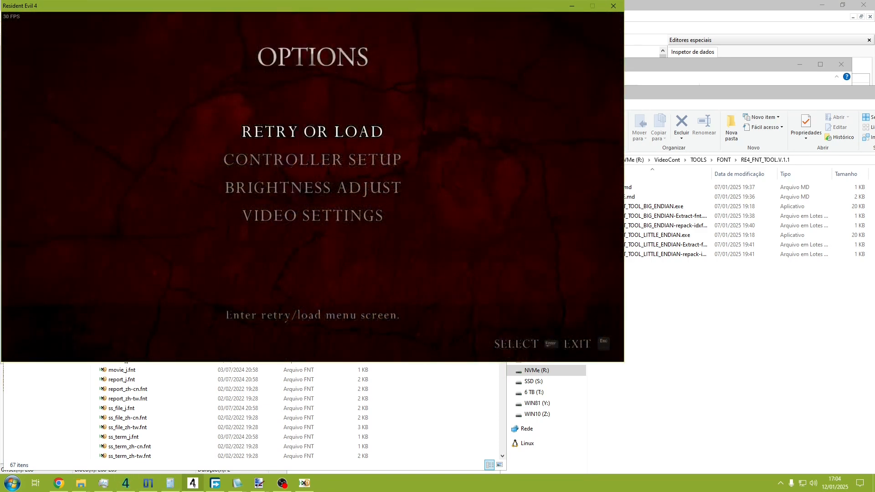
key("Down")
key("Down")
key("Down")
key("Down")
key("Return")
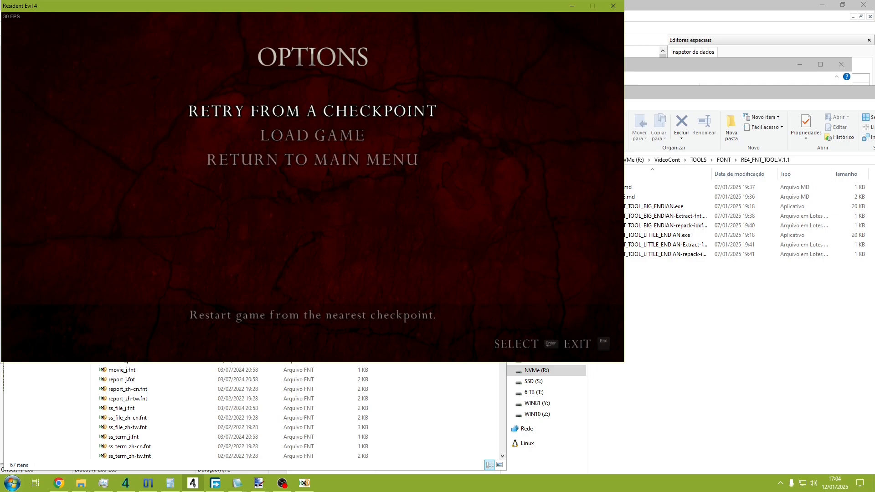
key("Down")
key("Down")
key("Return")
key("Escape")
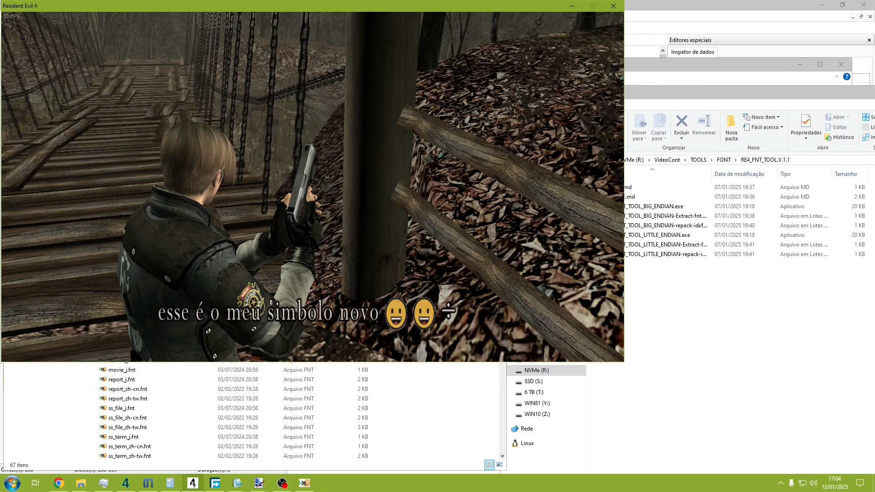
key("w")
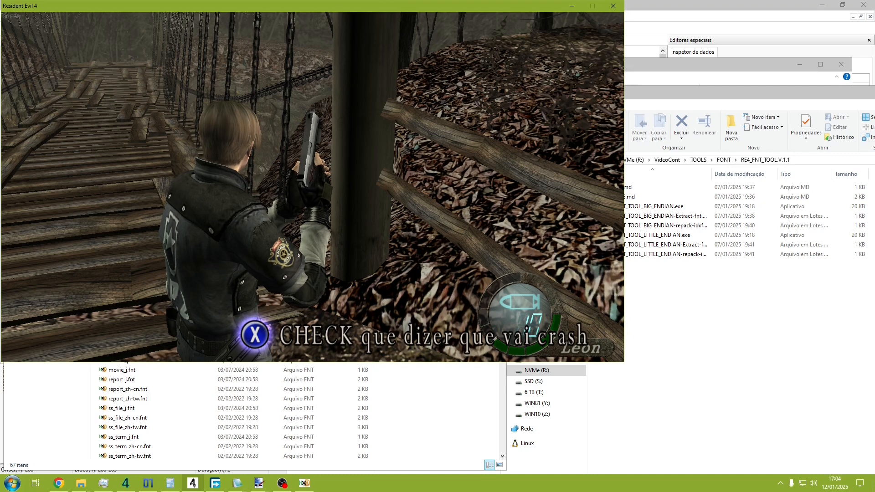
- Open common_p.png from the 0f000001 folder in paint.net
key("alt+Tab")
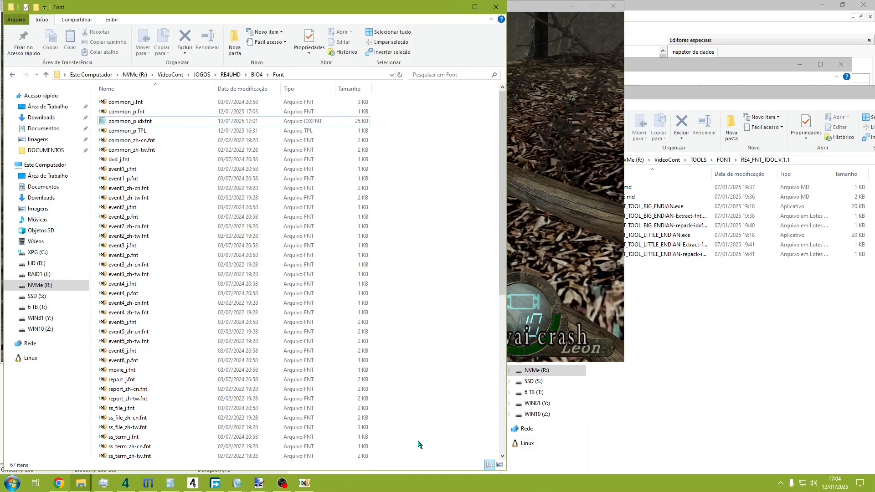
left_click(82, 489)
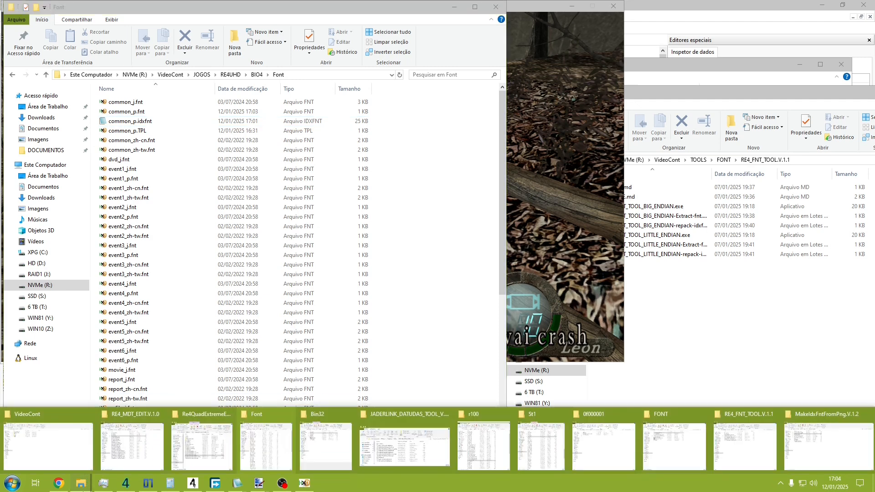
mouse_move(603, 461)
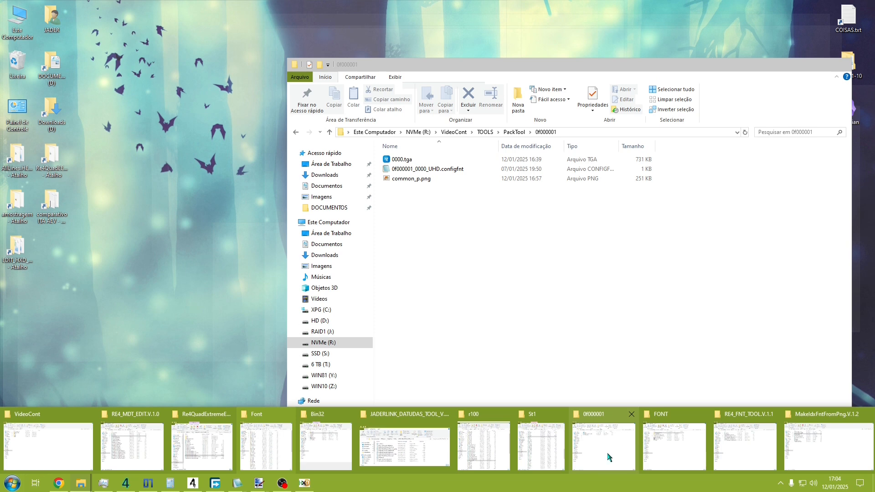
left_click(609, 457)
right_click(420, 178)
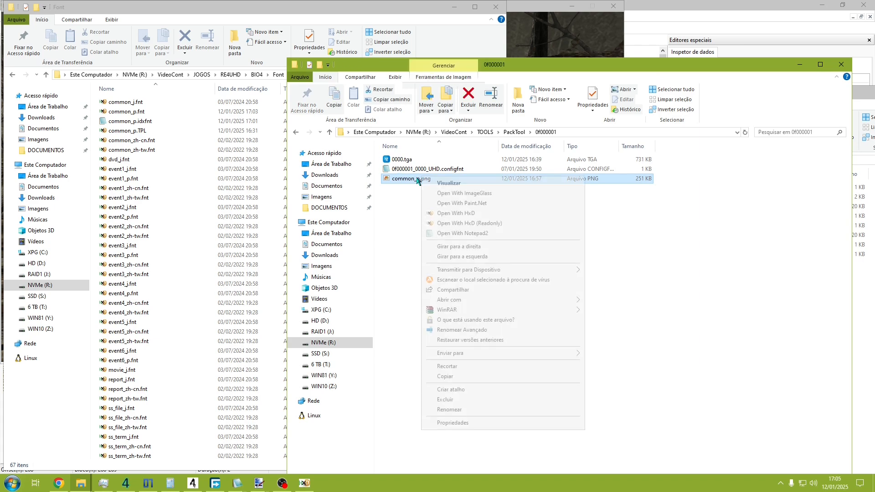
left_click(467, 203)
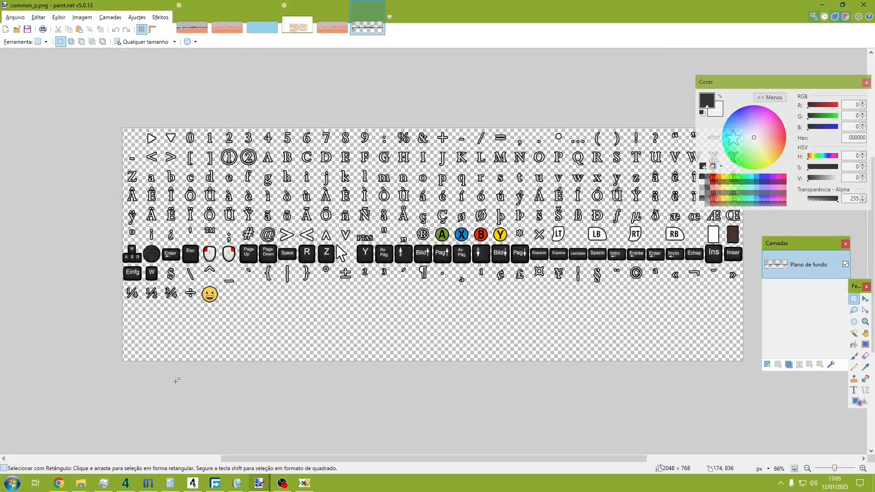
- Open russo.txt from the FONT folder, review its Cyrillic character codes, and minimise it
left_click(81, 483)
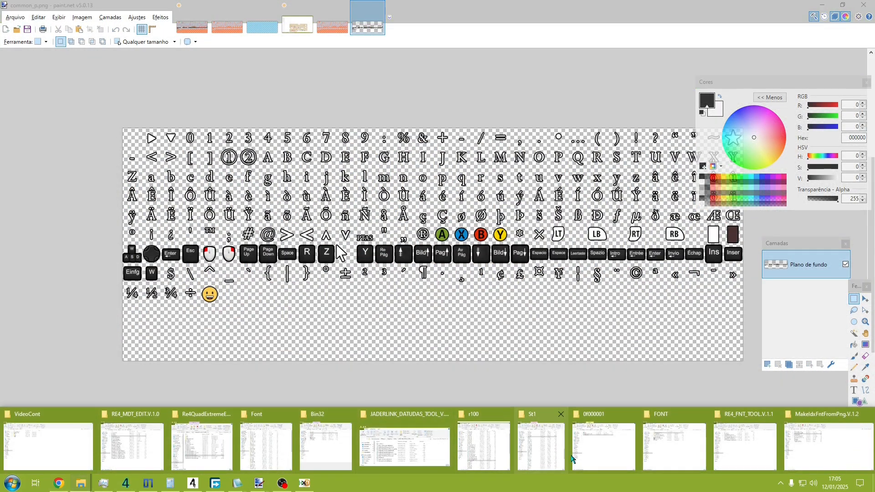
left_click(663, 448)
double_click(392, 197)
scroll(241, 258, "down", 8)
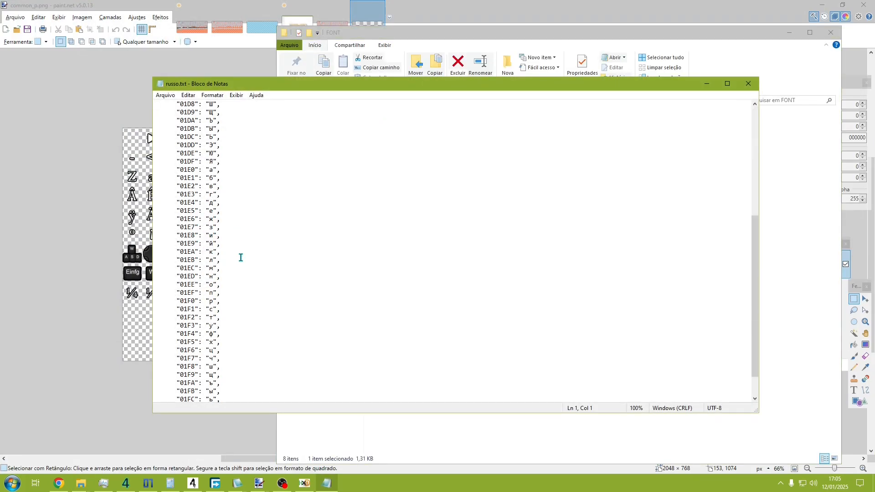
scroll(252, 287, "up", 8)
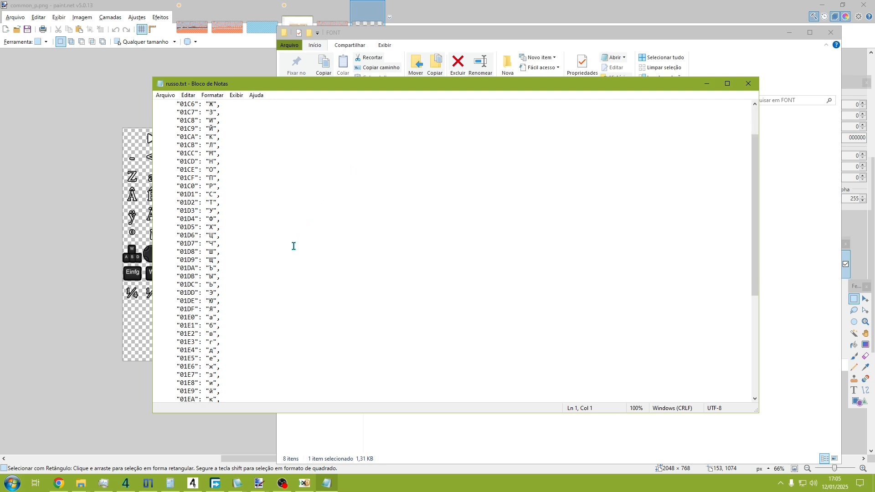
left_click(707, 84)
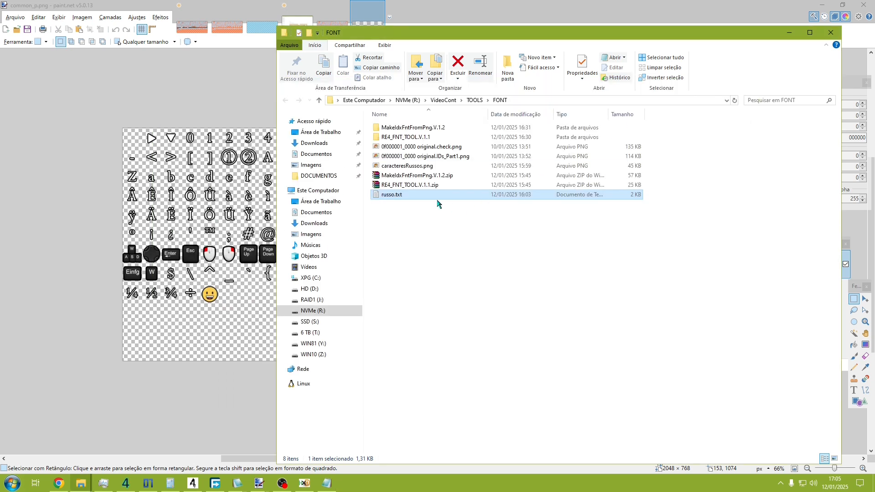
- Open caracteresRussos.png from the FONT folder in paint.net and move the layers window clear of the Cyrillic glyphs
right_click(423, 170)
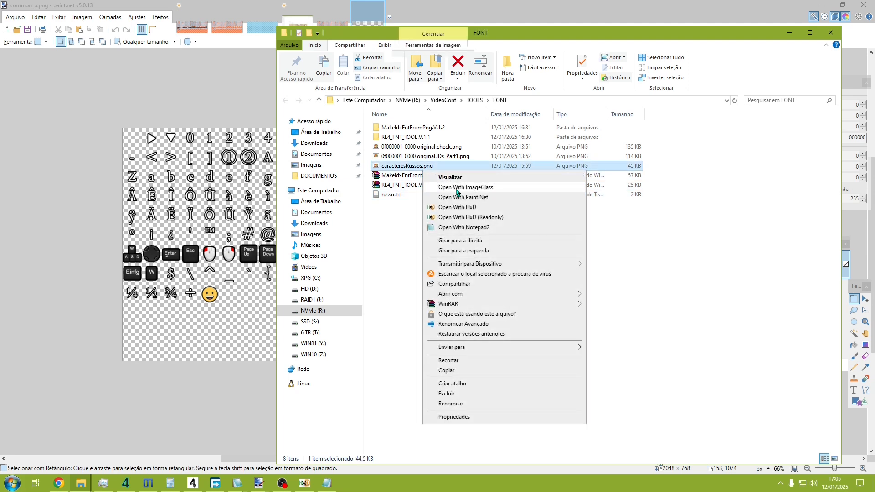
left_click(391, 166)
right_click(391, 166)
left_click(468, 195)
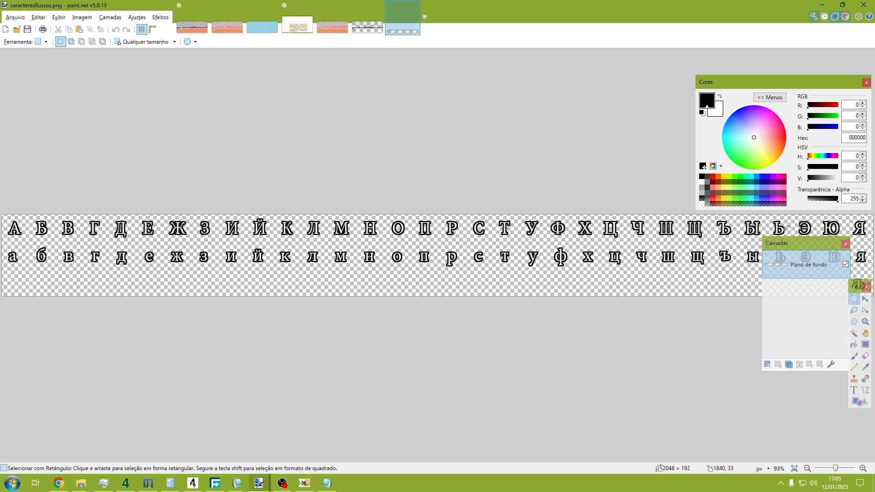
left_click_drag(778, 242, 750, 345)
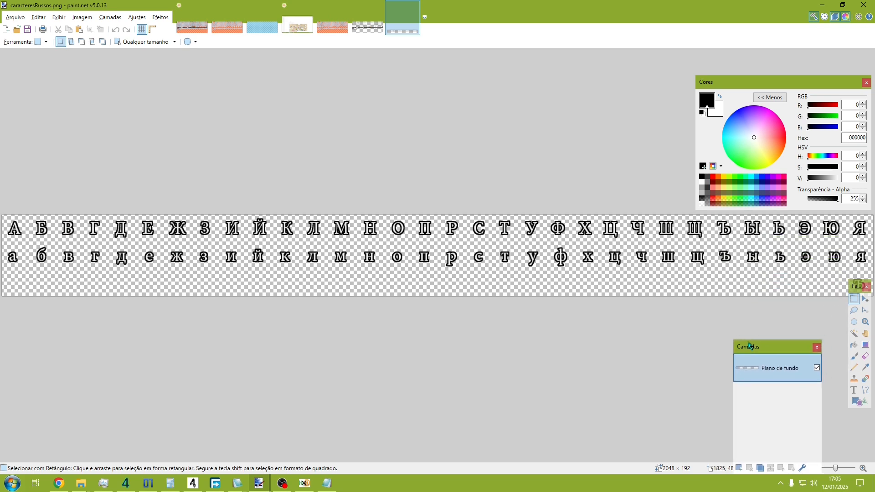
- Add a new layer beneath the glyphs in common_p.png and paste the coloured spacing reference grid into it
left_click(339, 33)
left_click(366, 30)
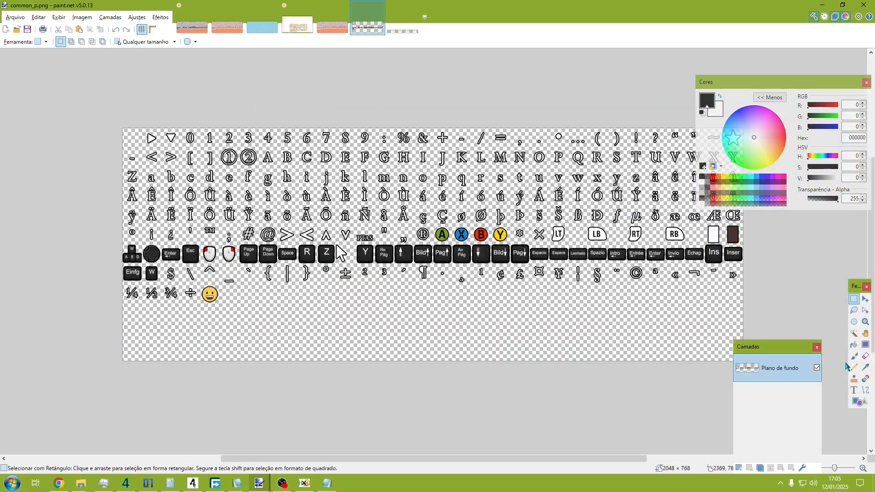
left_click_drag(760, 348, 774, 228)
left_click(758, 341)
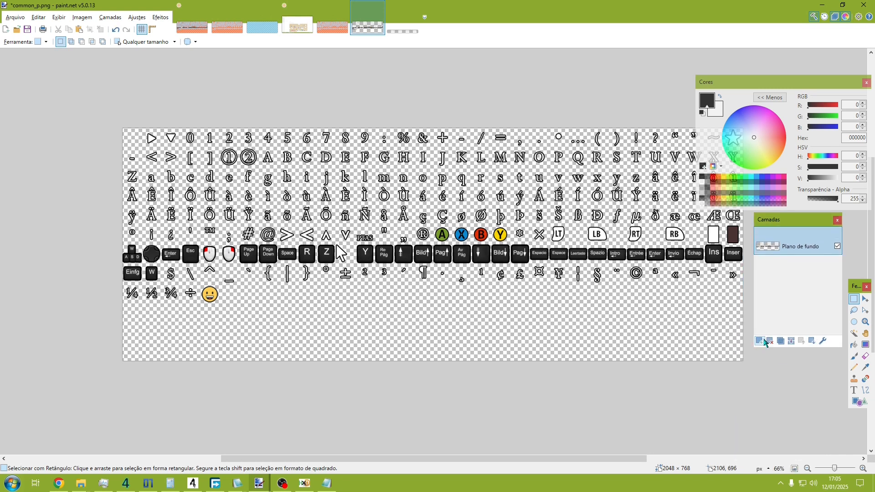
left_click(811, 341)
key("ctrl+v")
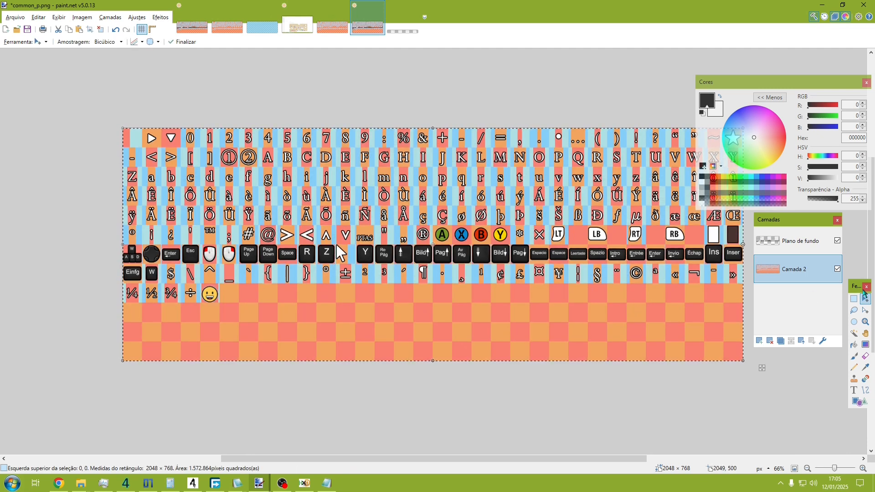
left_click(852, 300)
scroll(401, 326, "up", 1)
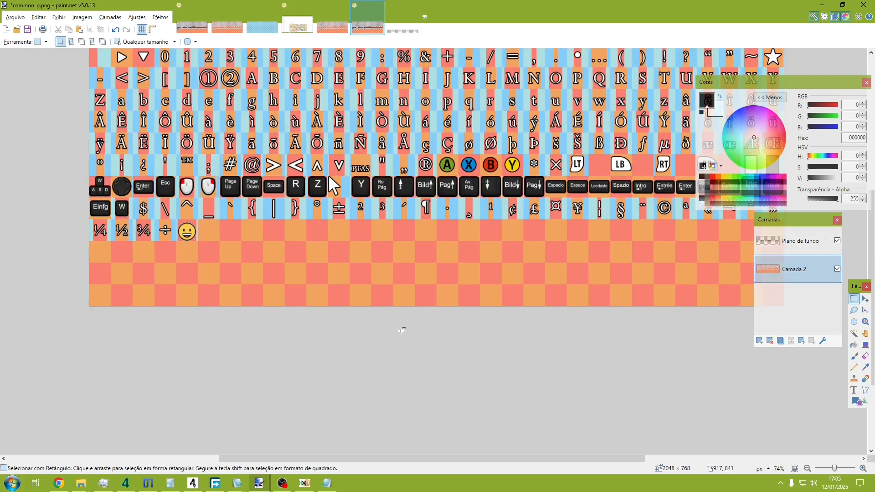
scroll(400, 329, "down", 1)
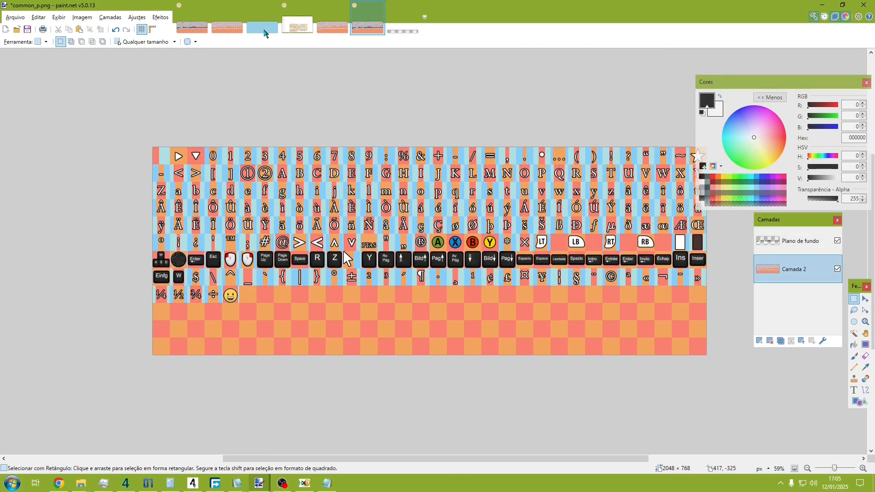
- Copy all Cyrillic glyphs from caracteresRussos.png, paste them into the Plano de fundo layer of common_p.png, and move them to its last two rows
left_click(402, 28)
key("ctrl+a")
left_click(364, 28)
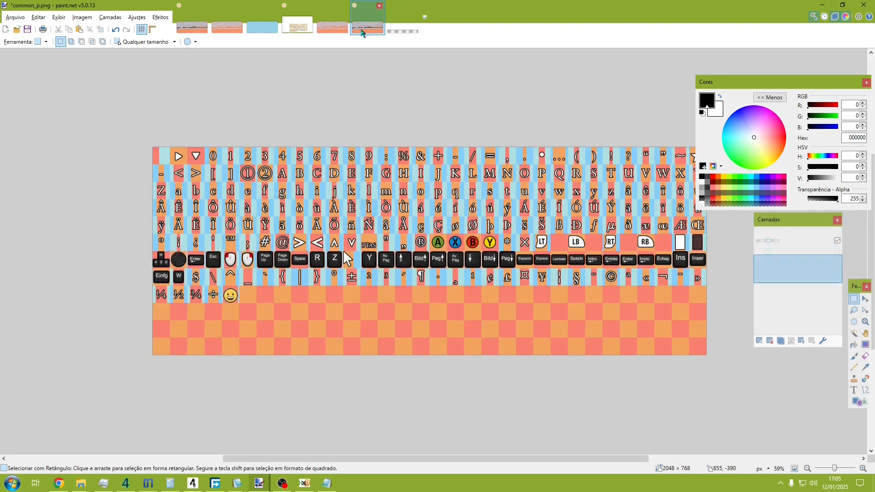
left_click(793, 240)
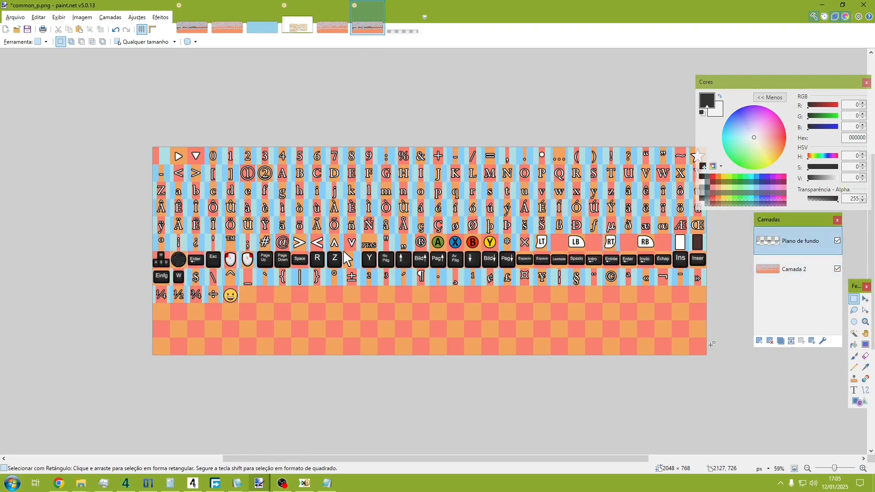
key("ctrl+v")
left_click_drag(232, 181, 243, 352)
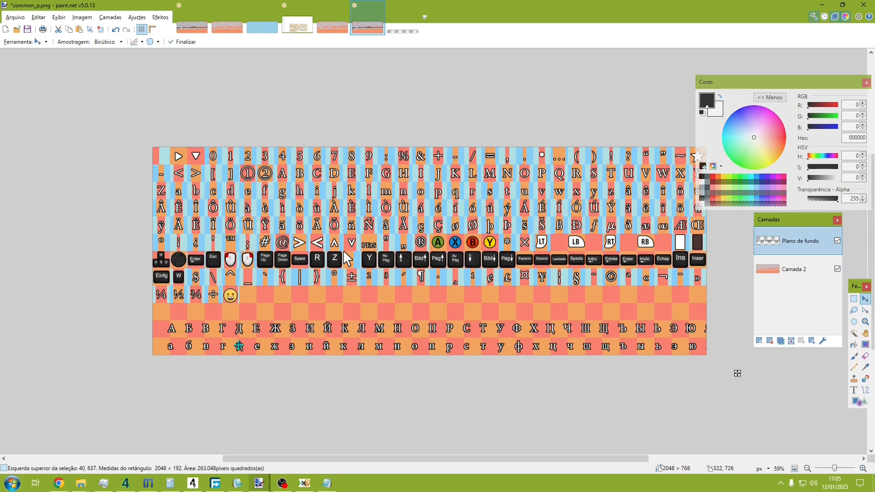
- Align the pasted Cyrillic glyphs with the grid cells, placing the selection's upper-left corner at 0, 640
scroll(35, 310, "up", 5)
scroll(35, 311, "up", 3)
left_click_drag(316, 274, 238, 273)
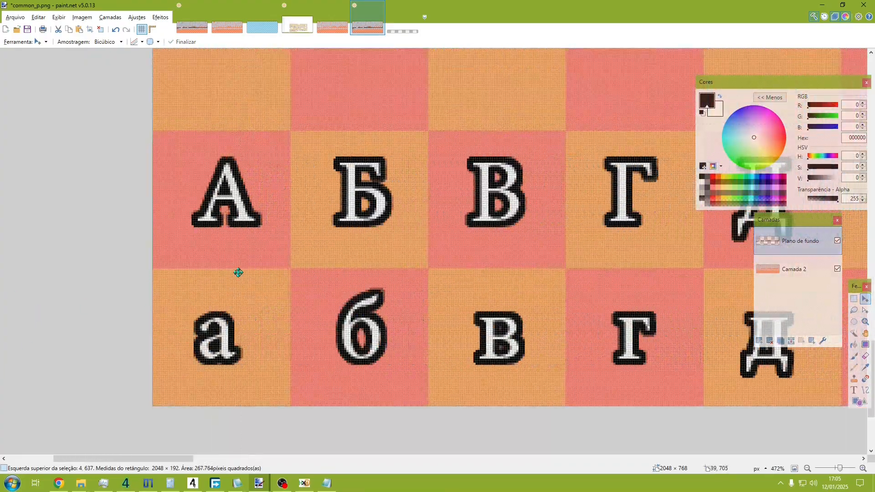
scroll(108, 279, "up", 4)
scroll(100, 273, "up", 4)
scroll(101, 301, "up", 2)
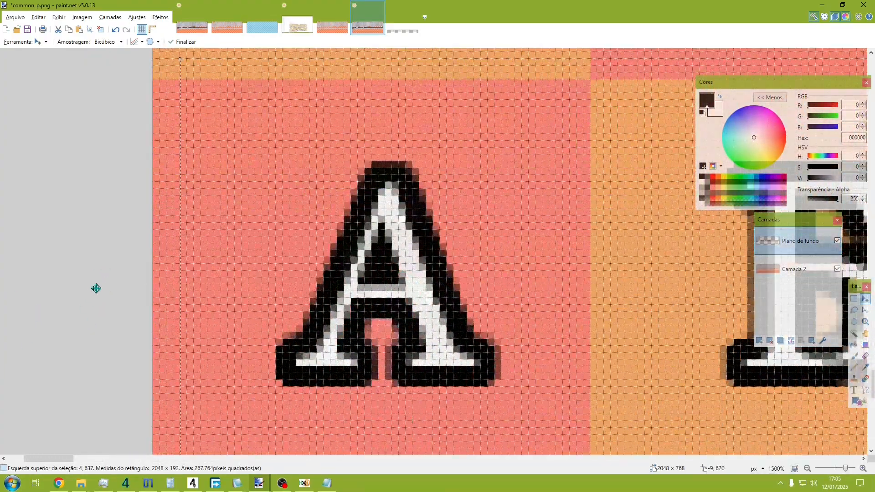
scroll(104, 306, "up", 2)
left_click_drag(252, 215, 205, 246)
scroll(186, 254, "down", 15)
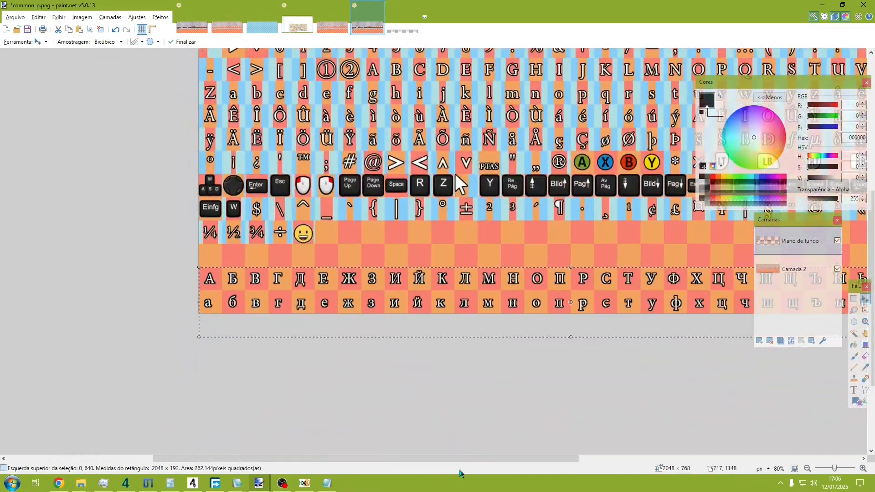
left_click_drag(460, 459, 532, 459)
scroll(516, 405, "down", 1)
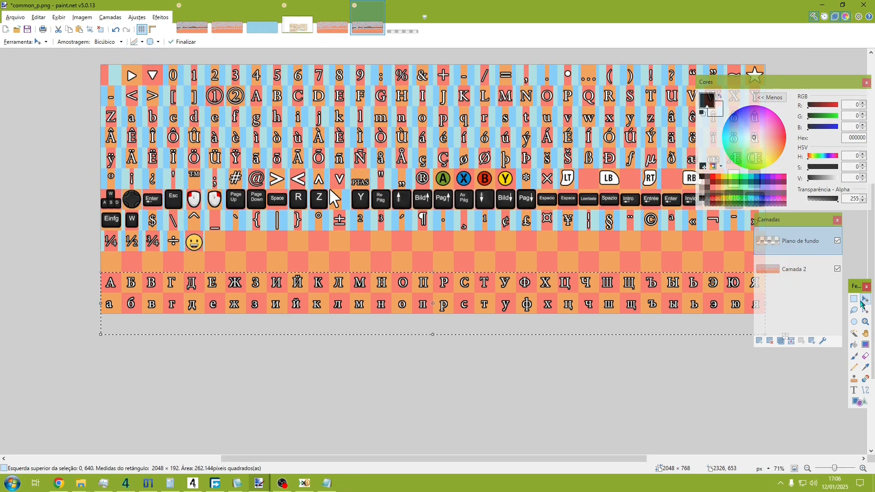
- Replace the reference grid on Camada 2 with the character ID sheet from 0f000001_0000 original.IDs_Part1.png
left_click(854, 298)
left_click(795, 269)
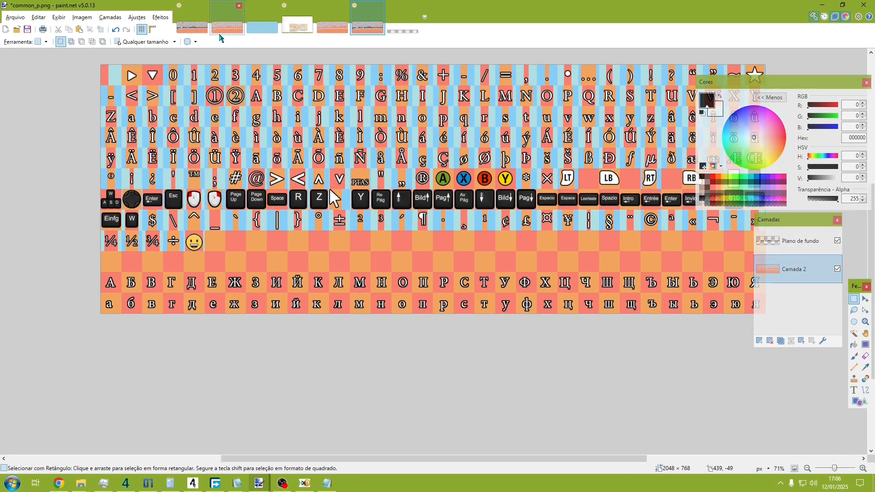
left_click(262, 28)
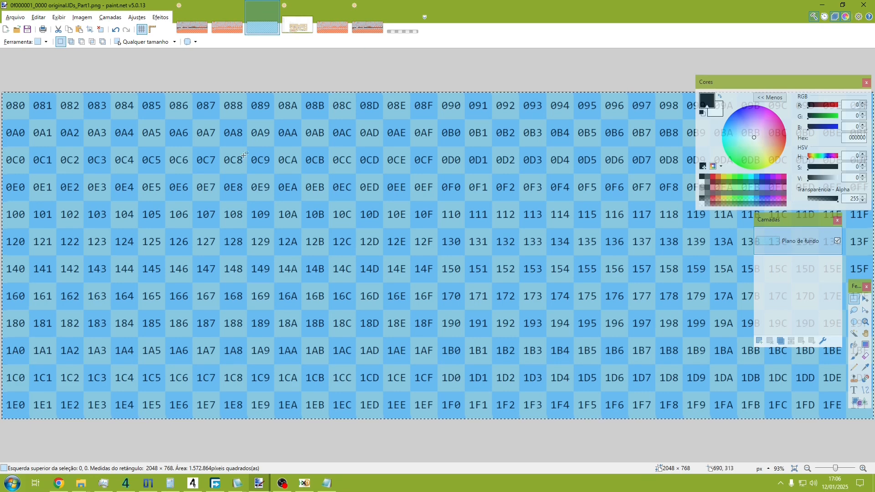
left_click(367, 19)
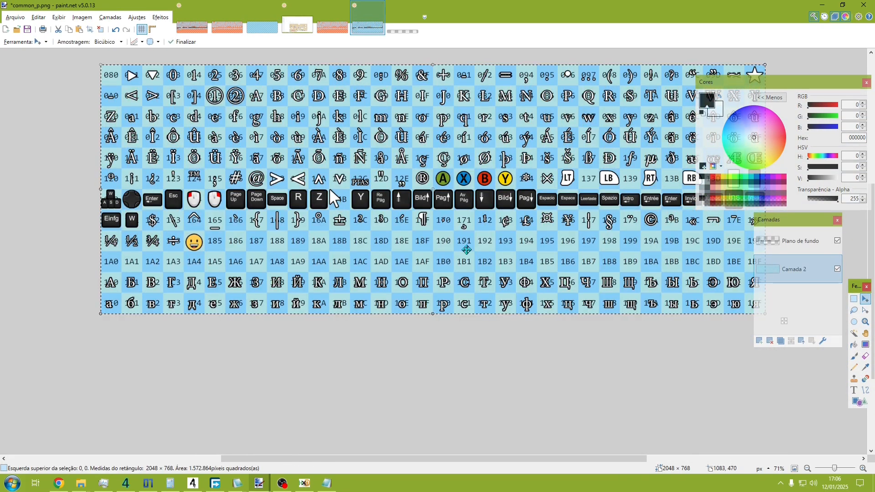
- Compare the IDs beneath the Cyrillic glyphs with the character codes listed in russo.txt
scroll(105, 350, "up", 5)
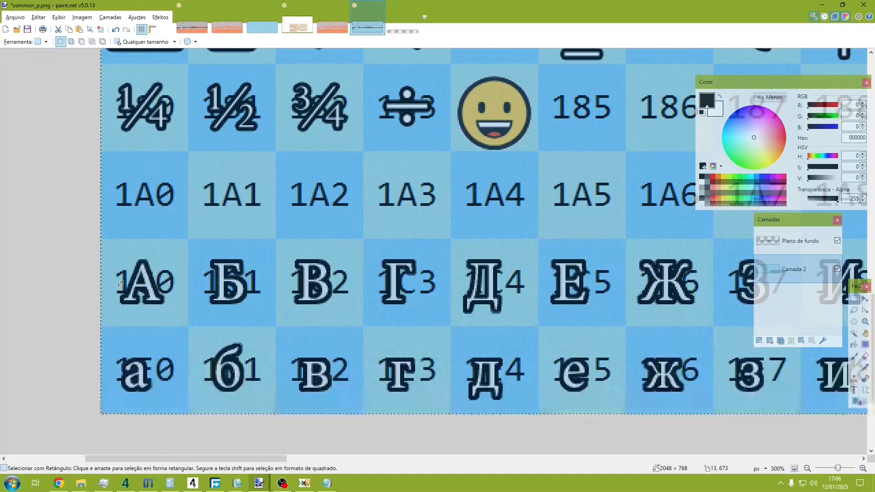
left_click(837, 240)
left_click(837, 240)
scroll(452, 266, "down", 6)
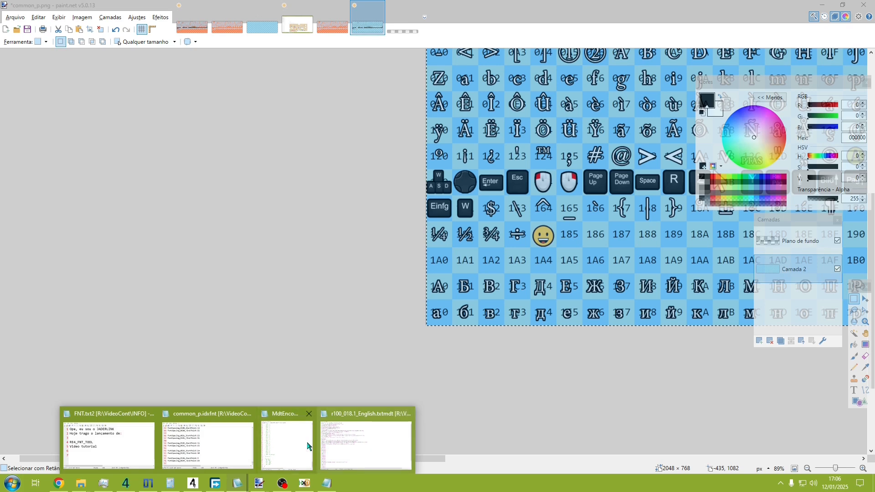
left_click(325, 482)
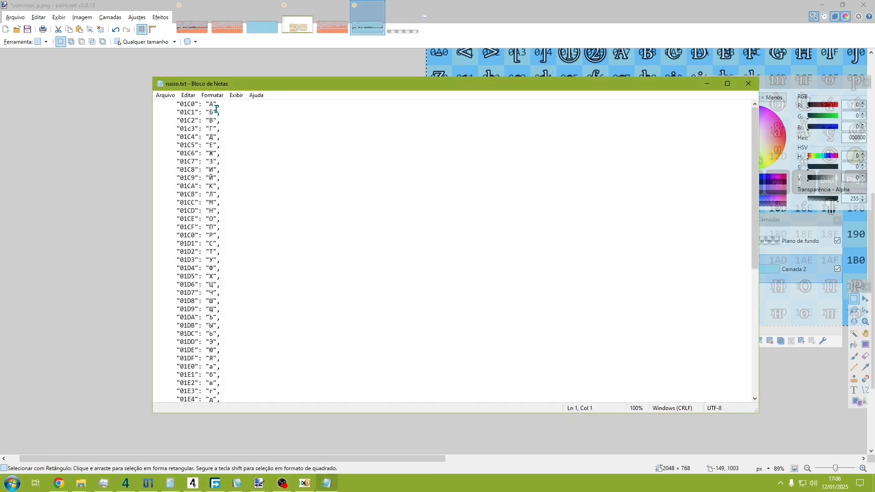
mouse_move(232, 89)
left_mouse_down()
mouse_move(520, 64)
mouse_move(625, 230)
mouse_move(447, 314)
left_mouse_up()
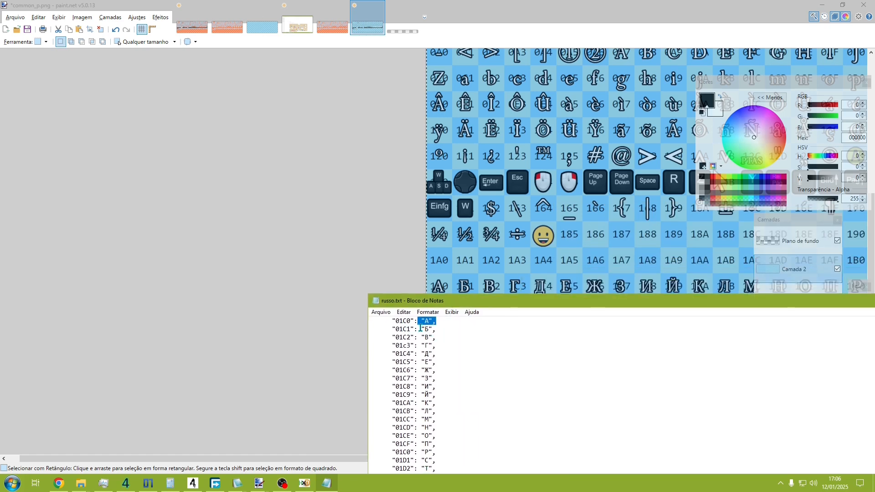
left_click(322, 293)
left_click_drag(388, 460, 598, 433)
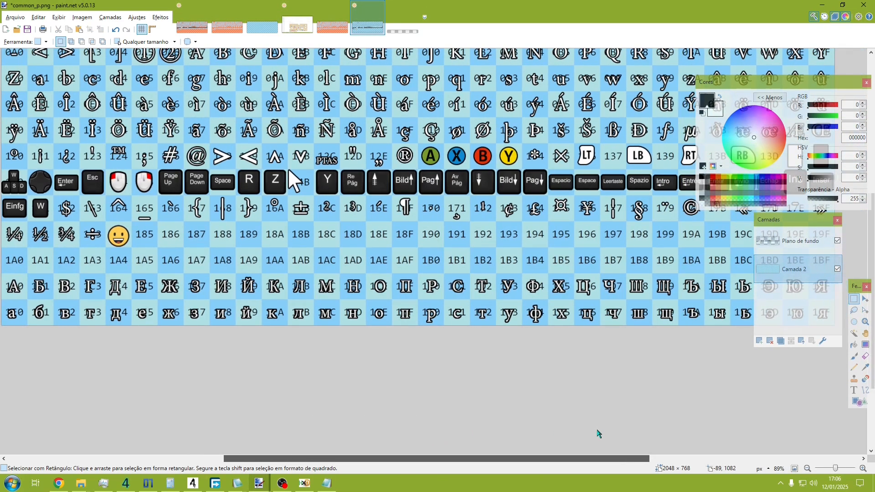
scroll(598, 434, "down", 3, "ctrl")
- Hide the ID reference layer and save the flattened sheet as common_p.png with automatic bit depth
left_click(837, 269)
left_click(778, 254)
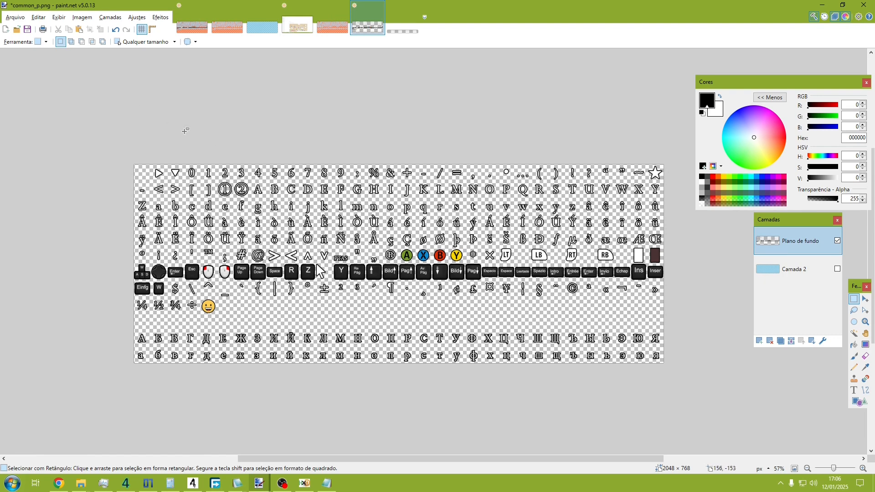
key("ctrl+shift+s")
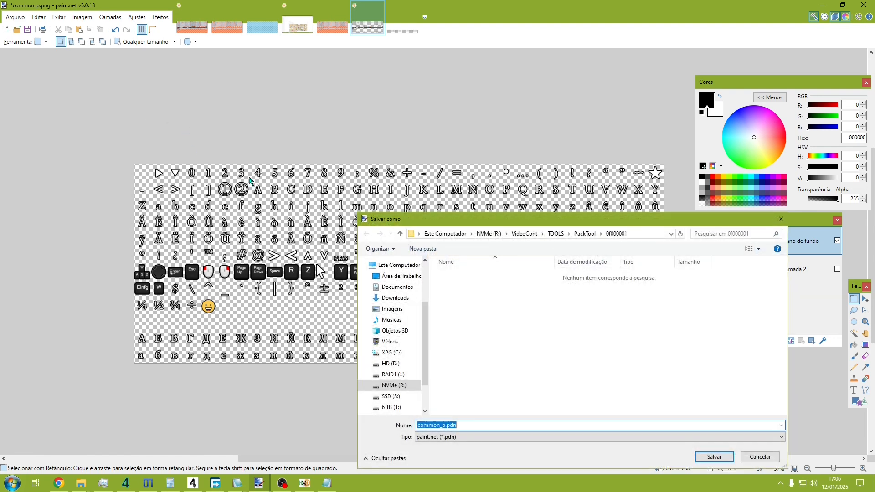
left_click(754, 457)
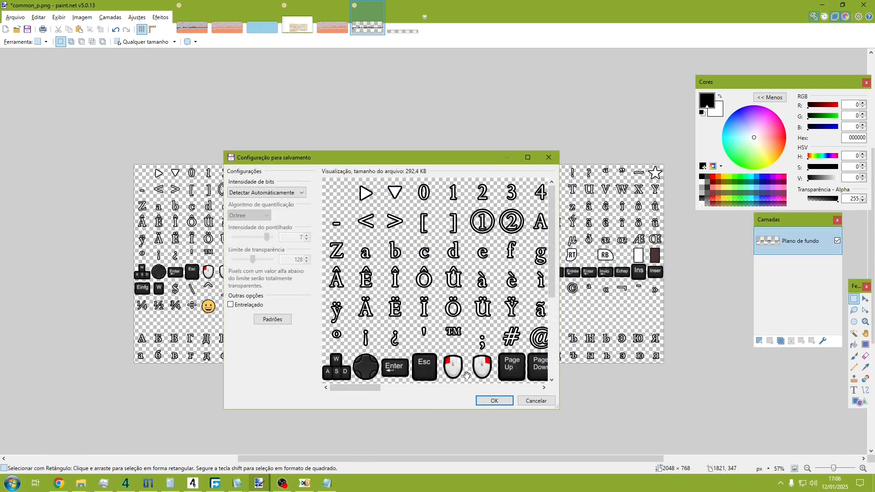
left_click(493, 399)
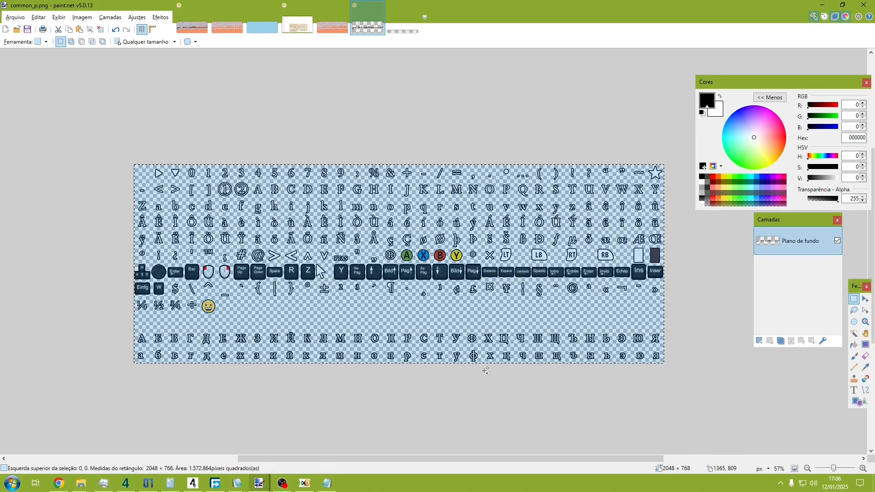
- Remove the grid layer from 0000.png and replace its contents with the updated glyph sheet from common_p.png
left_click(190, 23)
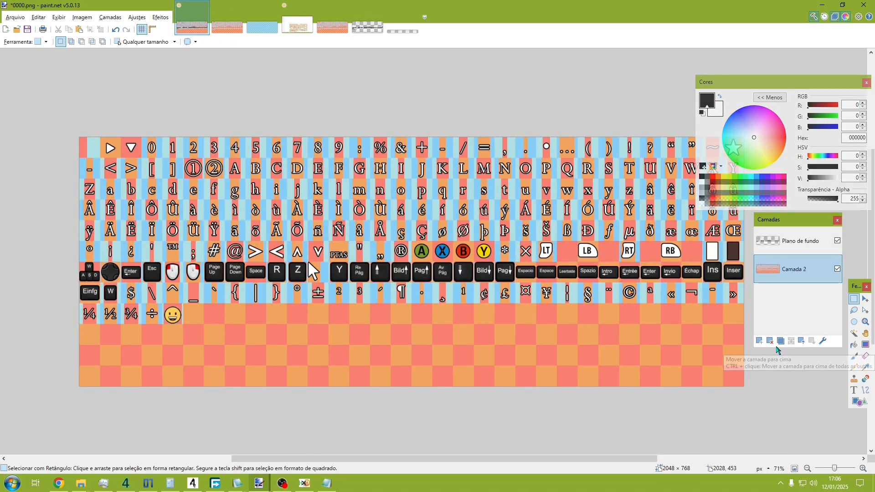
left_click(803, 341)
key("ctrl+a")
key("m")
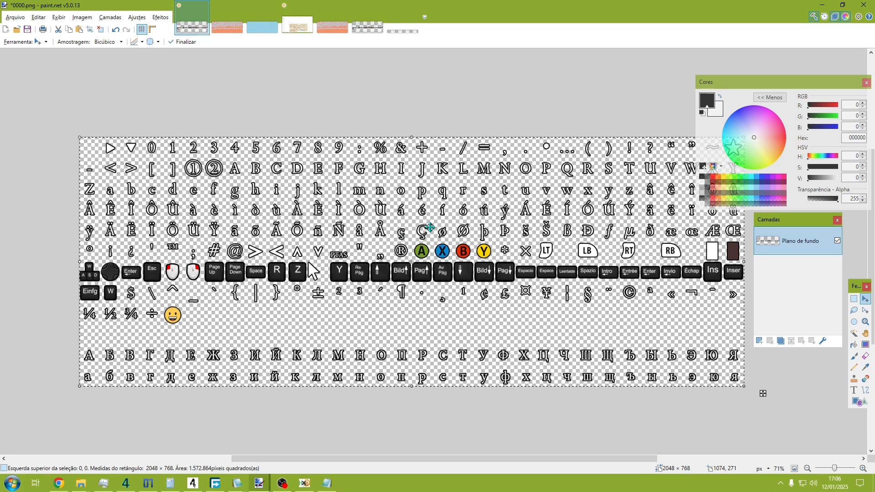
- Save the updated sheet in TGA format as 0000.tga in the 0f000001 folder, overwriting the existing file
left_click(18, 17)
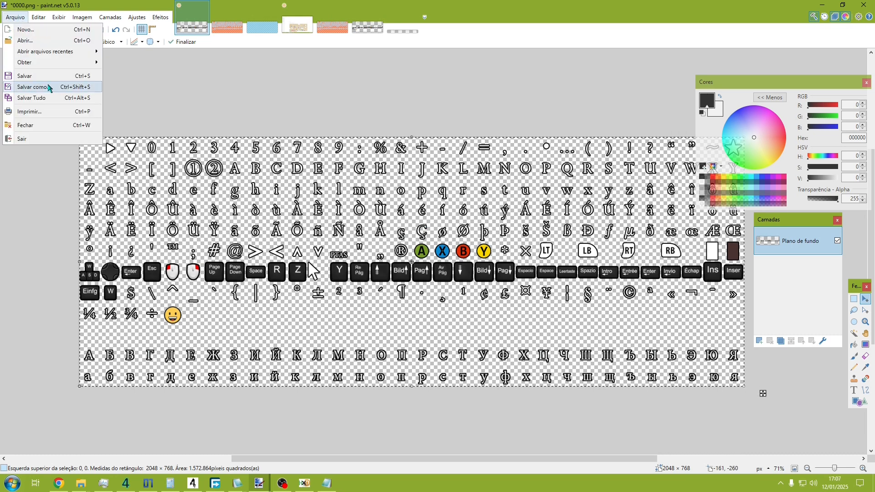
left_click(34, 86)
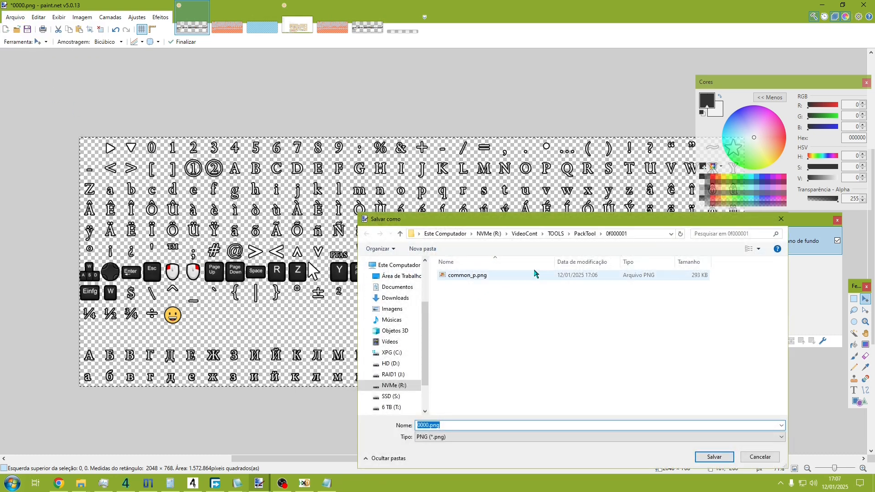
left_click(562, 437)
left_click(474, 401)
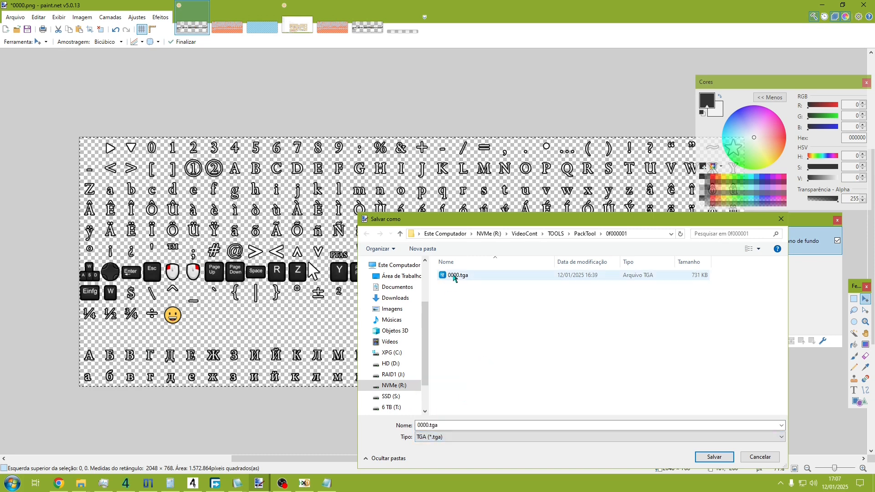
left_click(713, 457)
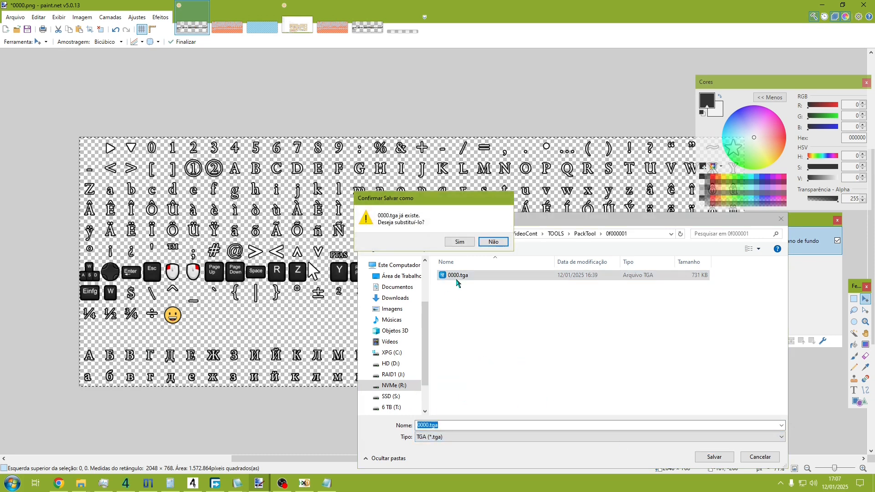
left_click(464, 242)
left_click(490, 401)
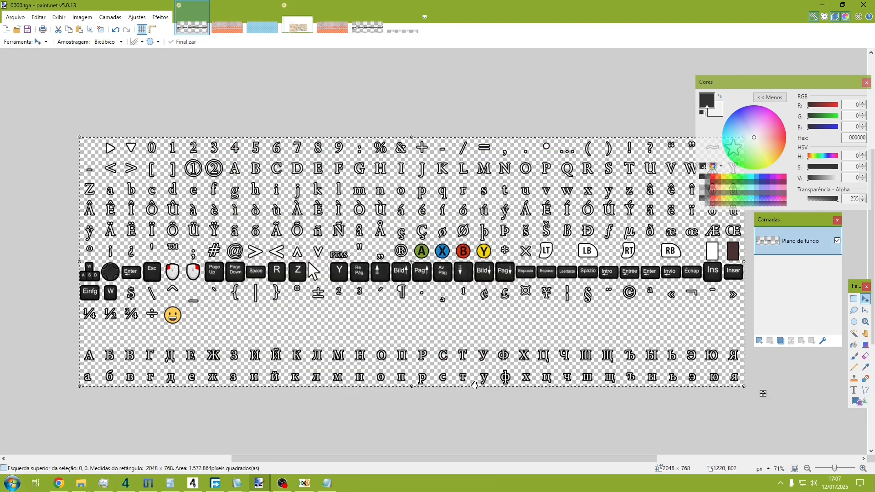
- Minimise paint.net, open 0000.tga from the 0f000001 folder to check the glyph sheet, and close the viewer
left_click(822, 5)
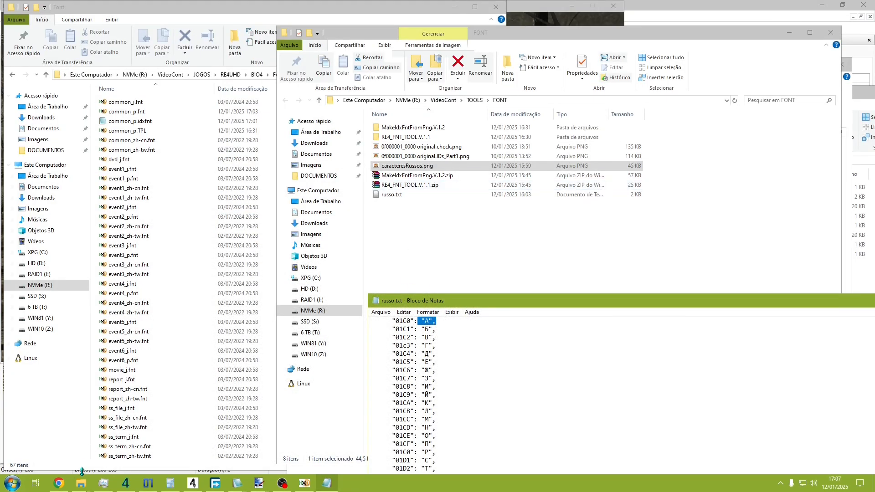
mouse_move(108, 484)
left_click(603, 445)
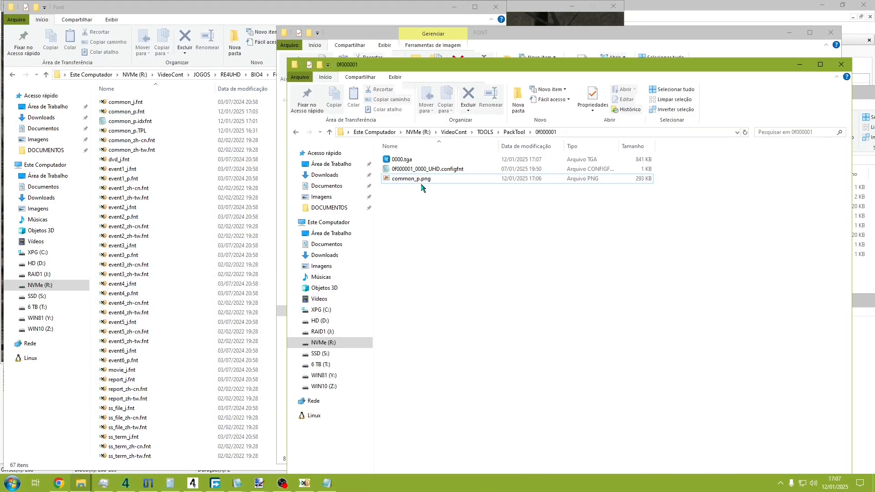
left_click(403, 163)
double_click(396, 164)
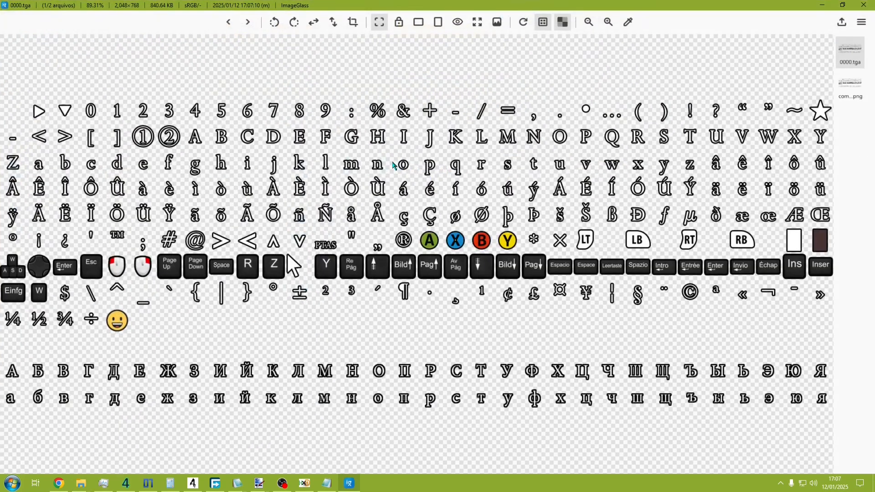
left_click(863, 5)
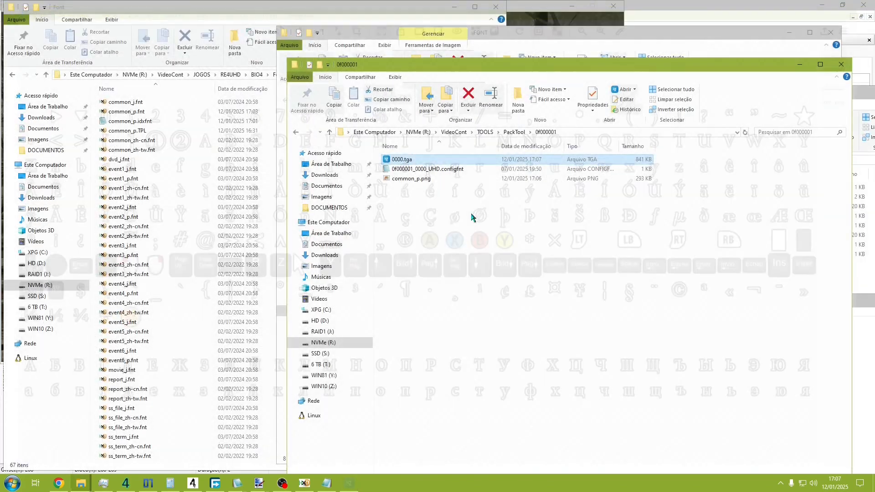
- Repack the updated 0f000001 folder into 0f000001.pack by running repack-all.bat in the PackTool folder
left_click(425, 178)
left_click_drag(425, 179, 404, 170)
left_click(387, 161)
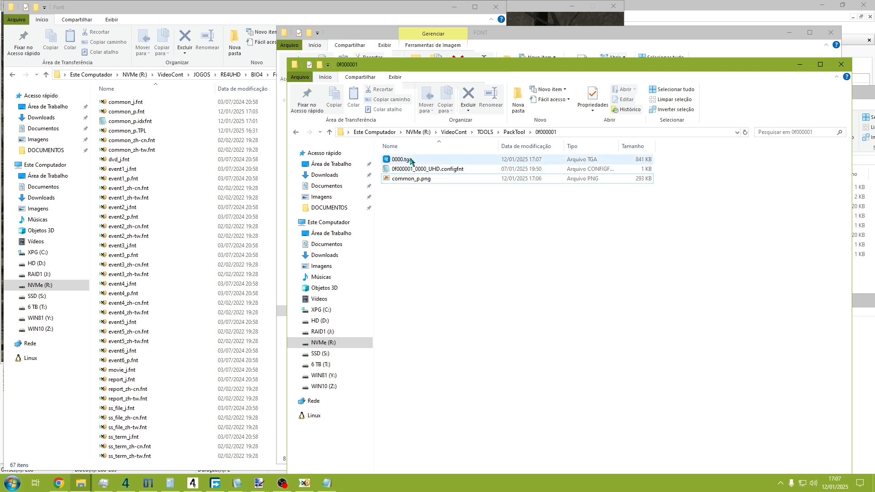
left_click(478, 173, "shift")
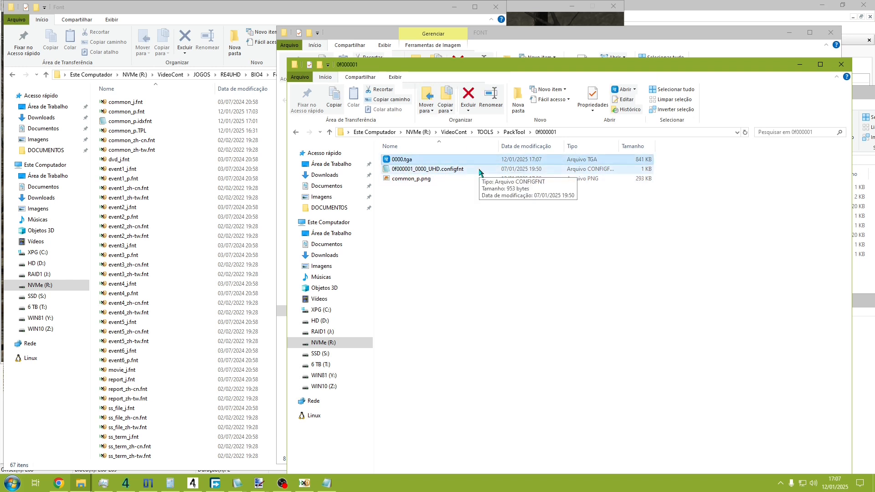
left_click(520, 135)
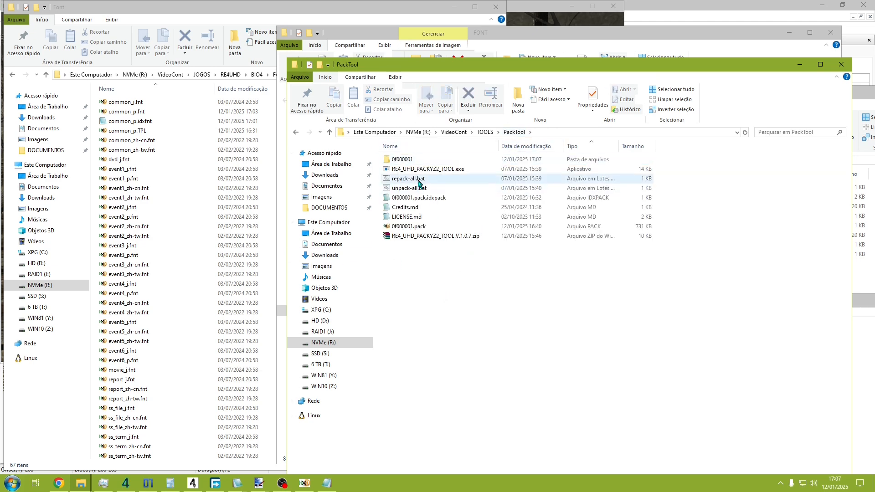
double_click(418, 180)
- Copy the rebuilt 0f000001.pack into the game's BIO4\ImagePackHD folder, replacing the existing file
left_click(401, 226)
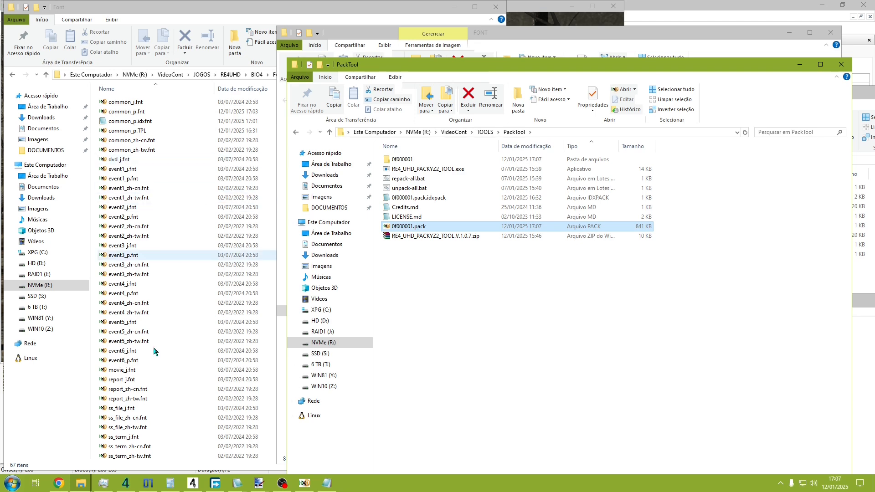
left_click(233, 18)
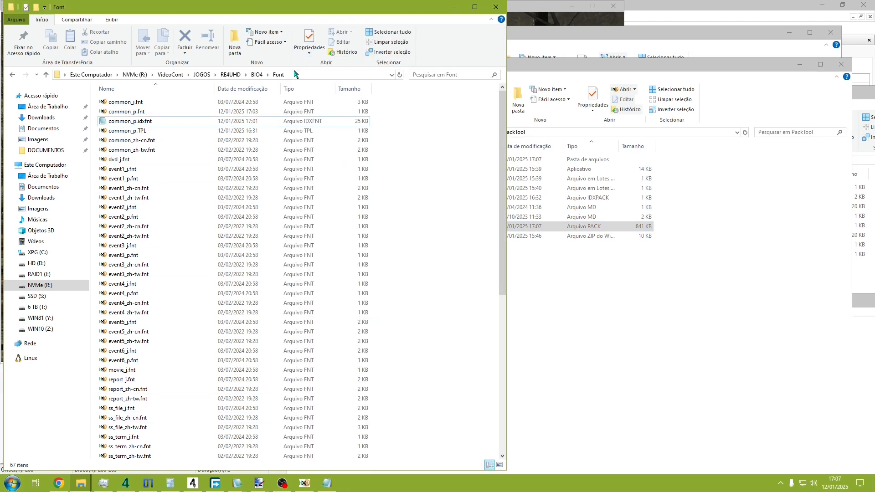
left_click(256, 75)
double_click(174, 198)
left_click_drag(400, 227, 187, 289)
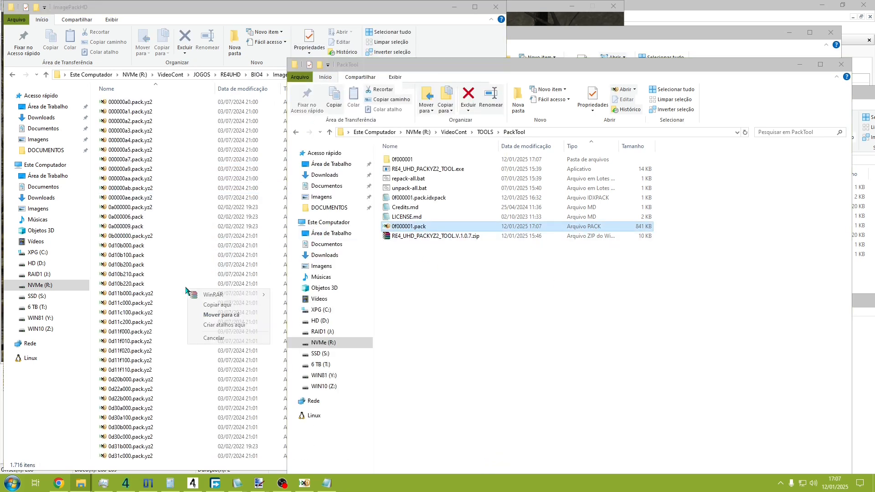
left_click(221, 305)
left_click(408, 173)
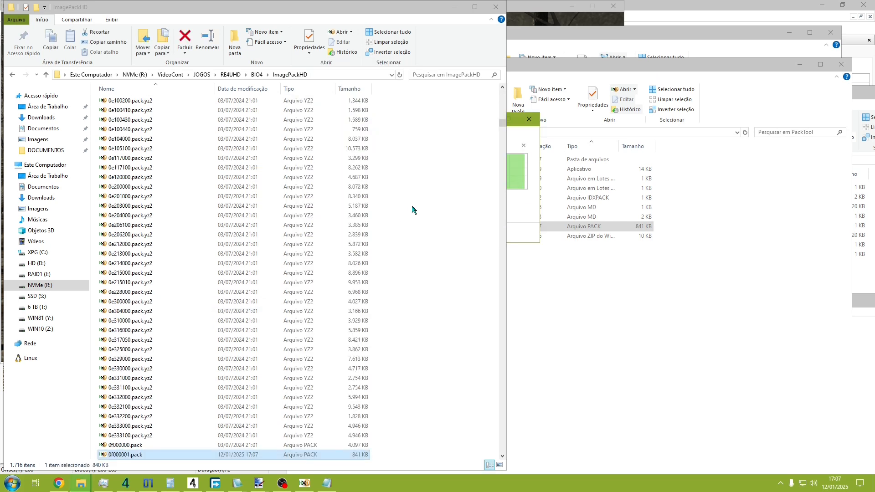
- Return the game folder window to BIO4\Font and reopen the 0f000001 folder in PackTool
left_click(256, 74)
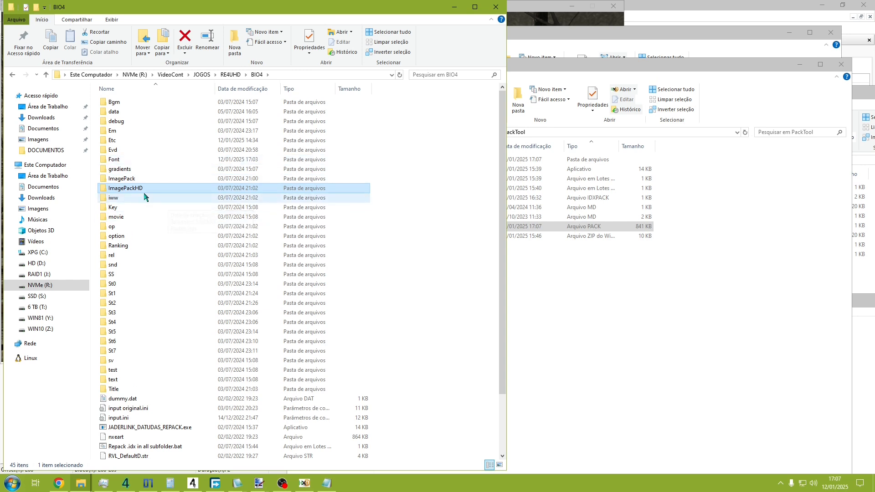
left_click(134, 167)
double_click(147, 162)
left_click(627, 315)
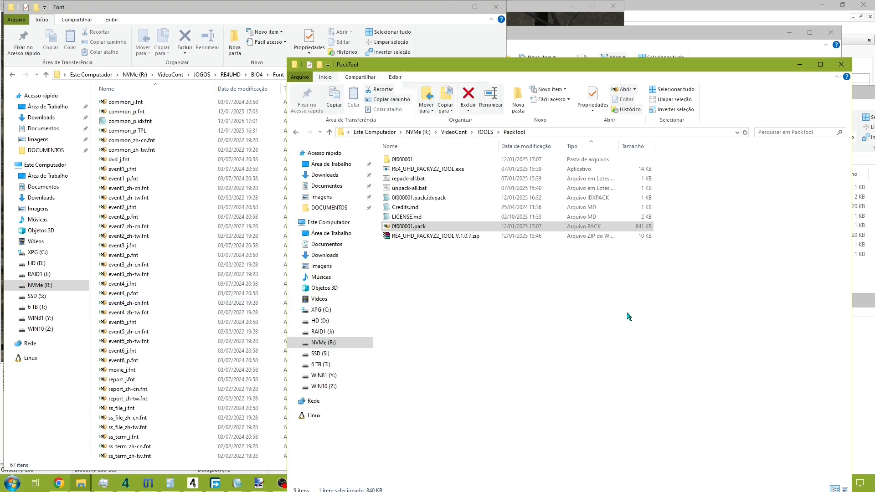
left_click(404, 160)
double_click(404, 160)
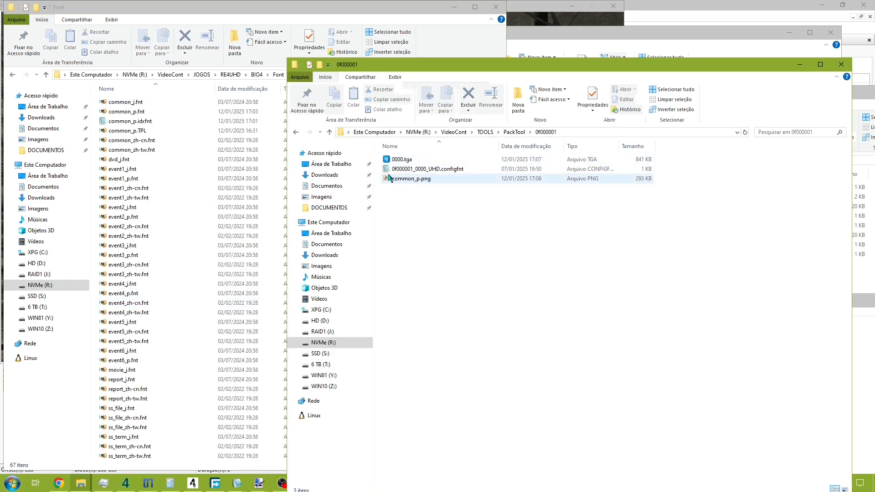
- Generate the font spacing by running MakeIdxFntFromPng.exe on common_p.png together with 0f000001_0000_UHD.configfnt
left_click(401, 178)
left_click(418, 169, "ctrl")
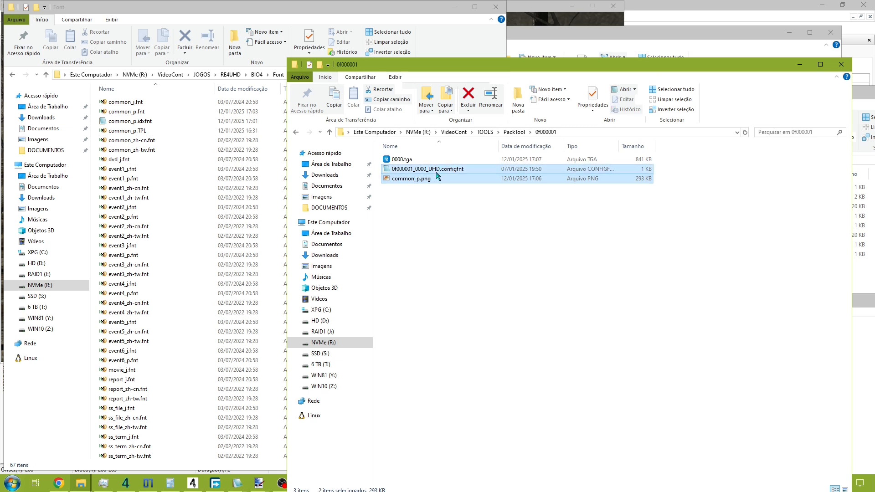
left_click(107, 484)
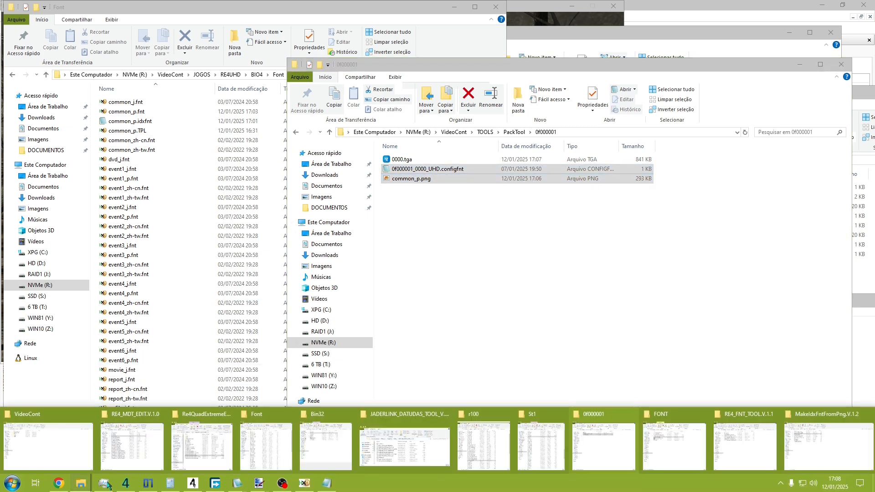
left_click(828, 446)
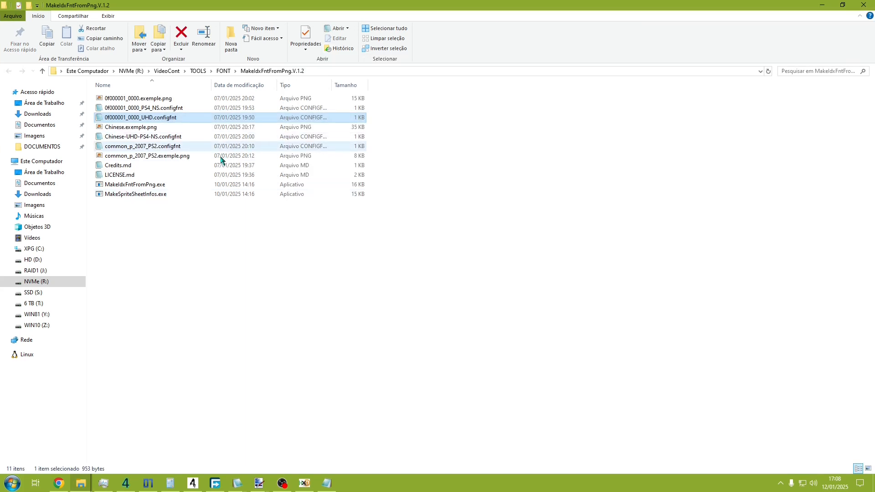
key("alt+Tab")
left_click_drag(406, 178, 150, 195)
key("Return")
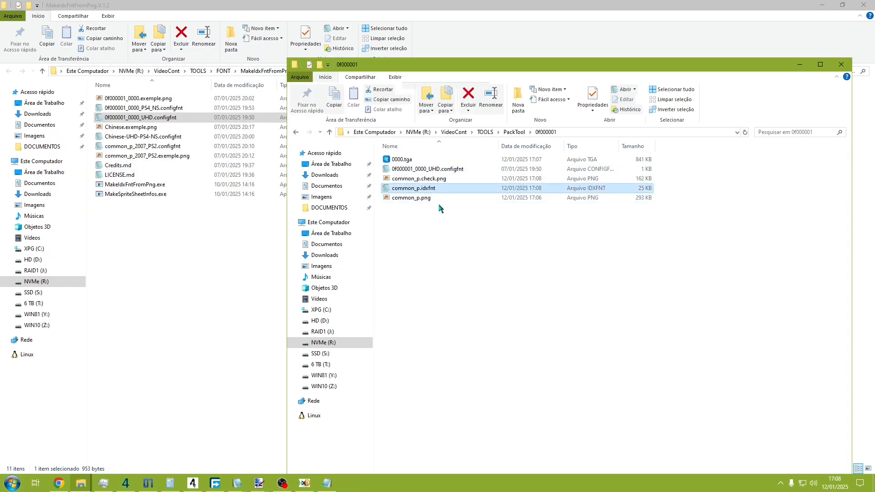
- Open common_p.check.png to examine the detected glyph widths, including the Russian rows, and close the viewer
key("Up")
key("Up")
key("Up")
key("Down")
key("Down")
key("Down")
key("Up")
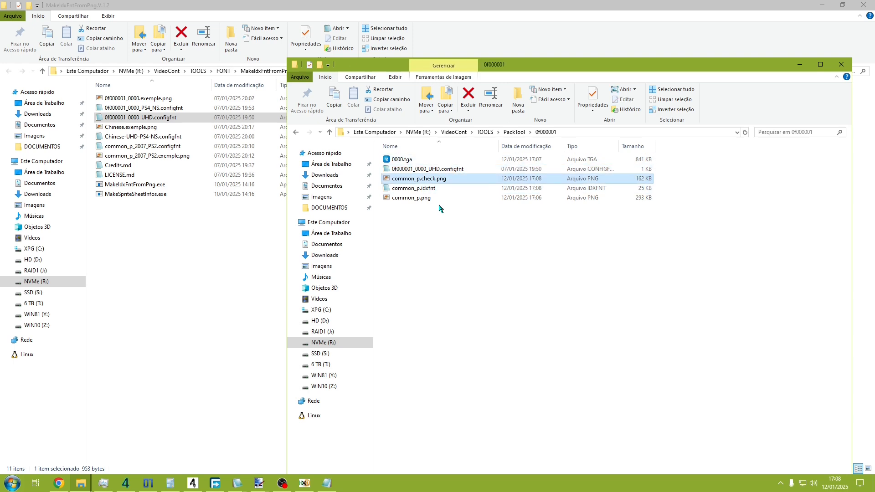
key("Return")
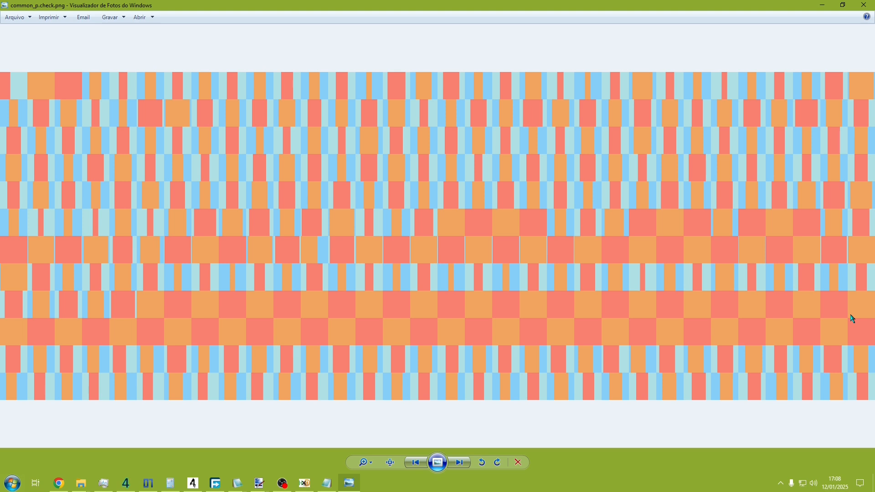
key("Escape")
- Open common_p.idxfnt, examine the FontSpacing entries at the end of the file, and close it
key("Down")
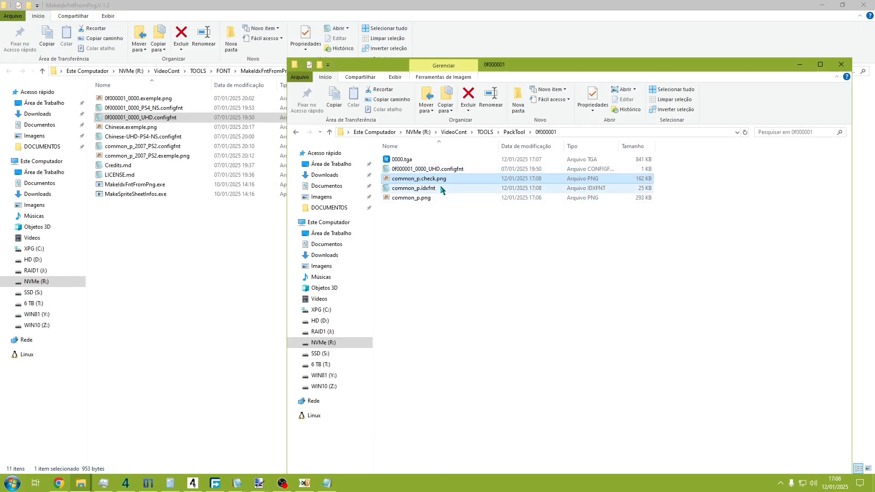
key("Return")
left_click_drag(871, 53, 872, 474)
left_click_drag(871, 47, 871, 445)
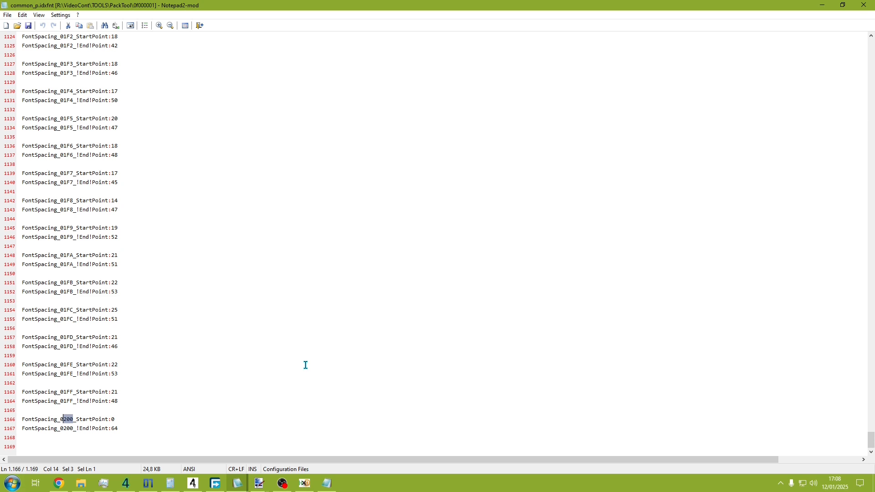
left_click_drag(120, 428, 1, 418)
left_click(863, 4)
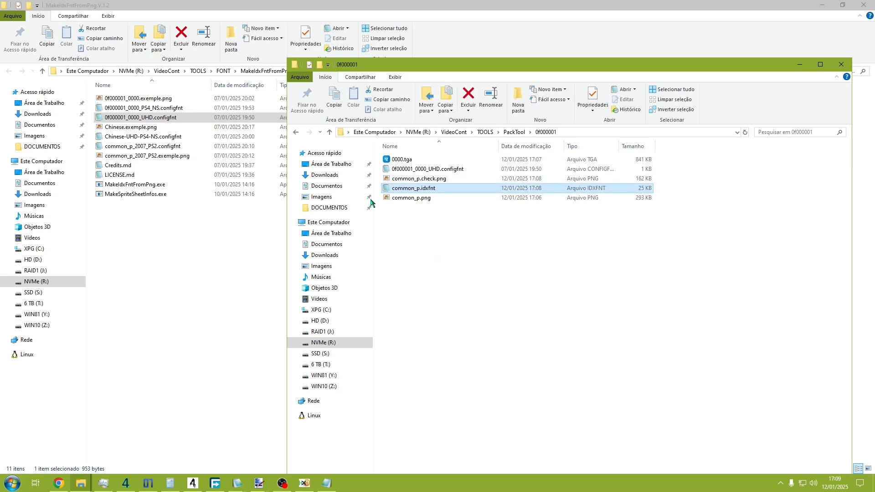
- Copy the new common_p.idxfnt from the 0f000001 folder into BIO4\Font, replacing the existing file
mouse_move(260, 483)
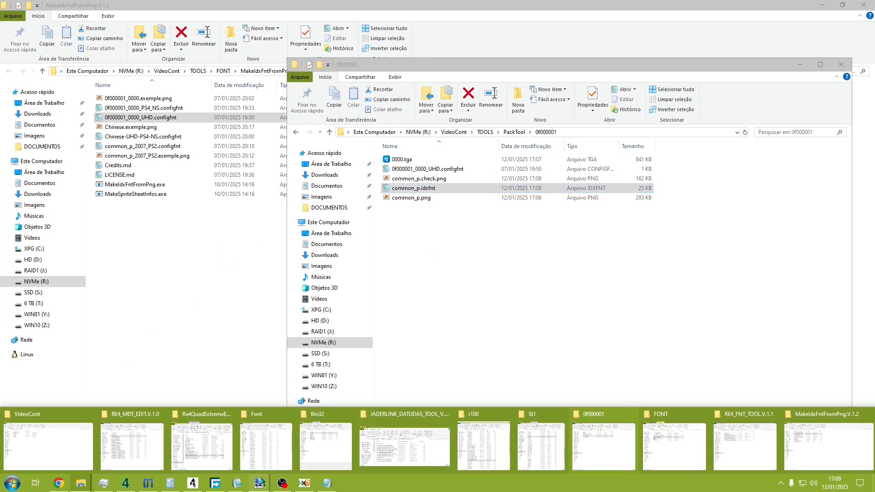
left_click(258, 455)
left_click(544, 276)
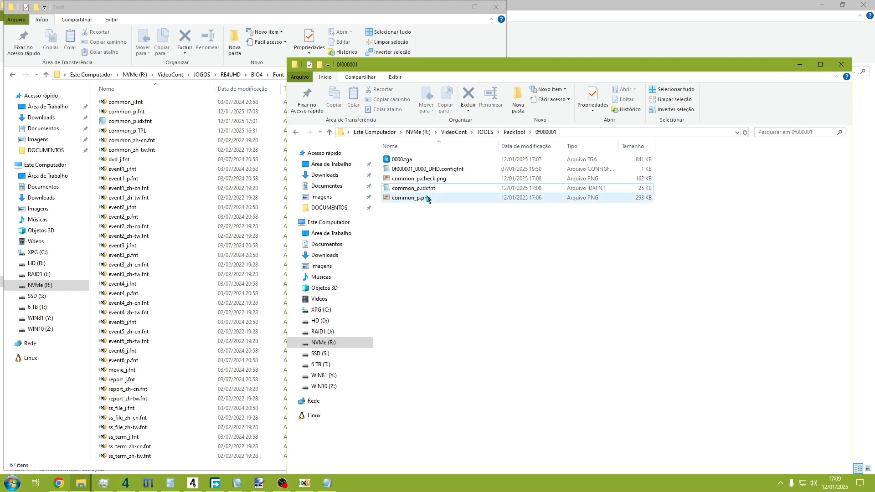
left_click_drag(428, 188, 164, 213)
left_click(201, 225)
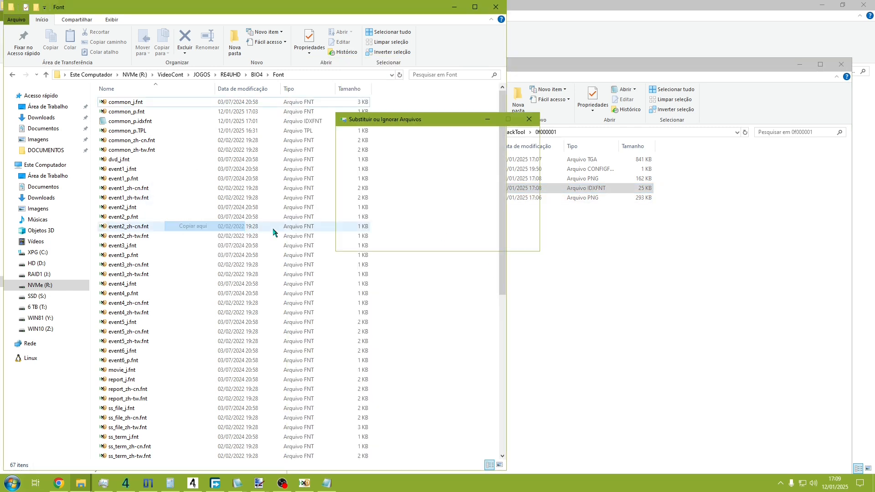
left_click(373, 175)
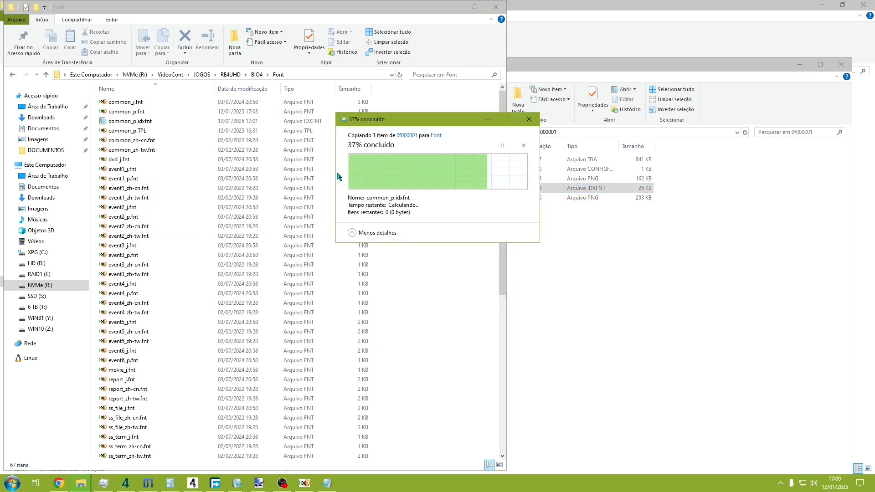
left_click(151, 123)
- Repack common_p.idxfnt into common_p.fnt with RE4_FNT_TOOL_LITTLE_ENDIAN.exe and select the rebuilt file in the Font folder
mouse_move(84, 478)
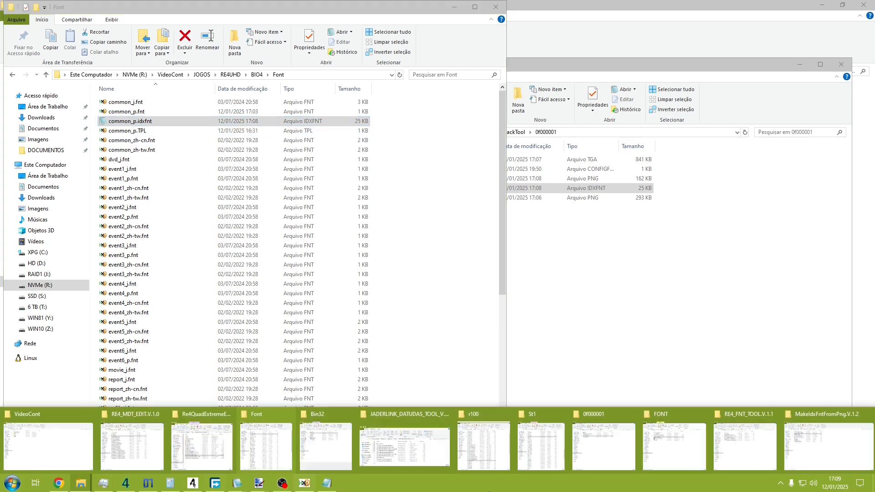
mouse_move(722, 439)
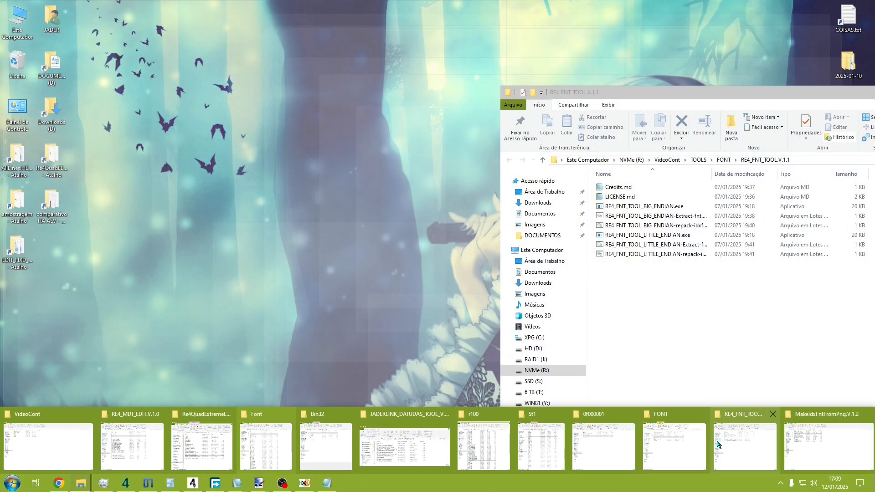
left_click(718, 444)
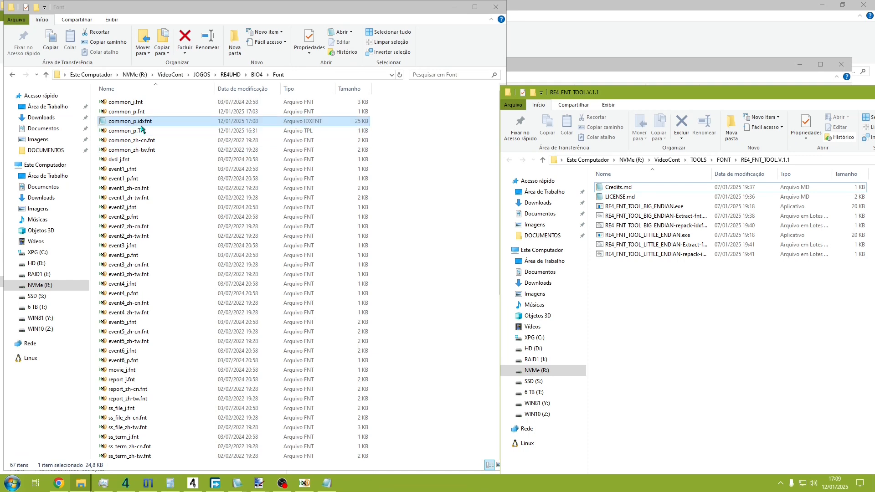
left_click_drag(141, 121, 679, 235)
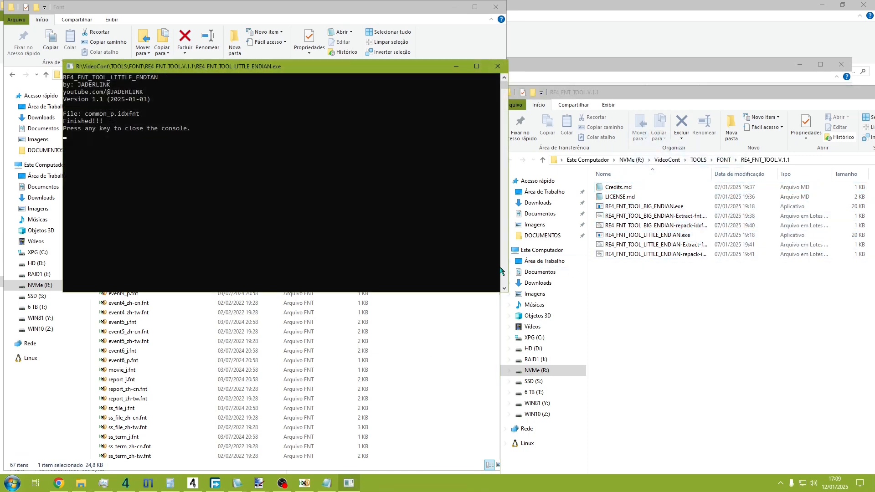
key("Return")
left_click(145, 113)
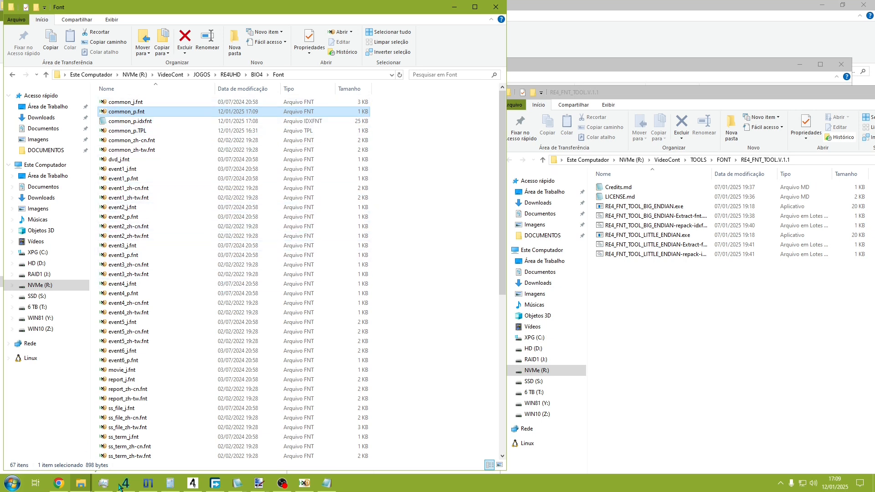
- In MdtEncoding.json, append a comma to the 0184 "&carinhaFeliz;" entry and add an empty line below it
mouse_move(236, 489)
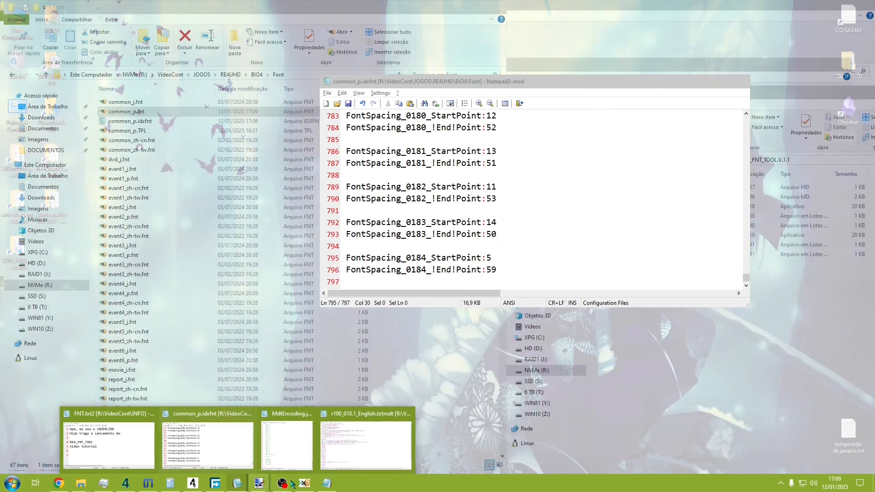
mouse_move(317, 465)
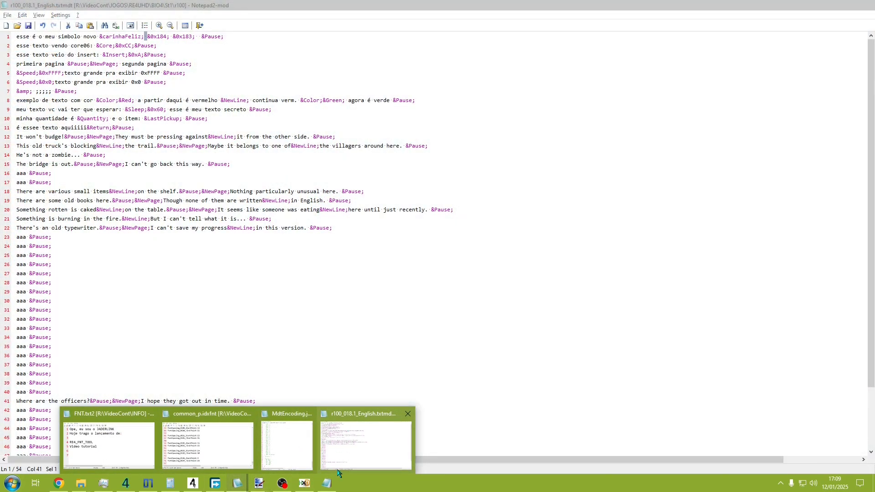
left_click(334, 451)
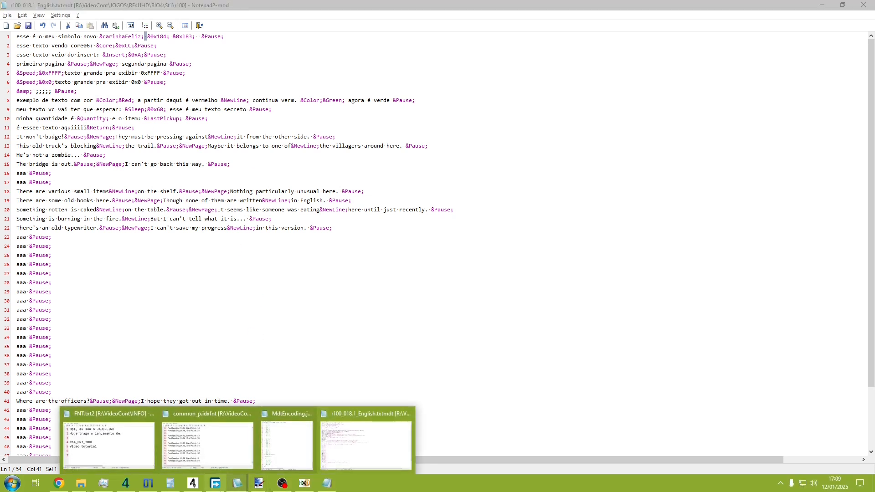
left_click(275, 453)
left_click(399, 324)
key("Return")
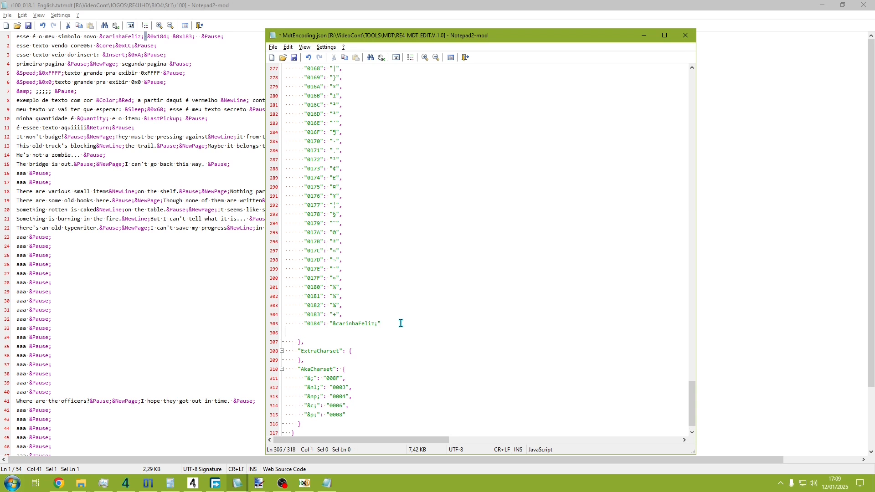
left_click(387, 325)
type(",")
left_click(318, 333)
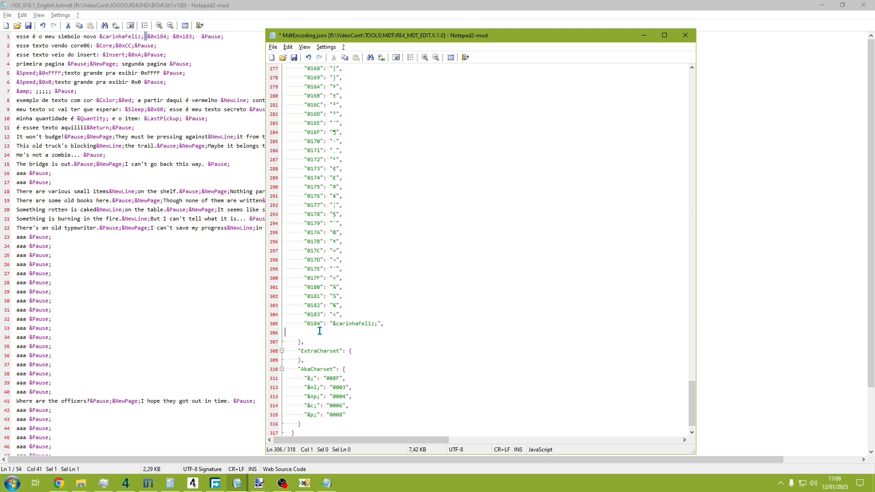
- Insert the Russian character mappings 01C0 to 01FF from russo.txt below the 0184 entry, removing the comma after the last one
left_click(327, 483)
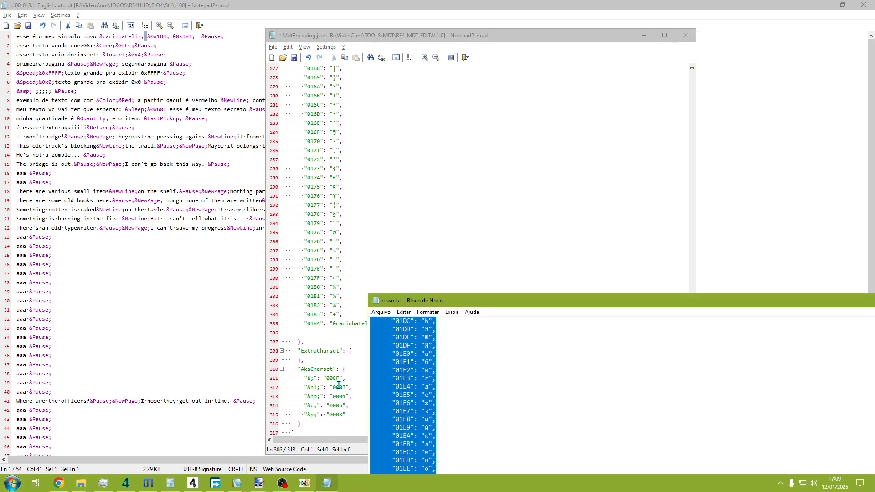
left_click(304, 328)
type("\"01C0\": \"А\",       \"01C1\": \"Б\",       \"01C2\": \"В\",       \"01C3\": \"Г\",       \"01C4\": \"Д\",       \"01C5\": \"Е\",       \"01C6\": \"Ж\",       \"01C7\": \"З\",       \"01C8\": \"И\",       \"01C9\": \"Й\",       \"01CA\": \"К\",       \"01CB\": \"Л\",       \"01CC\": \"М\",       \"01CD\": \"Н\",       \"01CE\": \"О\",       \"01CF\": \"П\",       \"01D0\": \"Р\",       \"01D1\": \"С\",       \"01D2\": \"Т\",       \"01D3\": \"У\",       \"01D4\": \"Ф\",       \"01D5\": \"Х\",       \"01D6\": \"Ц\",       \"01D7\": \"Ч\",       \"01D8\": \"Ш\",       \"01D9\": \"Щ\",       \"01DA\": \"Ъ\",       \"01DB\": \"Ы\",       \"01DC\": \"Ь\",       \"01DD\": \"Э\",       \"01DE\": \"Ю\",       \"01DF\": \"Я\",       \"01E0\": \"а\",       \"01E1\": \"б\",       \"01E2\": \"в\",       \"01E3\": \"г\",       \"01E4\": \"д\",       \"01E5\": \"е\",       \"01E6\": \"ж\",       \"01E7\": \"з\",       \"01E8\": \"и\",       \"01E9\": \"й\",       \"01EA\": \"к\",       \"01EB\": \"л\",       \"01EC\": \"м\",       \"01ED\": \"н\",       \"01EE\": \"о\",       \"01EF\": \"п\",       \"01F0\": \"р\",       \"01F1\": \"с\",       \"01F2\": \"т\",       \"01F3\": \"у\",       \"01F4\": \"ф\",       \"01F5\": \"х\",       \"01F6\": \"ц\",       \"01F7\": \"ч\",       \"01F8\": \"ш\",       \"01F9\": \"щ\",       \"01FA\": \"ъ\",       \"01FB\": \"ы\",       \"01FC\": \"ь\",       \"01FD\": \"э\",       \"01FE\": \"ю\",       \"01FF\": \"я\",")
key("BackSpace")
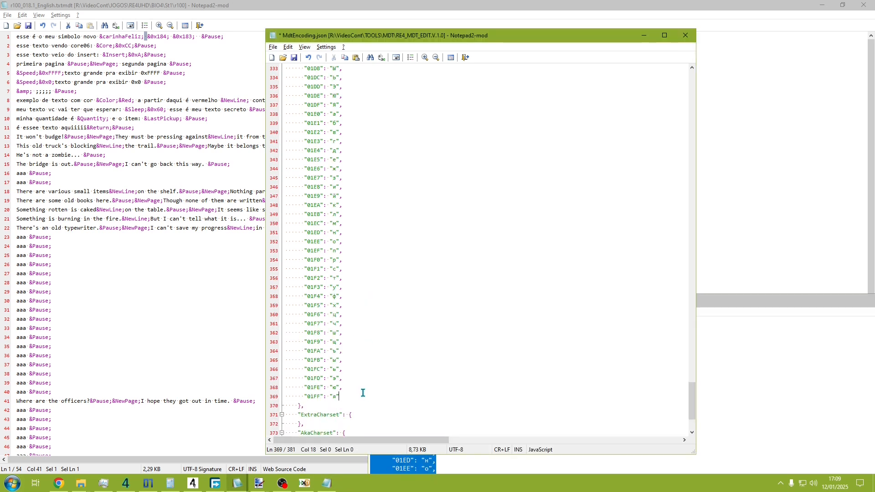
- Save MdtEncoding.json and go to the start of the 0184 entry
key("ctrl+s")
scroll(348, 385, "up", 1)
scroll(348, 385, "up", 14)
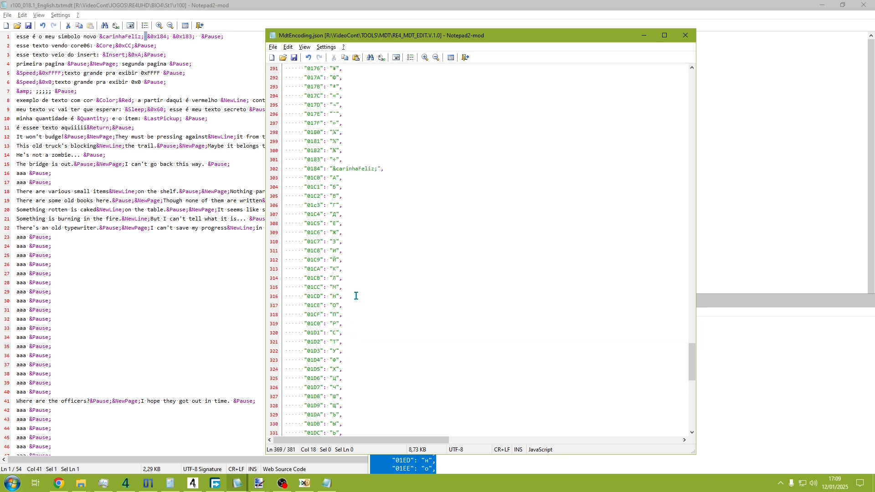
left_click(365, 243)
left_click(306, 223)
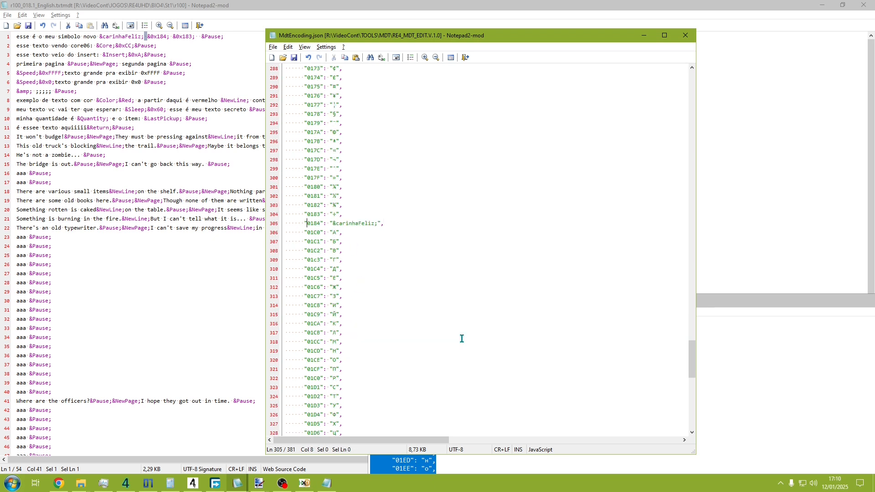
- Examine the codes and mapped characters from the 0184 entry through the first Russian entries
key("Up")
key("Down")
key("Right")
key("Right")
key("Right")
key("Right")
key("Right")
key("shift+Right")
key("Down")
key("Down")
key("Down")
key("Down")
key("Down")
key("Down")
key("Down")
key("Up")
key("Up")
key("Up")
key("Up")
key("End")
- Compare the Russian character rows of common_p.png in paint.net with the 01C0 mapping in MdtEncoding.json
left_click(247, 489)
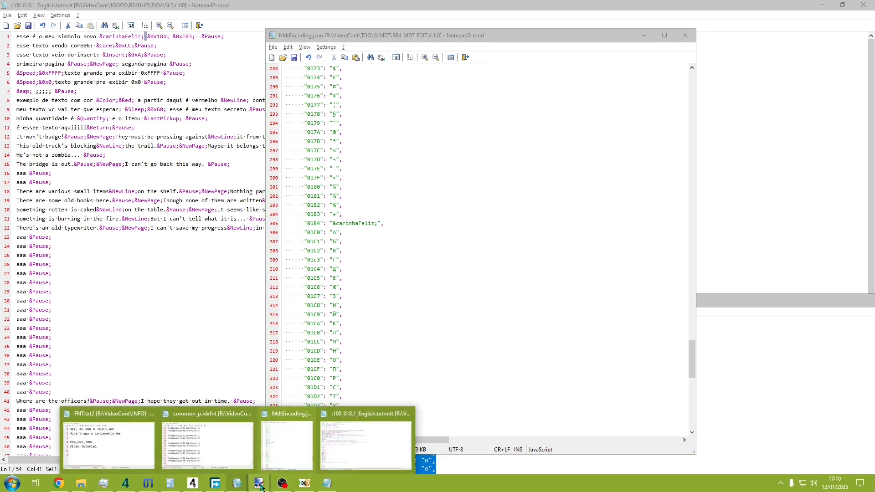
left_click(310, 444)
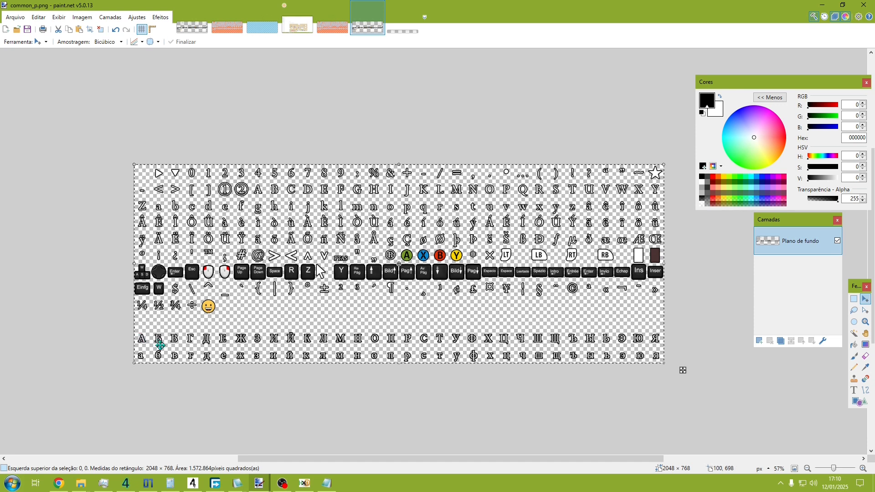
key("alt+Tab")
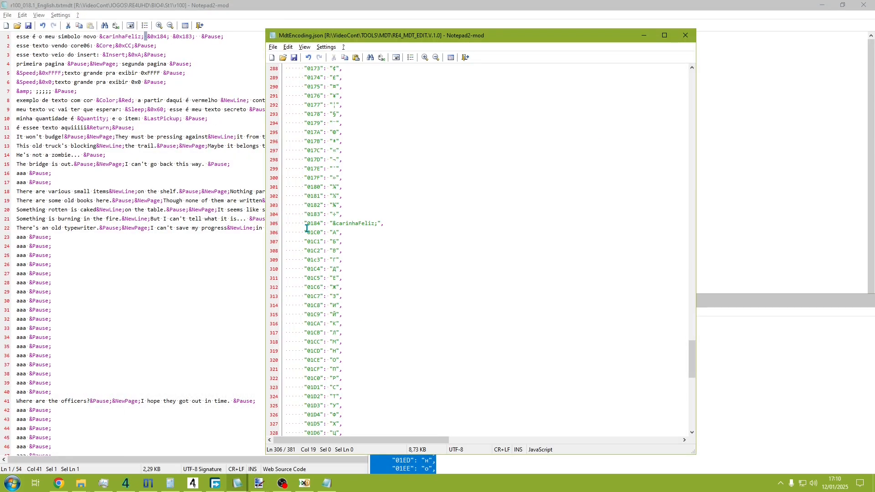
key("Left")
key("shift+Left")
key("Right")
key("shift+Left")
key("Left")
key("shift+Left")
key("Right")
key("Right")
left_click(365, 332)
- Copy the Russian translation "какой-то текст, написанный на русском языке" from Google Translate in the browser
left_click(98, 56)
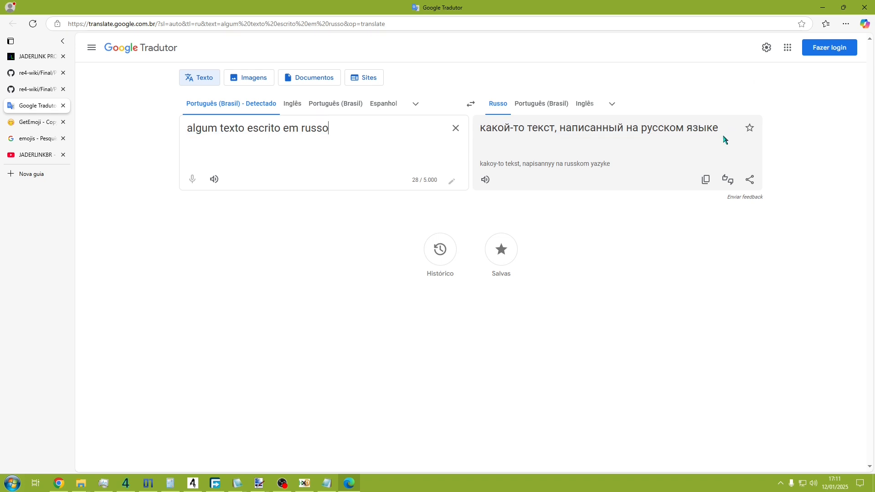
left_click_drag(722, 136, 477, 136)
key("ctrl+c")
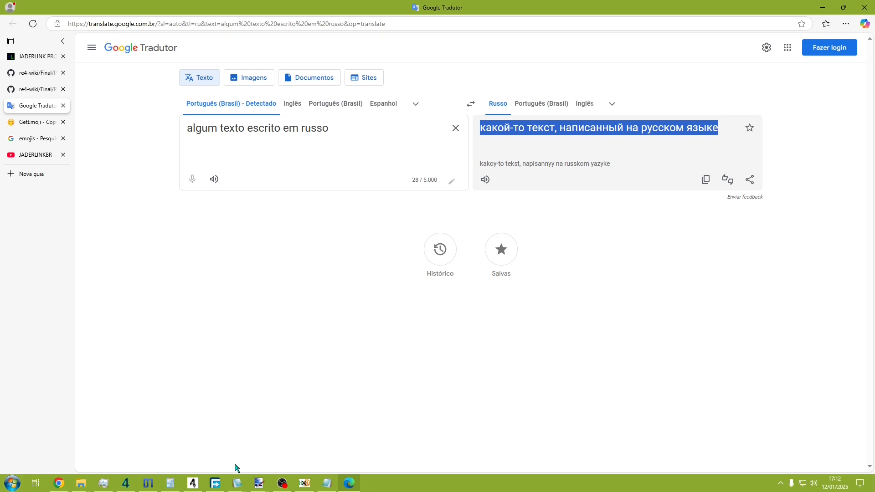
- In r100_018.1_English.txtmdt, replace everything before &Pause; on line 2 with the copied Russian sentence and save the file
left_click(239, 487)
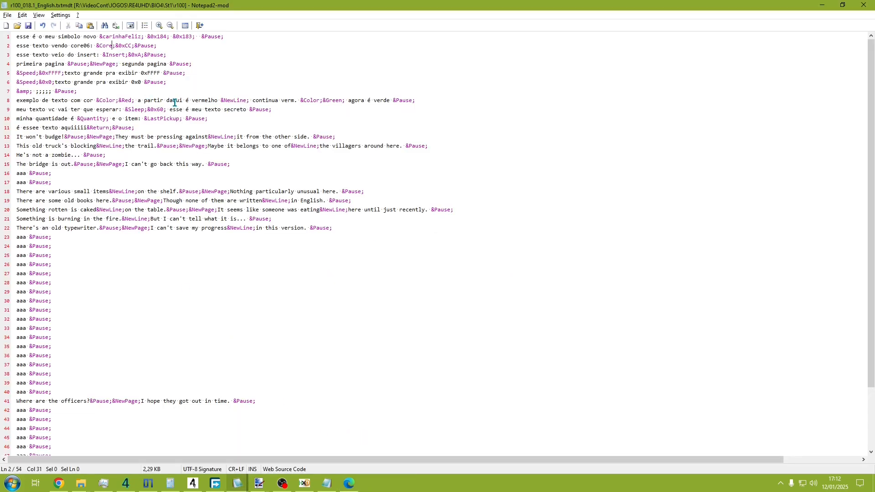
key("Right")
key("Right")
key("Right")
key("Right")
key("Right")
key("Right")
key("Right")
key("shift+Left")
key("shift+Left")
key("shift+Left")
key("shift+Left")
key("shift+Left")
key("shift+Left")
key("shift+Left")
key("shift+Left")
key("shift+Left")
key("shift+Left")
key("shift+Left")
key("shift+Left")
key("shift+Left")
key("shift+Left")
key("shift+Left")
key("shift+Left")
key("shift+Left")
key("shift+Left")
key("shift+Left")
key("shift+Left")
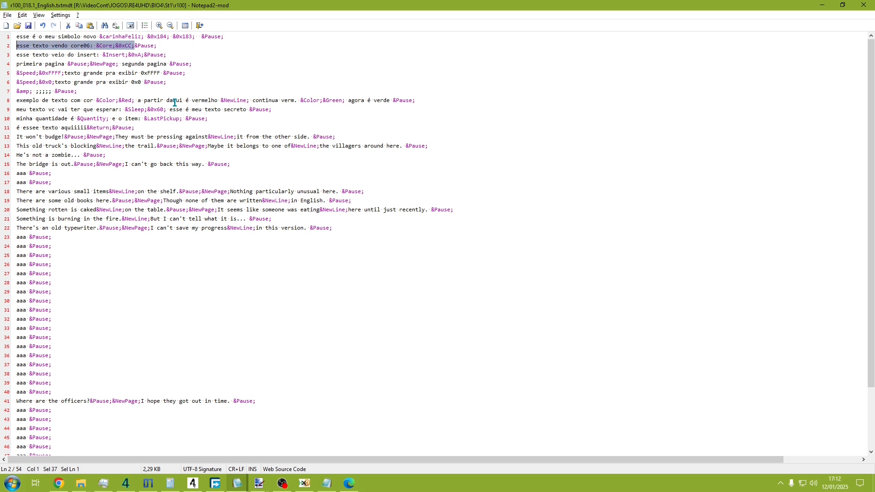
key("ctrl+v")
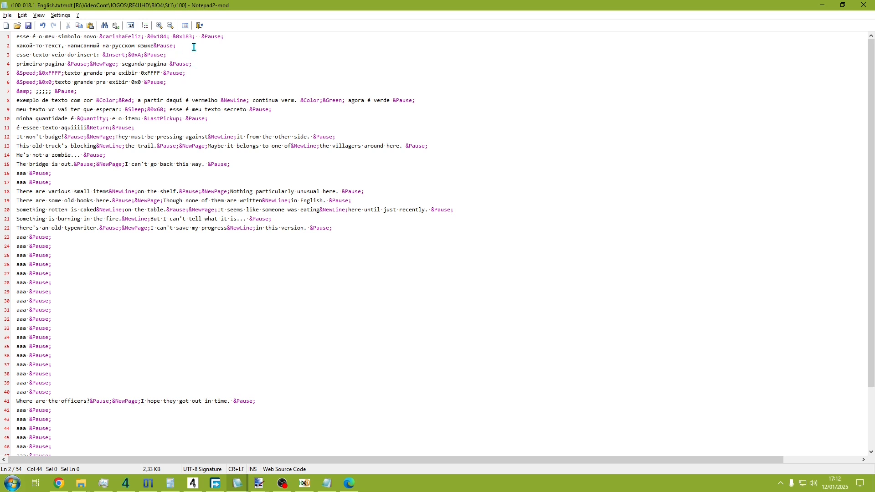
left_click_drag(193, 46, 16, 45)
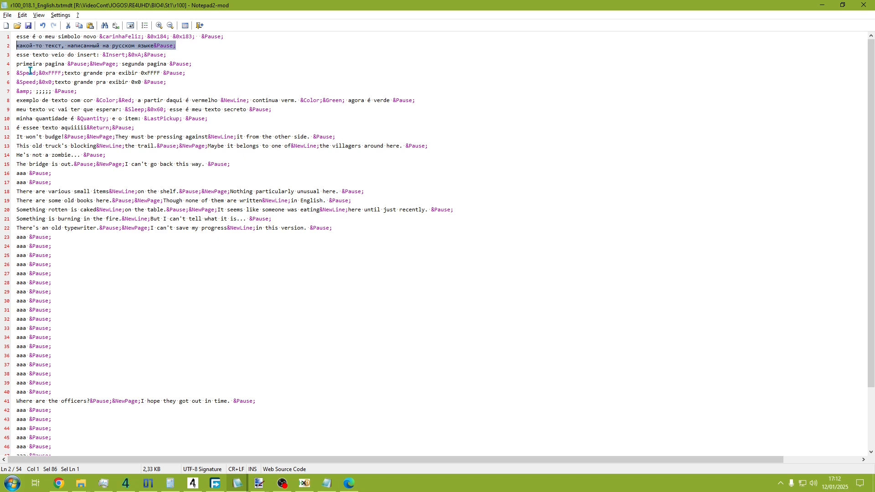
- Repack r100_018.idxmultimdt from the r100 folder with RE4_MDT_EDIT_MULTI8_UHD.exe and close the console
left_click(81, 483)
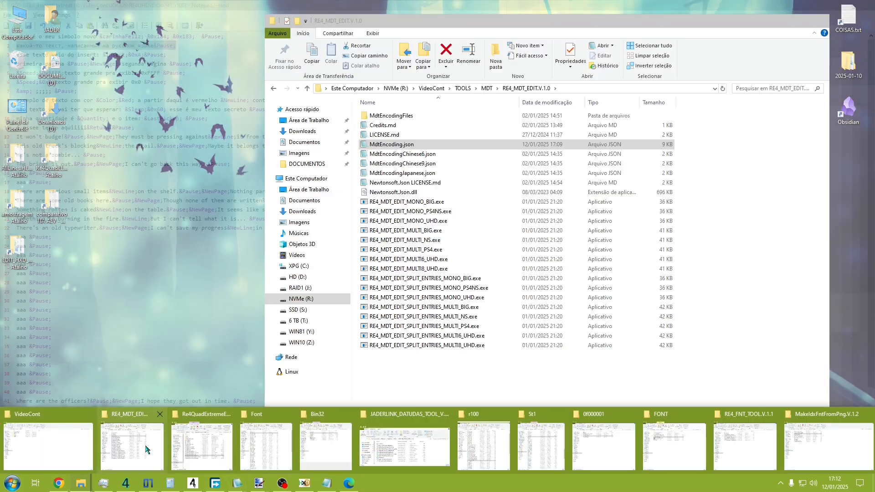
left_click(132, 446)
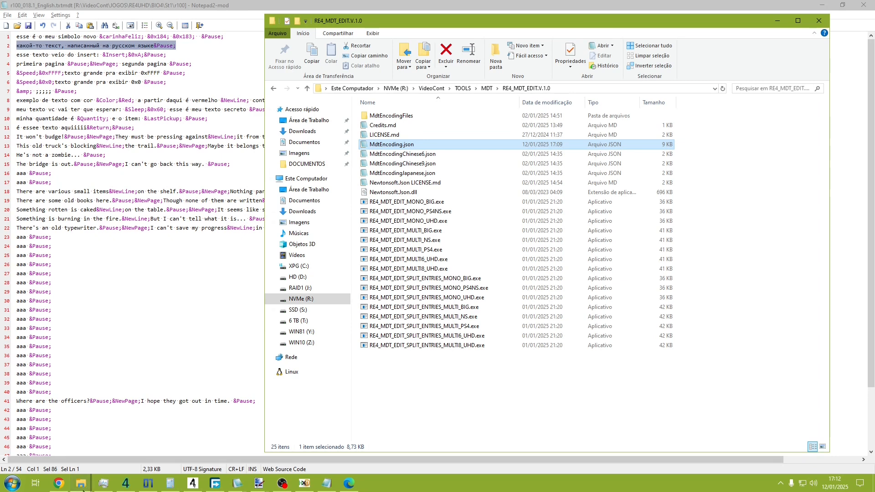
left_click(483, 445)
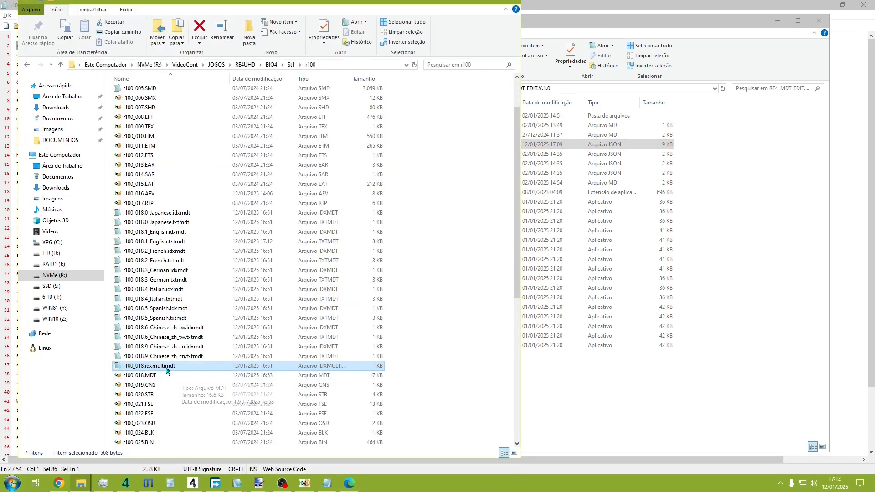
left_click_drag(164, 366, 588, 263)
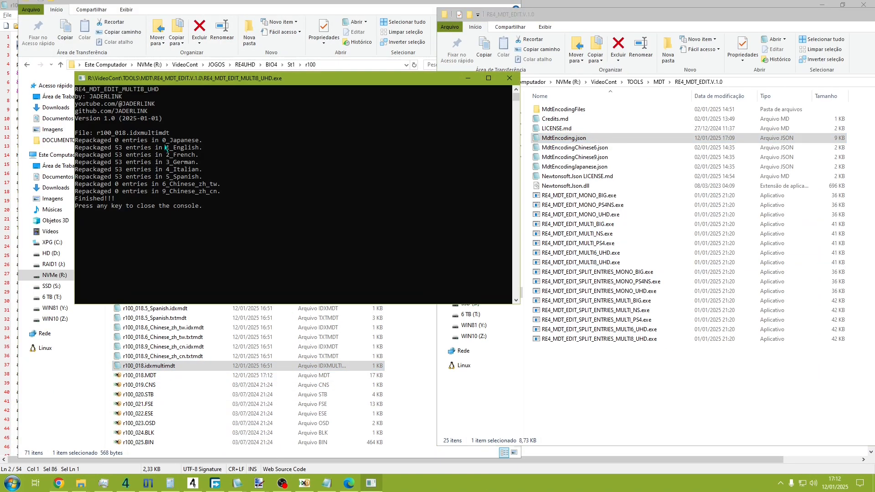
key("Return")
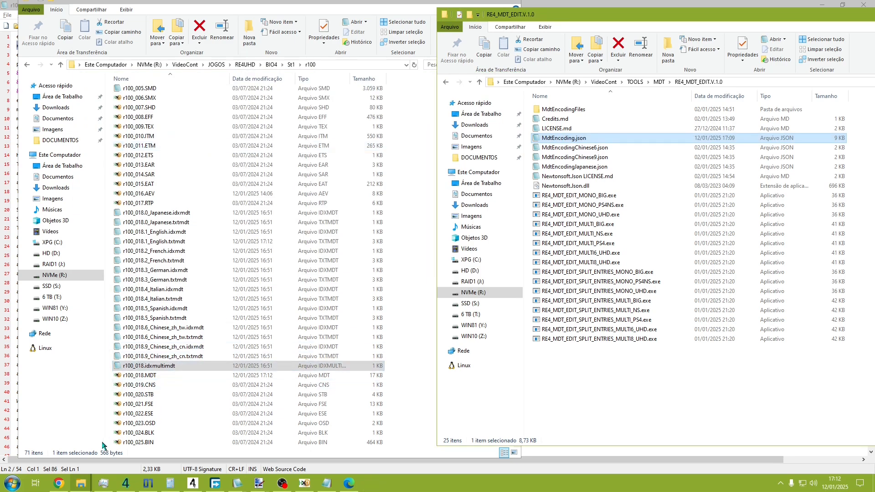
- Repack r100.idx from the St1 folder into r100.udas with JADERLINK_DATUDAS_REPACK.exe
mouse_move(82, 482)
left_click(550, 459)
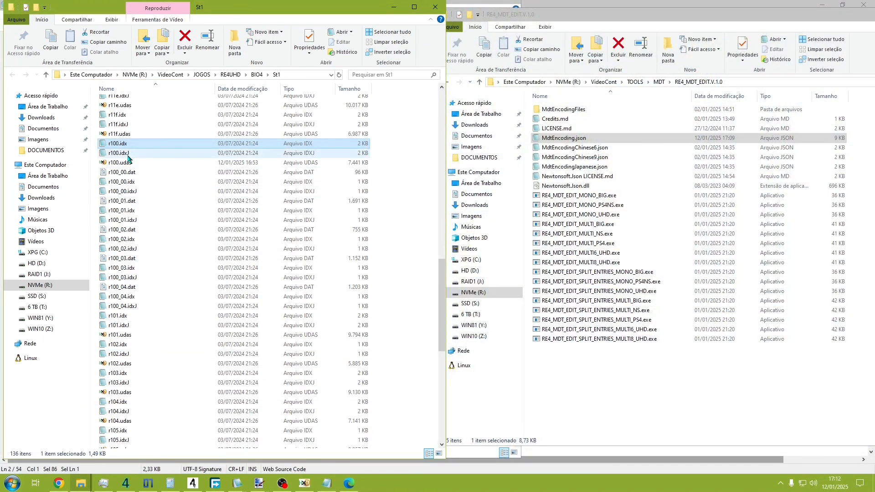
left_click(81, 482)
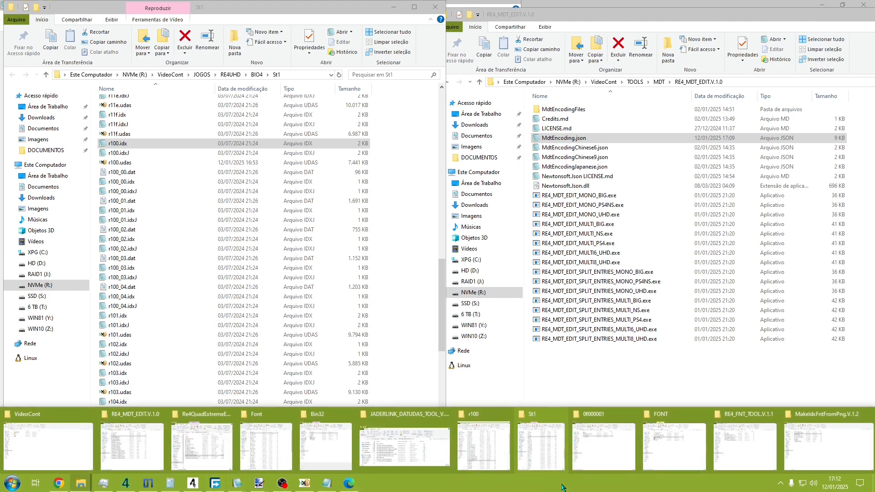
left_click(404, 444)
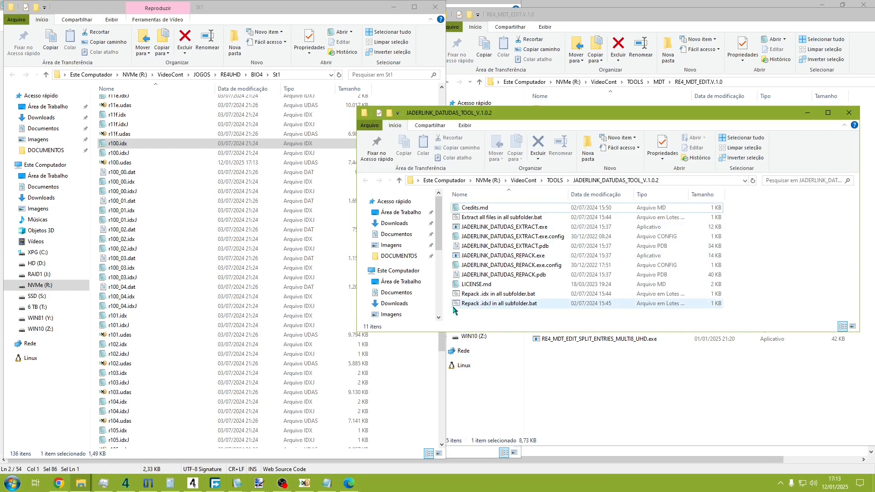
- Switch to Resident Evil 4 and leave the current game for the main menu
left_click(192, 482)
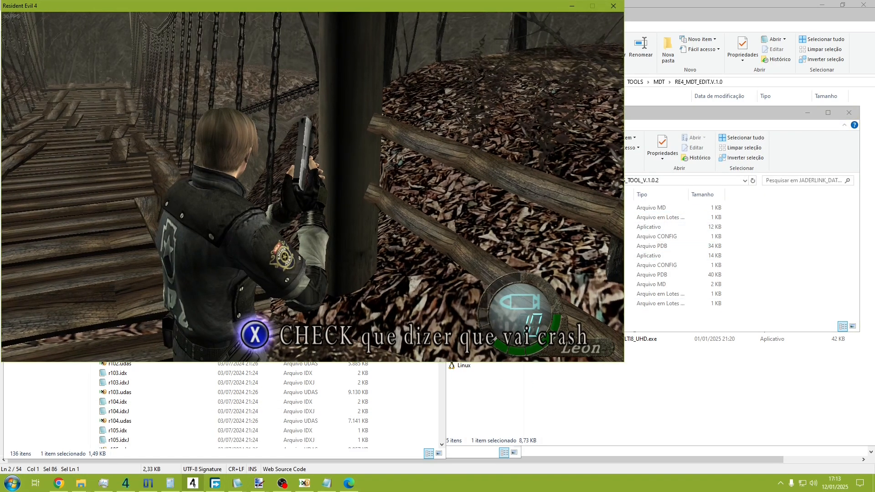
key("Escape")
key("Return")
key("Down")
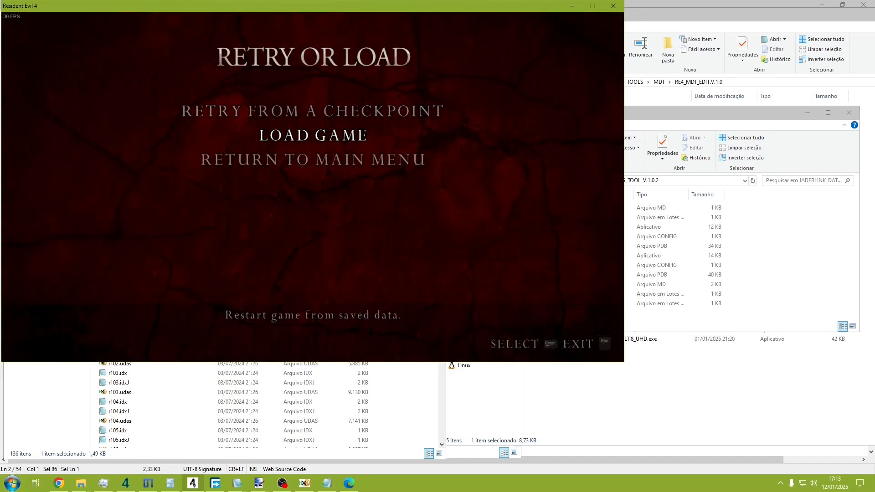
key("Down")
key("Return")
key("Left")
key("Return")
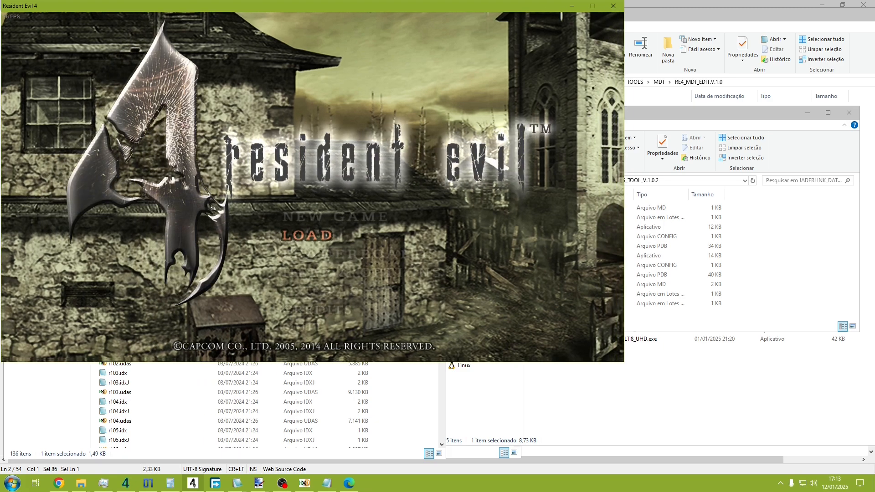
- Start a new game on Professional difficulty with the Special 1 costume
key("Return")
key("Return")
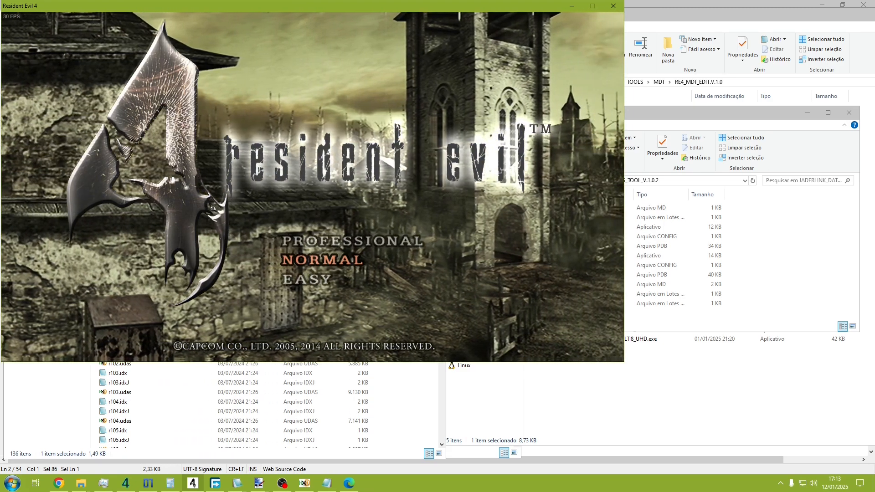
key("Up")
key("Return")
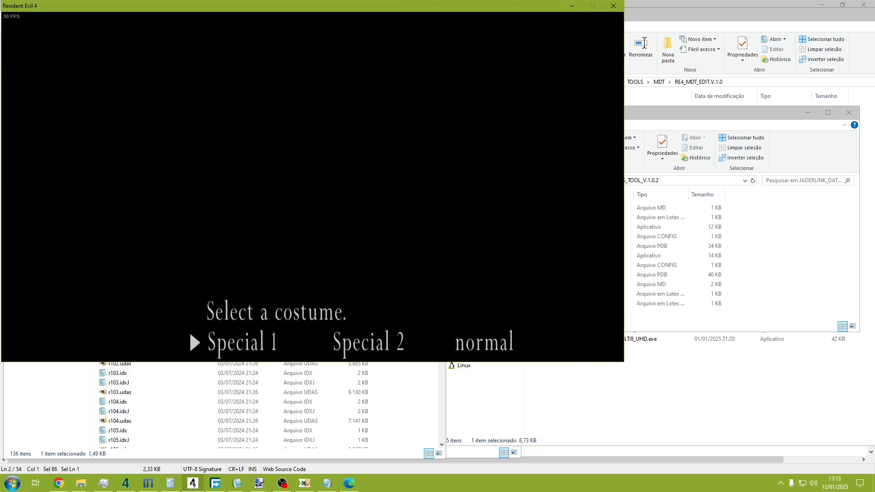
key("Return")
- Walk Leon to the bridge and check it to view the Russian text in the game
key("a")
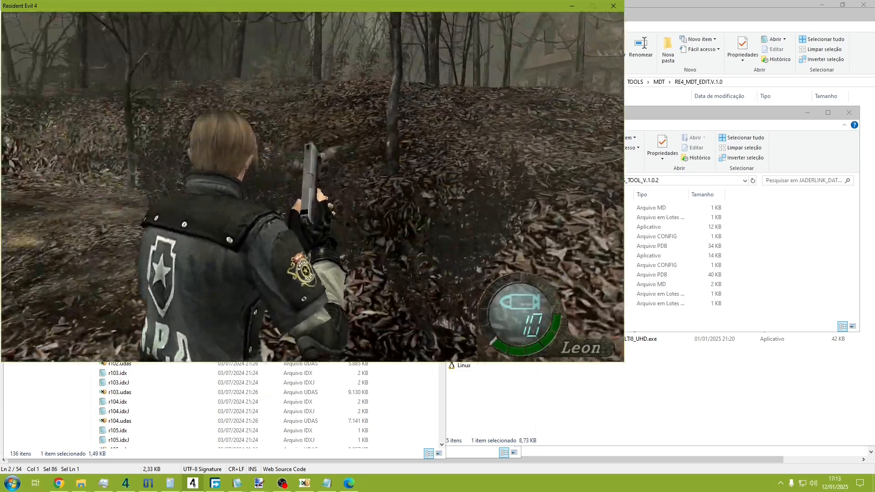
key("d")
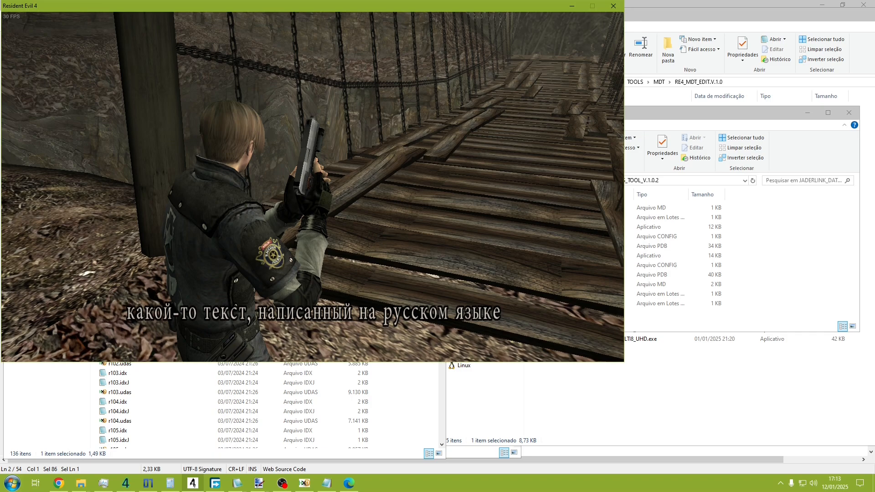
key("d")
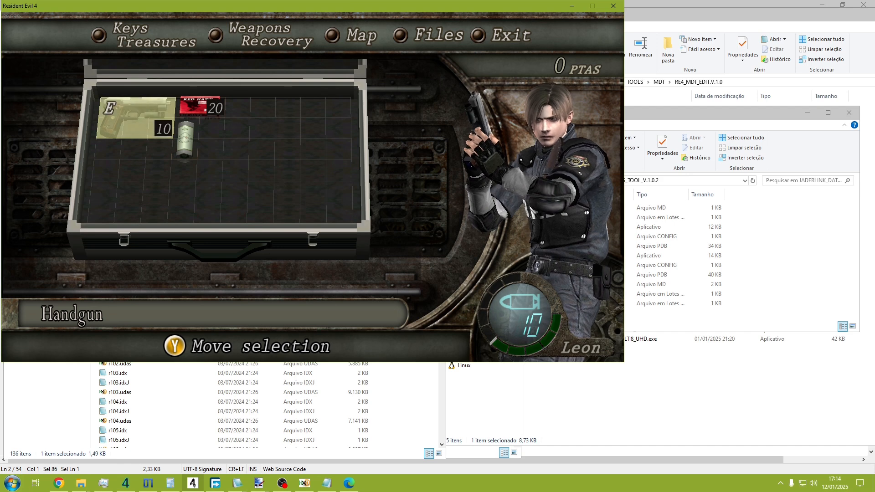
- Open the Calculator and enter 32, then clear it and enter 12 in hexadecimal mode
key("alt+Tab")
left_click(170, 482)
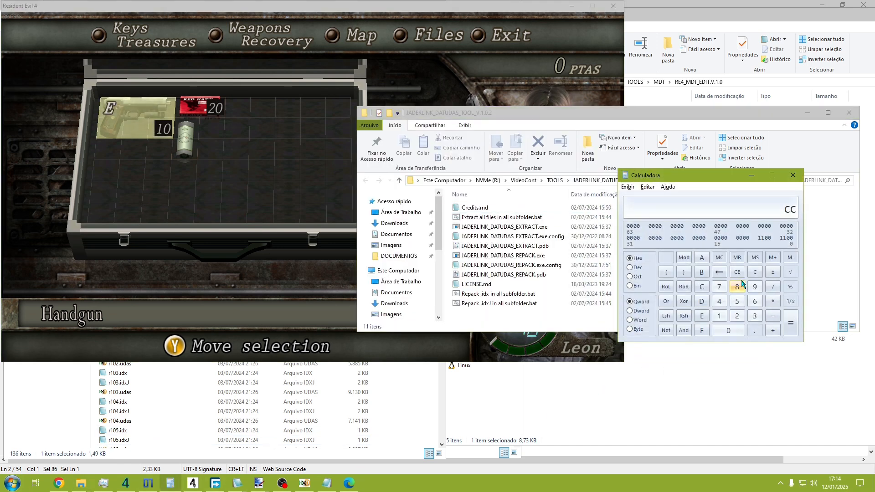
type("32")
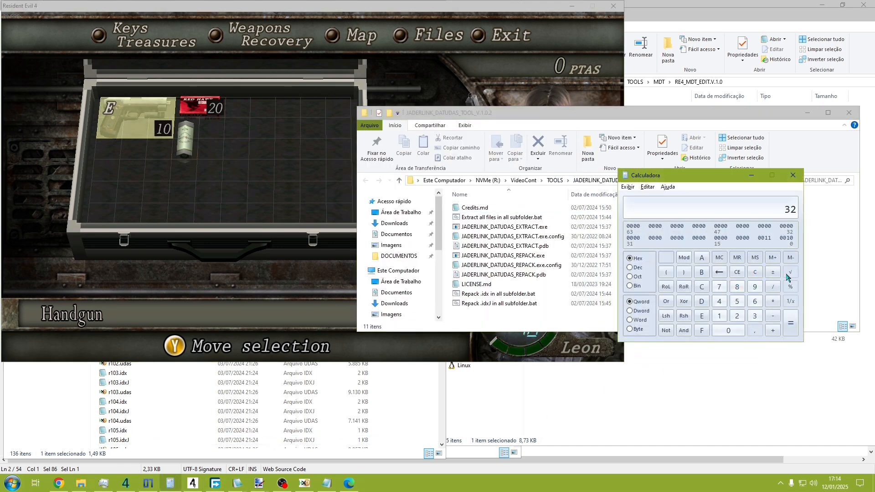
key("Escape")
type("12")
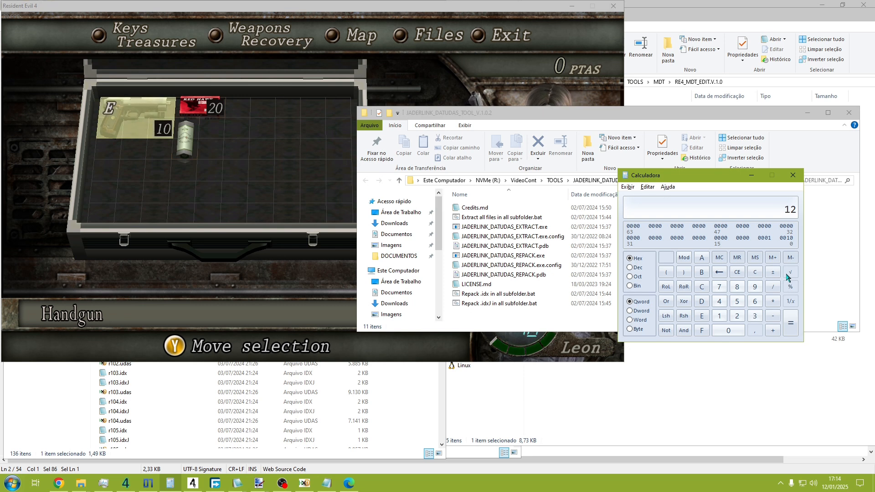
key("Return")
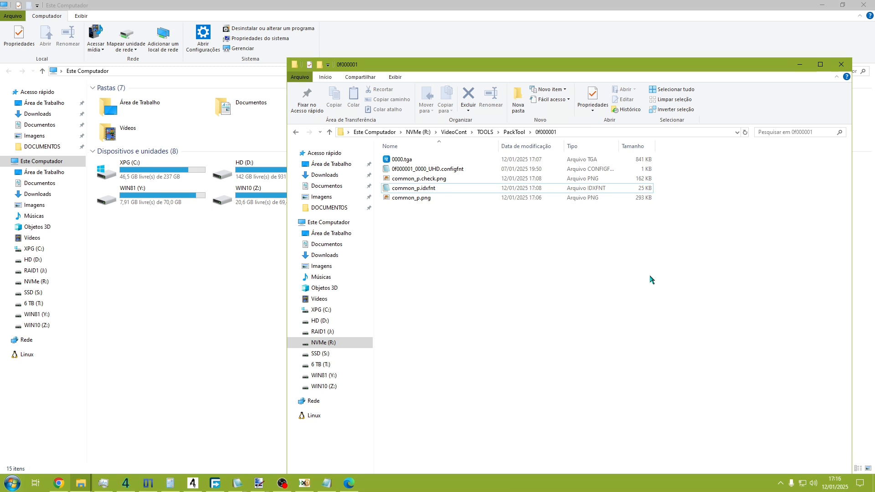
- Review the font files in the 0f000001 folder and open the MakeIdxFntFromPng.V.1.2 folder
left_click(433, 191)
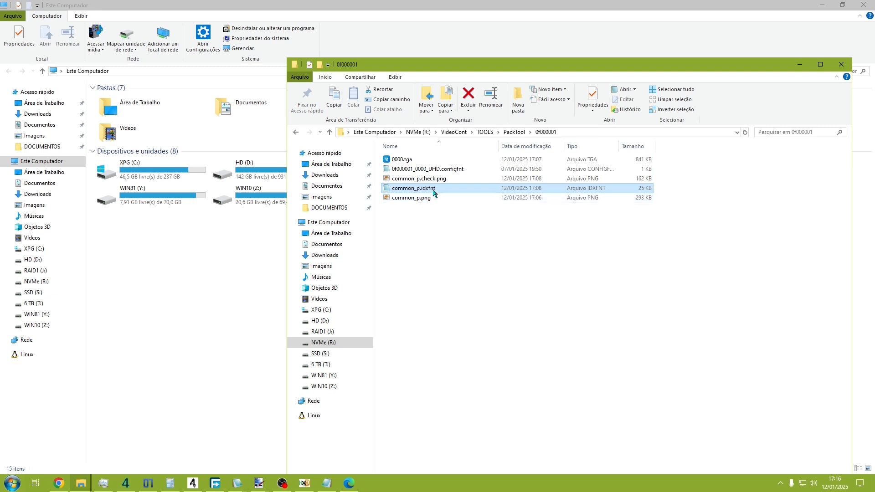
key("Up")
key("Up")
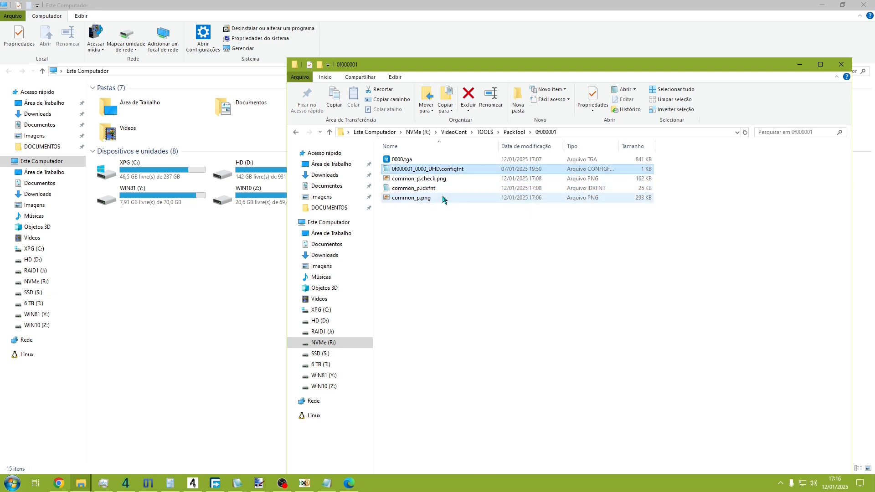
left_click(80, 483)
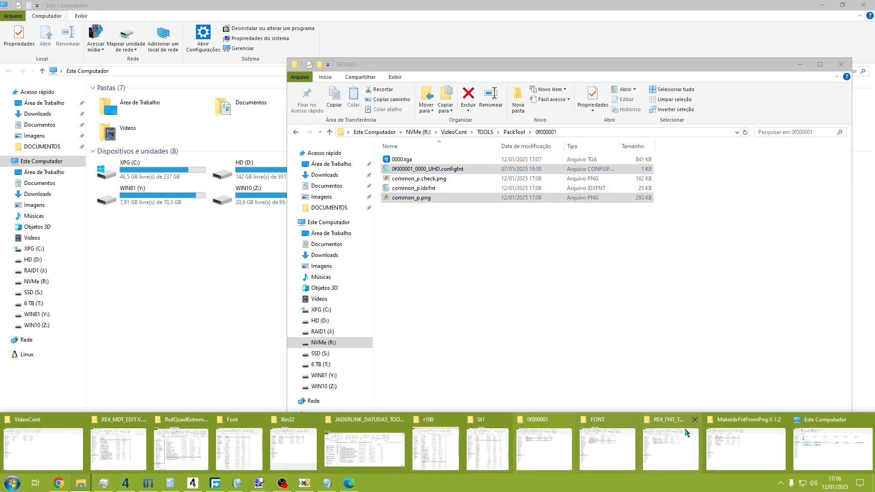
left_click(726, 434)
left_click(305, 329)
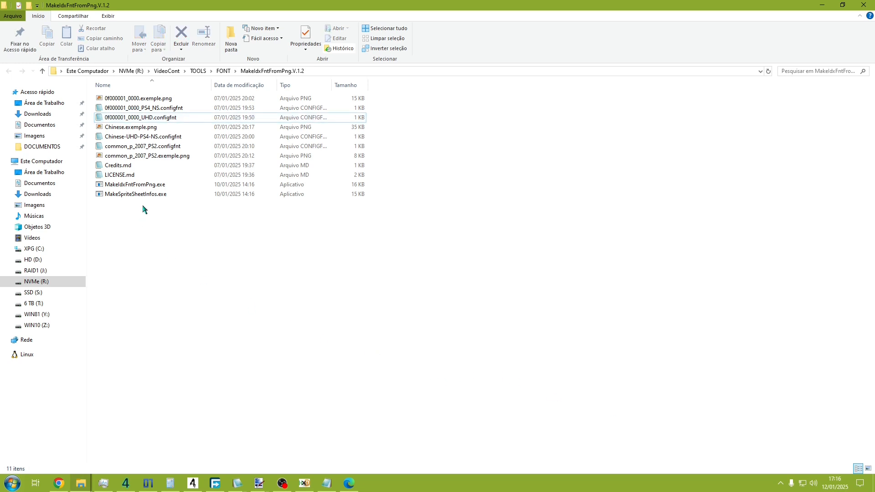
- Run MakeSpriteSheetInfos.exe on 0f000001_0000_UHD.configfnt and common_p.png from the 0f000001 folder to generate the character ID images
left_click(153, 185)
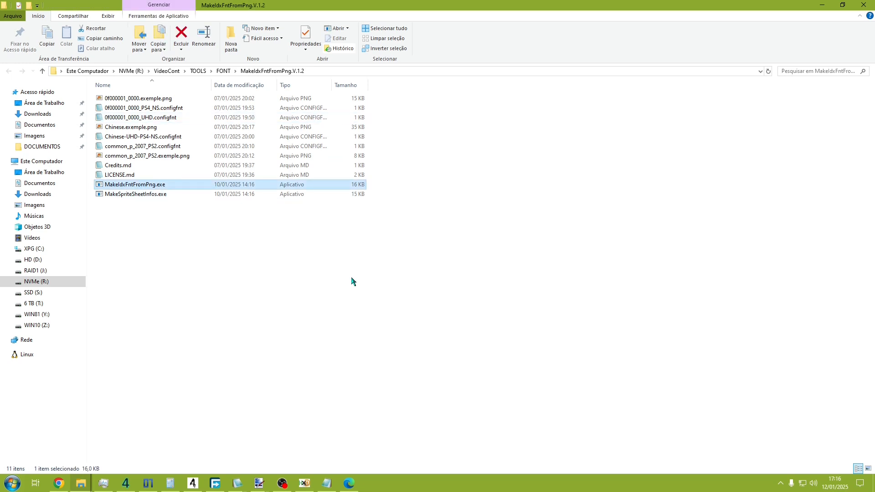
key("Down")
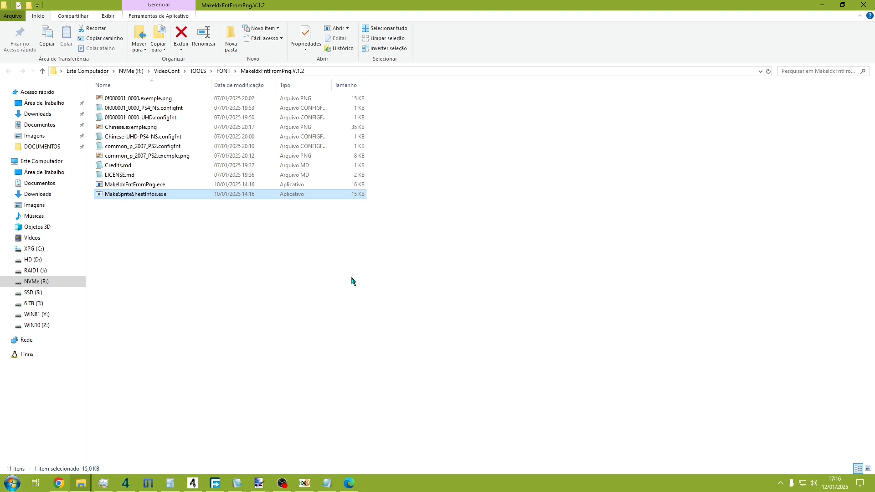
key("alt+Tab")
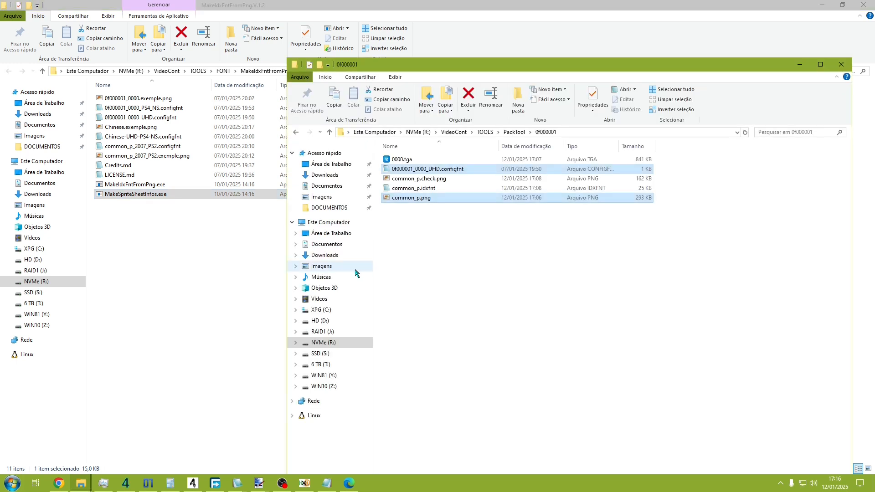
left_click_drag(428, 173, 142, 197)
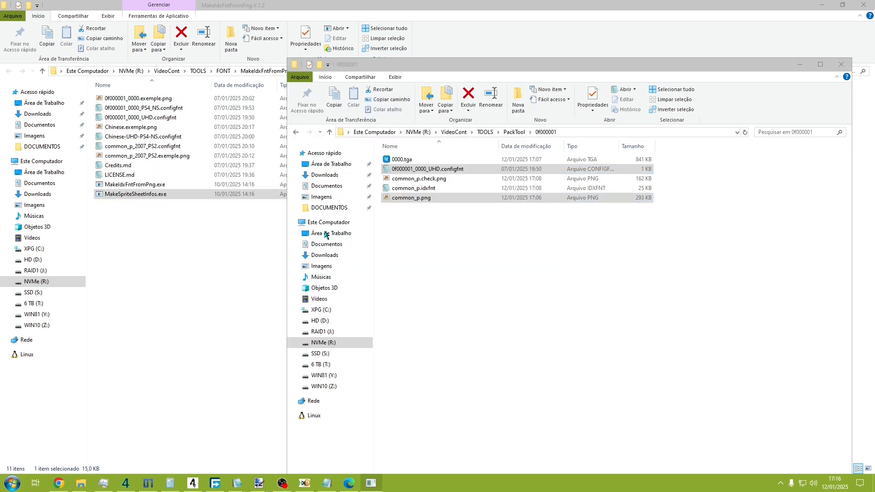
left_click(497, 295)
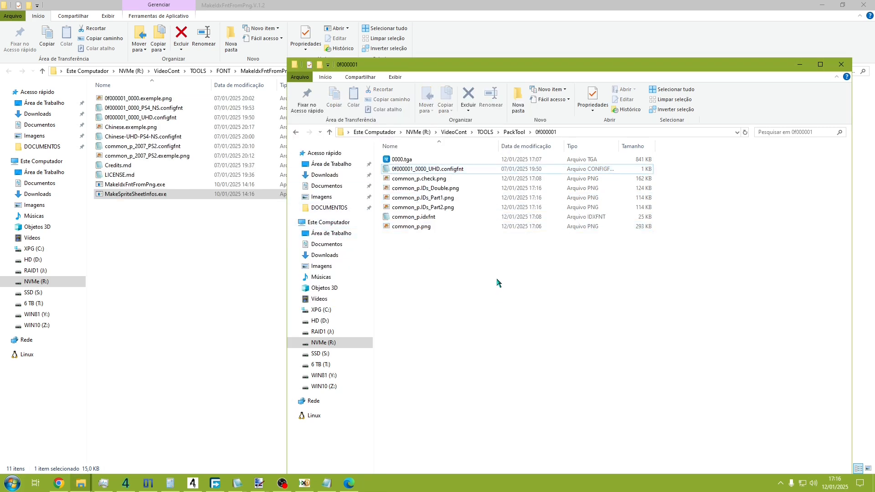
- Examine the character ID grids in common_p.IDs_Part1.png, common_p.IDs_Part2.png and common_p.IDs_Double.png
double_click(476, 201)
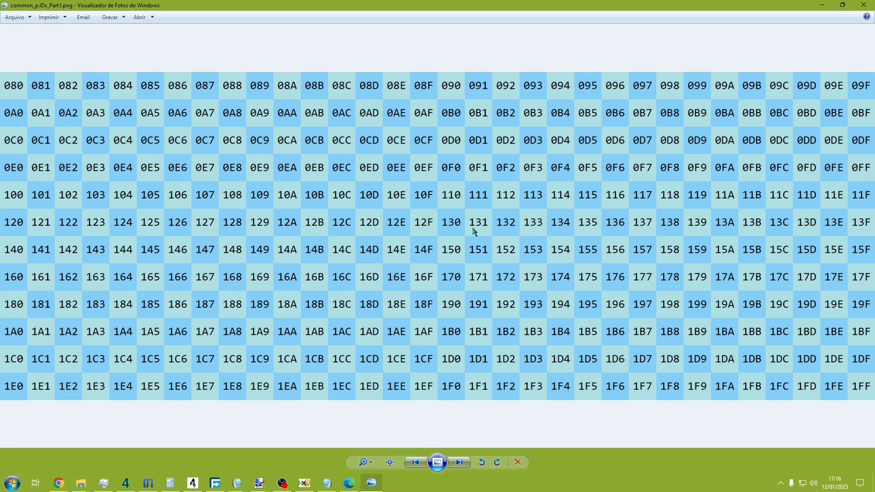
key("Right")
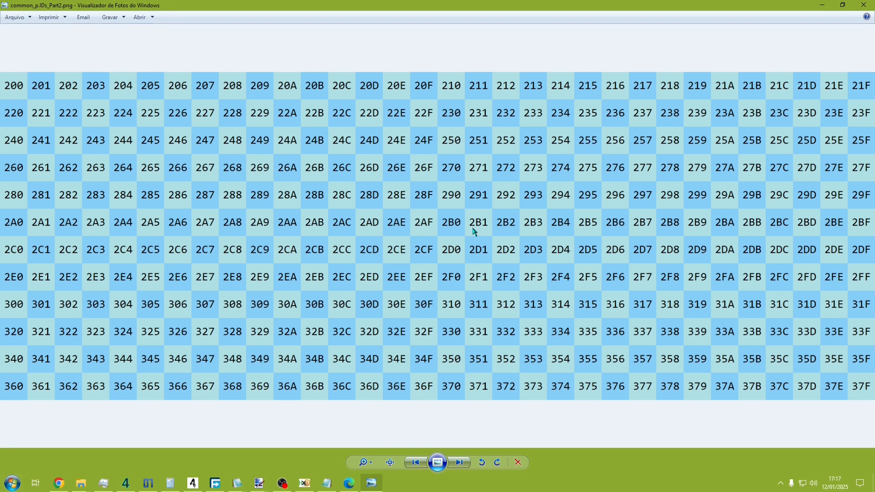
key("Left")
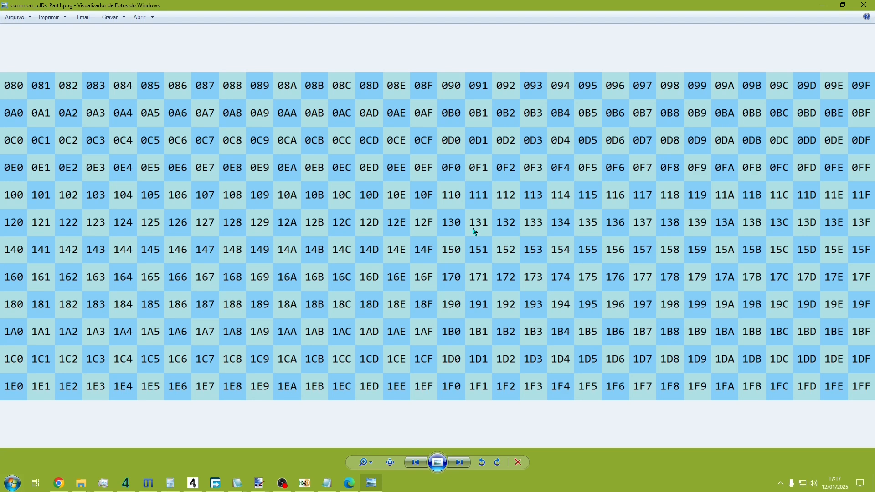
key("Right")
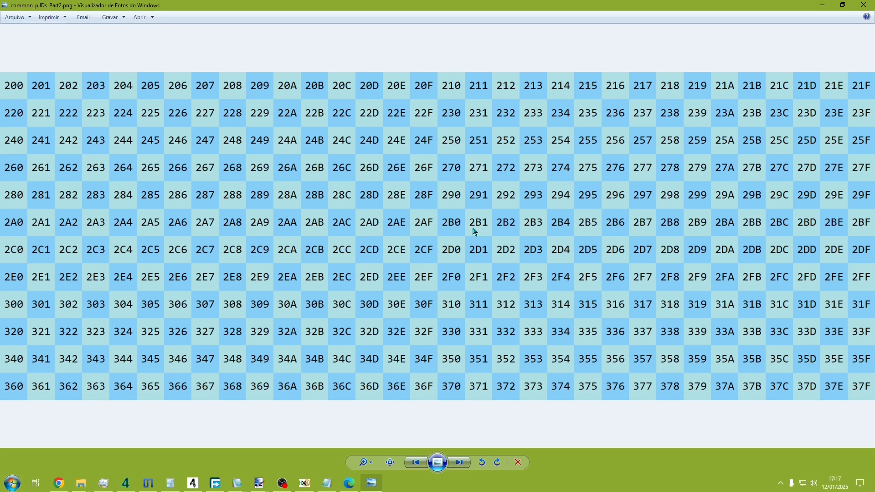
key("Right")
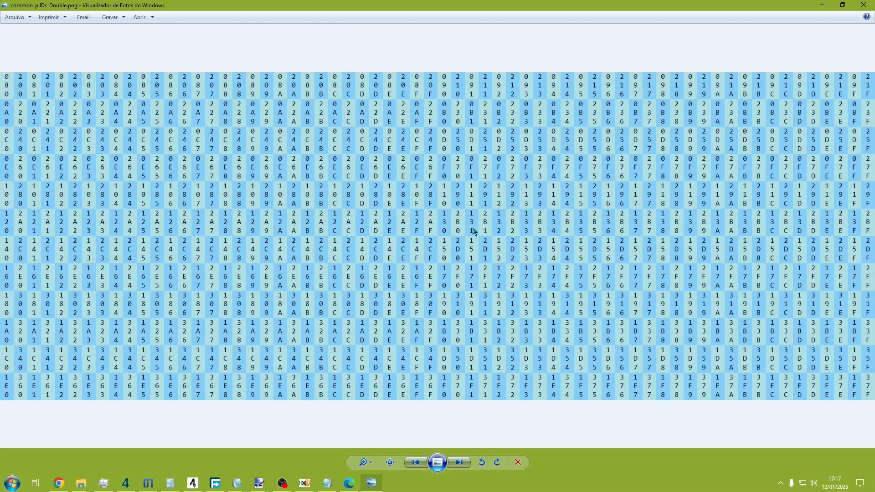